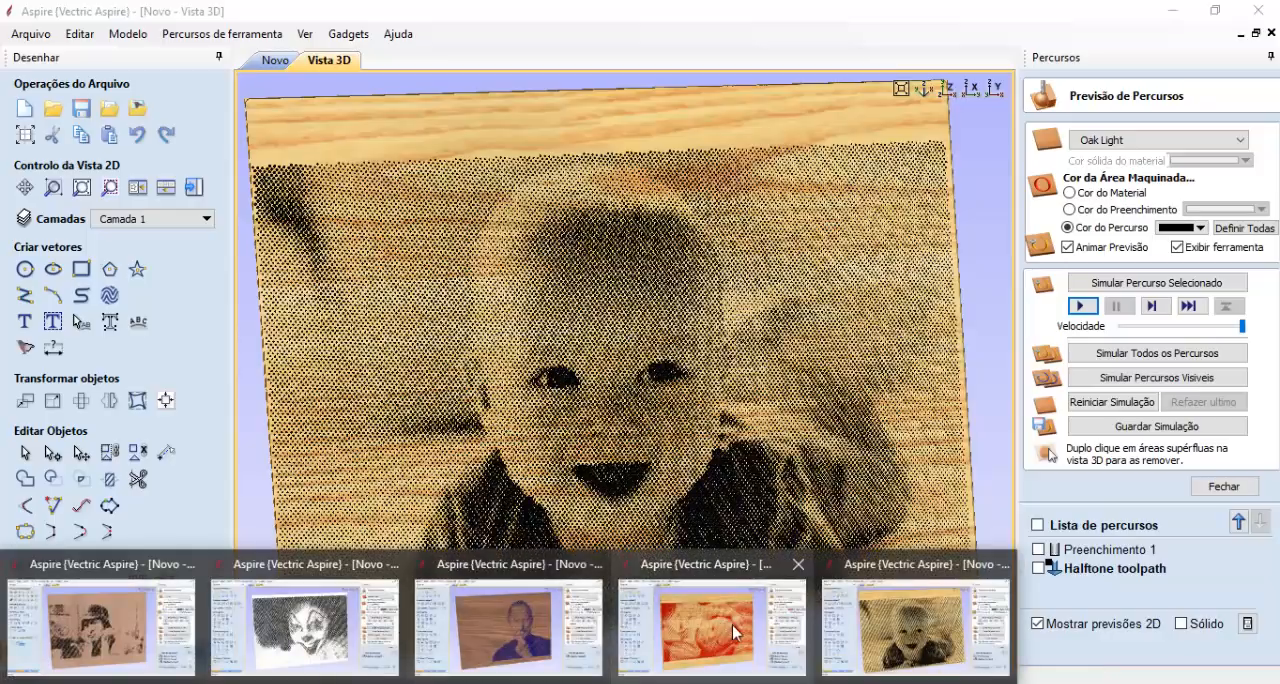
- Look through the halftone previews in the other open projects: the red baby, the blue portrait, the clown and the man in the cap
{"action": "left_click", "coordinate": [732, 624]}
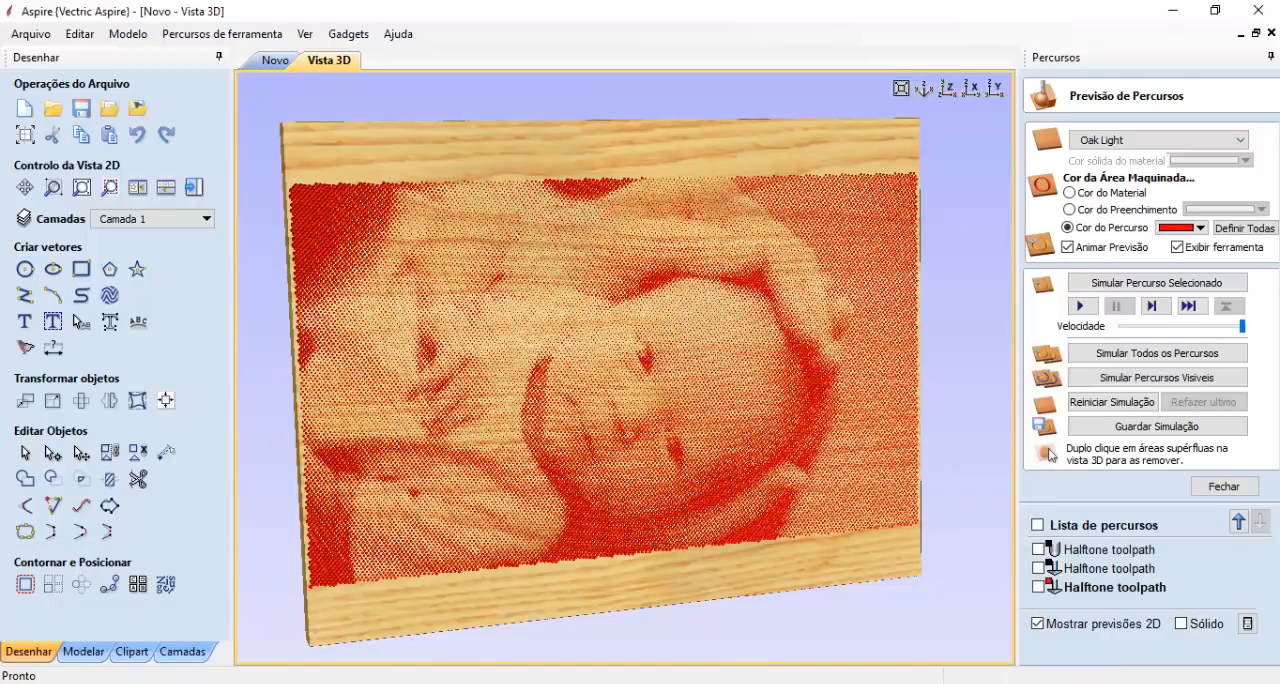
{"action": "left_click", "coordinate": [514, 637]}
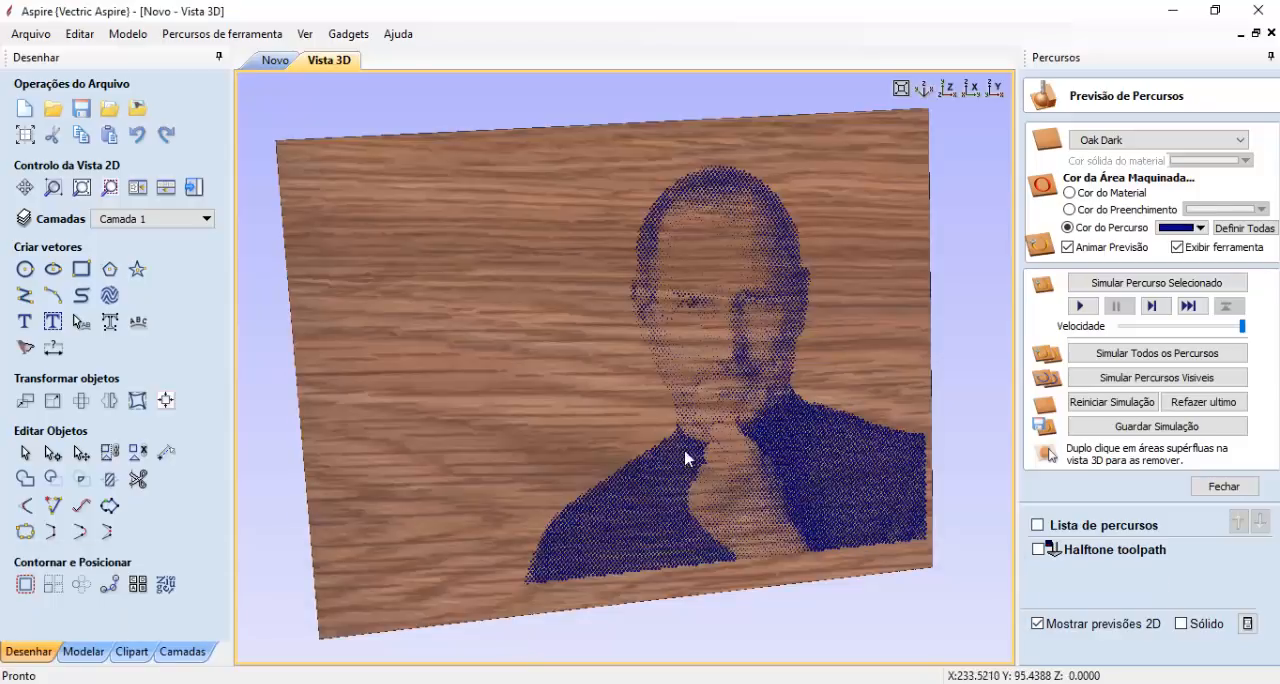
{"action": "left_click", "coordinate": [363, 624]}
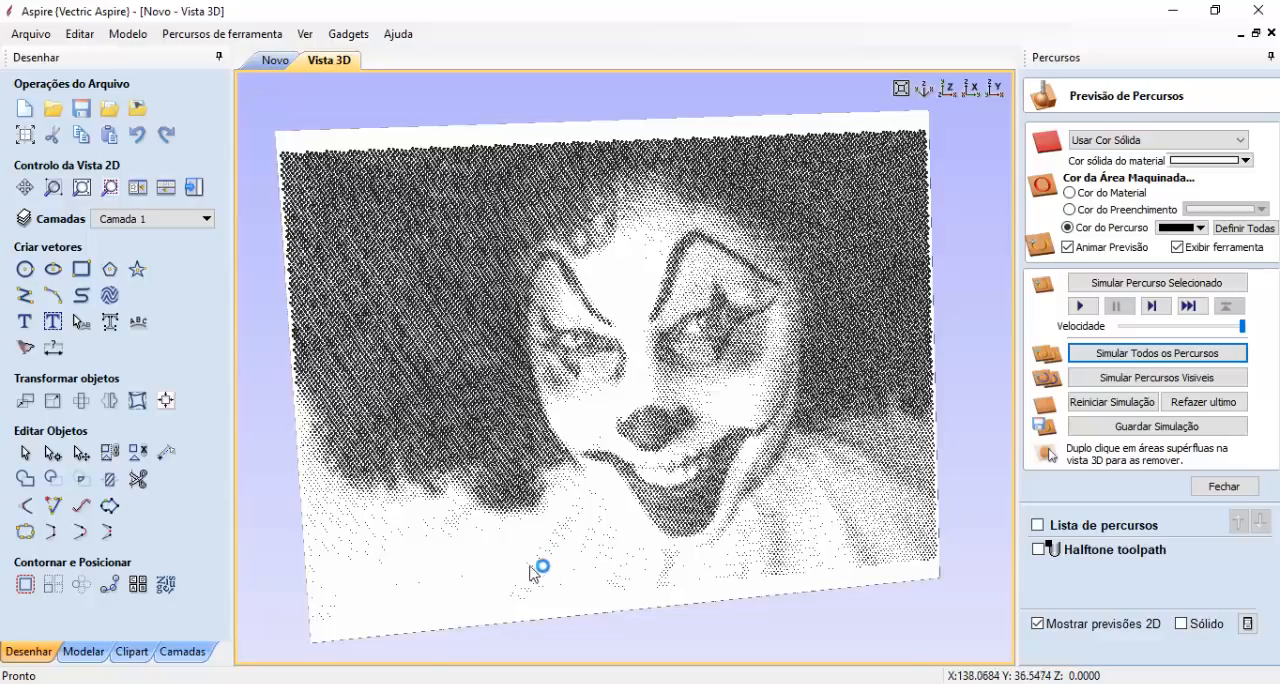
{"action": "mouse_move", "coordinate": [258, 656]}
{"action": "left_click", "coordinate": [125, 640]}
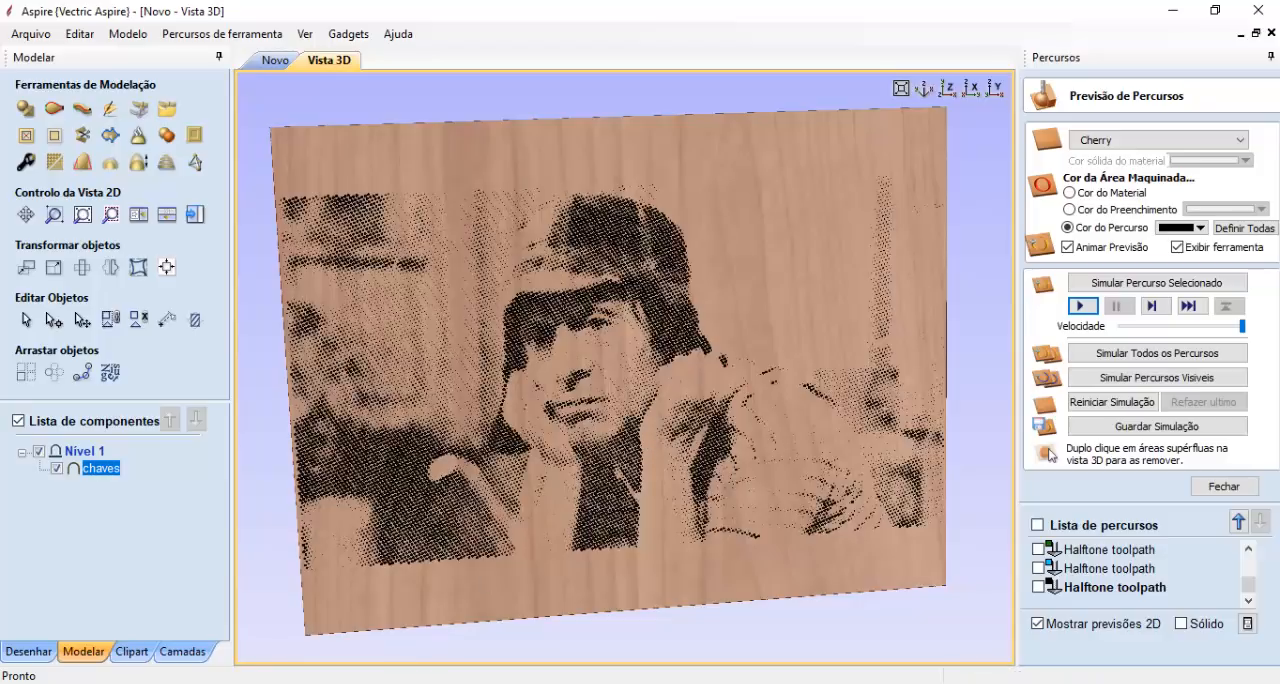
- Switch to the browser and view the halftone image search results with the black dot pattern
{"action": "mouse_move", "coordinate": [431, 650]}
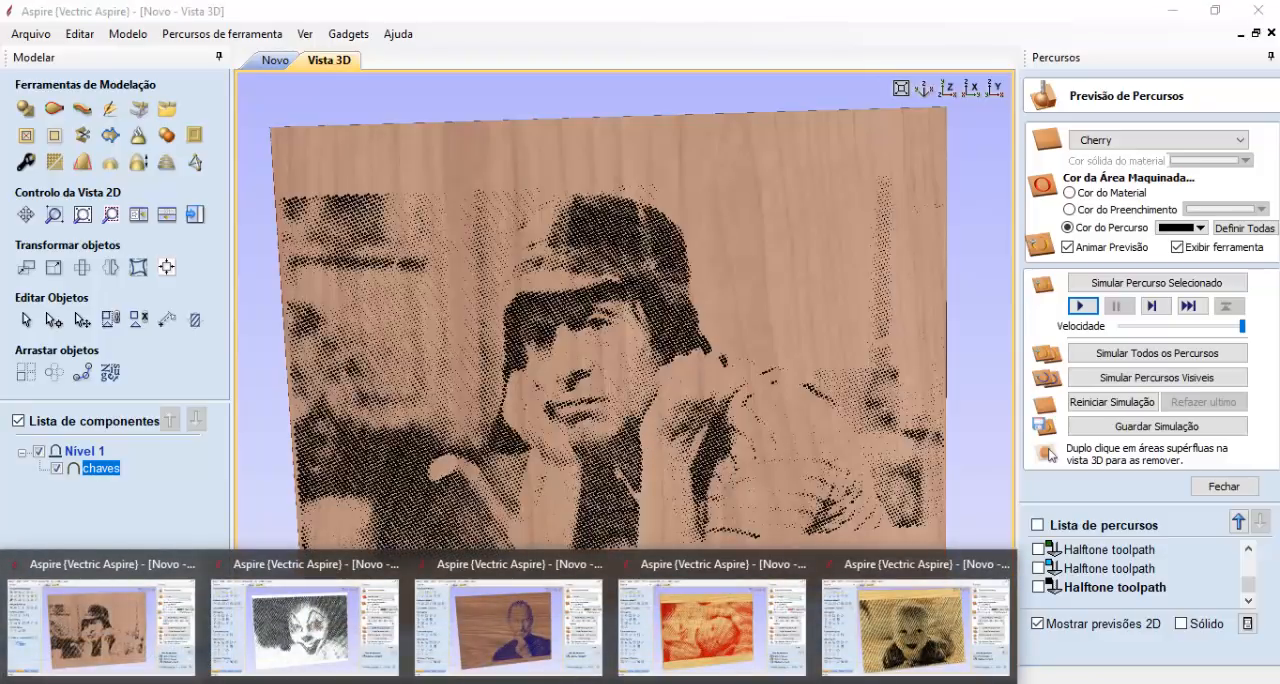
{"action": "key", "text": "alt+Tab"}
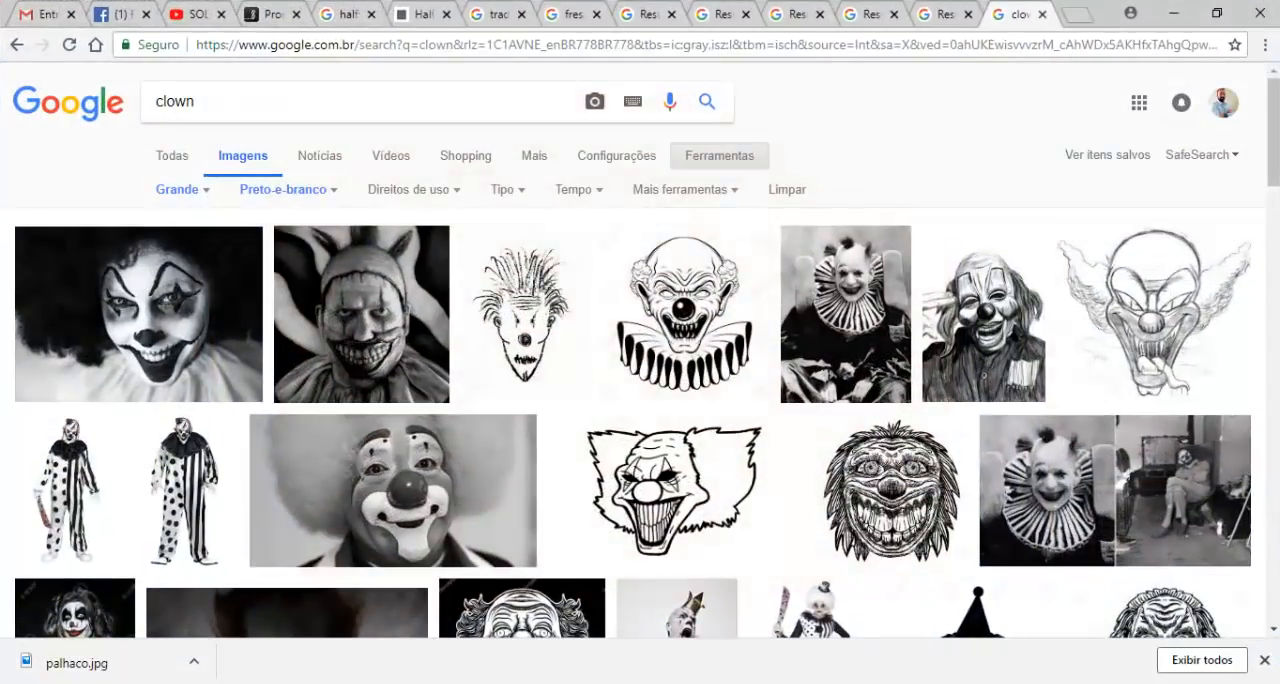
{"action": "left_click", "coordinate": [340, 15]}
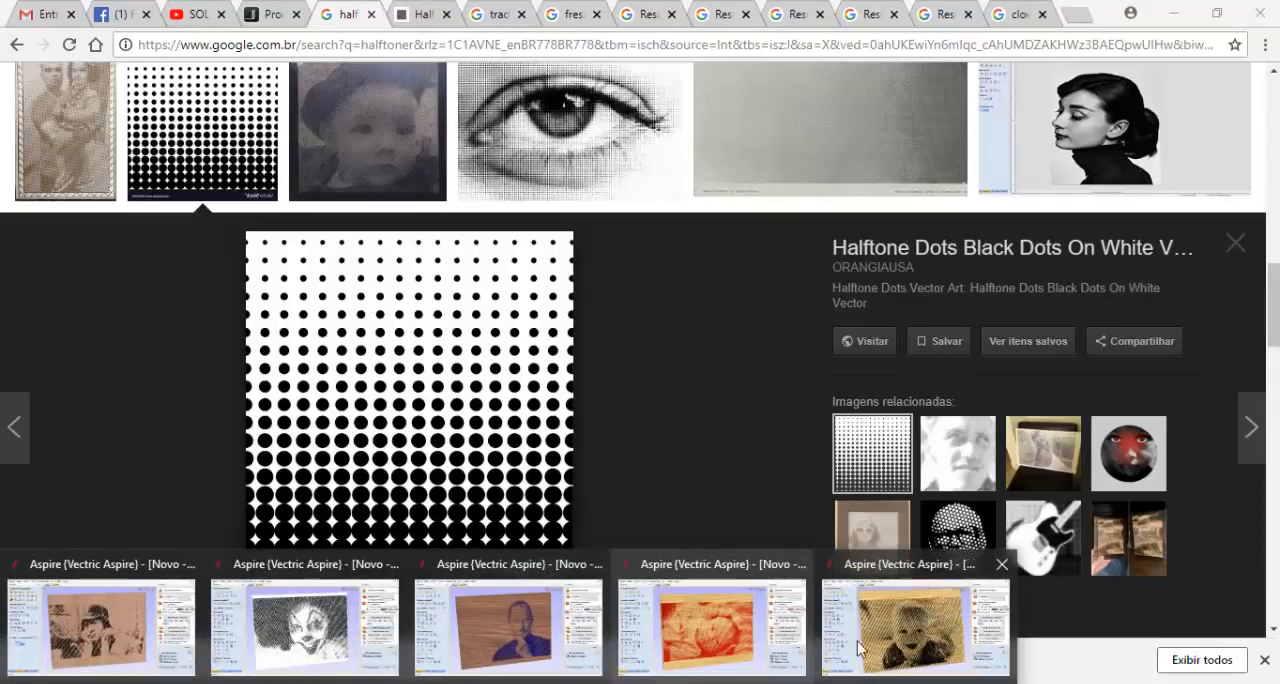
- Switch back to Aspire and compare the smiling baby's source photo in the 2D view with its 3D halftone preview
{"action": "left_click", "coordinate": [858, 648]}
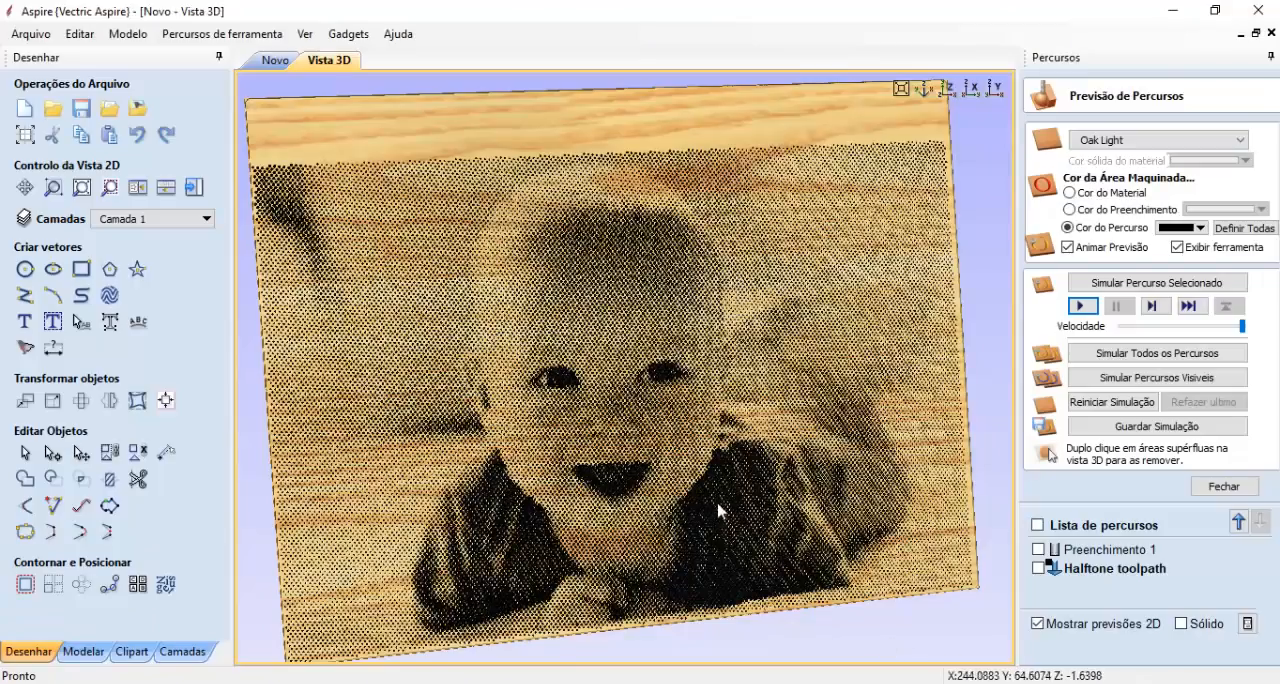
{"action": "left_click", "coordinate": [267, 62]}
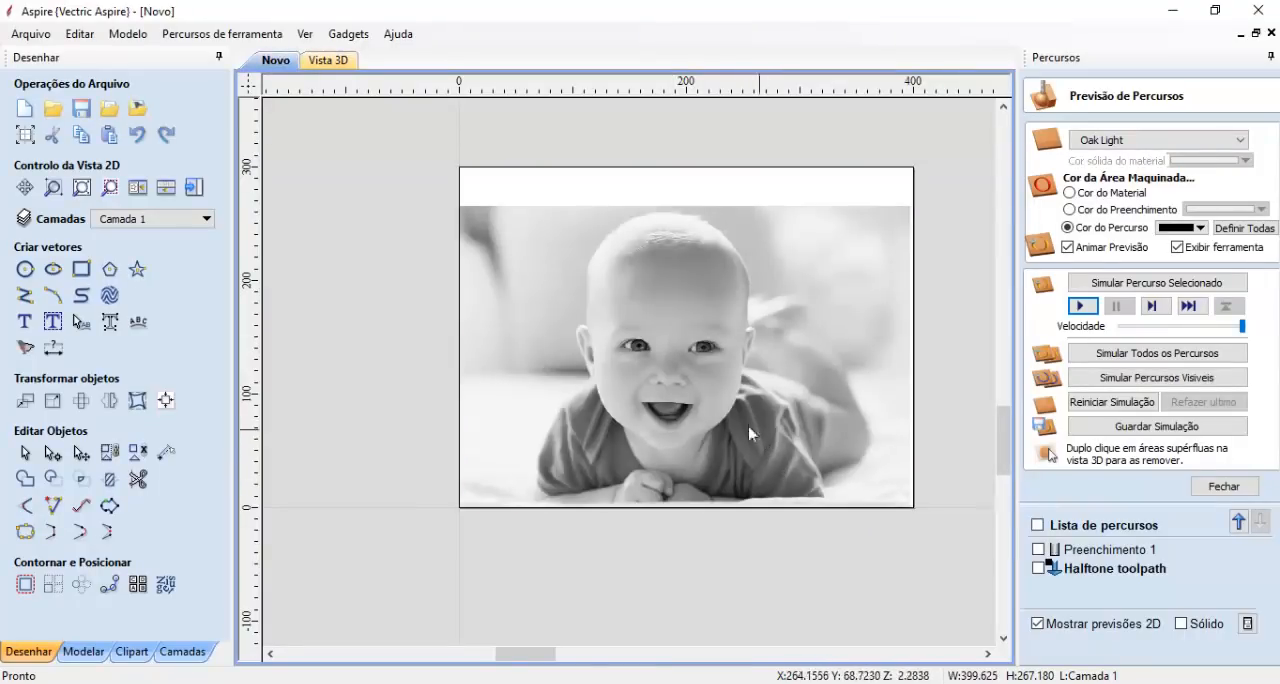
{"action": "left_click", "coordinate": [335, 63]}
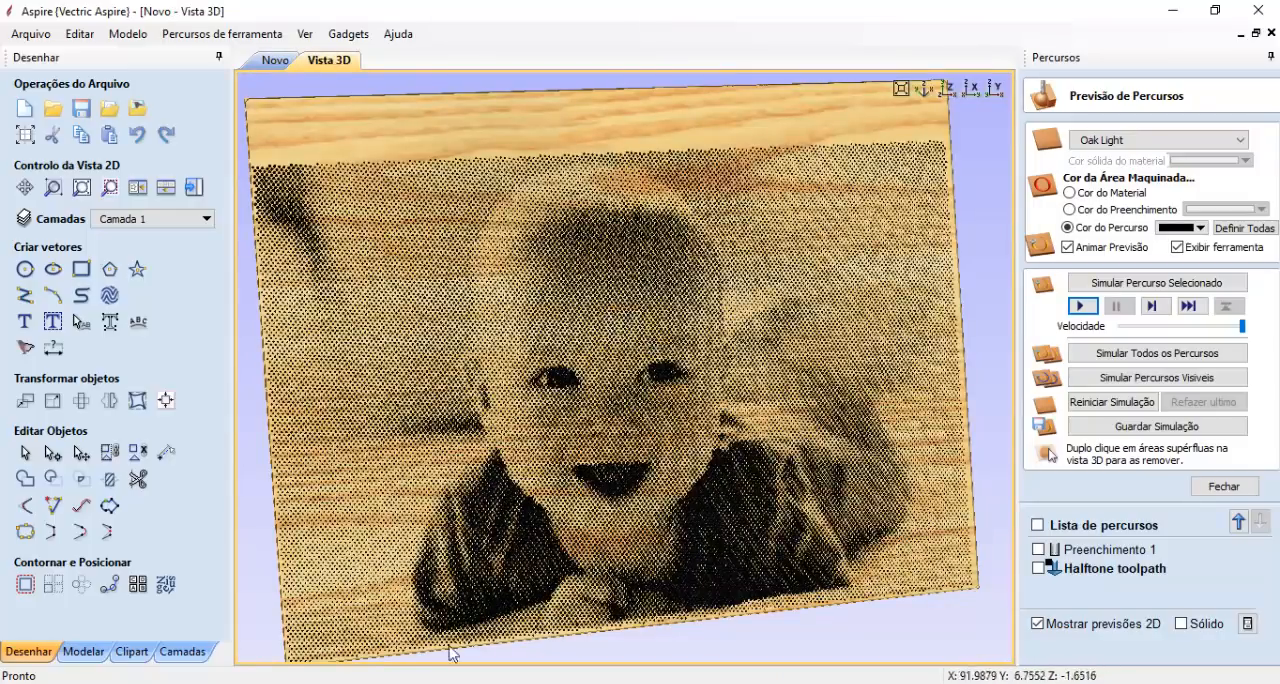
- Open the project of the man in the cap and compare its 2D source photo with the 3D halftone preview
{"action": "left_click", "coordinate": [440, 682]}
{"action": "left_click", "coordinate": [117, 646]}
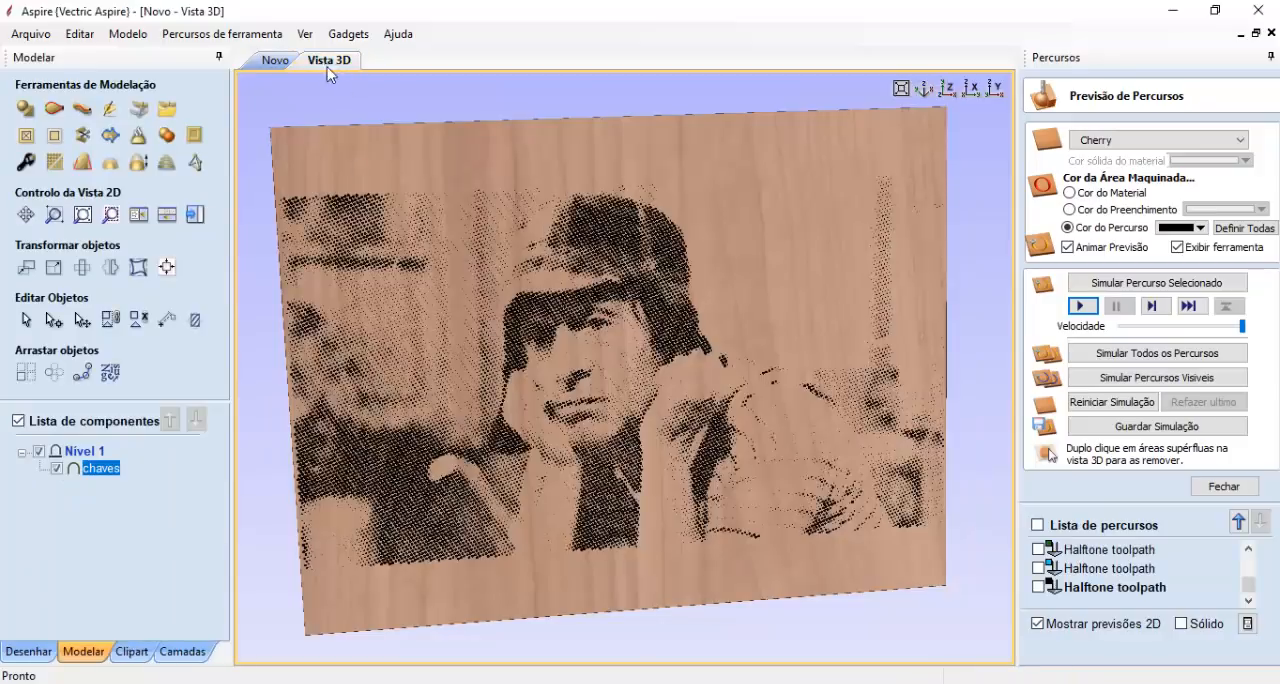
{"action": "left_click", "coordinate": [274, 60]}
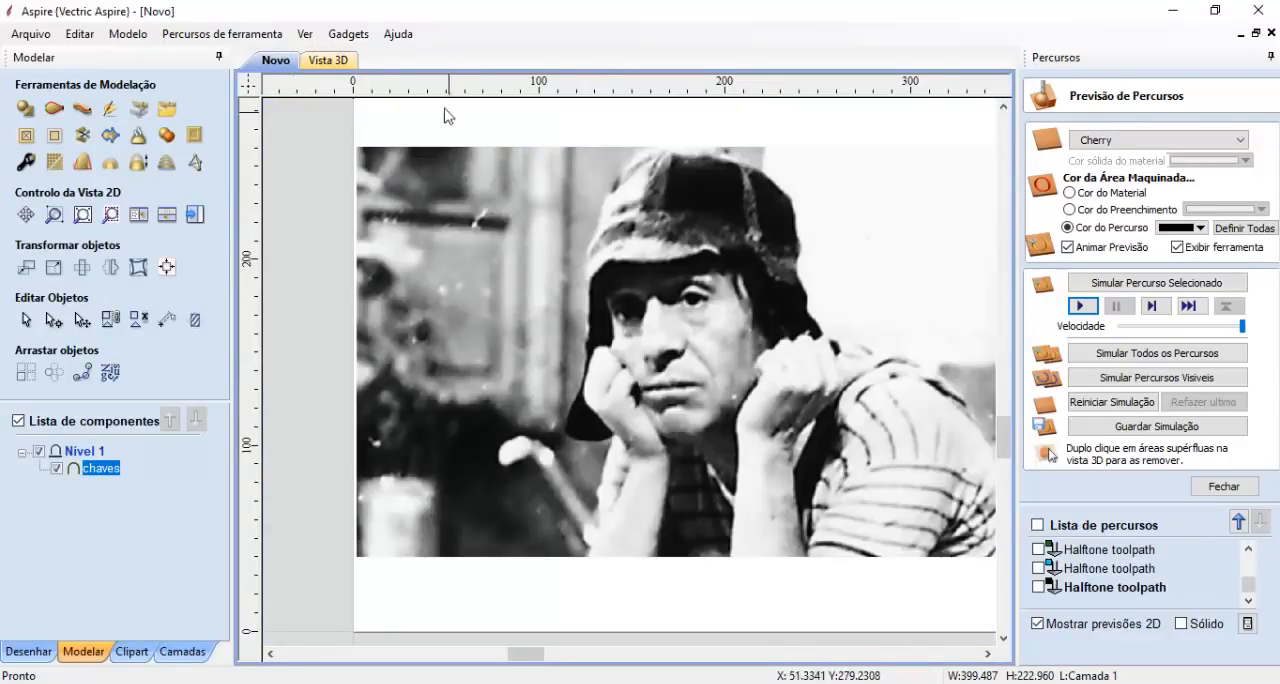
{"action": "left_click", "coordinate": [328, 61]}
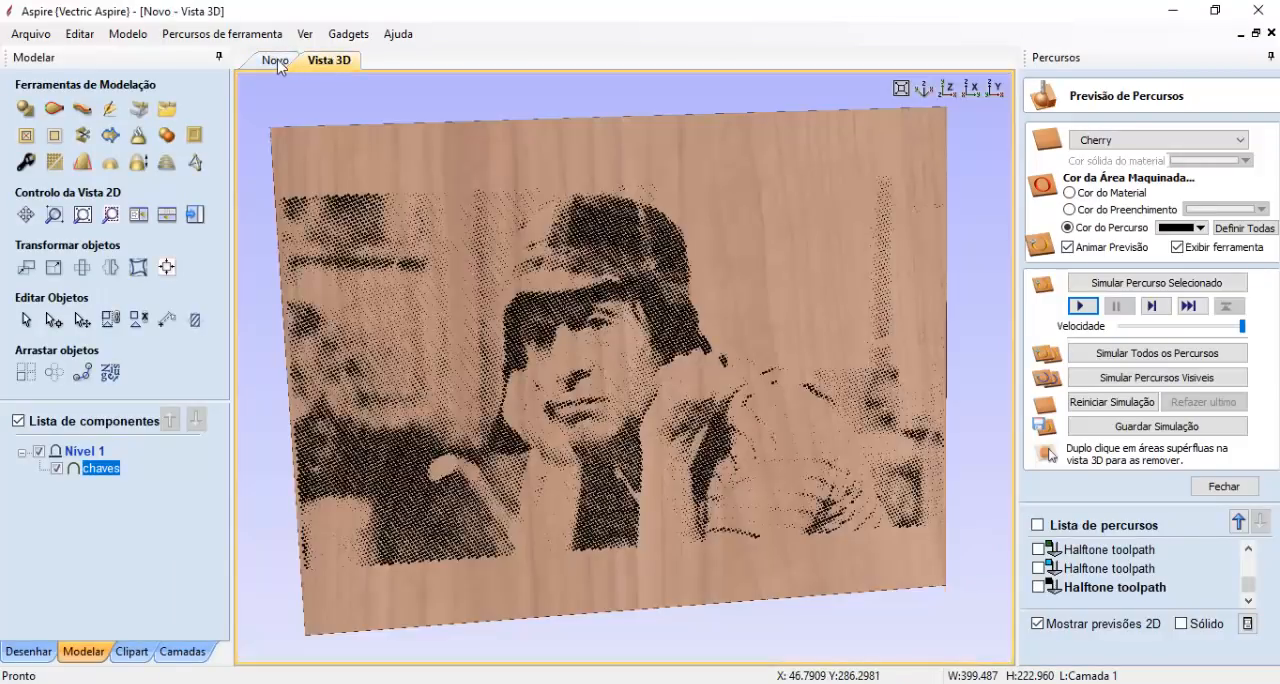
{"action": "left_click", "coordinate": [276, 60]}
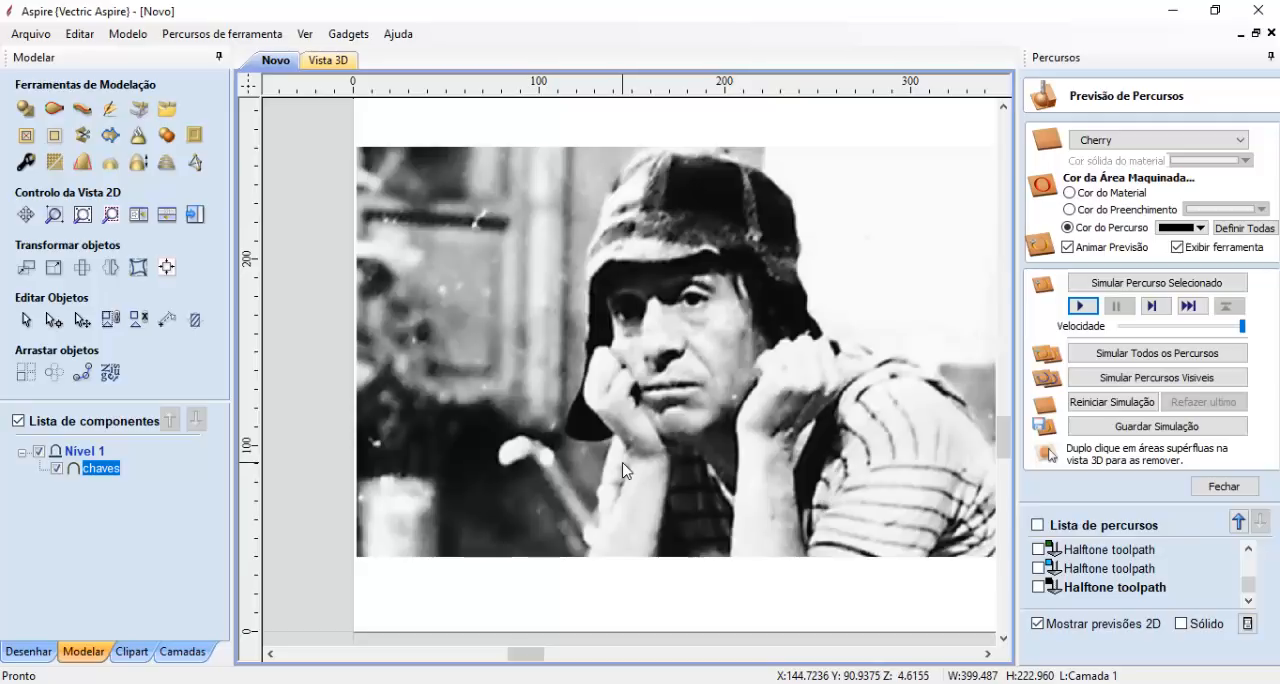
{"action": "left_click", "coordinate": [329, 60]}
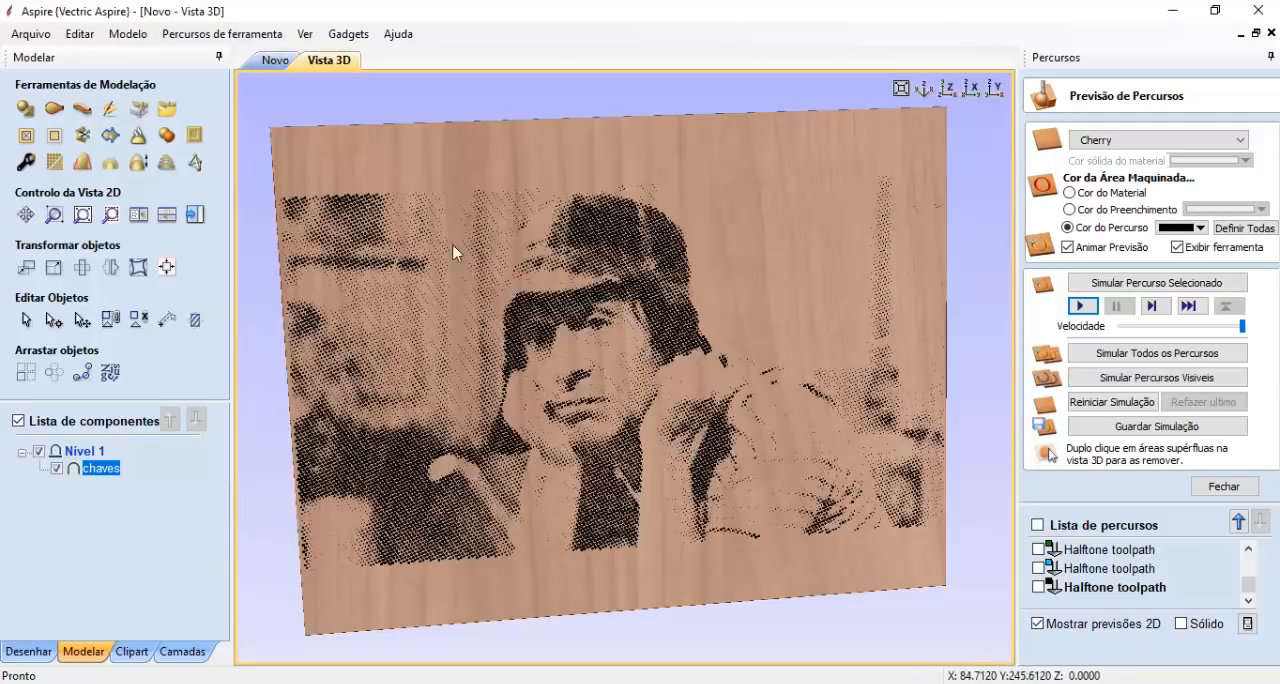
- Examine the halftone dot sizes in the face and dark areas of the capped man's 3D preview
{"action": "scroll", "coordinate": [636, 368], "scroll_direction": "up", "scroll_amount": 8}
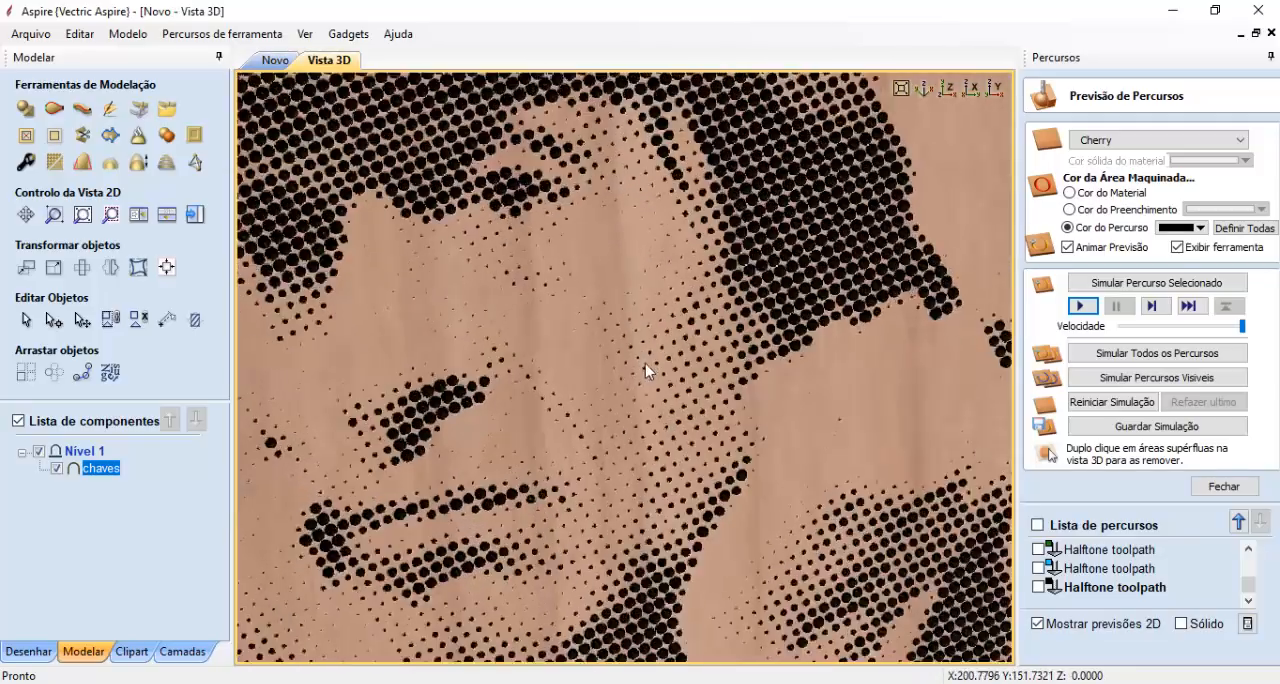
{"action": "scroll", "coordinate": [647, 383], "scroll_direction": "down", "scroll_amount": 6}
{"action": "scroll", "coordinate": [697, 303], "scroll_direction": "up", "scroll_amount": 8}
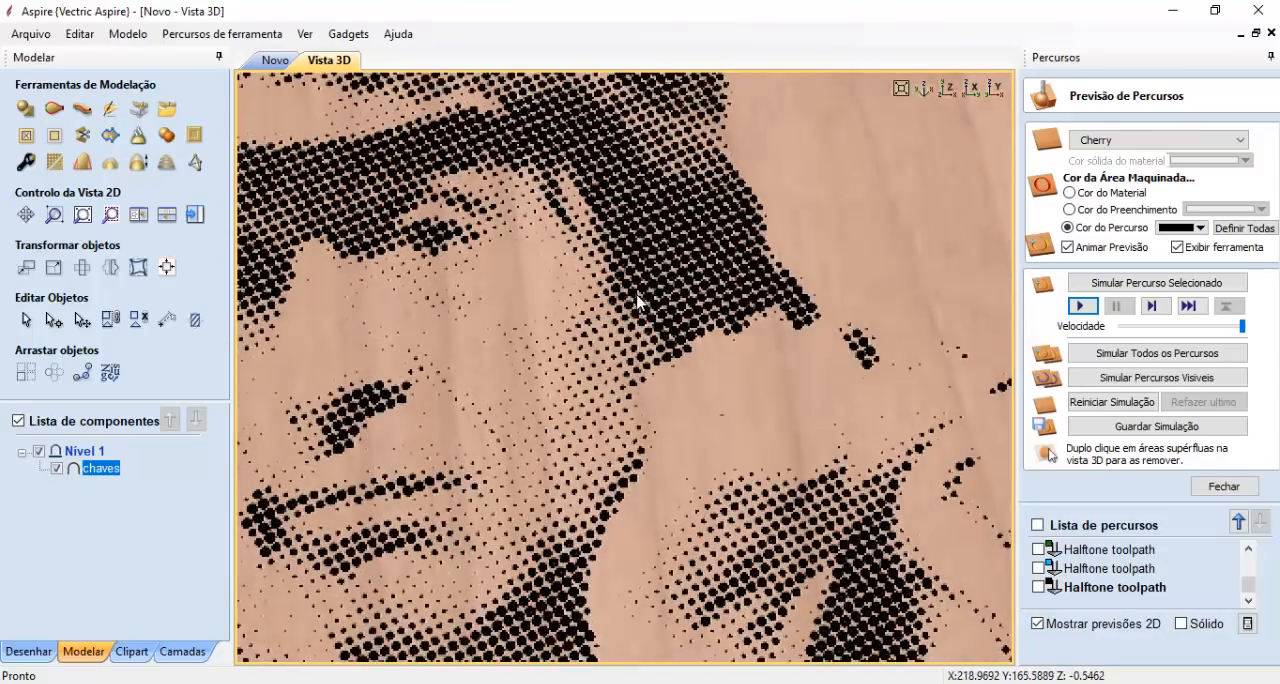
{"action": "scroll", "coordinate": [697, 303], "scroll_direction": "down", "scroll_amount": 8}
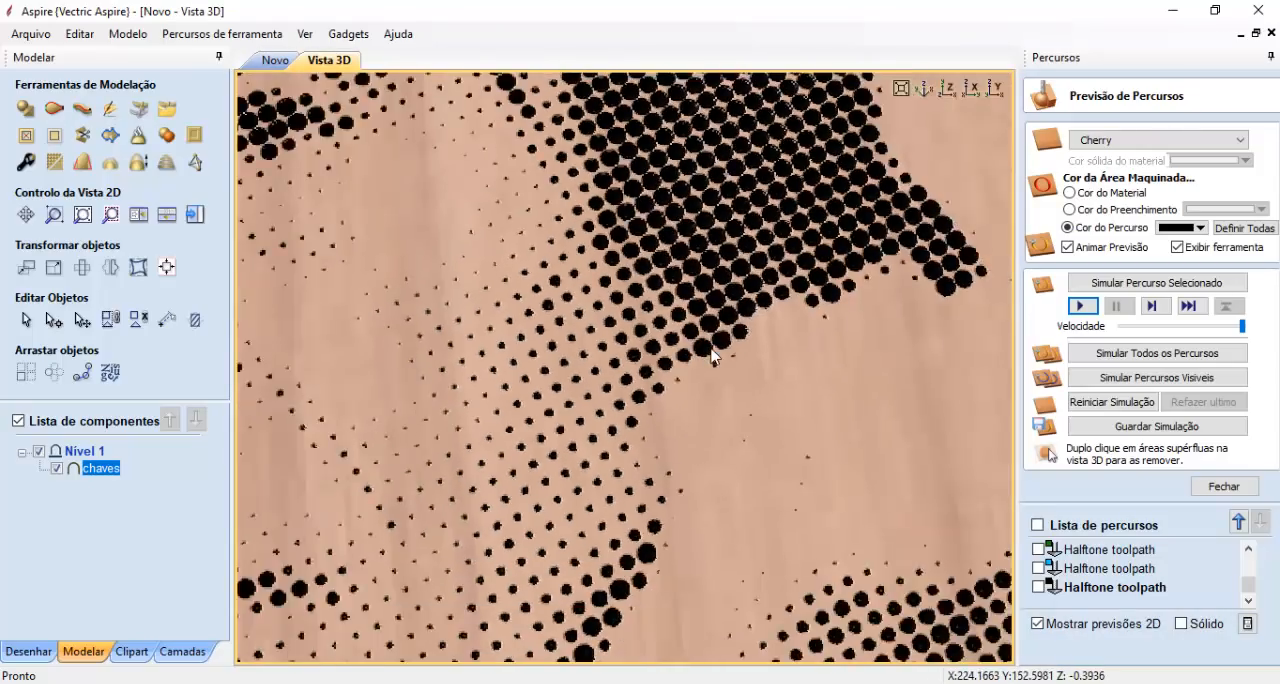
{"action": "scroll", "coordinate": [690, 345], "scroll_direction": "down", "scroll_amount": 3}
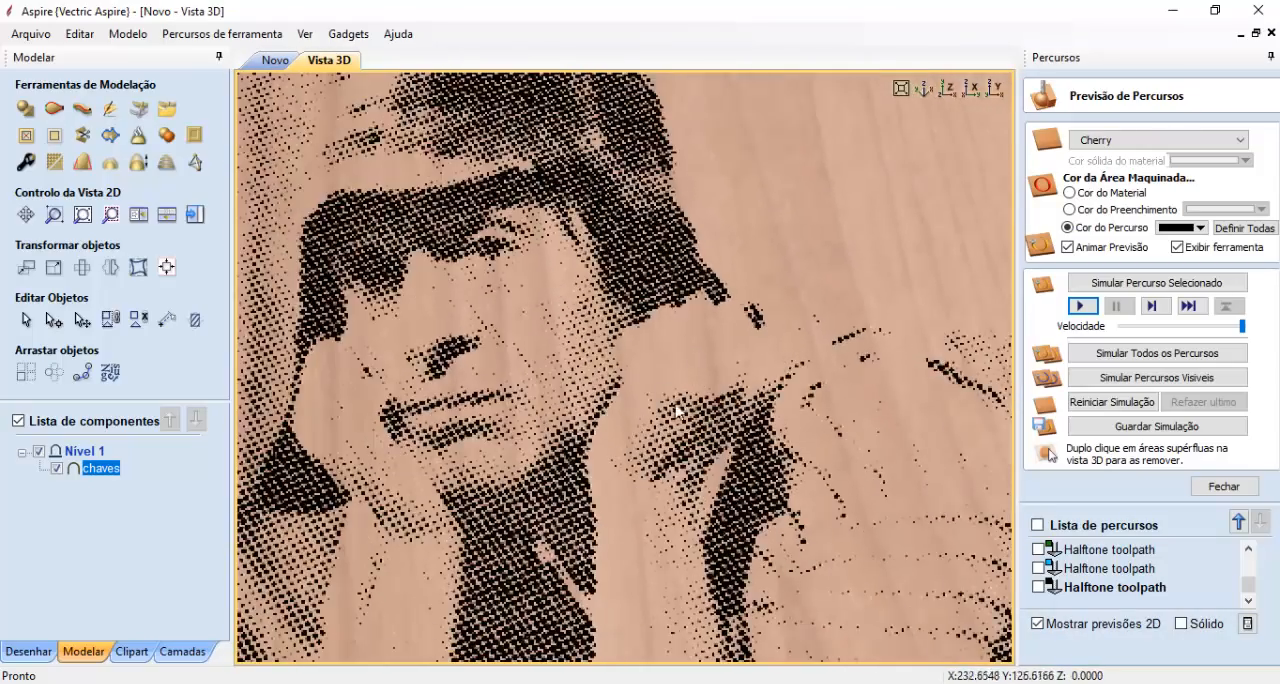
{"action": "left_click_drag", "start_coordinate": [680, 389], "coordinate": [698, 473]}
{"action": "scroll", "coordinate": [655, 400], "scroll_direction": "down", "scroll_amount": 3}
{"action": "scroll", "coordinate": [677, 438], "scroll_direction": "down", "scroll_amount": 3}
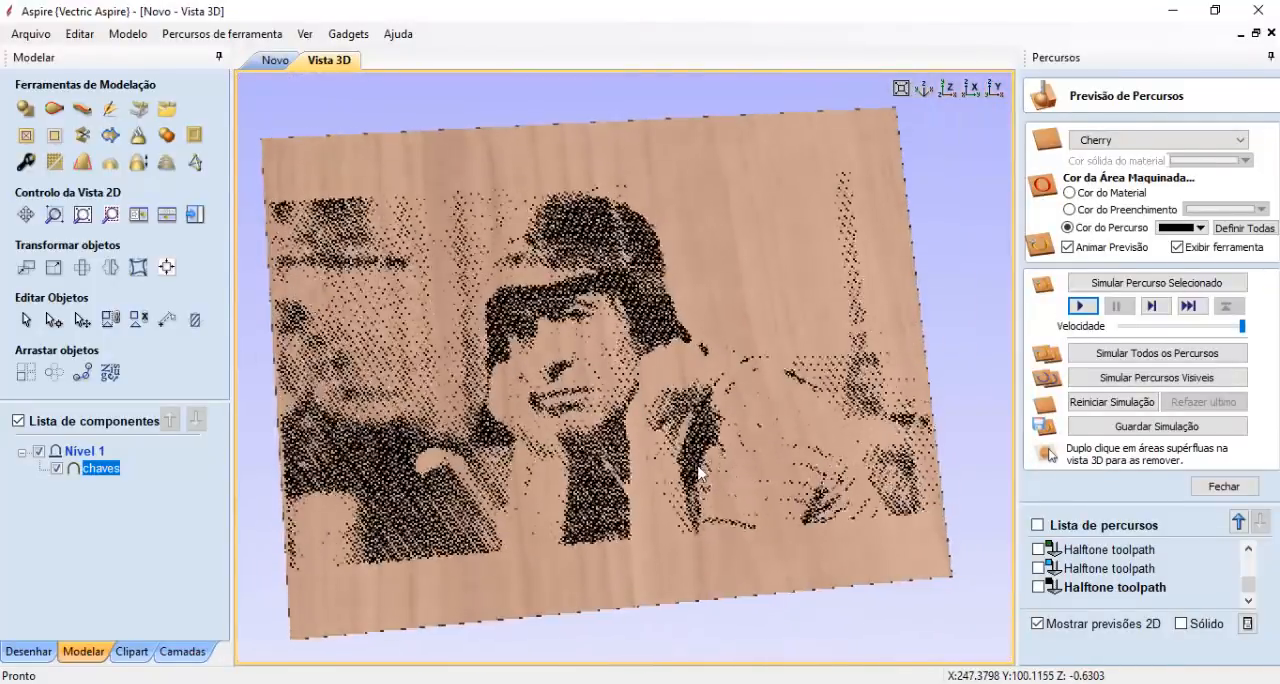
{"action": "left_click_drag", "start_coordinate": [637, 428], "coordinate": [617, 457]}
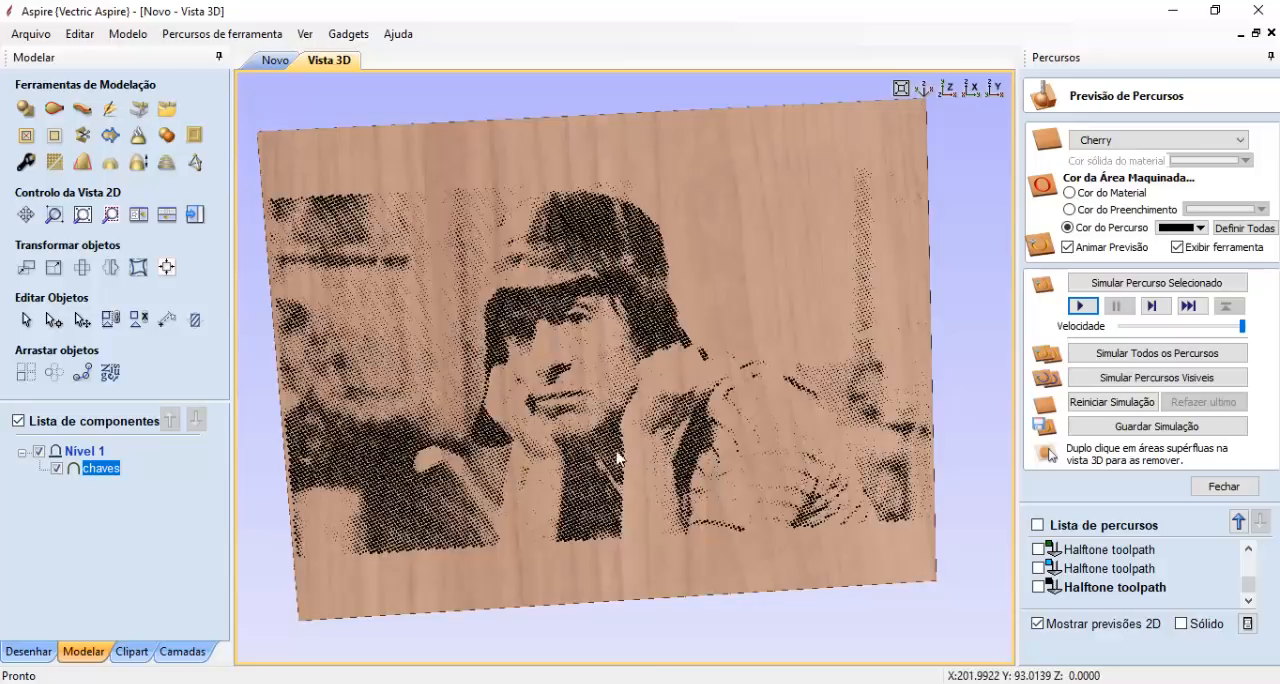
{"action": "scroll", "coordinate": [620, 436], "scroll_direction": "up", "scroll_amount": 3}
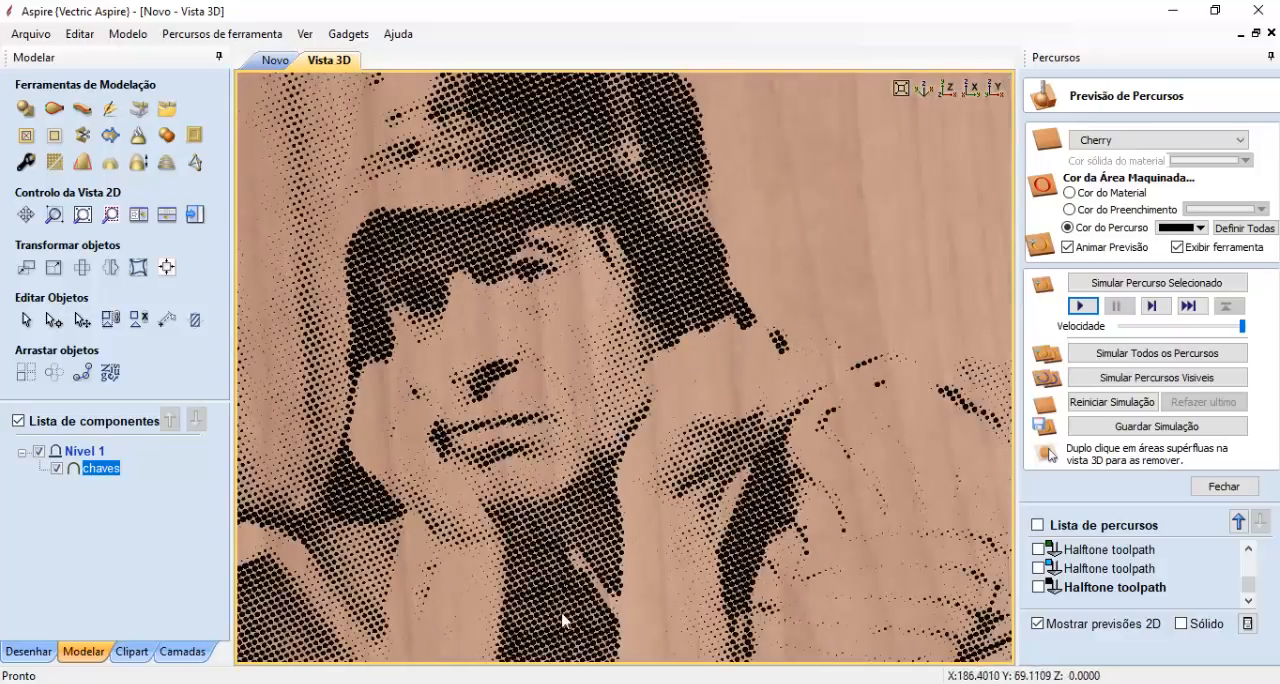
- Open the clown project and examine the dots in the dark background of its 3D preview close up
{"action": "mouse_move", "coordinate": [402, 682]}
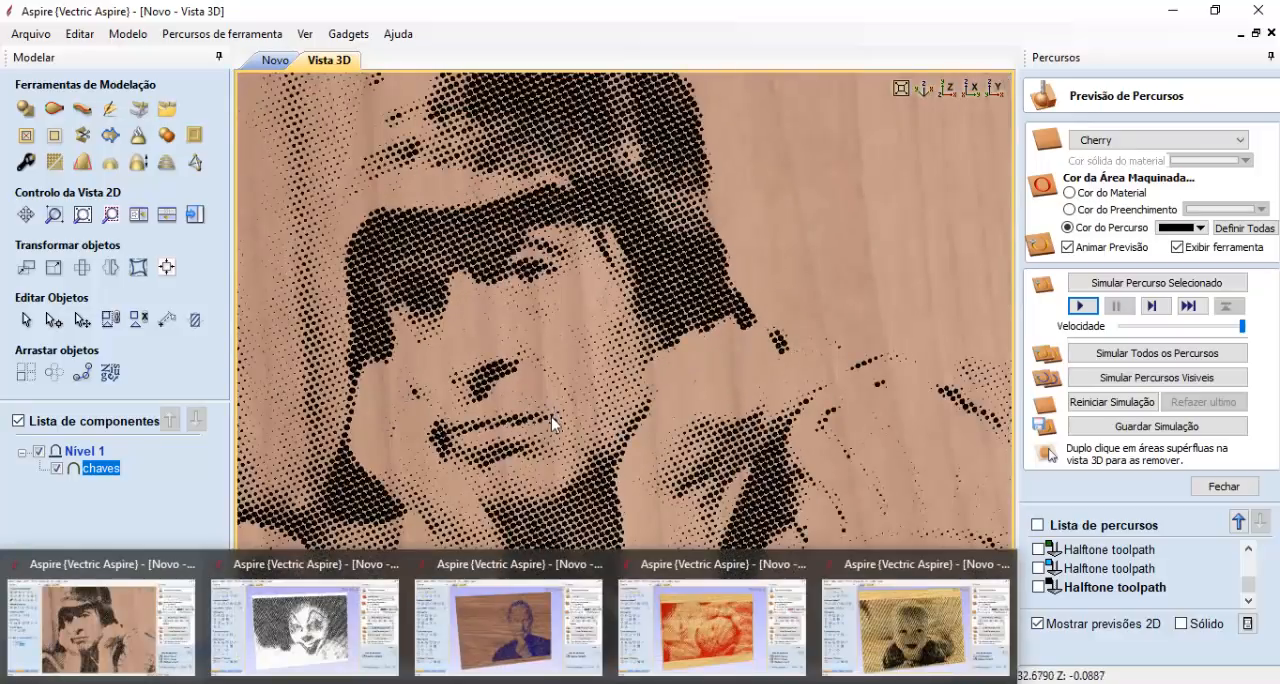
{"action": "left_click", "coordinate": [305, 625]}
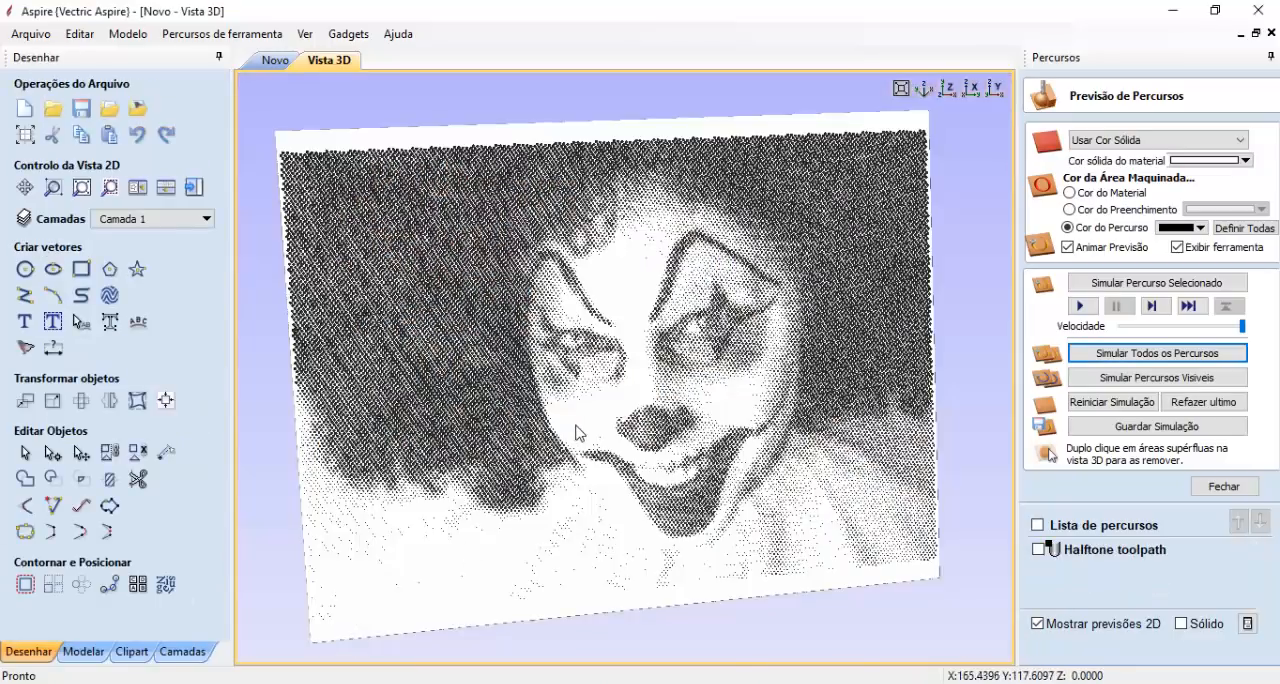
{"action": "scroll", "coordinate": [577, 435], "scroll_direction": "up", "scroll_amount": 3}
{"action": "scroll", "coordinate": [590, 435], "scroll_direction": "down", "scroll_amount": 3}
{"action": "scroll", "coordinate": [575, 440], "scroll_direction": "up", "scroll_amount": 6}
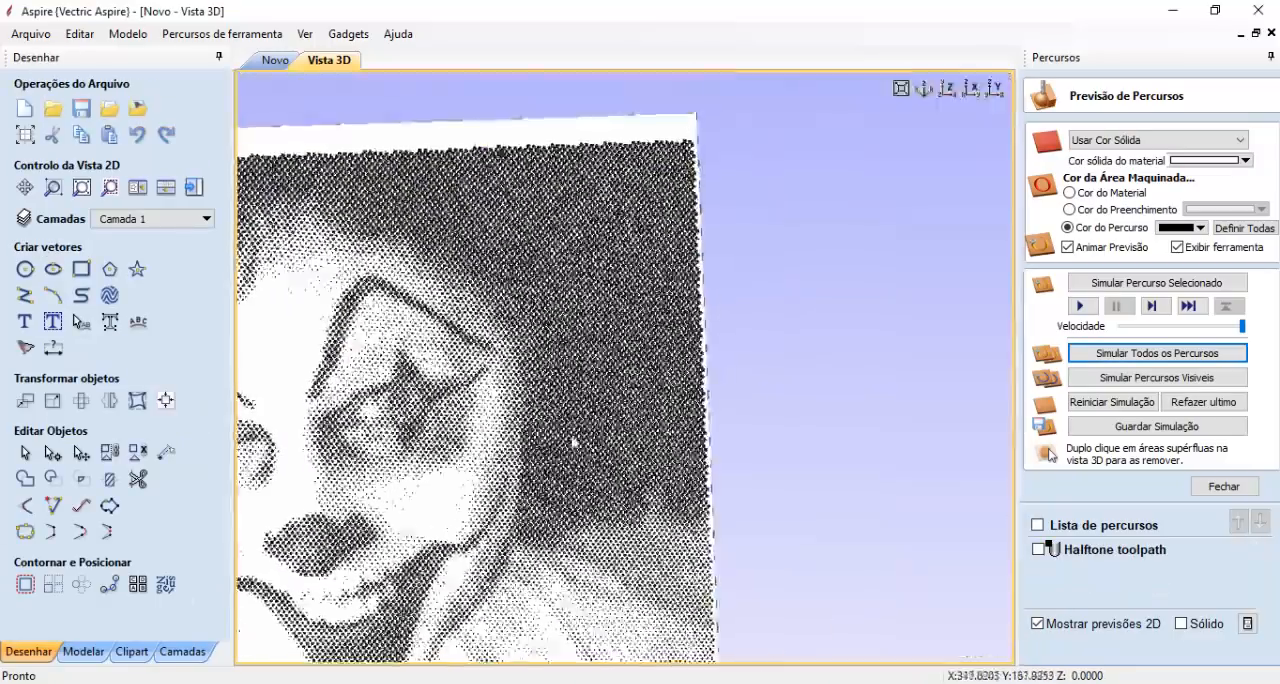
{"action": "scroll", "coordinate": [611, 405], "scroll_direction": "up", "scroll_amount": 2}
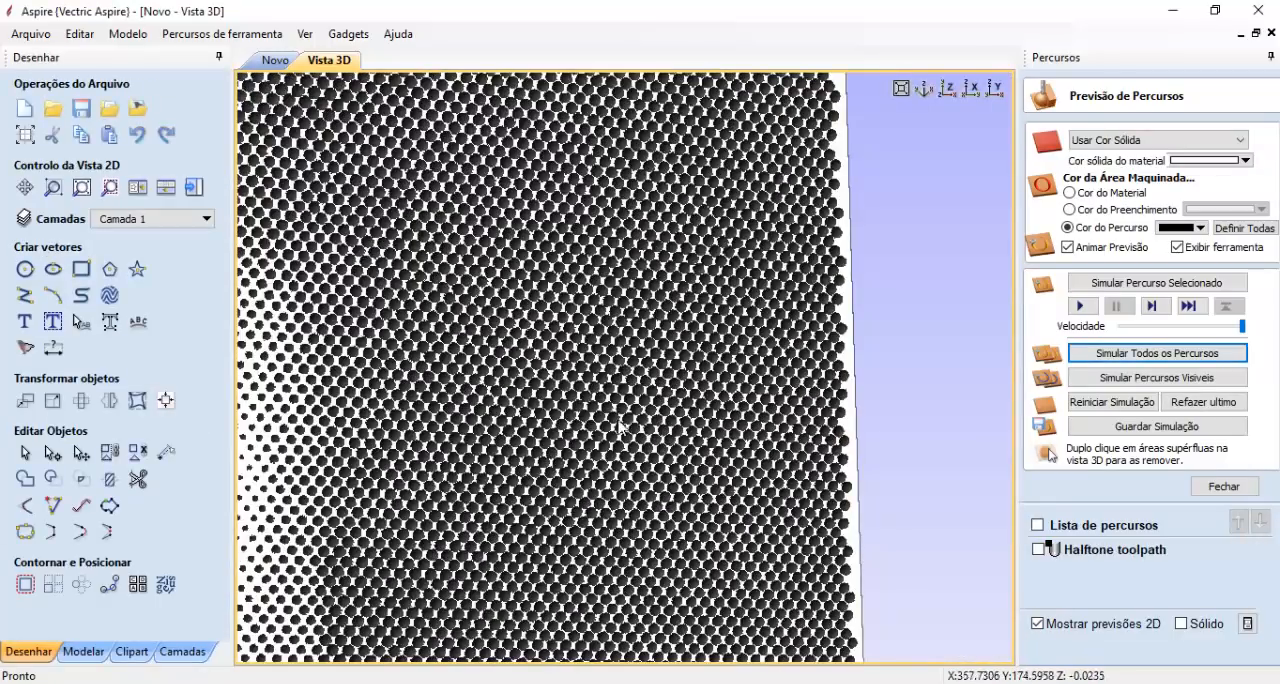
{"action": "left_click_drag", "start_coordinate": [633, 412], "coordinate": [635, 388]}
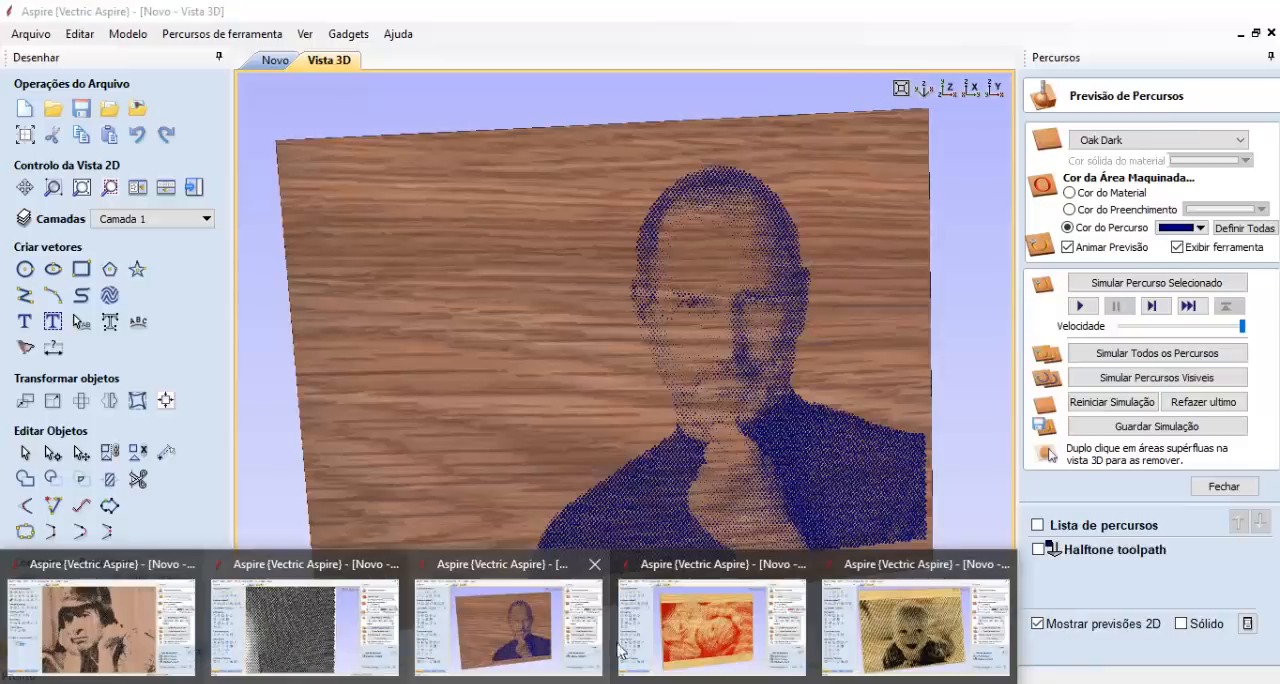
- Open the red baby project and examine the carved halftone dots around the eye in its 3D preview
{"action": "left_click", "coordinate": [675, 643]}
{"action": "scroll", "coordinate": [623, 494], "scroll_direction": "up", "scroll_amount": 2}
{"action": "scroll", "coordinate": [693, 461], "scroll_direction": "down", "scroll_amount": 1}
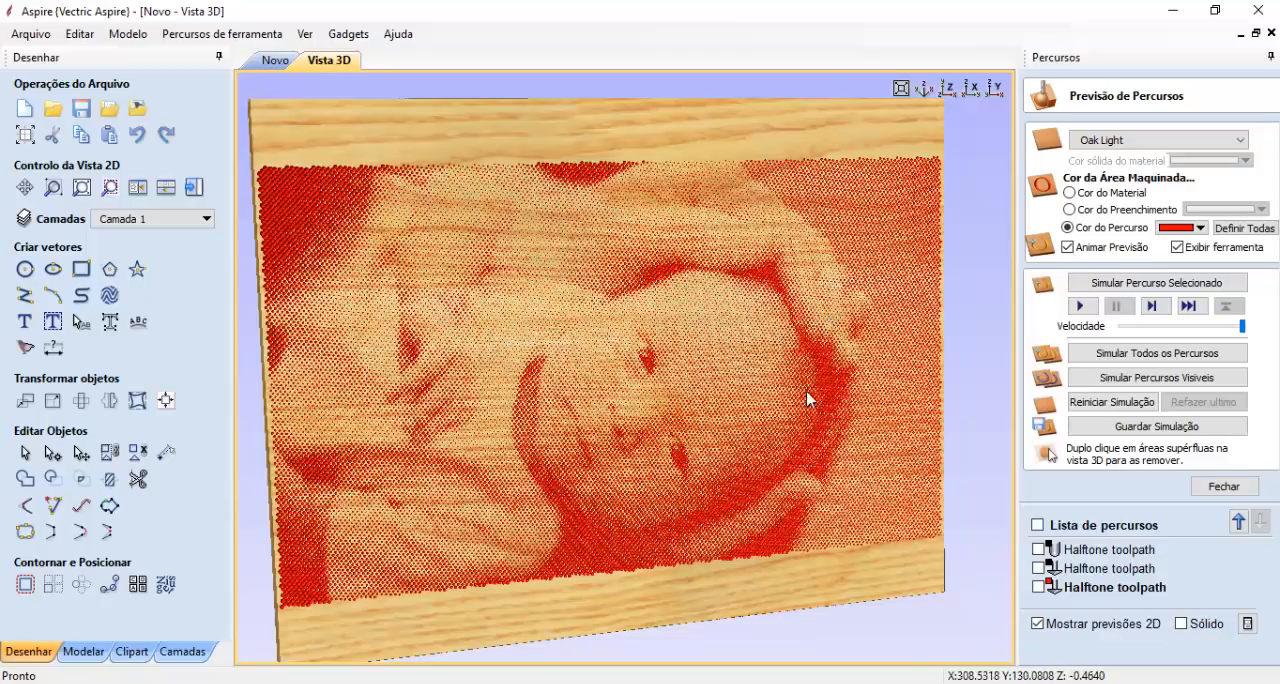
{"action": "scroll", "coordinate": [697, 397], "scroll_direction": "up", "scroll_amount": 4}
{"action": "scroll", "coordinate": [693, 360], "scroll_direction": "up", "scroll_amount": 3}
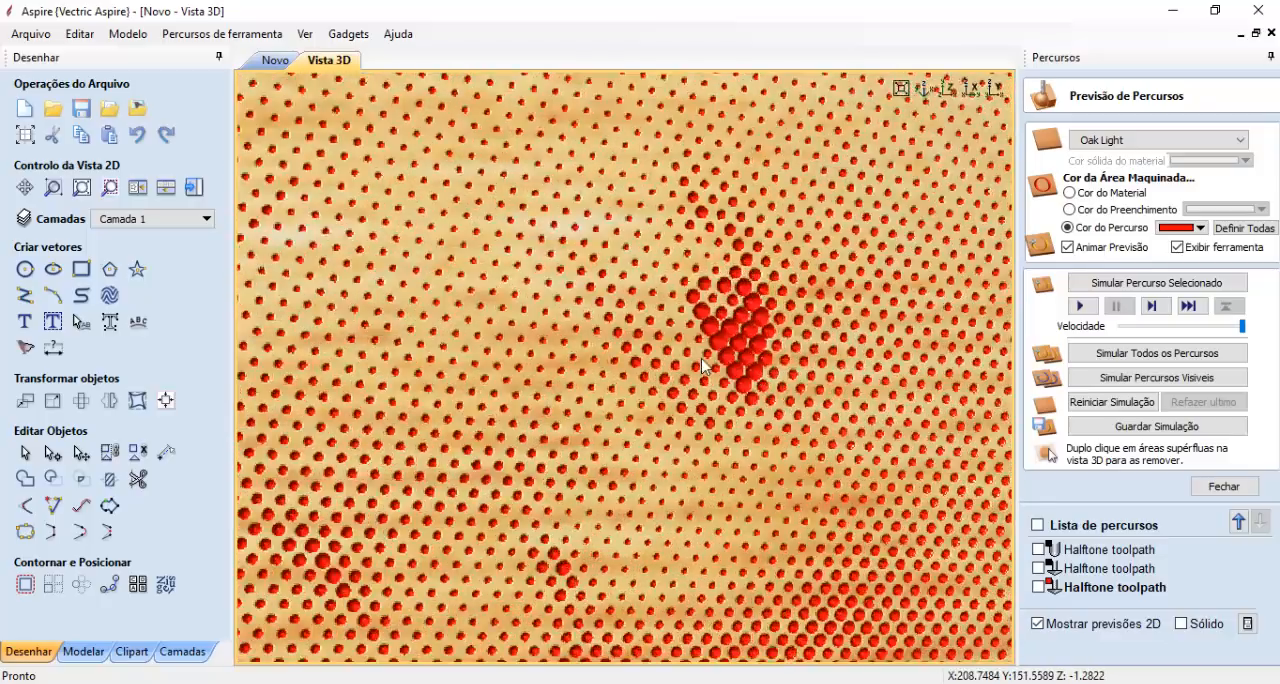
{"action": "scroll", "coordinate": [754, 380], "scroll_direction": "down", "scroll_amount": 6}
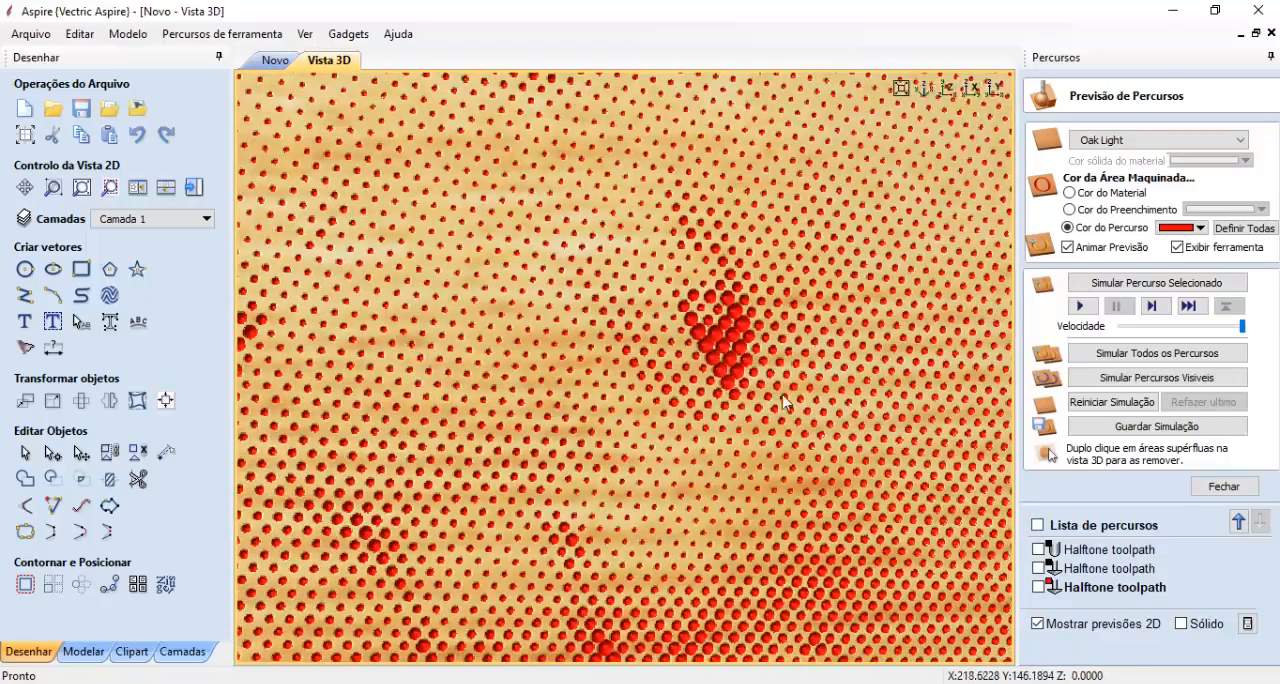
{"action": "scroll", "coordinate": [725, 393], "scroll_direction": "down", "scroll_amount": 2}
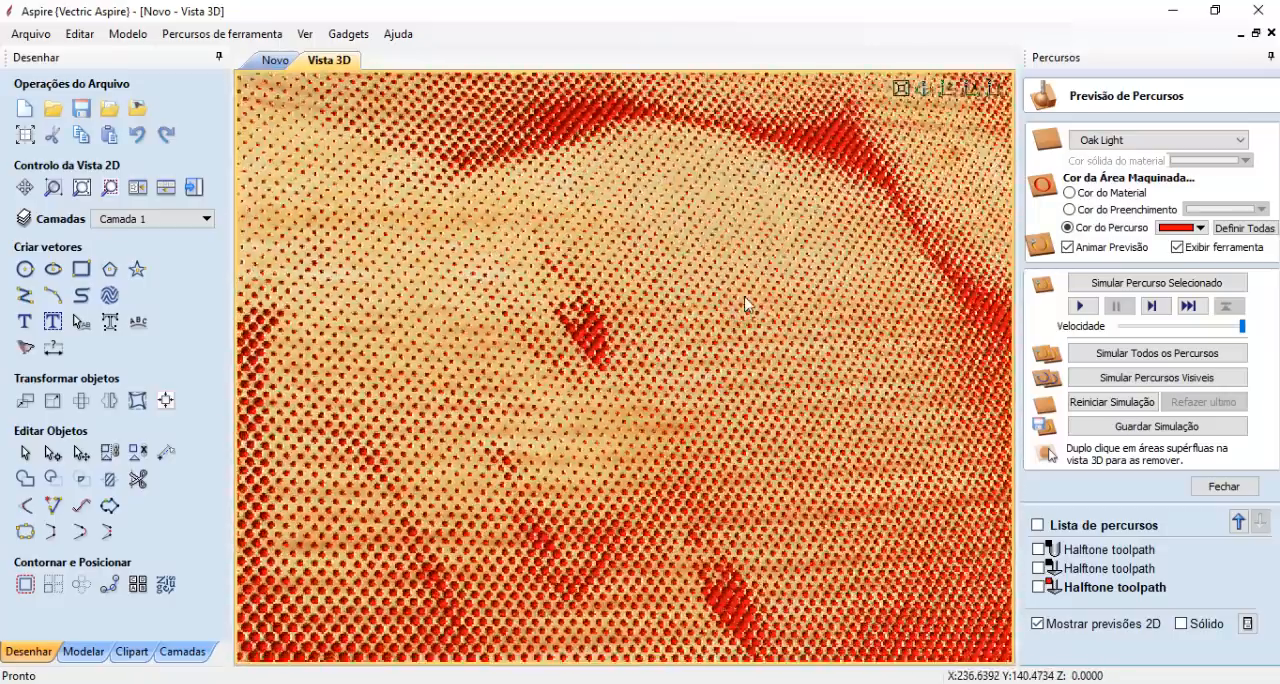
{"action": "scroll", "coordinate": [657, 374], "scroll_direction": "up", "scroll_amount": 5}
{"action": "scroll", "coordinate": [578, 330], "scroll_direction": "down", "scroll_amount": 4}
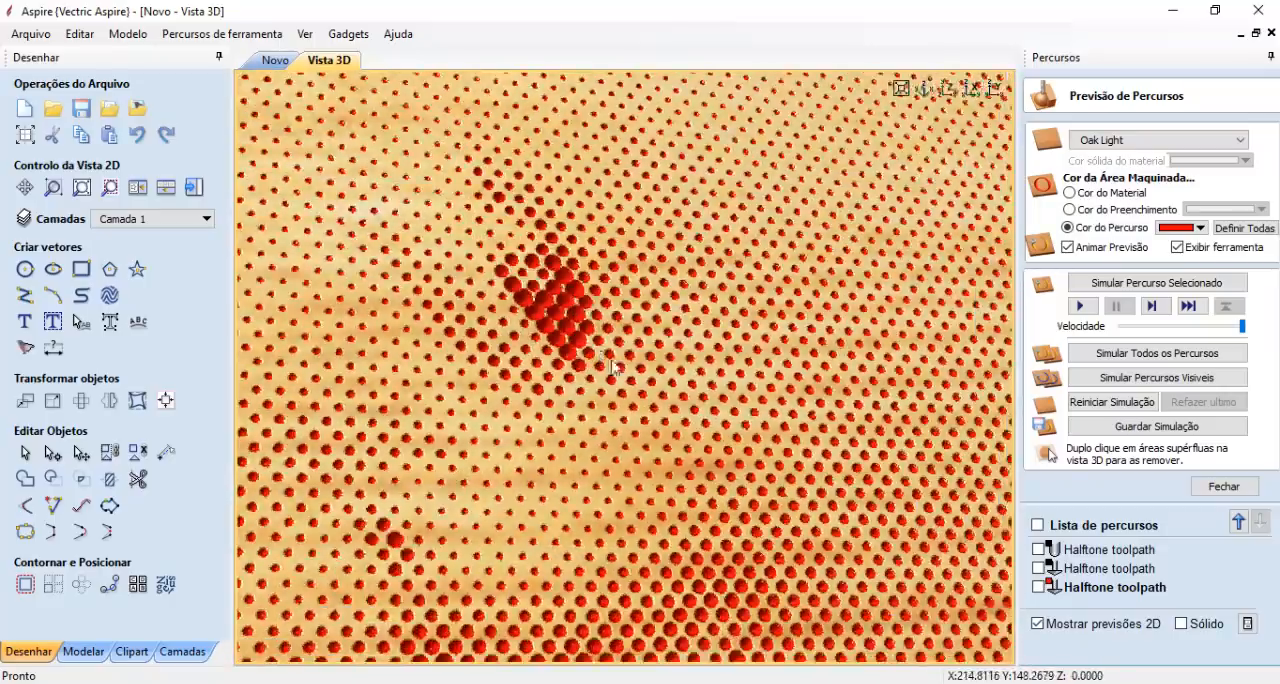
{"action": "scroll", "coordinate": [680, 325], "scroll_direction": "down", "scroll_amount": 6}
{"action": "left_click_drag", "start_coordinate": [707, 358], "coordinate": [692, 438]}
- Set the machined area colour to the material colour in the baby preview and inspect the uncoloured dots up close
{"action": "left_click", "coordinate": [1112, 193]}
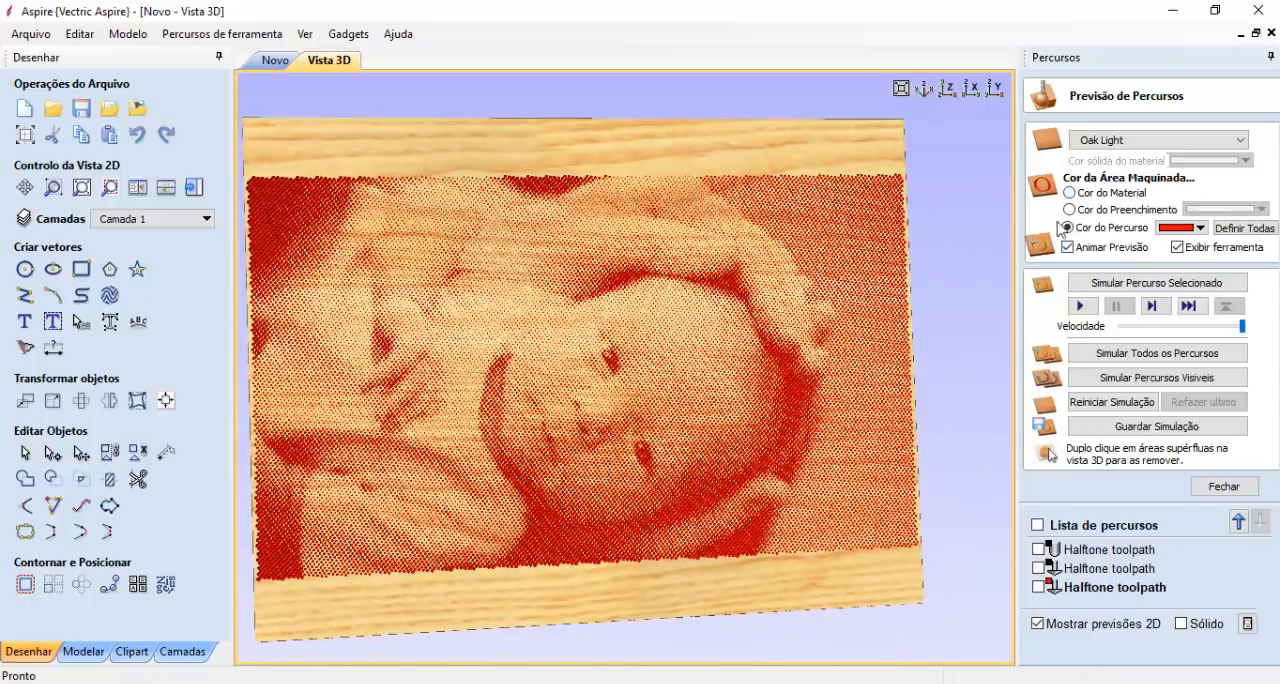
{"action": "scroll", "coordinate": [671, 365], "scroll_direction": "up", "scroll_amount": 5}
{"action": "scroll", "coordinate": [675, 384], "scroll_direction": "up", "scroll_amount": 5}
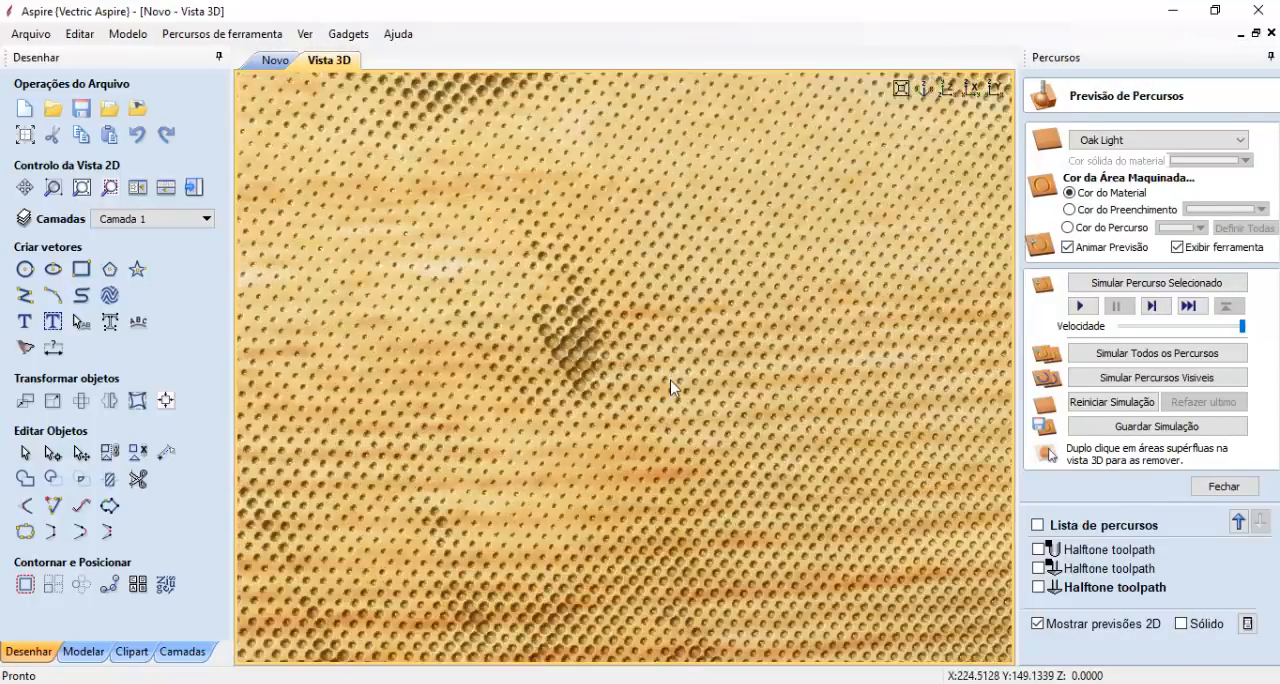
{"action": "scroll", "coordinate": [575, 345], "scroll_direction": "up", "scroll_amount": 2}
{"action": "scroll", "coordinate": [610, 368], "scroll_direction": "down", "scroll_amount": 2}
{"action": "scroll", "coordinate": [624, 376], "scroll_direction": "down", "scroll_amount": 5}
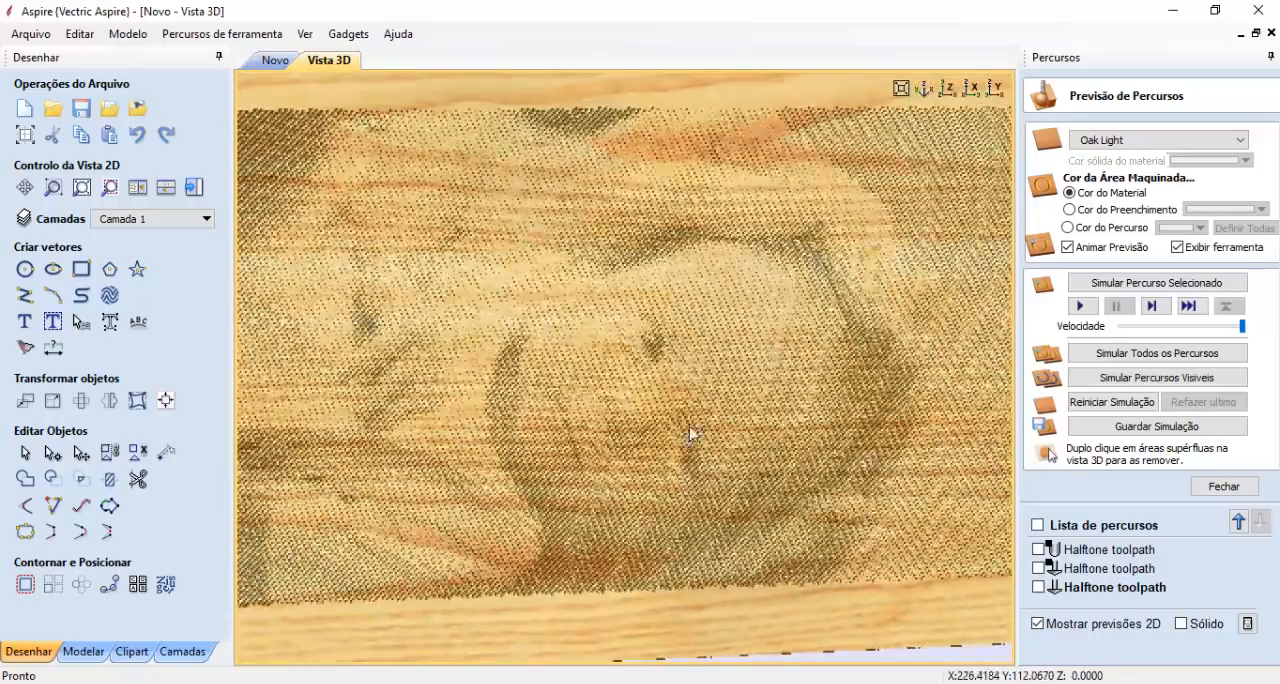
- Colour the machined area of the baby preview by toolpath colour, set to black, and inspect the dots on the face
{"action": "left_click_drag", "start_coordinate": [695, 435], "coordinate": [721, 401]}
{"action": "scroll", "coordinate": [640, 425], "scroll_direction": "down", "scroll_amount": 3}
{"action": "left_click_drag", "start_coordinate": [597, 446], "coordinate": [541, 350]}
{"action": "scroll", "coordinate": [541, 350], "scroll_direction": "up", "scroll_amount": 2}
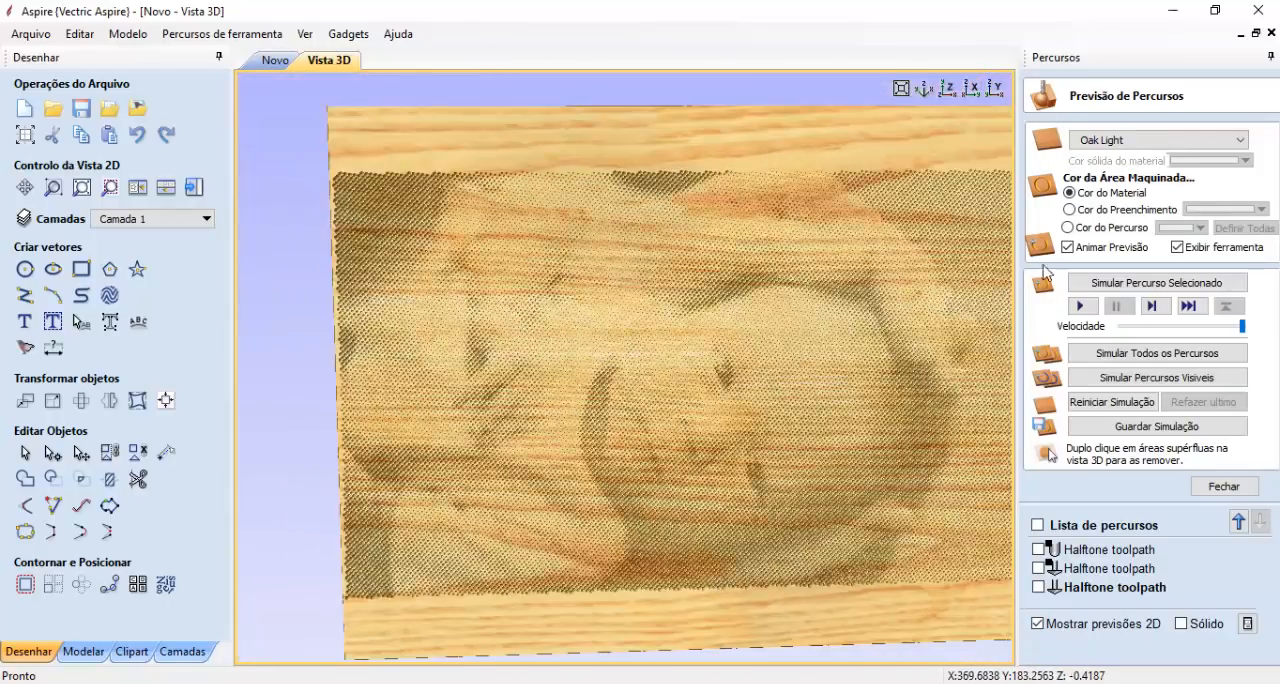
{"action": "left_click", "coordinate": [1110, 228]}
{"action": "left_click", "coordinate": [1180, 228]}
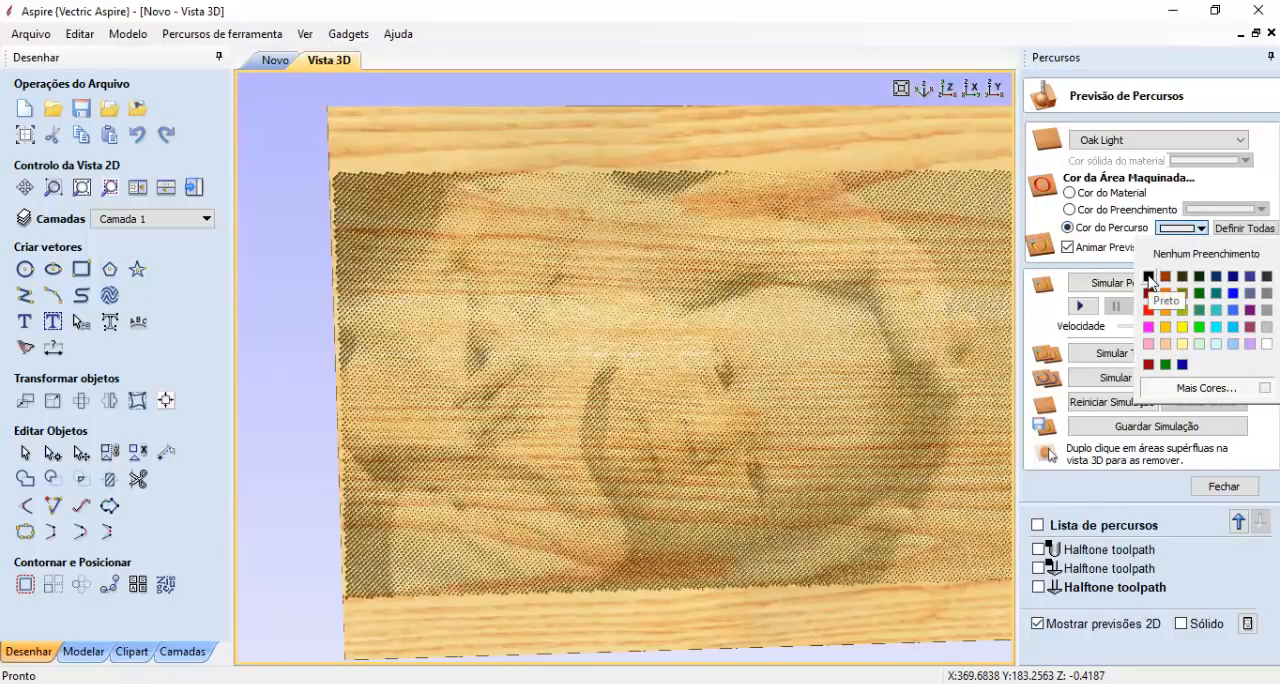
{"action": "left_click", "coordinate": [1150, 278]}
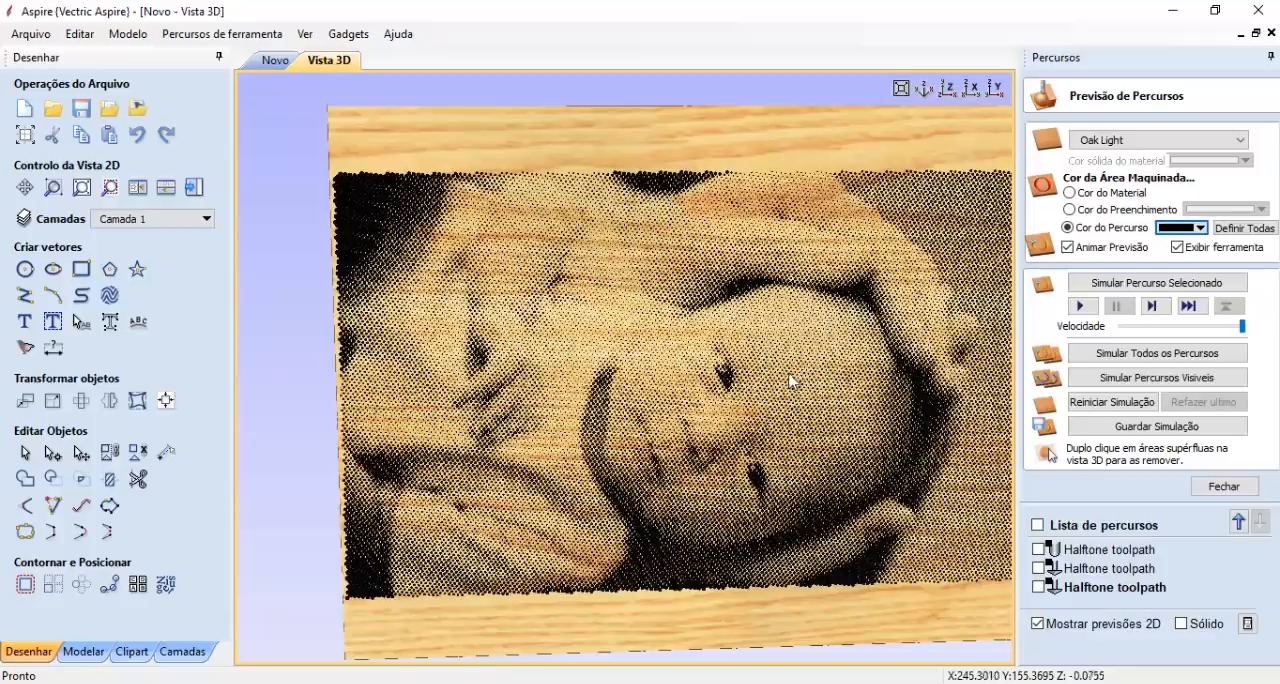
{"action": "scroll", "coordinate": [794, 375], "scroll_direction": "up", "scroll_amount": 1}
{"action": "left_click_drag", "start_coordinate": [677, 404], "coordinate": [727, 410]}
{"action": "scroll", "coordinate": [756, 445], "scroll_direction": "up", "scroll_amount": 3}
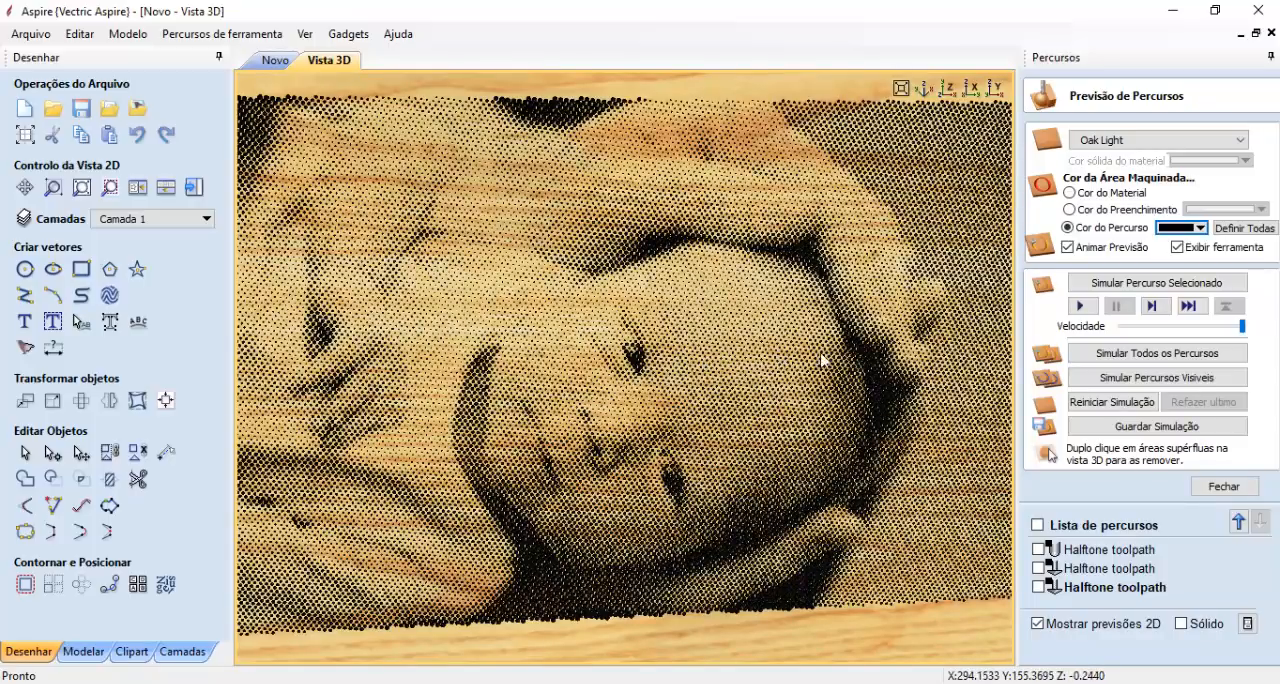
{"action": "middle_click_drag", "start_coordinate": [828, 381], "coordinate": [722, 408]}
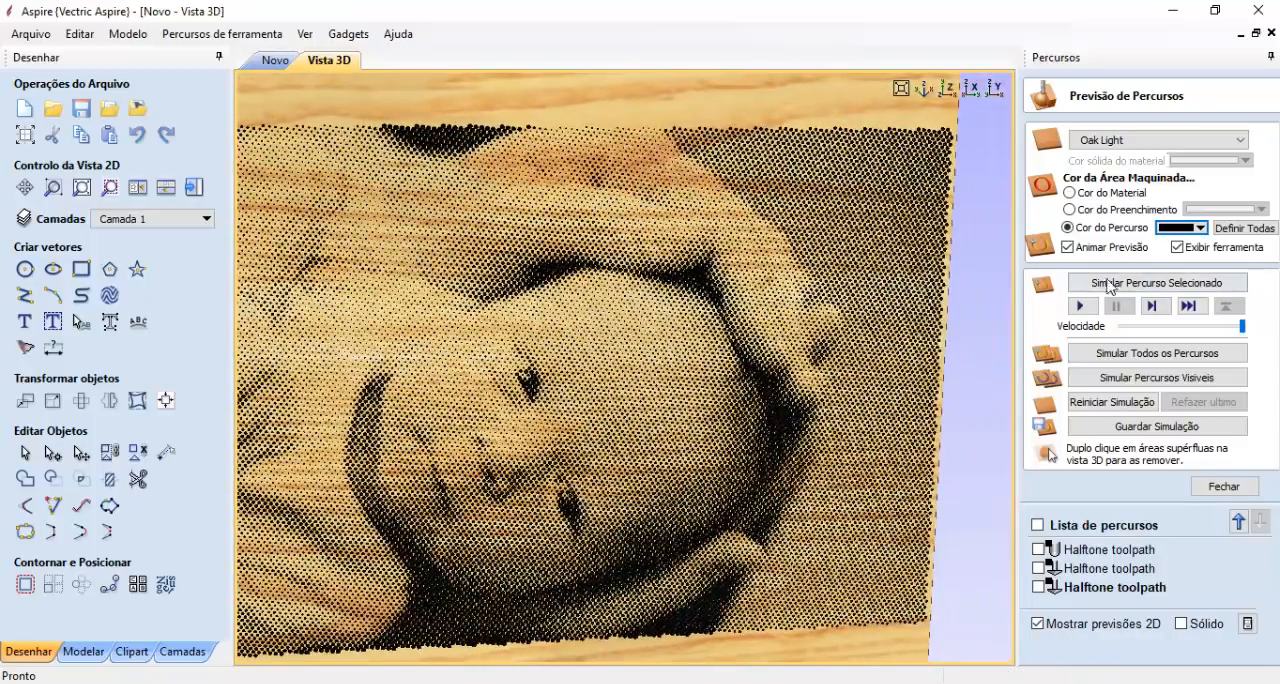
- Try dark blue, red, yellow and white as the toolpath colour in the baby preview, and return it to black
{"action": "left_click", "coordinate": [1199, 228]}
{"action": "left_click", "coordinate": [1222, 281]}
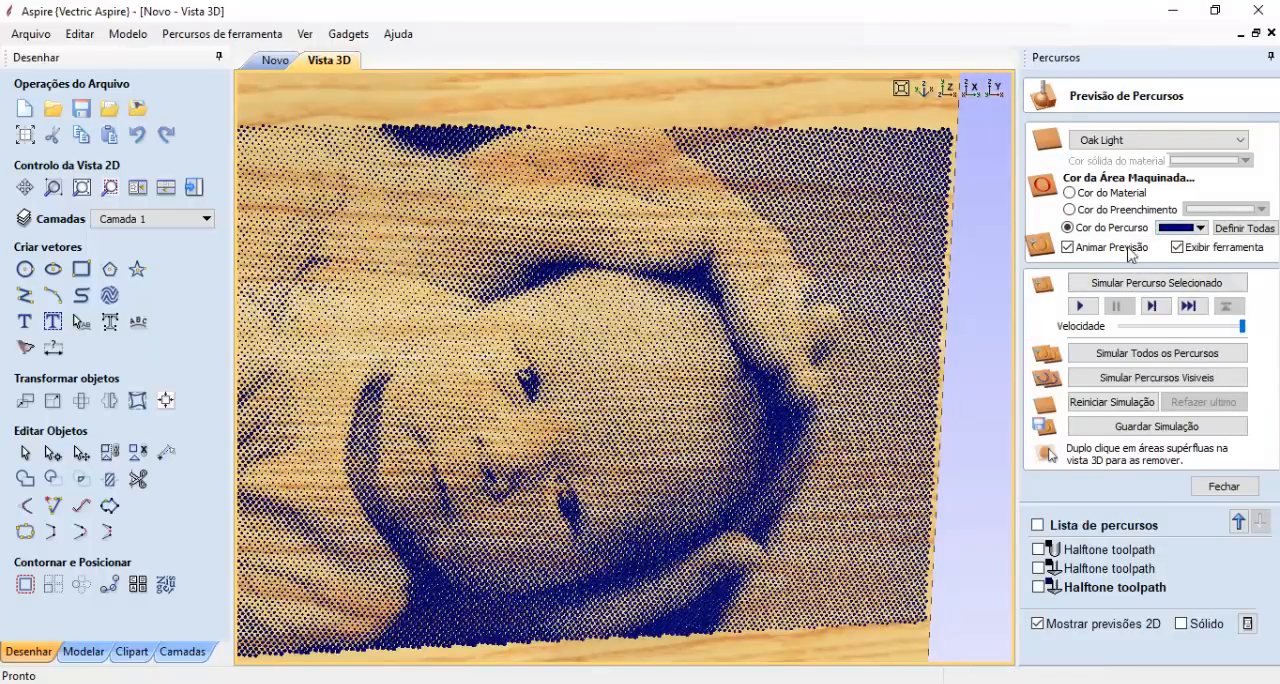
{"action": "left_click", "coordinate": [1180, 228]}
{"action": "left_click", "coordinate": [1148, 310]}
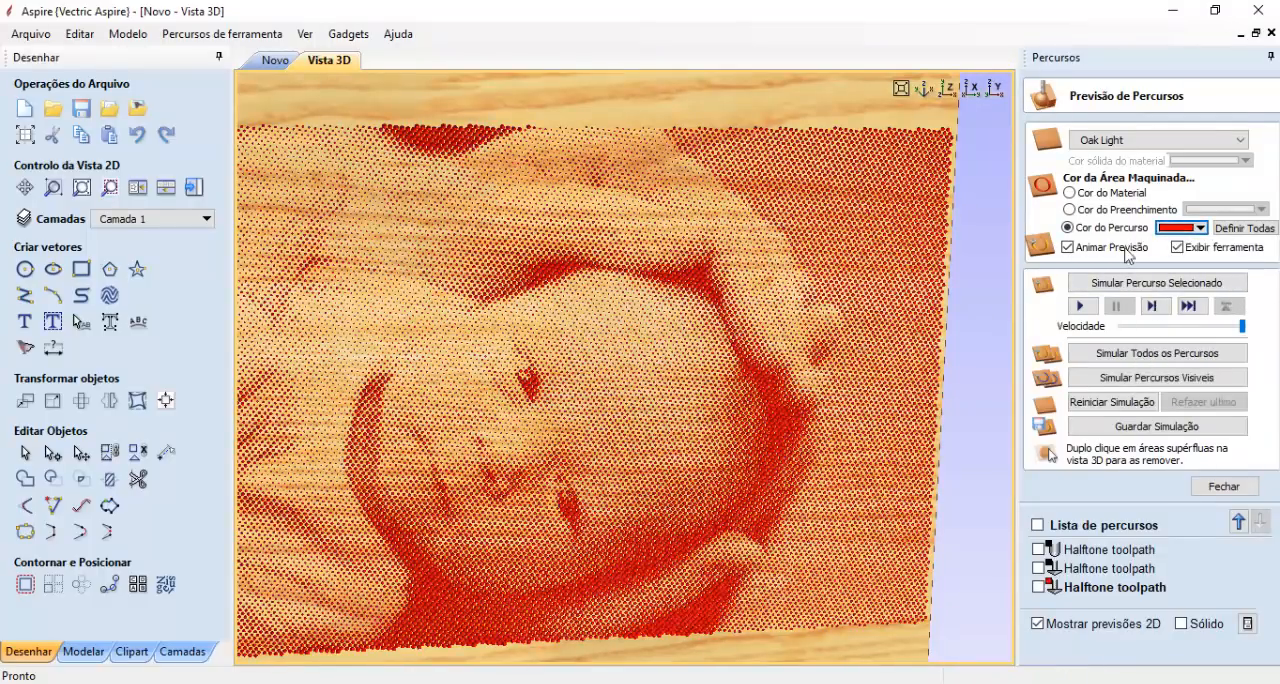
{"action": "left_click", "coordinate": [1176, 229]}
{"action": "left_click", "coordinate": [1182, 327]}
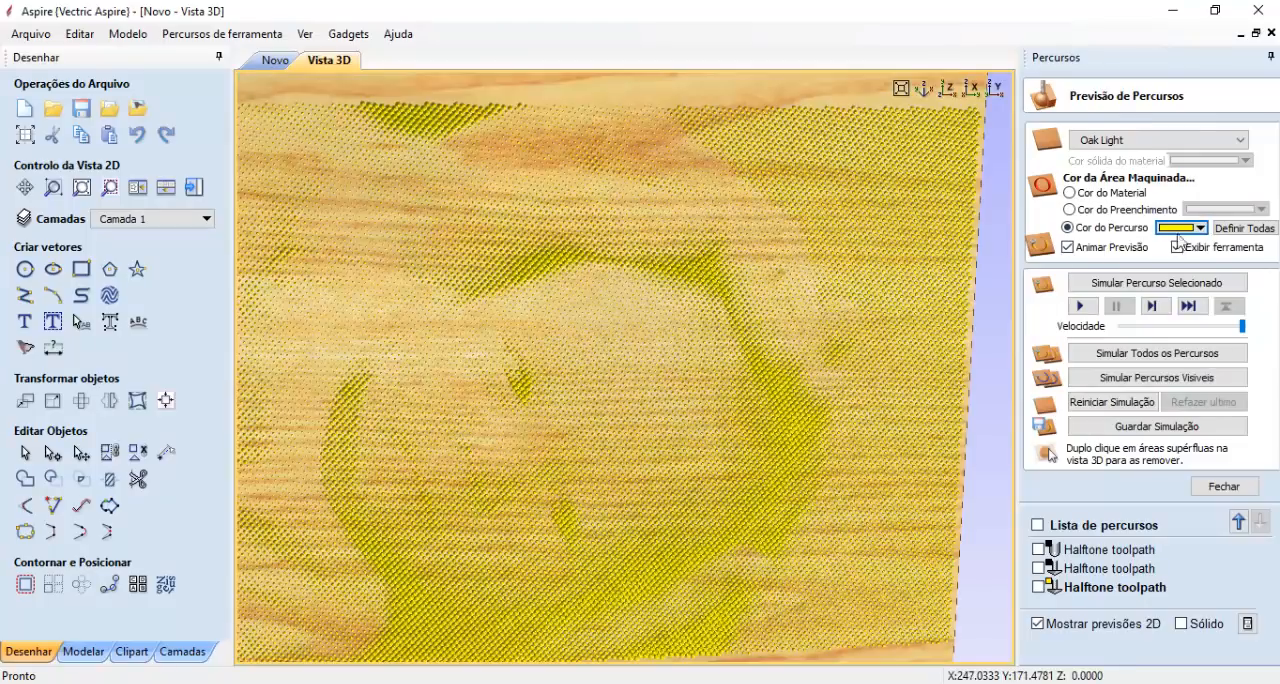
{"action": "left_click", "coordinate": [1190, 230]}
{"action": "left_click", "coordinate": [1260, 343]}
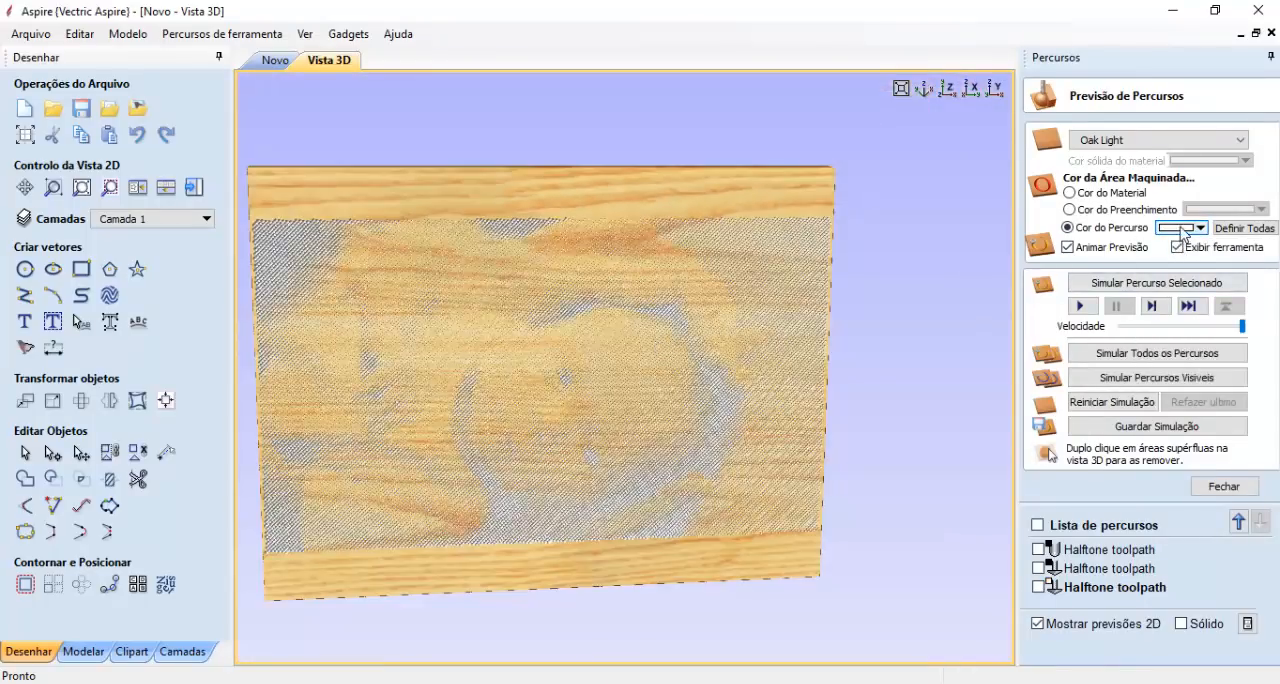
{"action": "left_click", "coordinate": [1183, 229]}
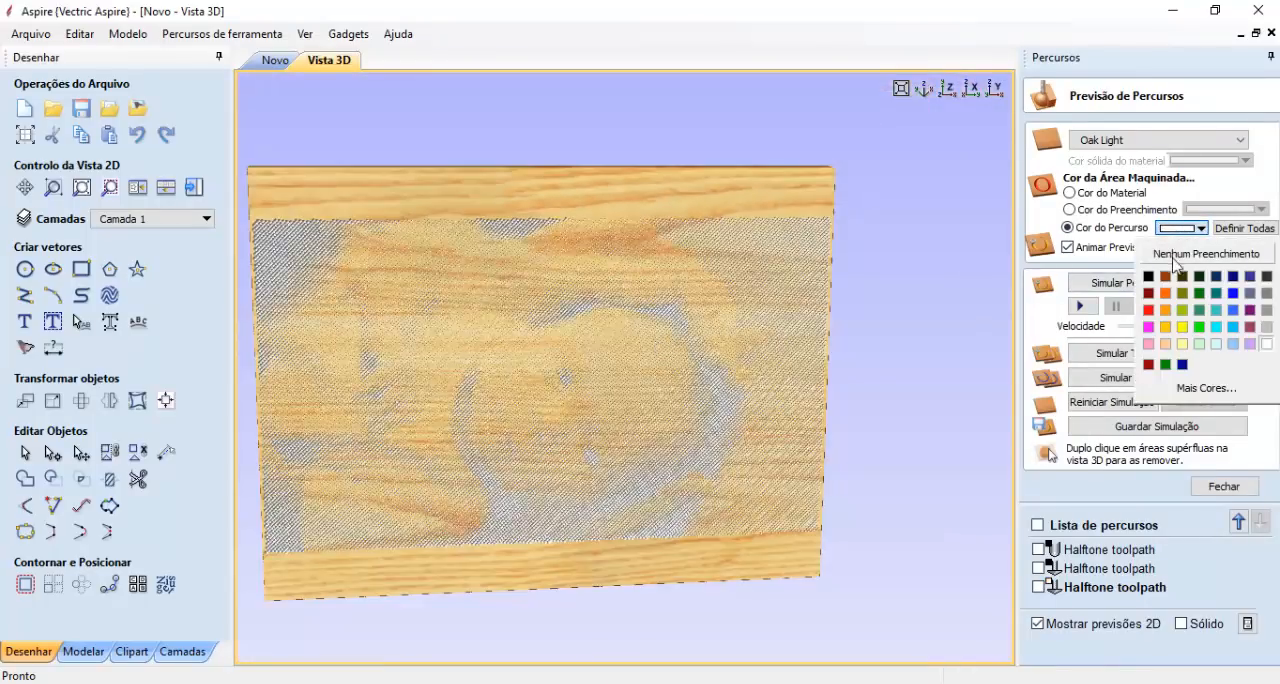
{"action": "left_click", "coordinate": [1150, 278]}
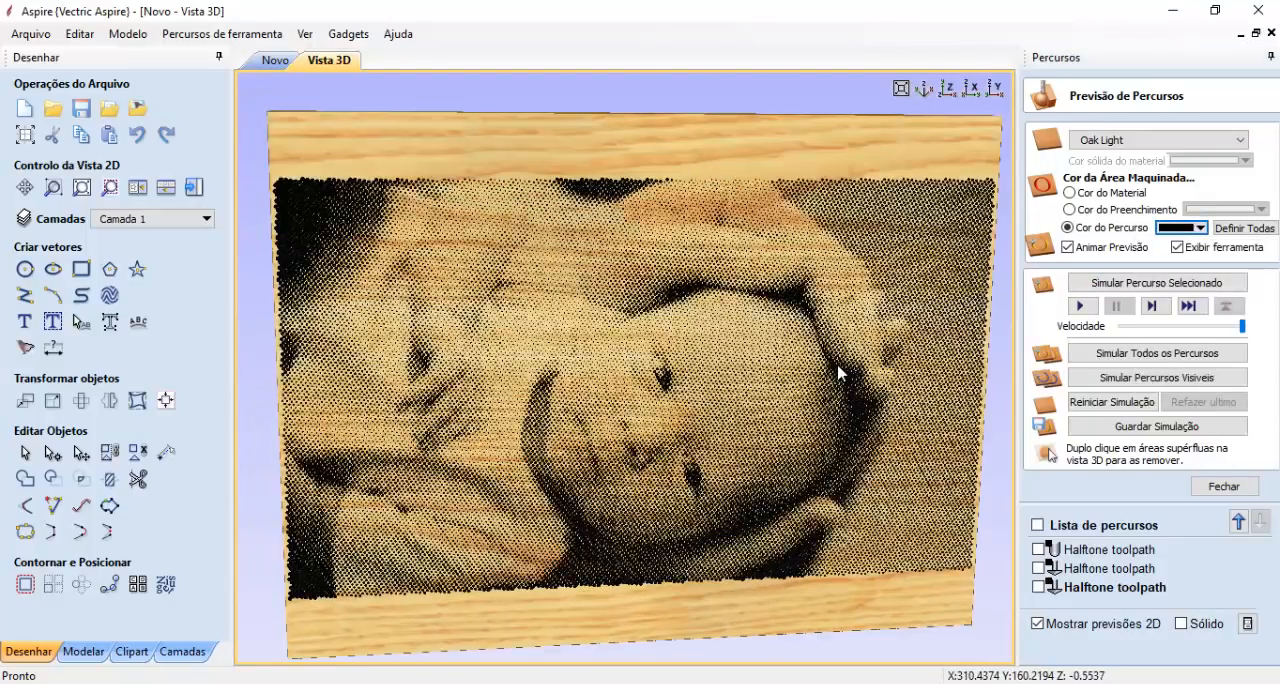
- Switch to Chrome and look through the open image pages of ball nose, 60° V-bit and metal engraving cutters
{"action": "left_click", "coordinate": [415, 683]}
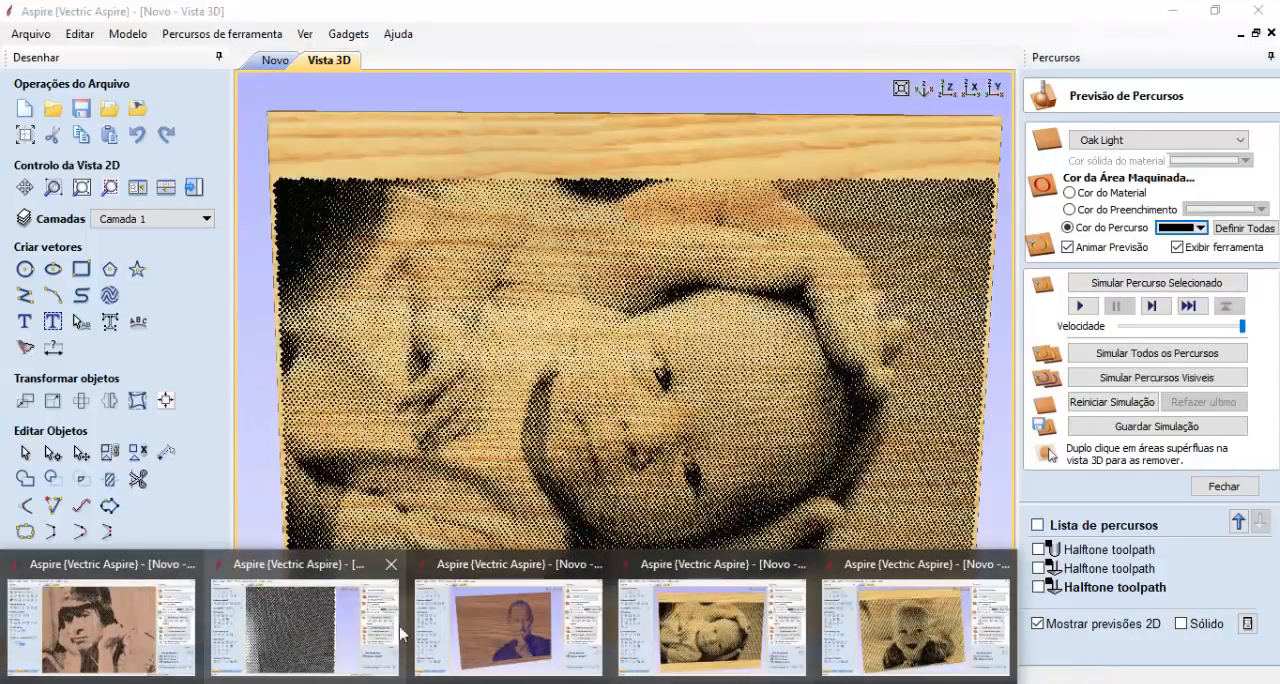
{"action": "left_click", "coordinate": [470, 683]}
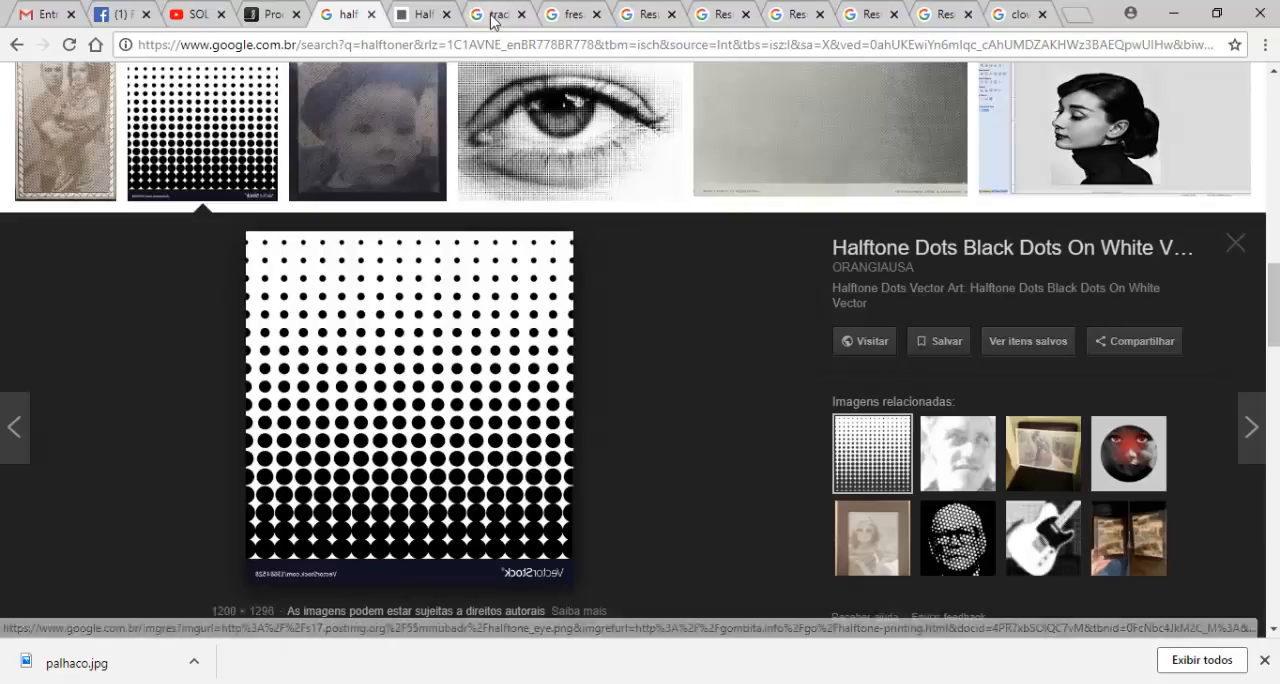
{"action": "left_click", "coordinate": [573, 20]}
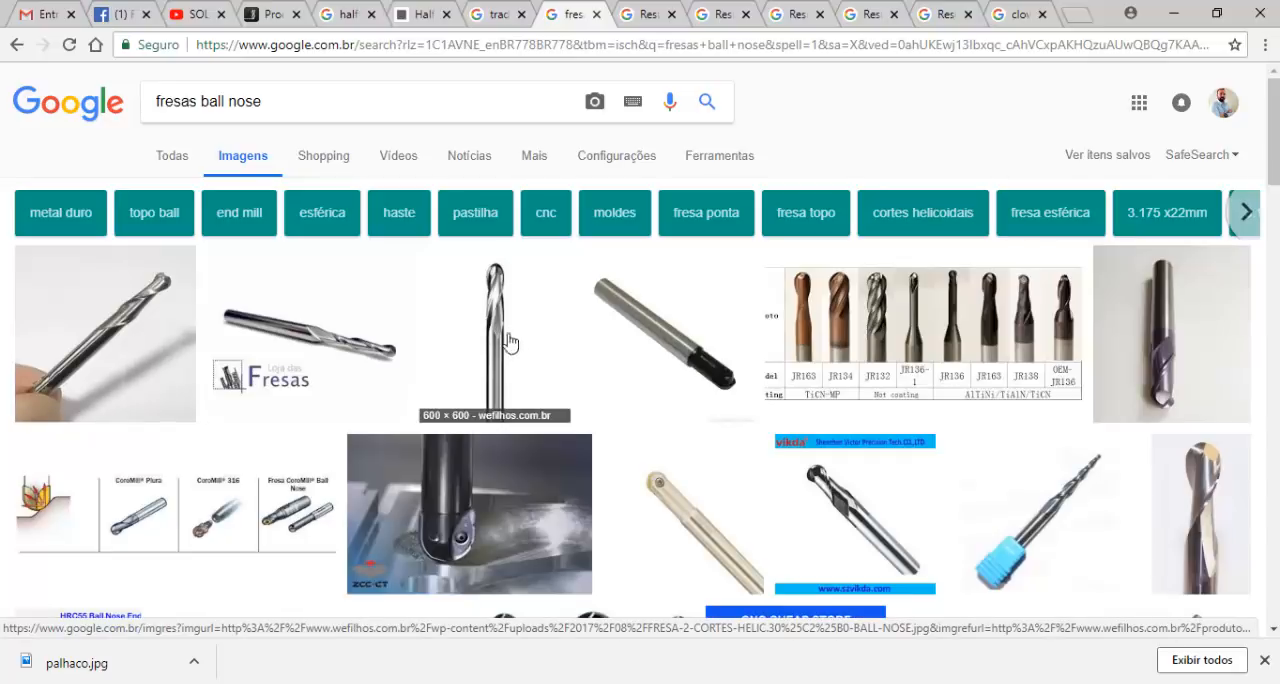
{"action": "left_click", "coordinate": [651, 20]}
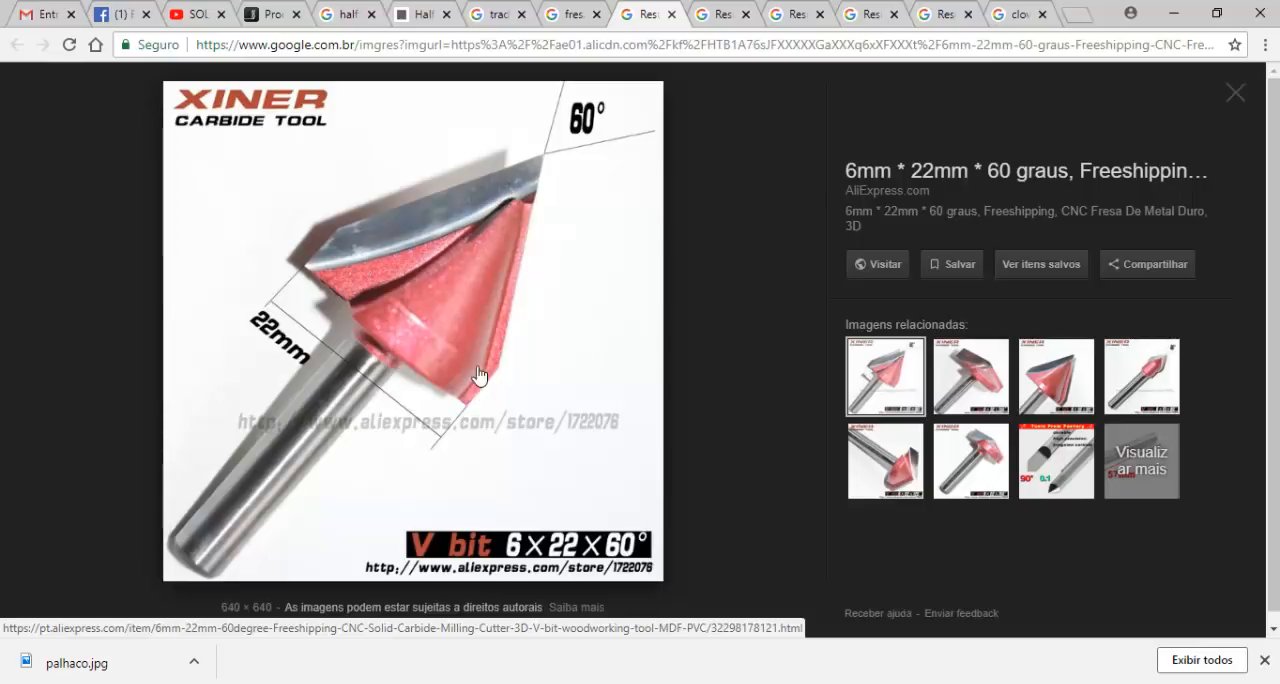
{"action": "left_click", "coordinate": [712, 16]}
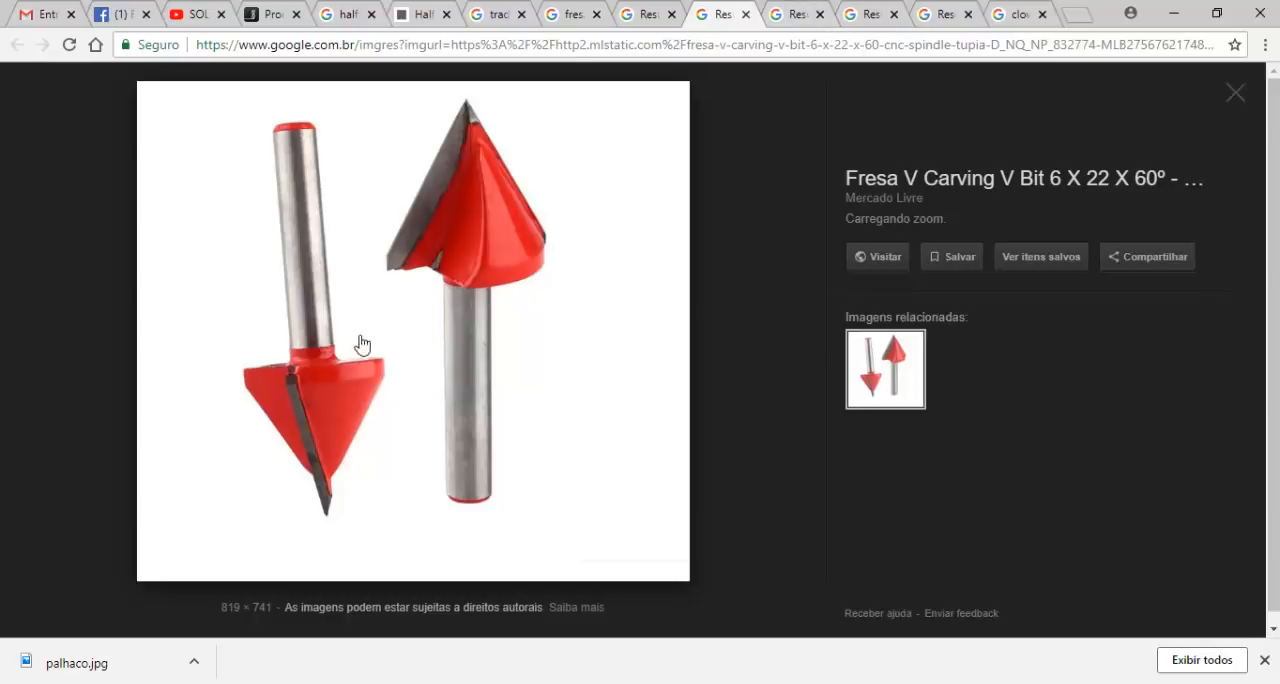
{"action": "left_click", "coordinate": [794, 16]}
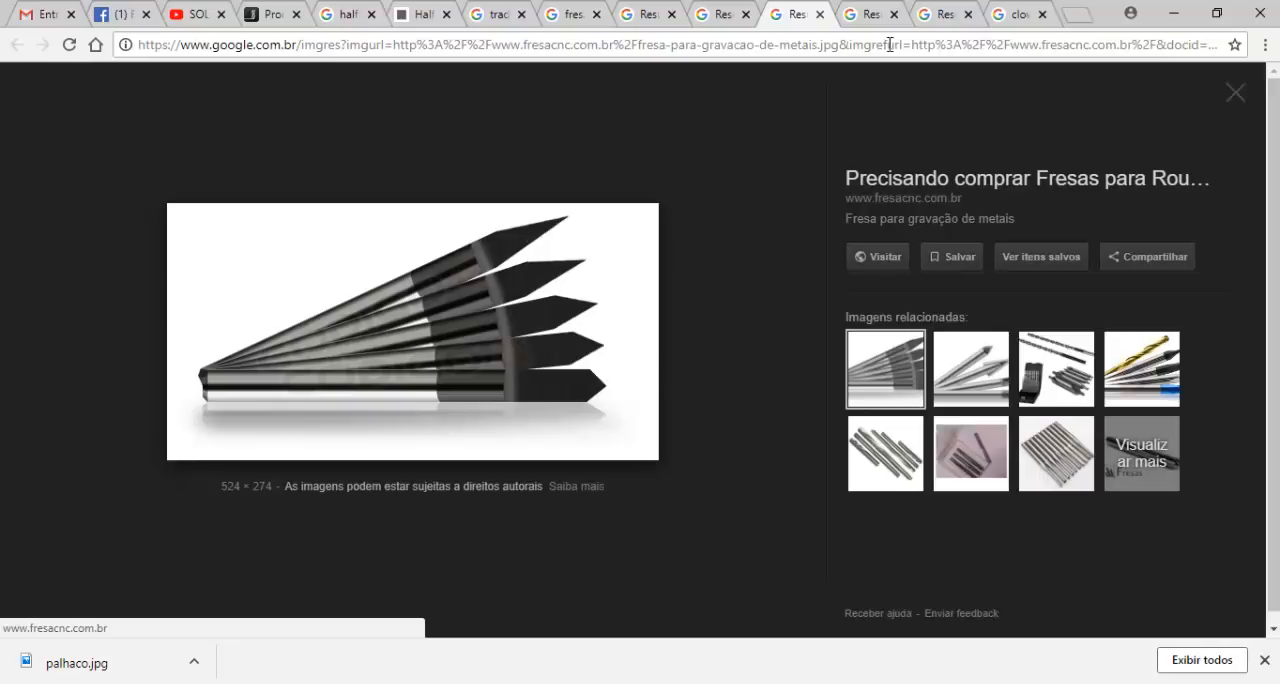
{"action": "left_click", "coordinate": [866, 16]}
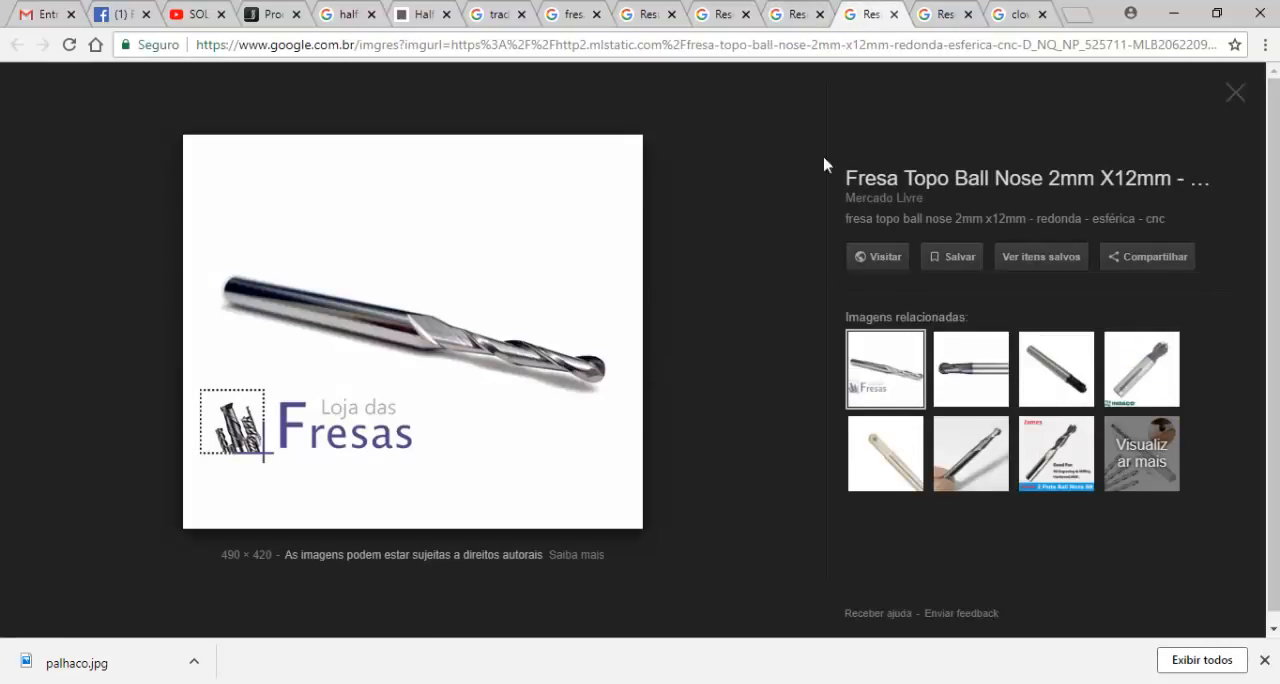
{"action": "left_click", "coordinate": [951, 18]}
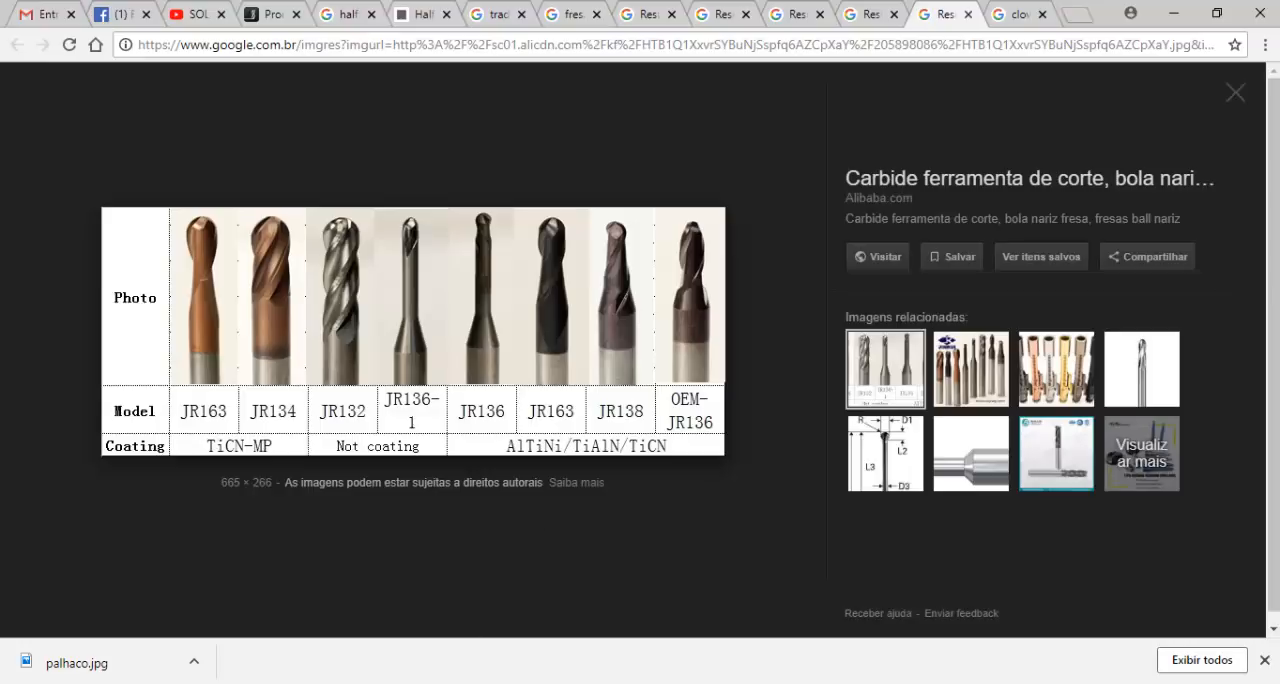
- Switch to the clown project in Aspire, view its whole 3D preview, and locate the Halftoner gadget
{"action": "left_click", "coordinate": [323, 650]}
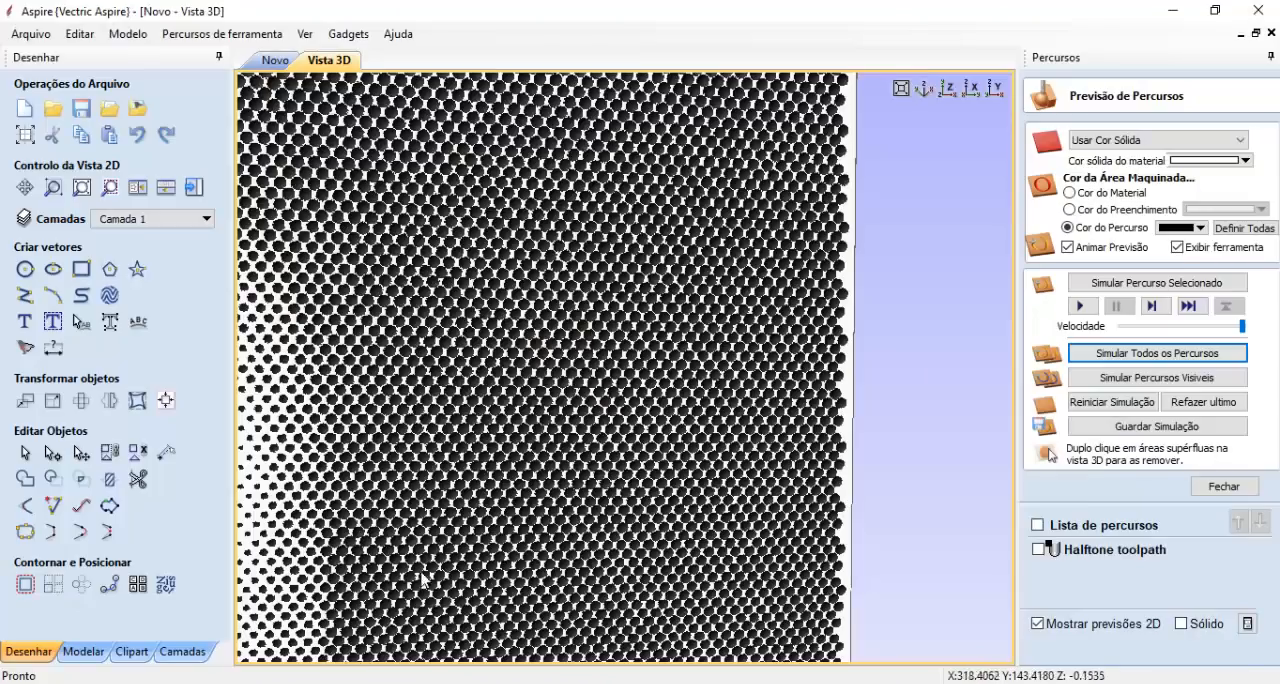
{"action": "scroll", "coordinate": [690, 434], "scroll_direction": "down", "scroll_amount": 6}
{"action": "left_click_drag", "start_coordinate": [670, 436], "coordinate": [775, 550]}
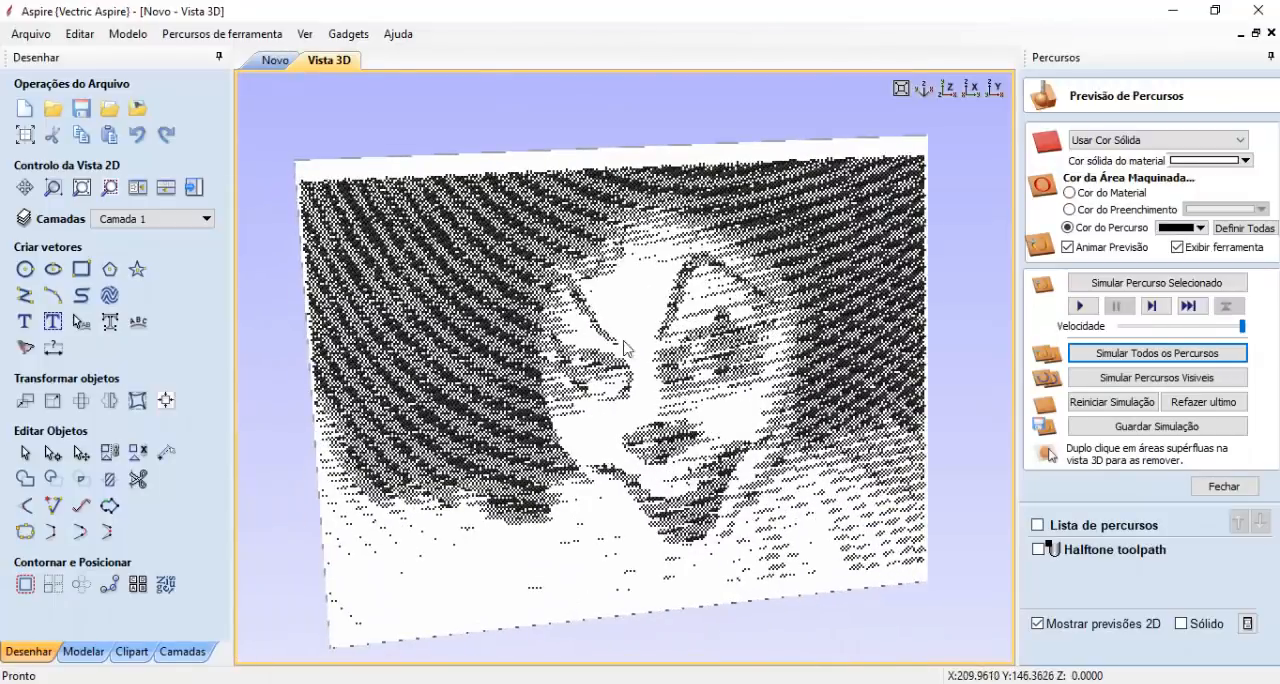
{"action": "left_click", "coordinate": [348, 33]}
{"action": "mouse_move", "coordinate": [383, 60]}
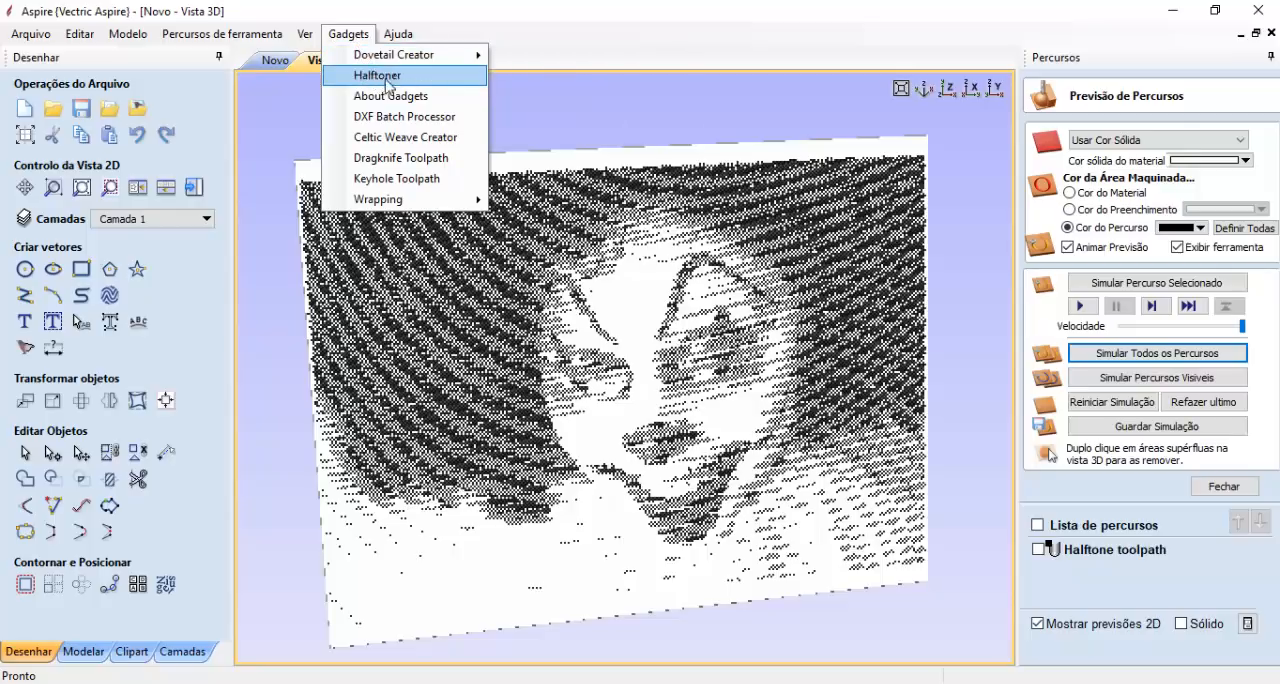
{"action": "left_click", "coordinate": [388, 80]}
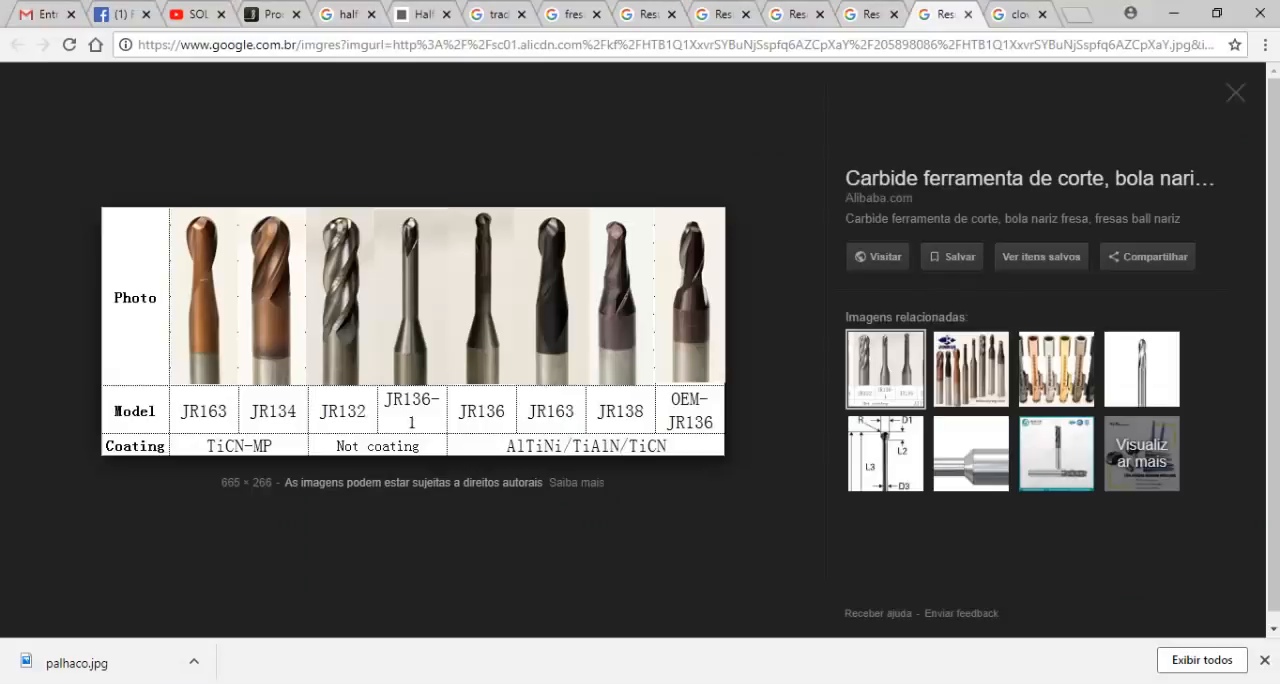
- In Chrome, search Google for "vectric aspire" from the clown results page and open Vectric's Aspire product page
{"action": "left_click", "coordinate": [1013, 18]}
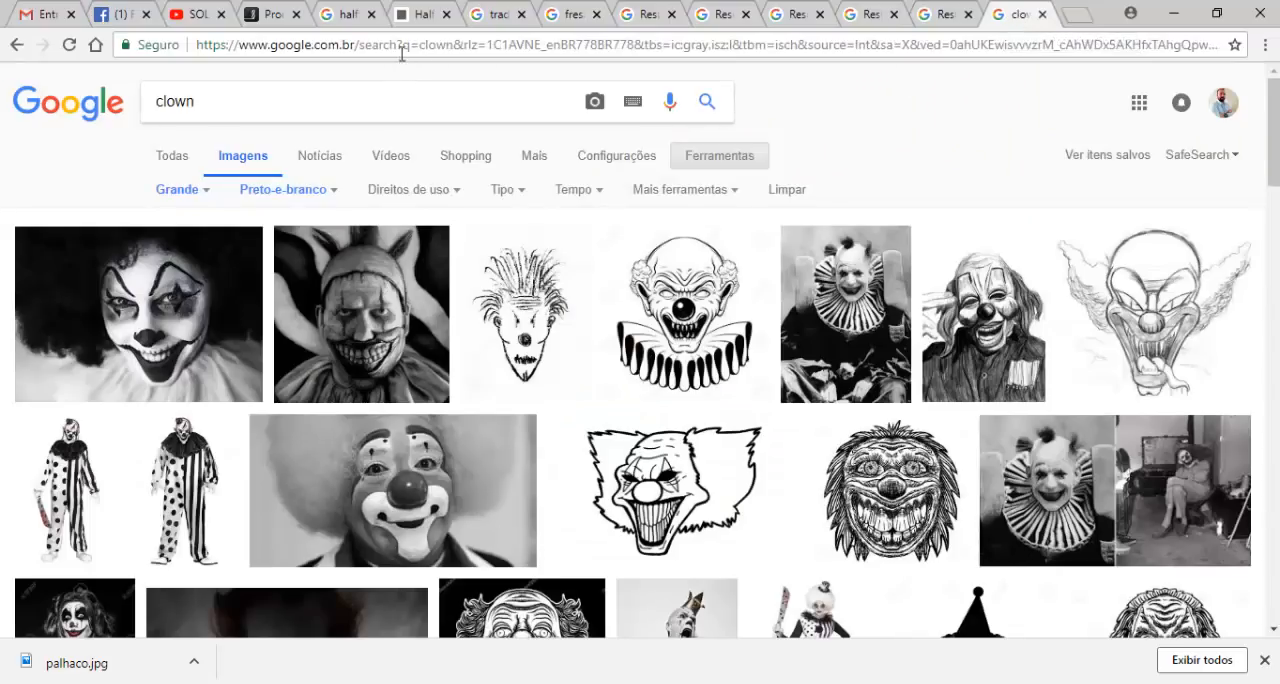
{"action": "left_click", "coordinate": [402, 48]}
{"action": "type", "text": "vectri"}
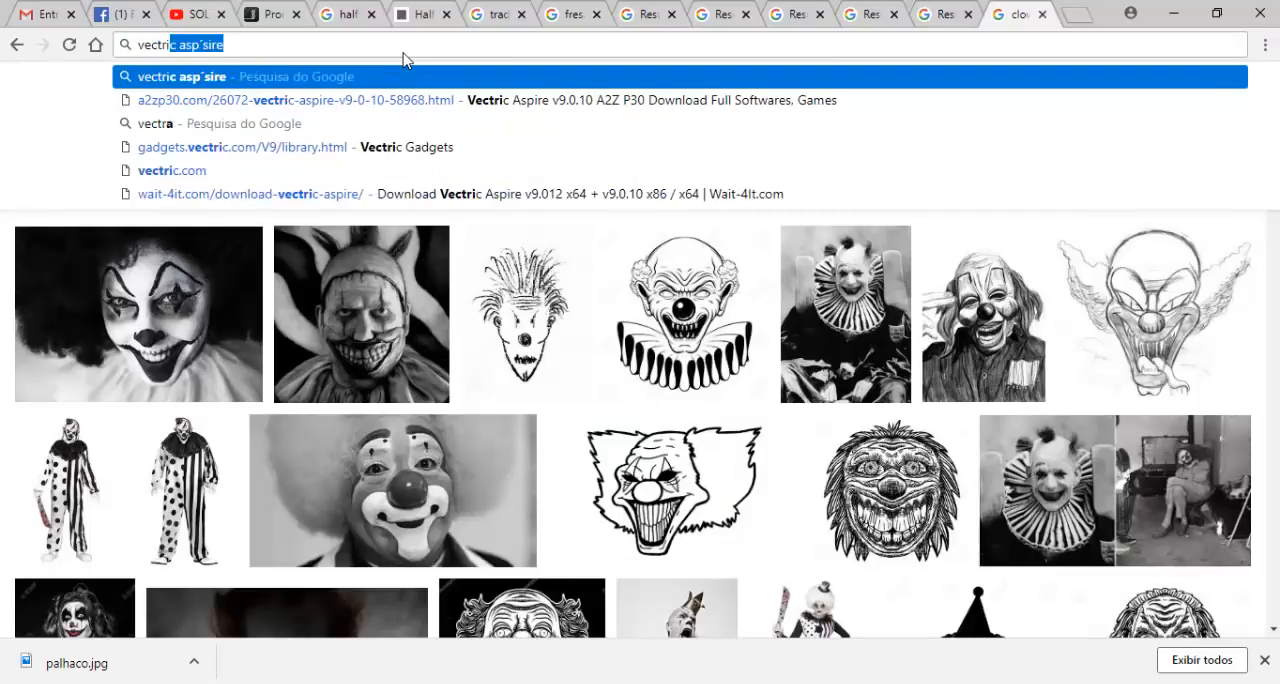
{"action": "type", "text": "c aspire"}
{"action": "key", "text": "Return"}
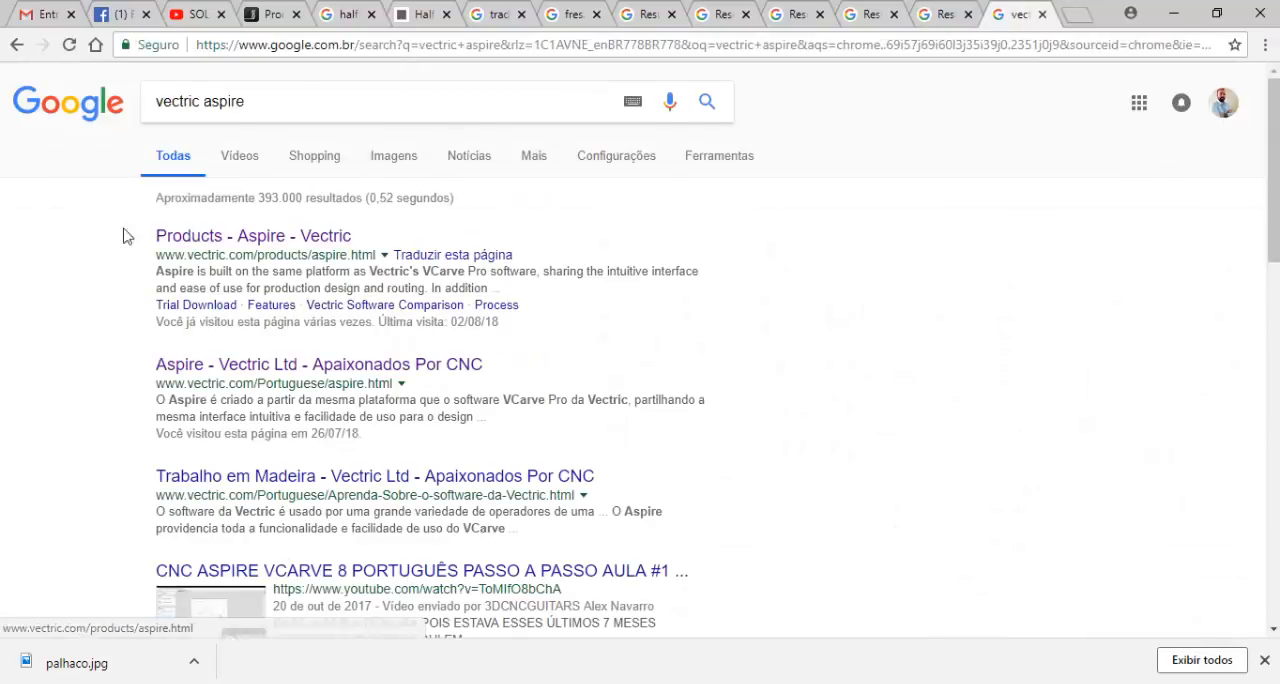
{"action": "left_click", "coordinate": [282, 240]}
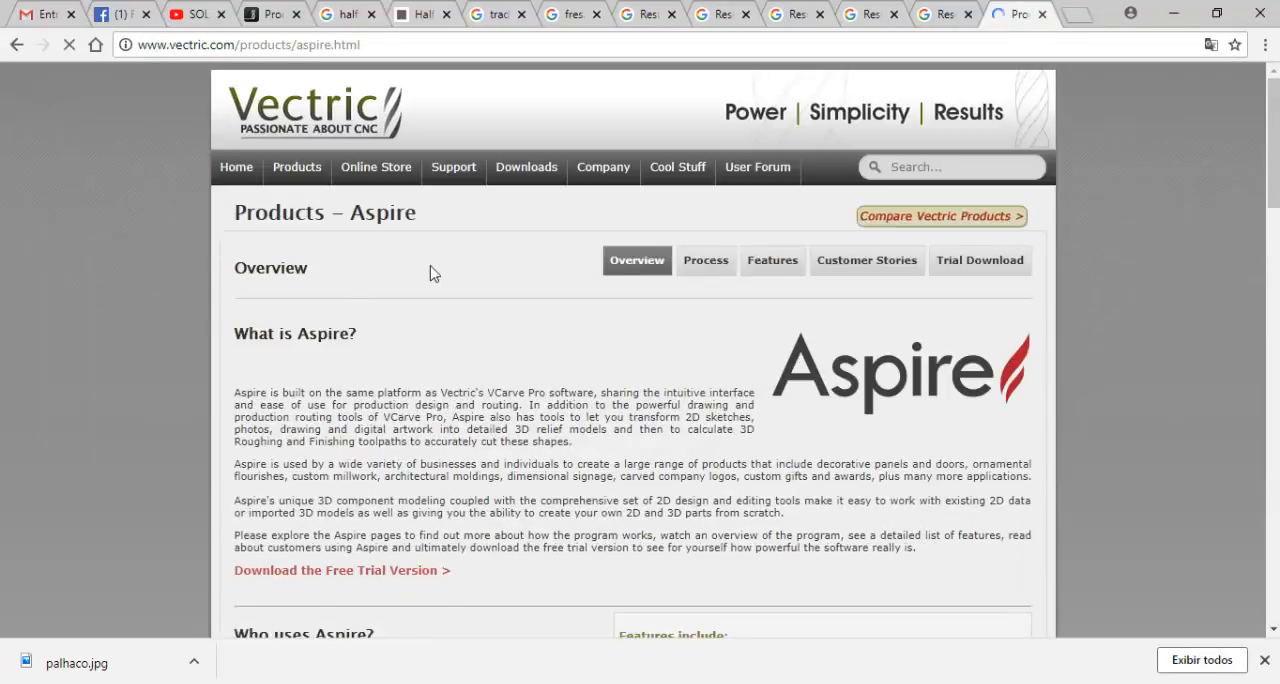
- Go to the Vectric Gadgets site from the downloads section and open its Gadget Library
{"action": "mouse_move", "coordinate": [530, 168]}
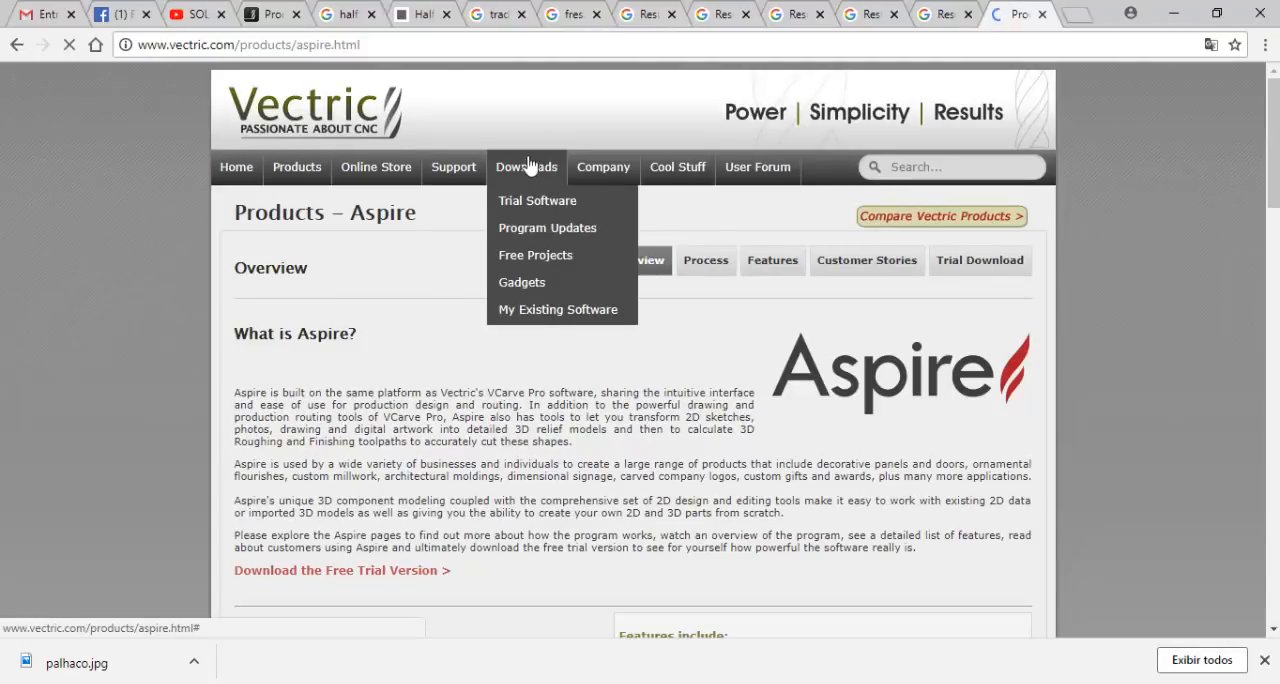
{"action": "left_click", "coordinate": [530, 287]}
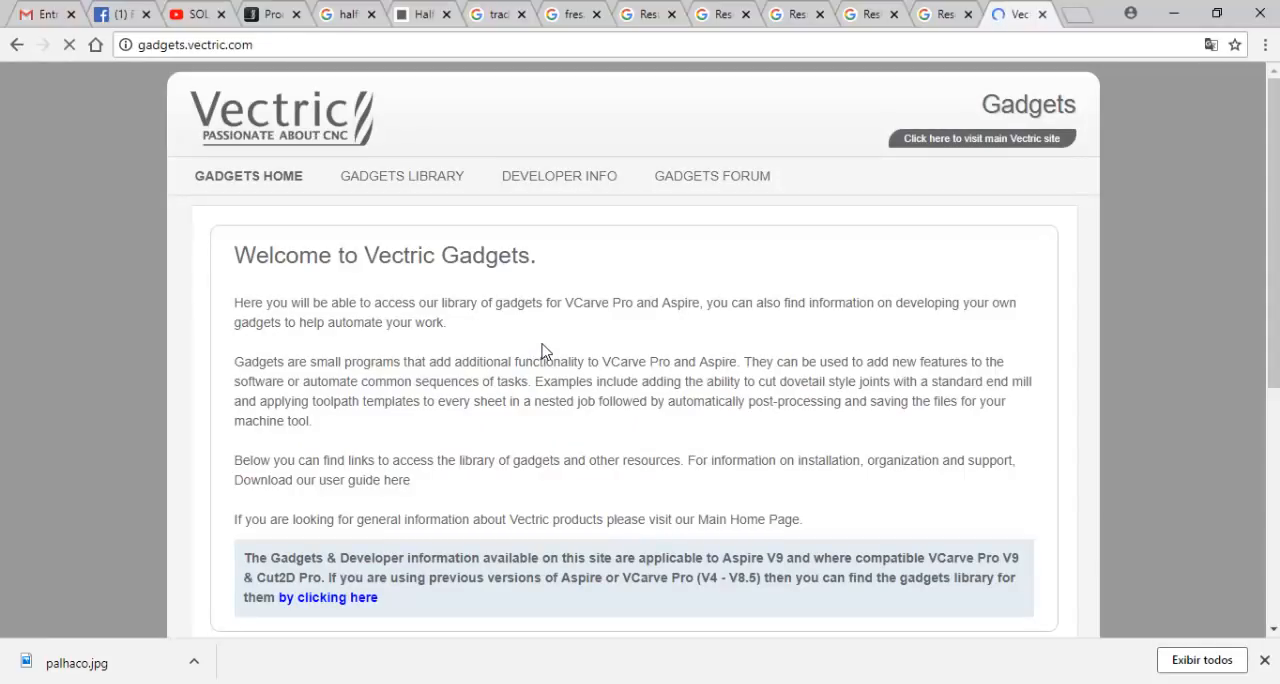
{"action": "scroll", "coordinate": [542, 351], "scroll_direction": "down", "scroll_amount": 5}
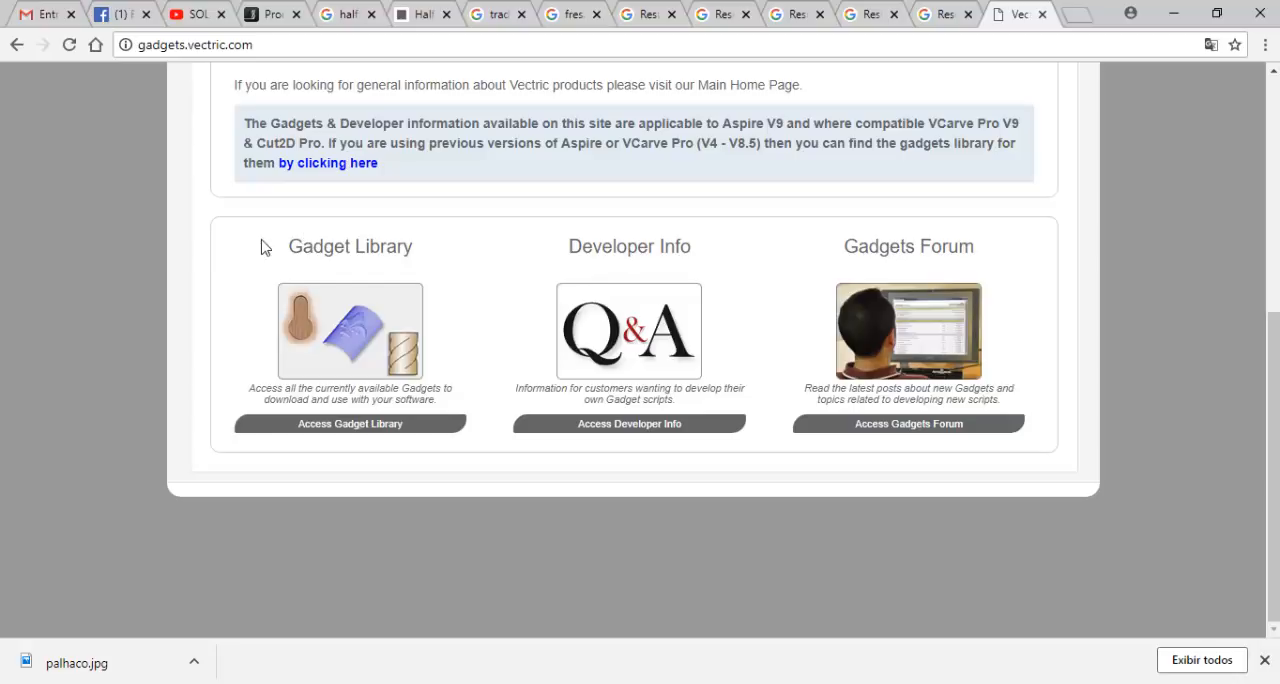
{"action": "left_click", "coordinate": [373, 428]}
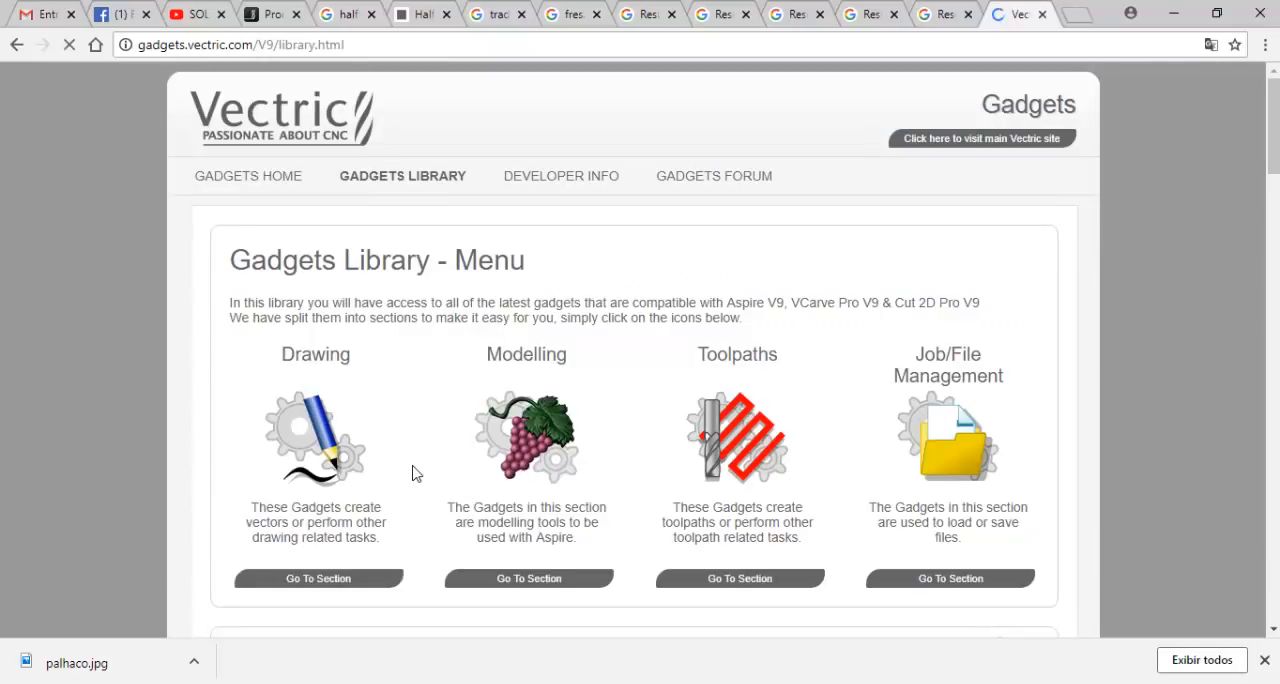
- Find the Half Toner gadget among the toolpath gadgets and open its download page
{"action": "scroll", "coordinate": [412, 471], "scroll_direction": "down", "scroll_amount": 10}
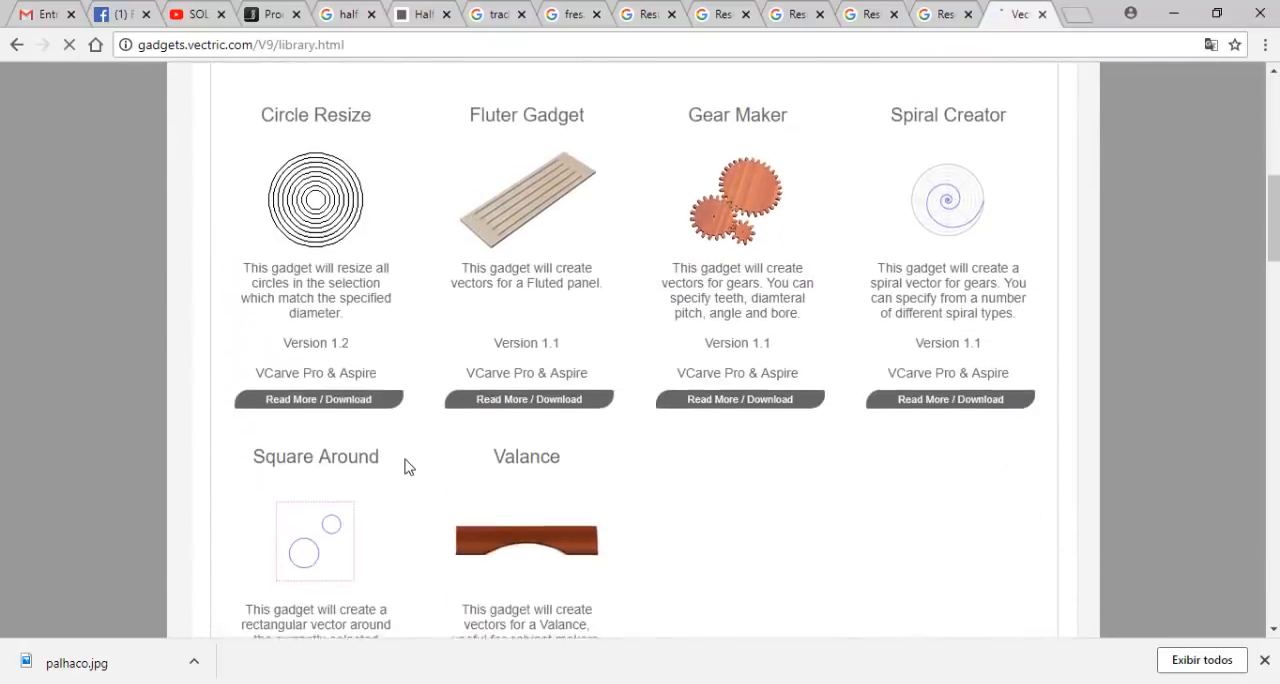
{"action": "scroll", "coordinate": [408, 473], "scroll_direction": "down", "scroll_amount": 8}
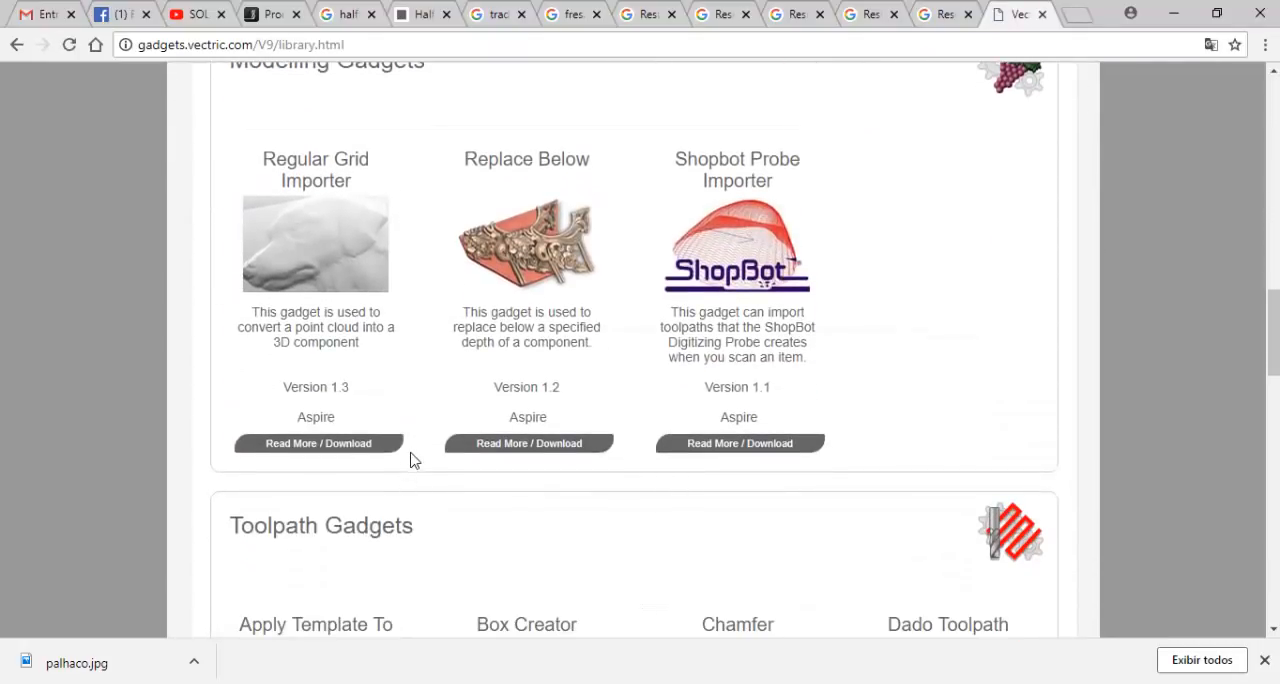
{"action": "scroll", "coordinate": [410, 475], "scroll_direction": "down", "scroll_amount": 3}
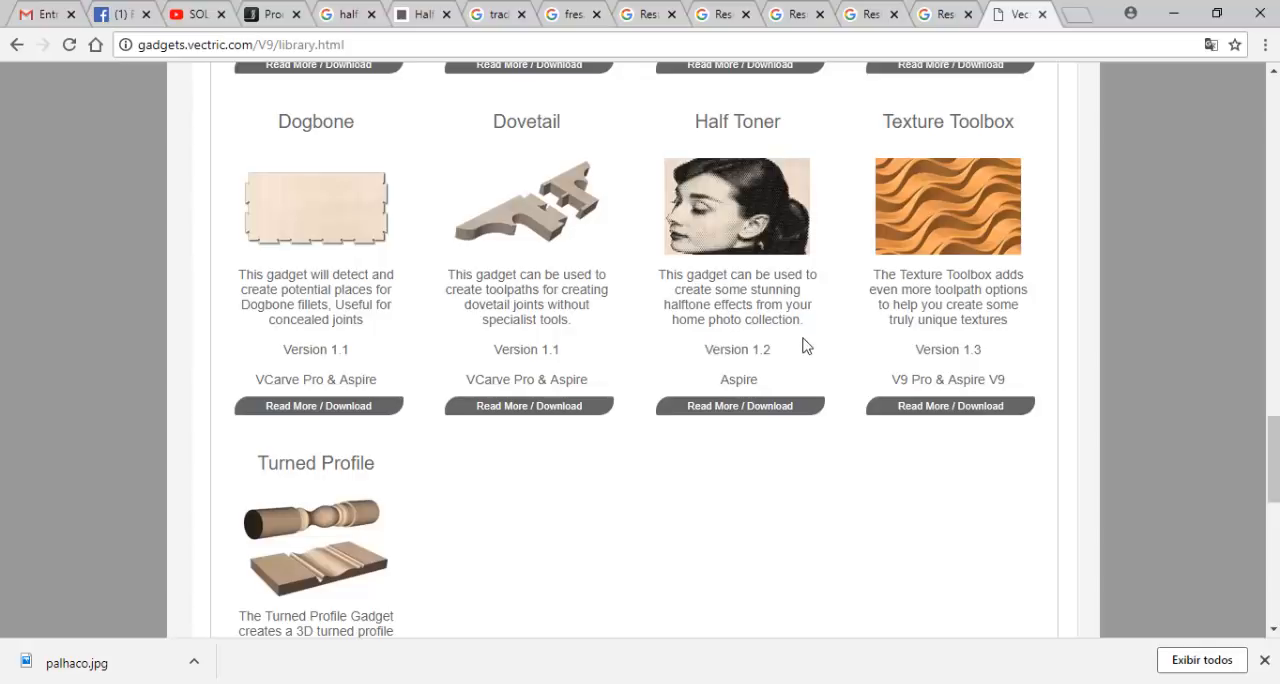
{"action": "left_click", "coordinate": [749, 406]}
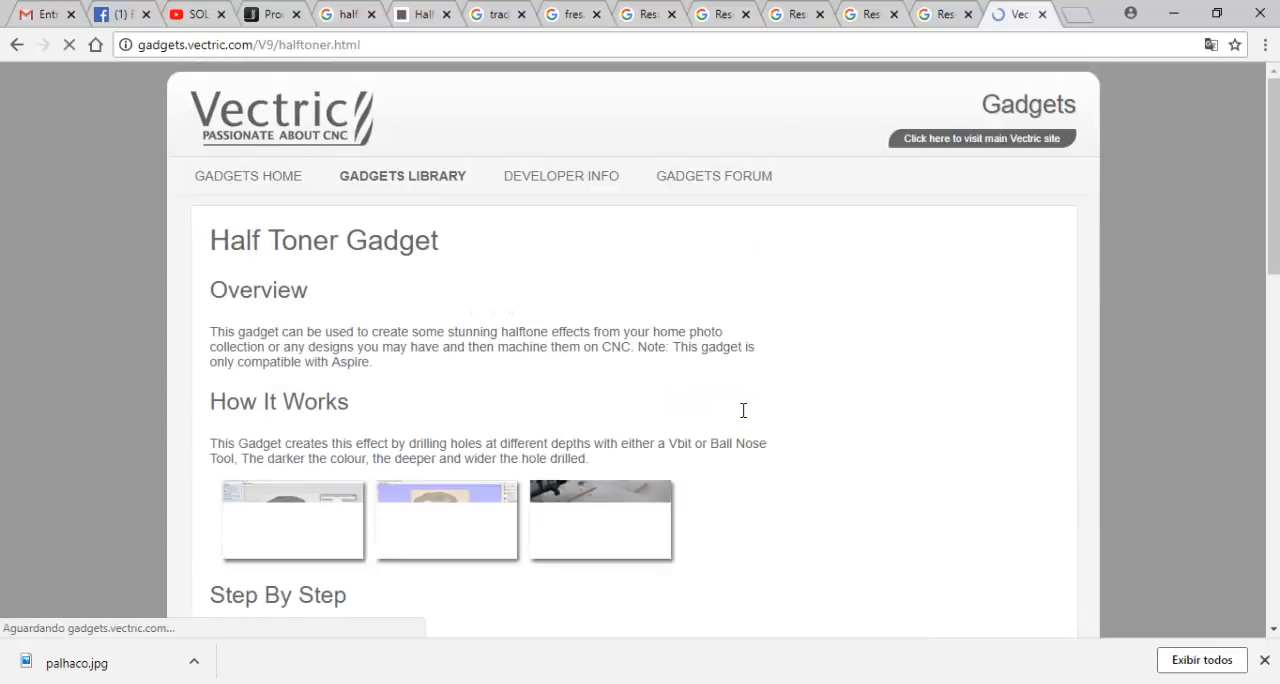
- Review the Half Toner gadget page, including how it works, its usage instructions, version updates and the download link
{"action": "scroll", "coordinate": [715, 414], "scroll_direction": "down", "scroll_amount": 2}
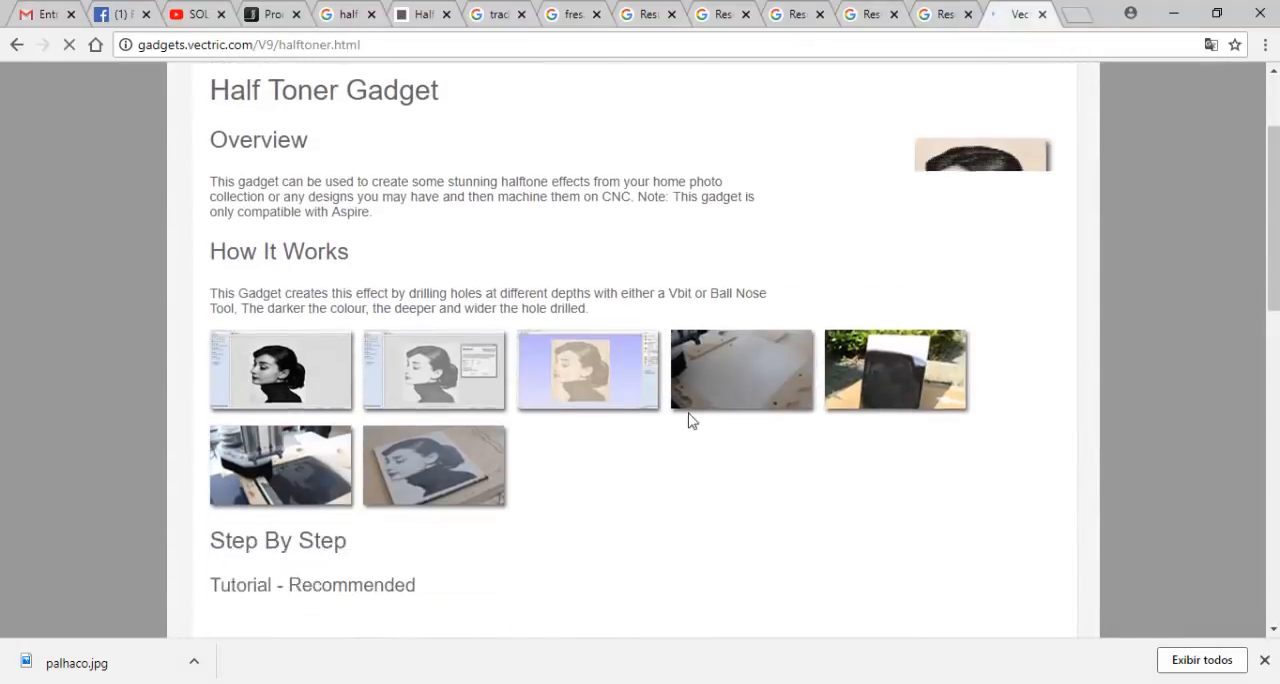
{"action": "scroll", "coordinate": [676, 436], "scroll_direction": "down", "scroll_amount": 7}
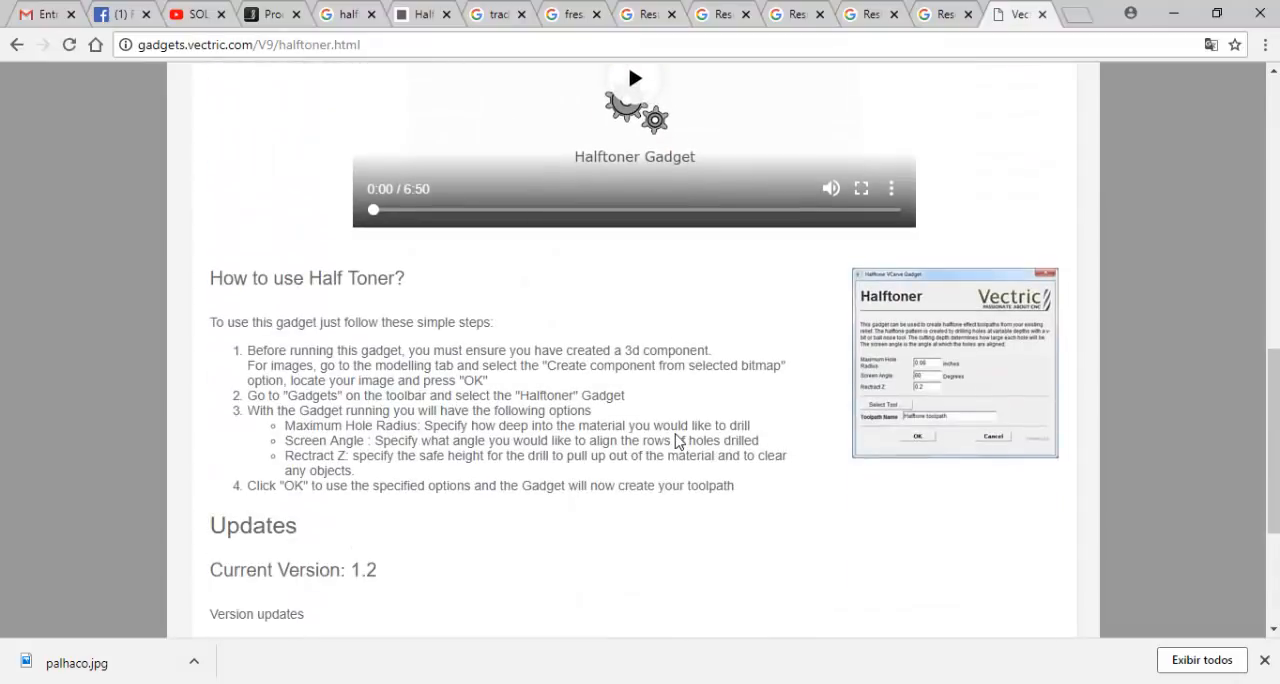
{"action": "scroll", "coordinate": [676, 436], "scroll_direction": "down", "scroll_amount": 2}
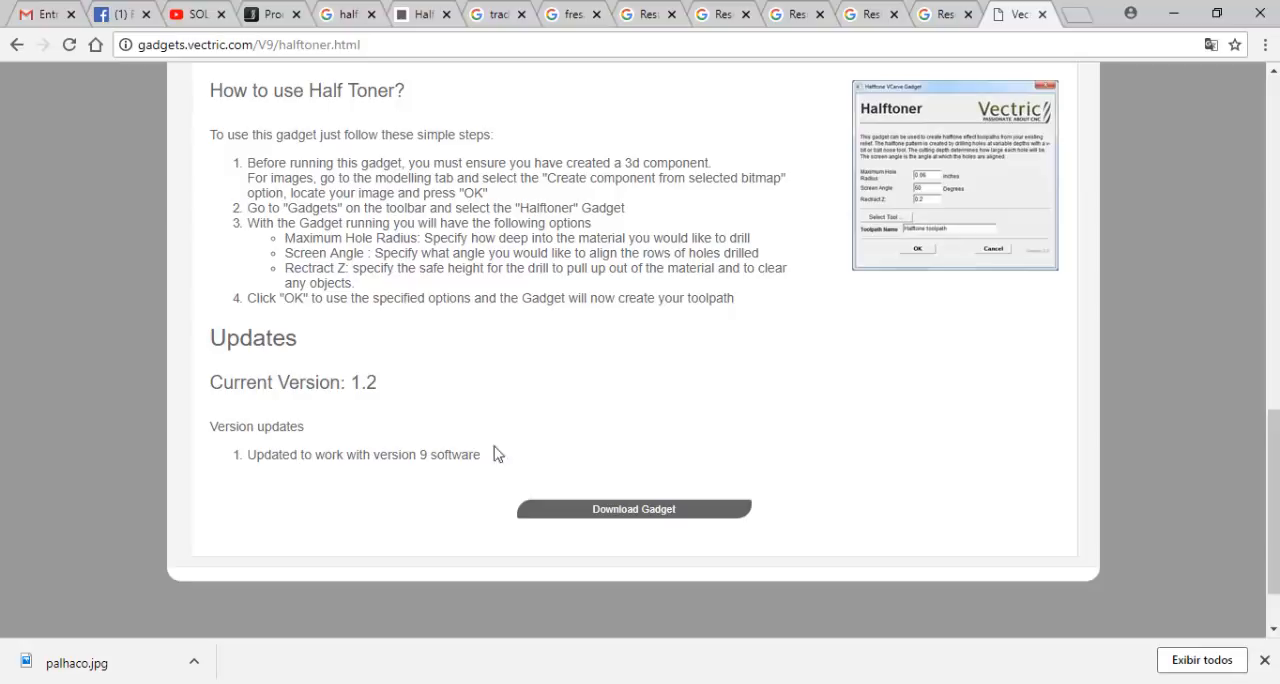
{"action": "left_click_drag", "start_coordinate": [210, 436], "coordinate": [494, 461]}
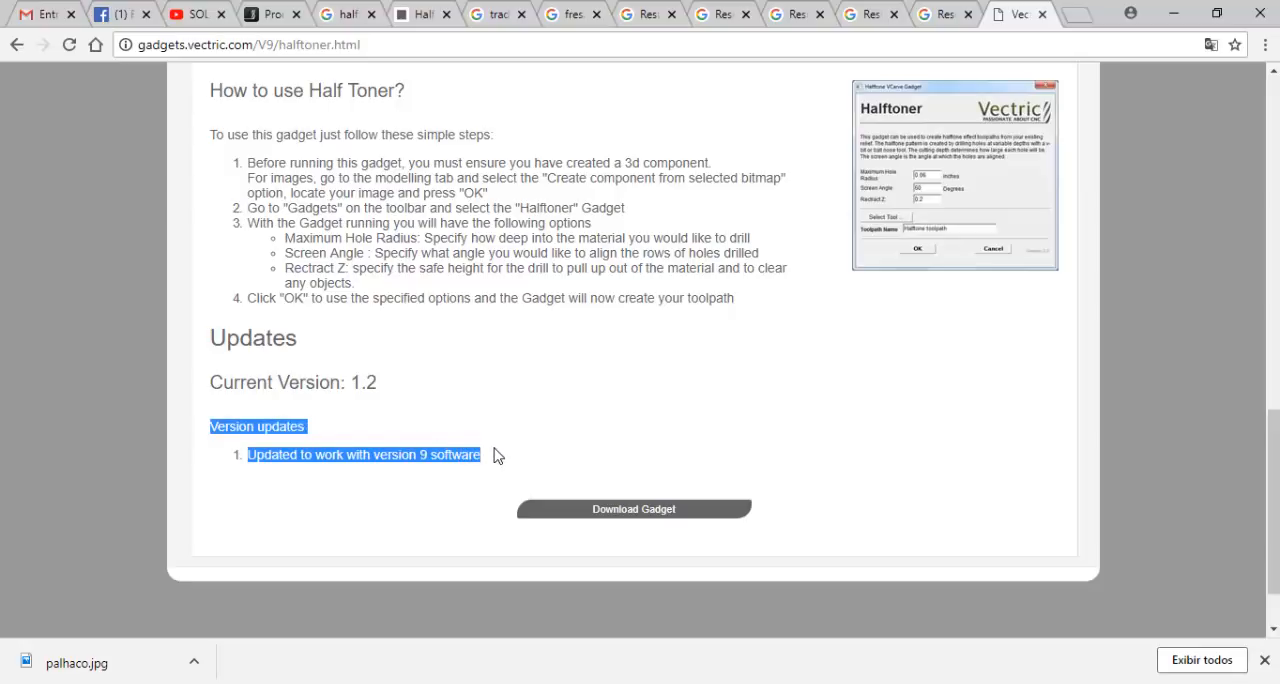
{"action": "scroll", "coordinate": [486, 450], "scroll_direction": "up", "scroll_amount": 3}
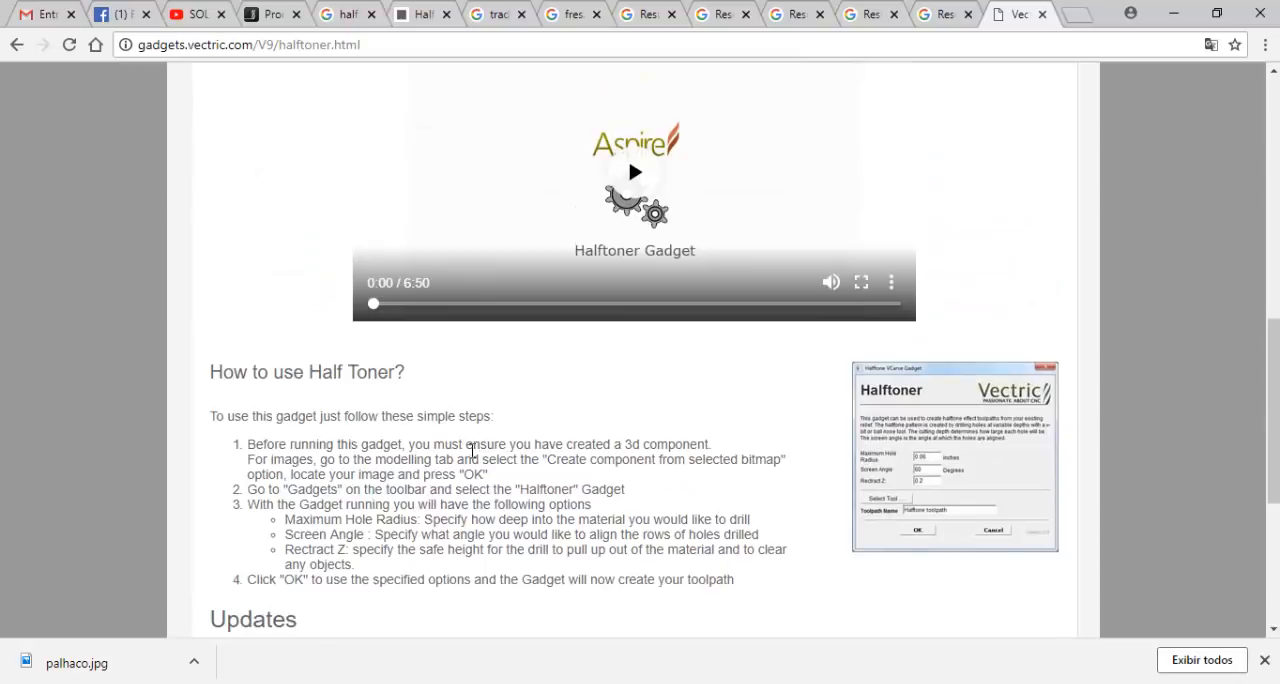
{"action": "scroll", "coordinate": [468, 452], "scroll_direction": "up", "scroll_amount": 6}
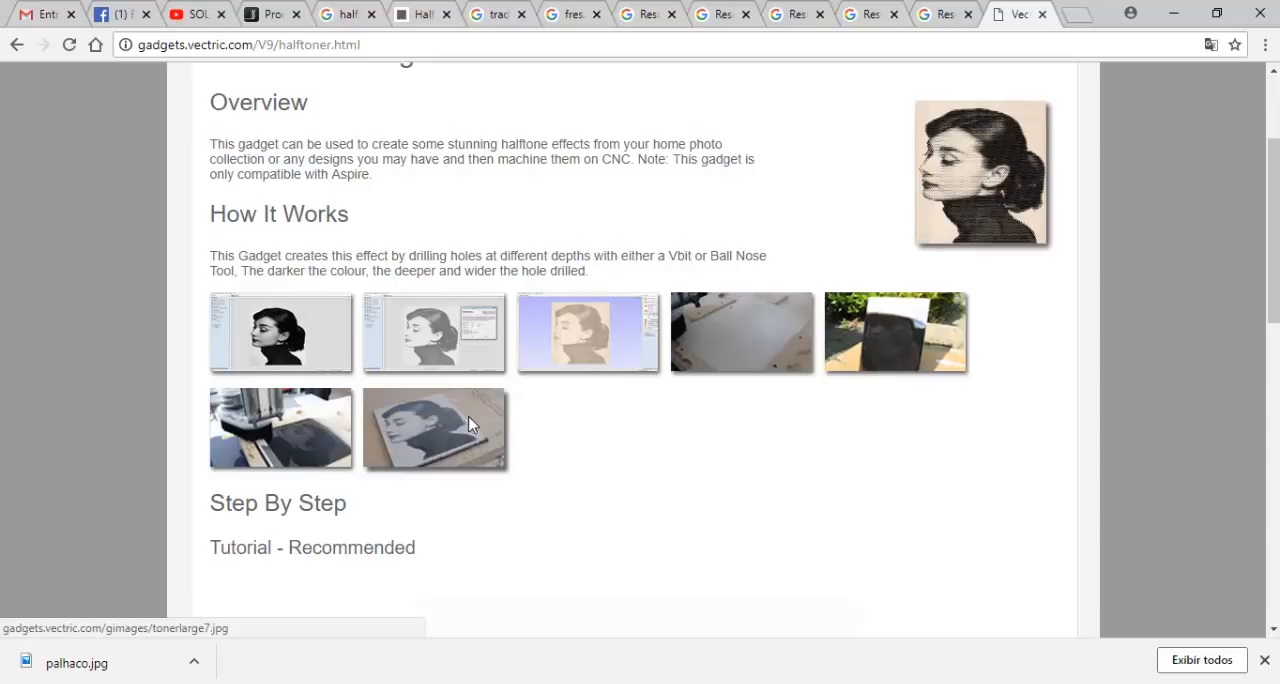
{"action": "scroll", "coordinate": [505, 416], "scroll_direction": "down", "scroll_amount": 6}
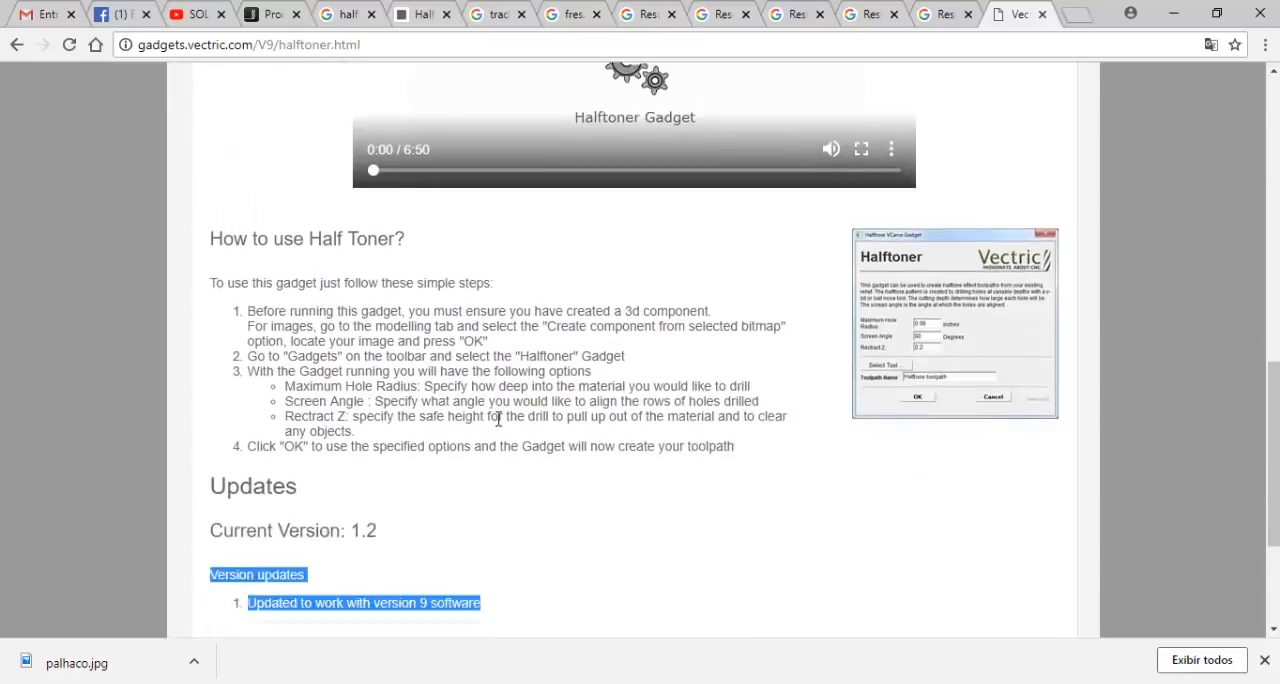
{"action": "scroll", "coordinate": [498, 419], "scroll_direction": "down", "scroll_amount": 3}
- In File Explorer, open the Aspire 8.0 folder under Arquivos de Programas on drive C: and locate Halftoner_Gadget_Install.exe
{"action": "left_click", "coordinate": [611, 450]}
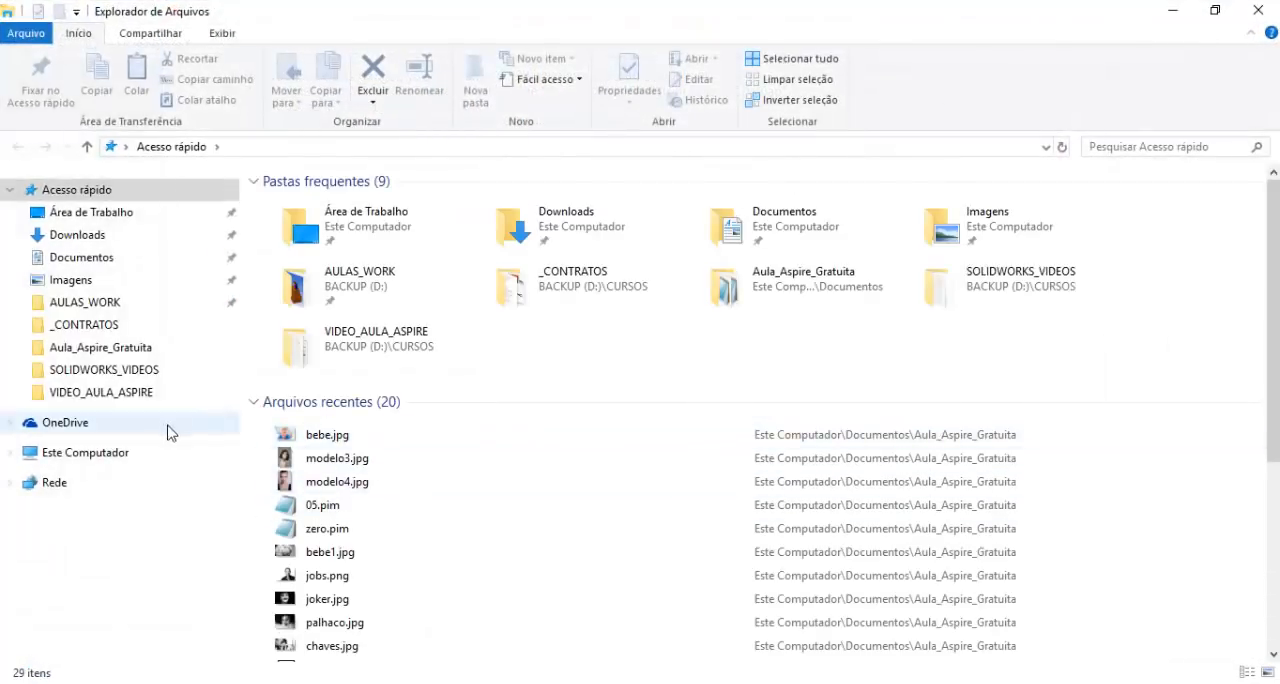
{"action": "left_click", "coordinate": [100, 453]}
{"action": "double_click", "coordinate": [433, 370]}
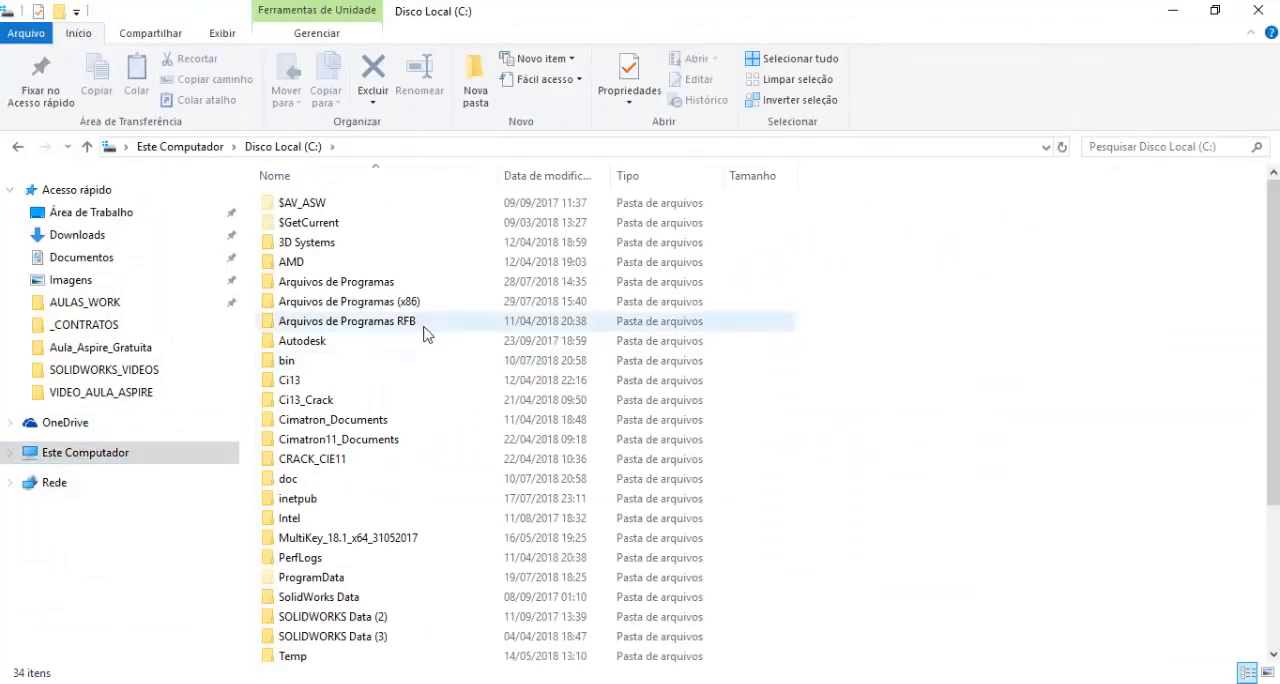
{"action": "double_click", "coordinate": [372, 283]}
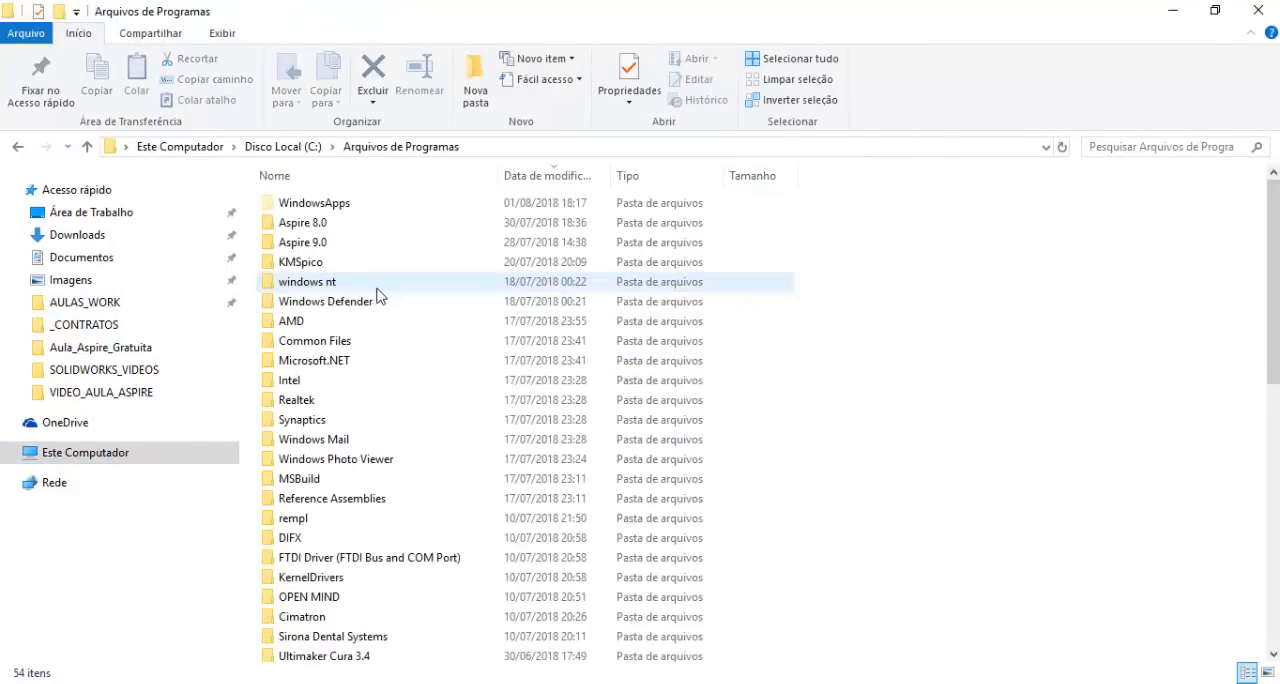
{"action": "double_click", "coordinate": [316, 224]}
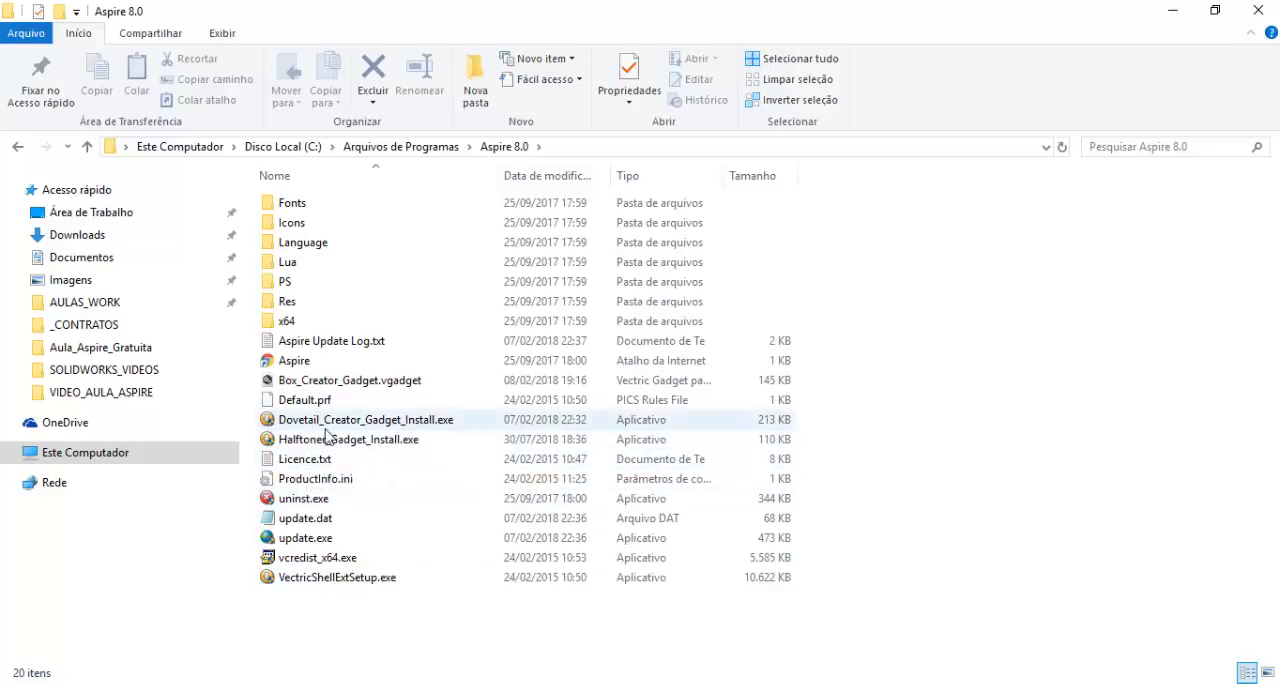
{"action": "left_click", "coordinate": [364, 441]}
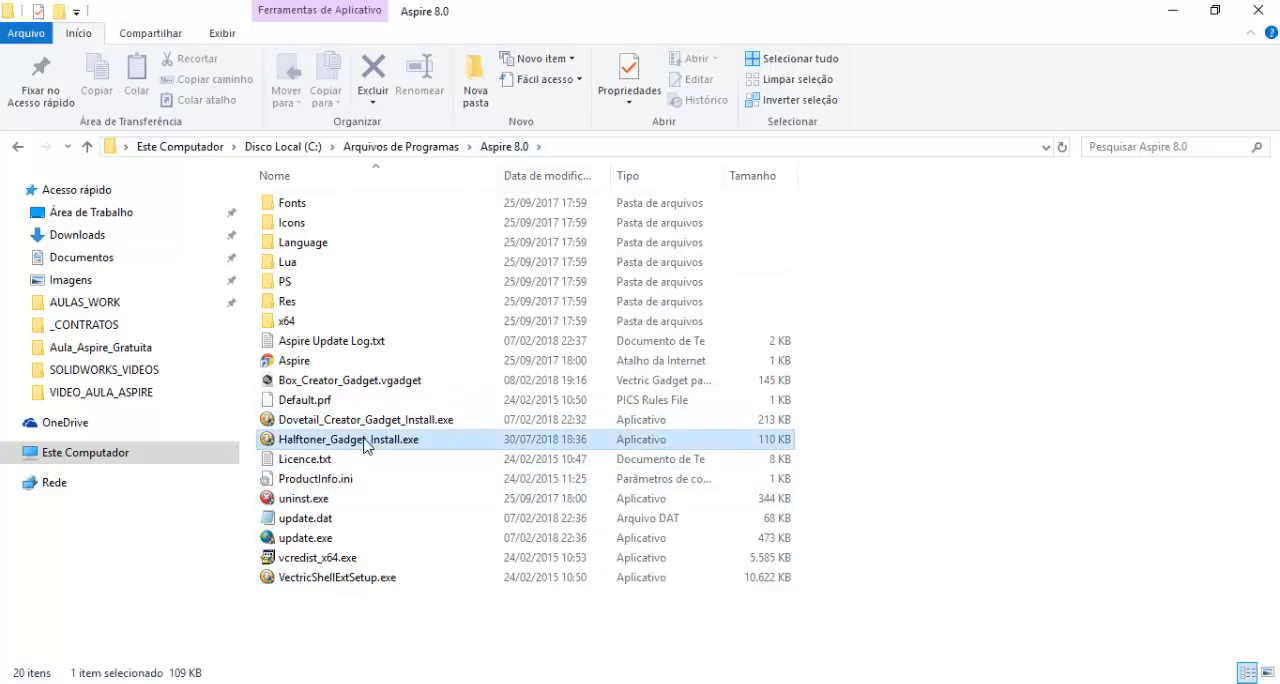
{"action": "right_click", "coordinate": [364, 441]}
- Close the Aspire window with the clown project without saving its changes
{"action": "left_click", "coordinate": [428, 640]}
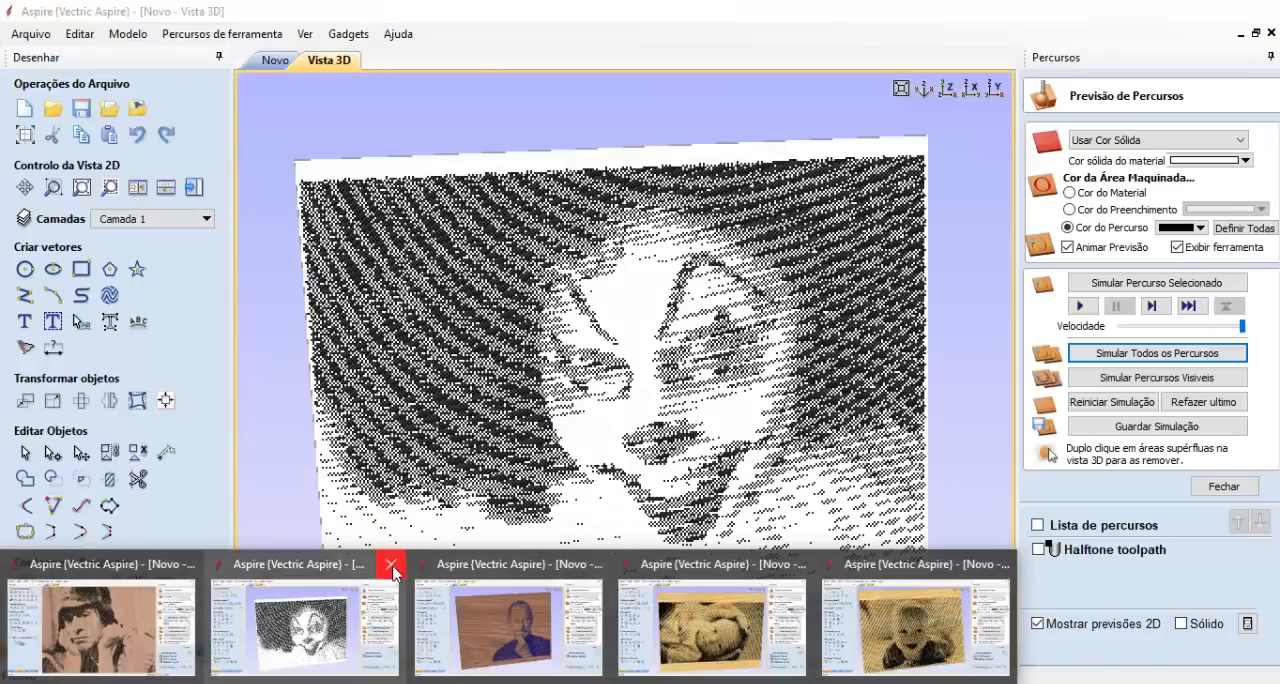
{"action": "left_click", "coordinate": [392, 567]}
{"action": "left_click", "coordinate": [1118, 658]}
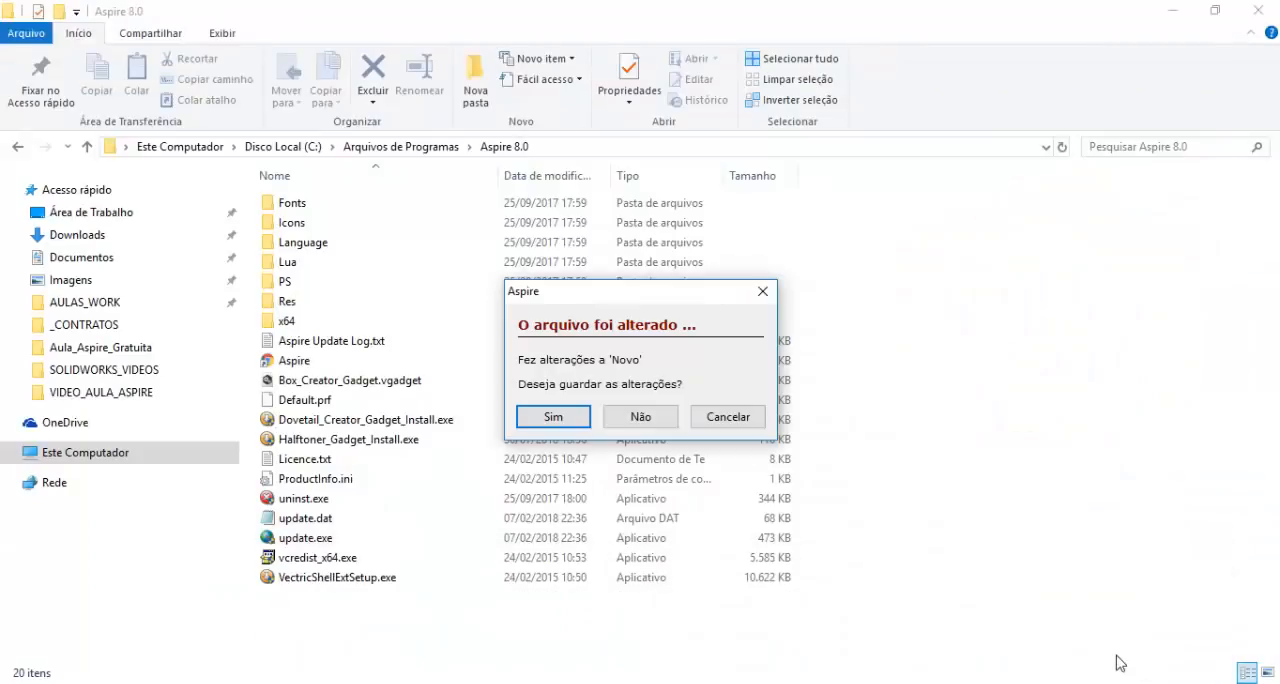
{"action": "left_click", "coordinate": [641, 416]}
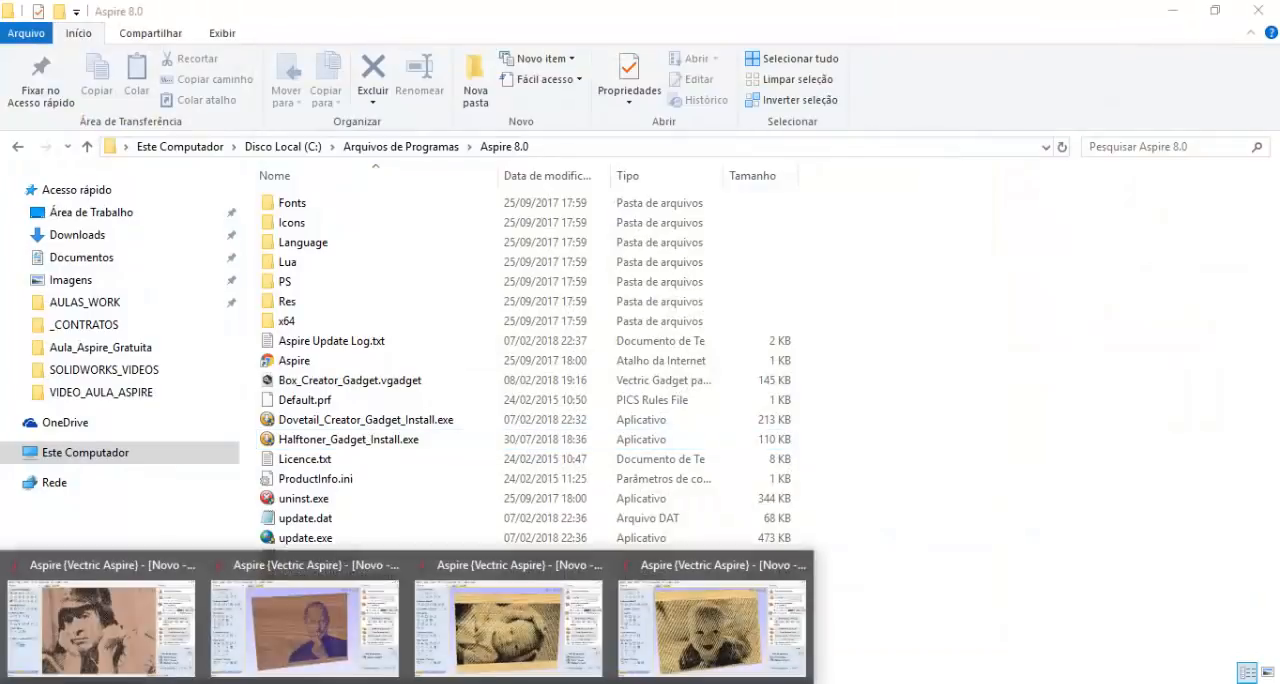
- Close the two Aspire windows with baby halftone projects, discarding their changes
{"action": "left_click", "coordinate": [478, 626]}
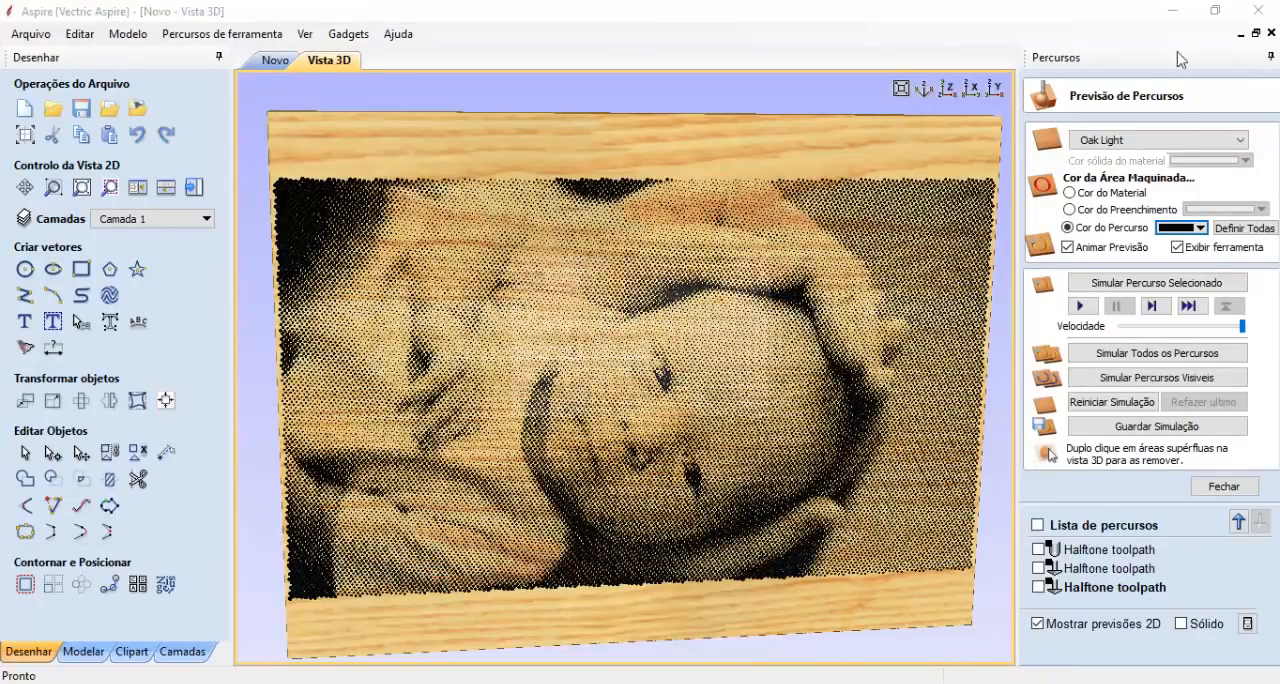
{"action": "key", "text": "alt+F4"}
{"action": "left_click", "coordinate": [645, 404]}
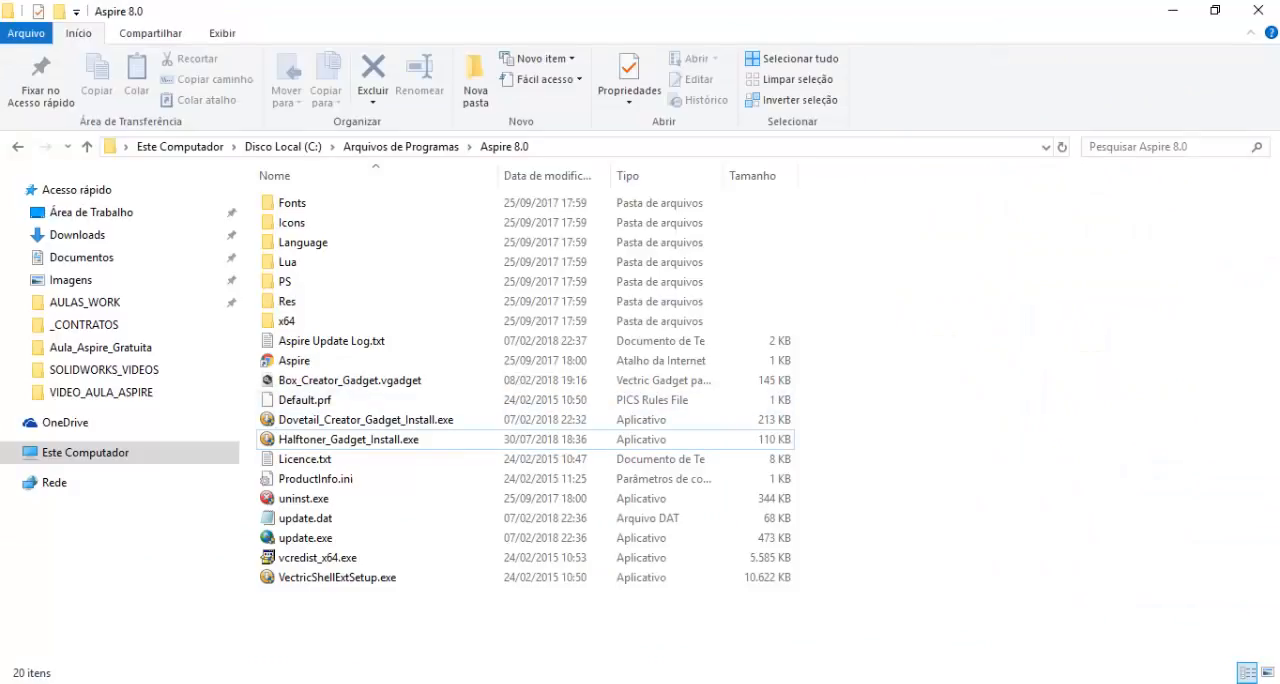
{"action": "left_click", "coordinate": [611, 600]}
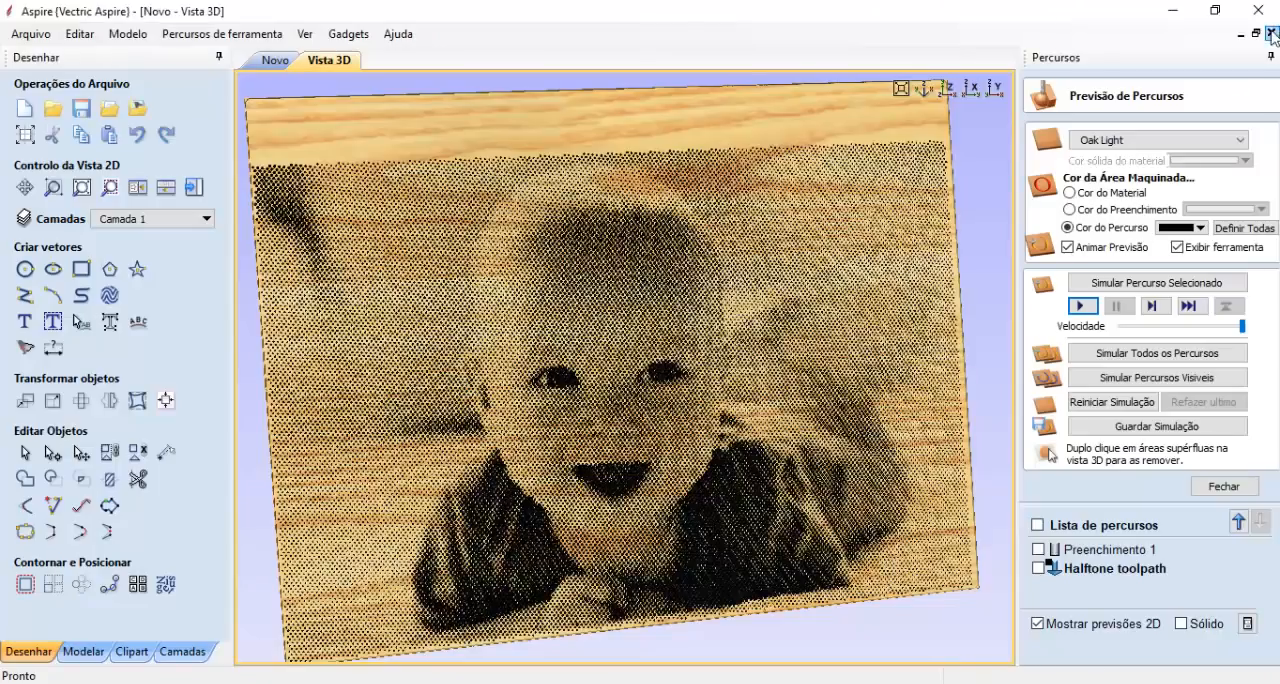
{"action": "left_click", "coordinate": [1271, 33]}
{"action": "left_click", "coordinate": [643, 403]}
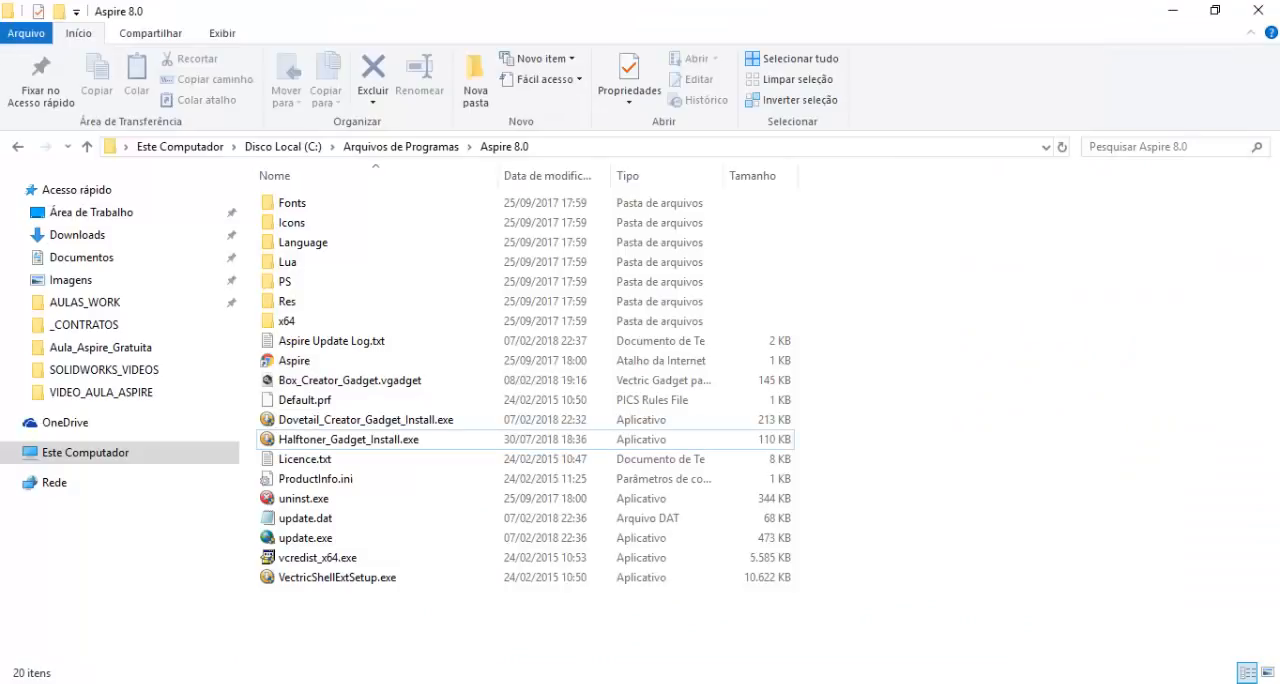
- Discard and close the blue-dotted portrait project on Oak Dark and the Cherry project containing the chaves component
{"action": "left_click", "coordinate": [448, 648]}
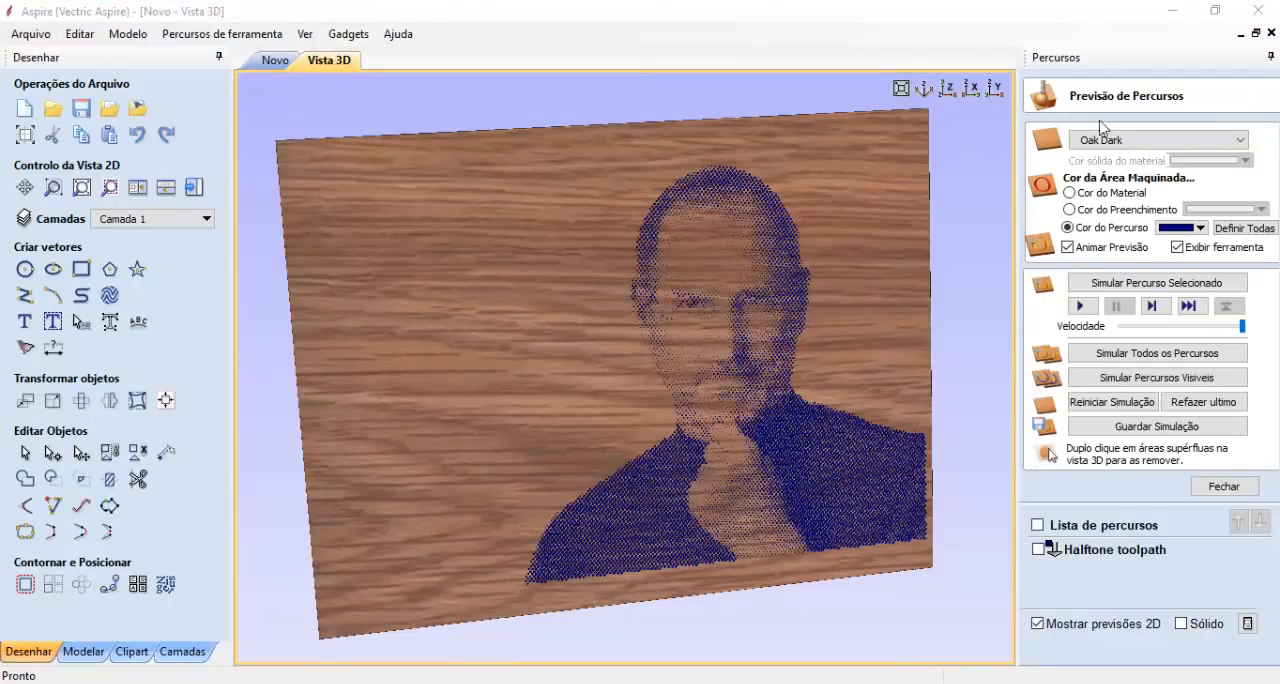
{"action": "left_click", "coordinate": [1271, 33]}
{"action": "left_click", "coordinate": [640, 398]}
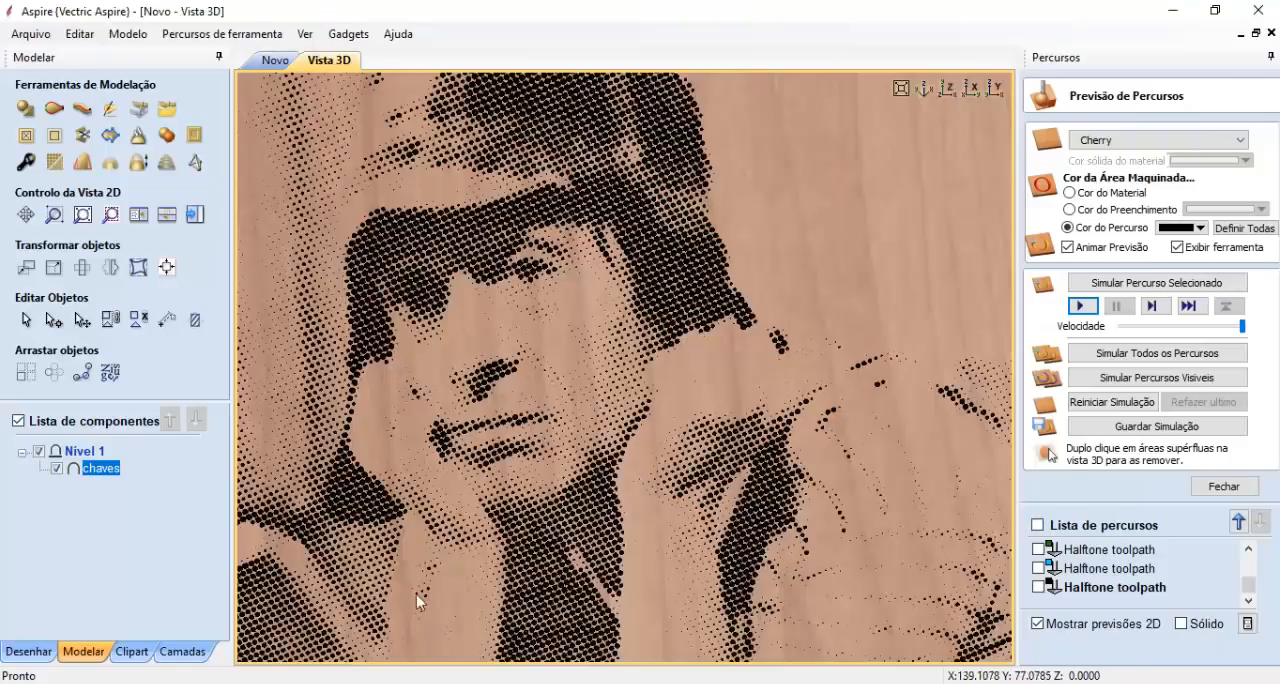
{"action": "left_click_drag", "start_coordinate": [491, 523], "coordinate": [590, 455]}
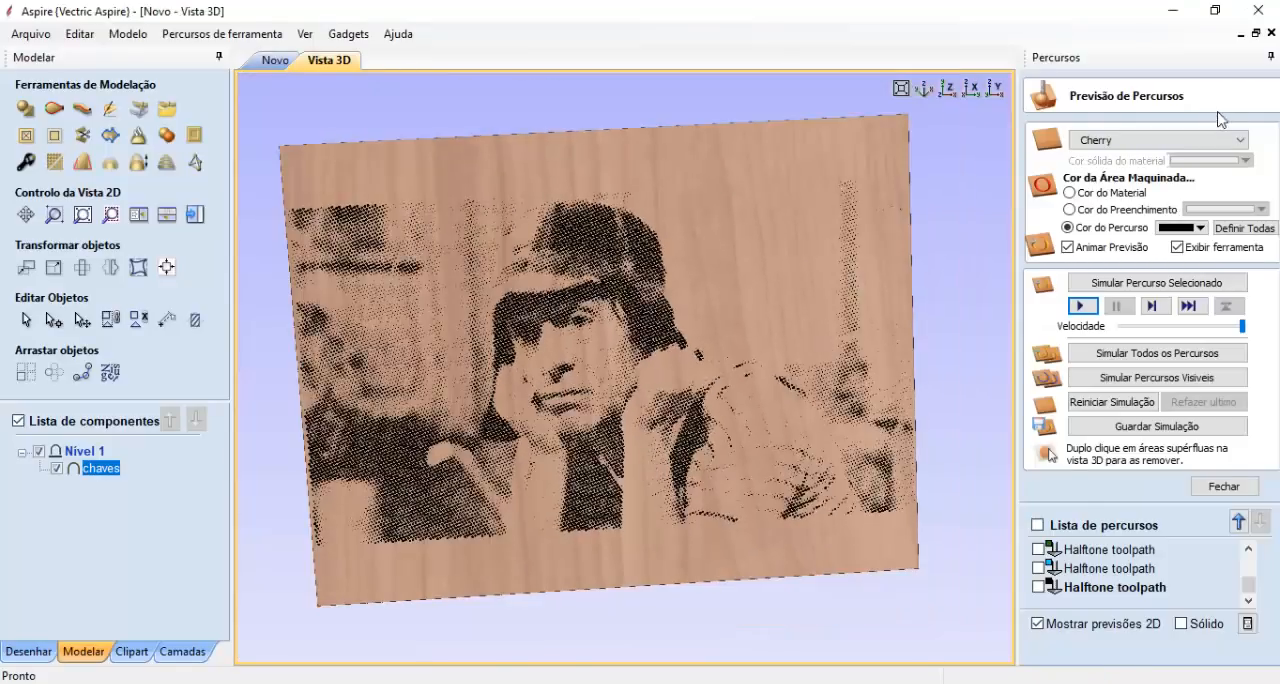
{"action": "left_click", "coordinate": [1271, 33]}
{"action": "left_click", "coordinate": [644, 397]}
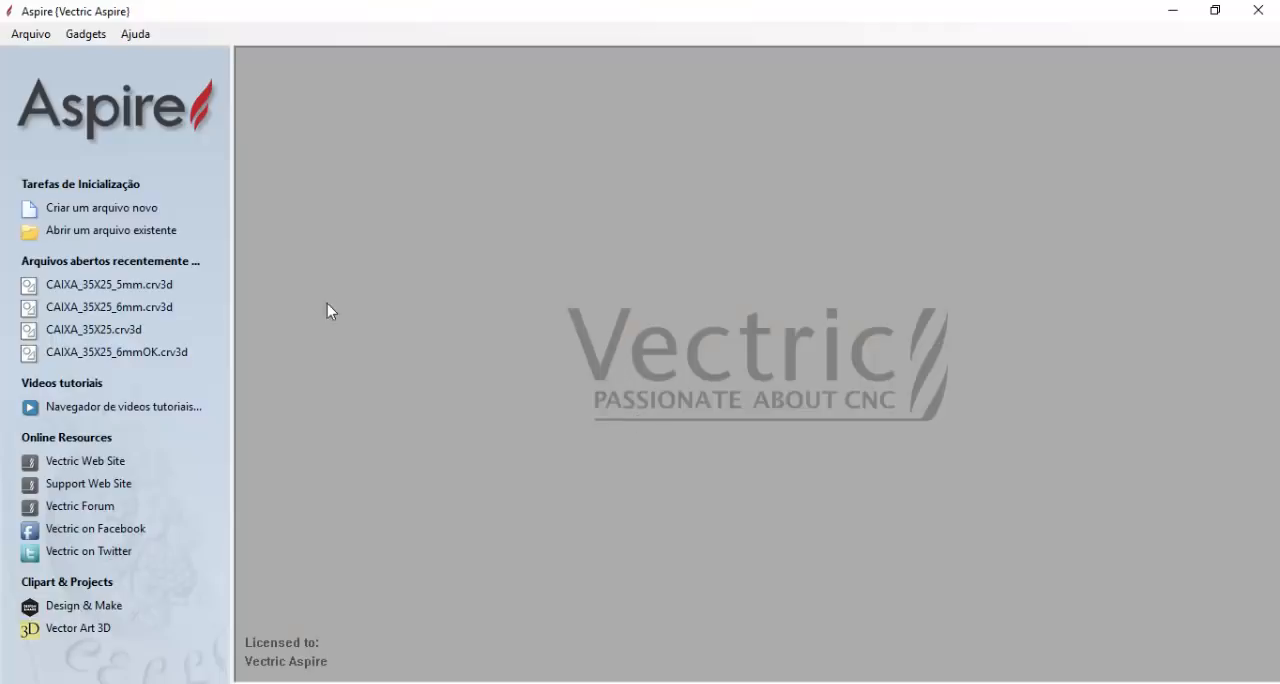
- Create a new Aspire job 400 mm wide, 300 mm high and 20 mm thick with very high model resolution
{"action": "left_click", "coordinate": [118, 212]}
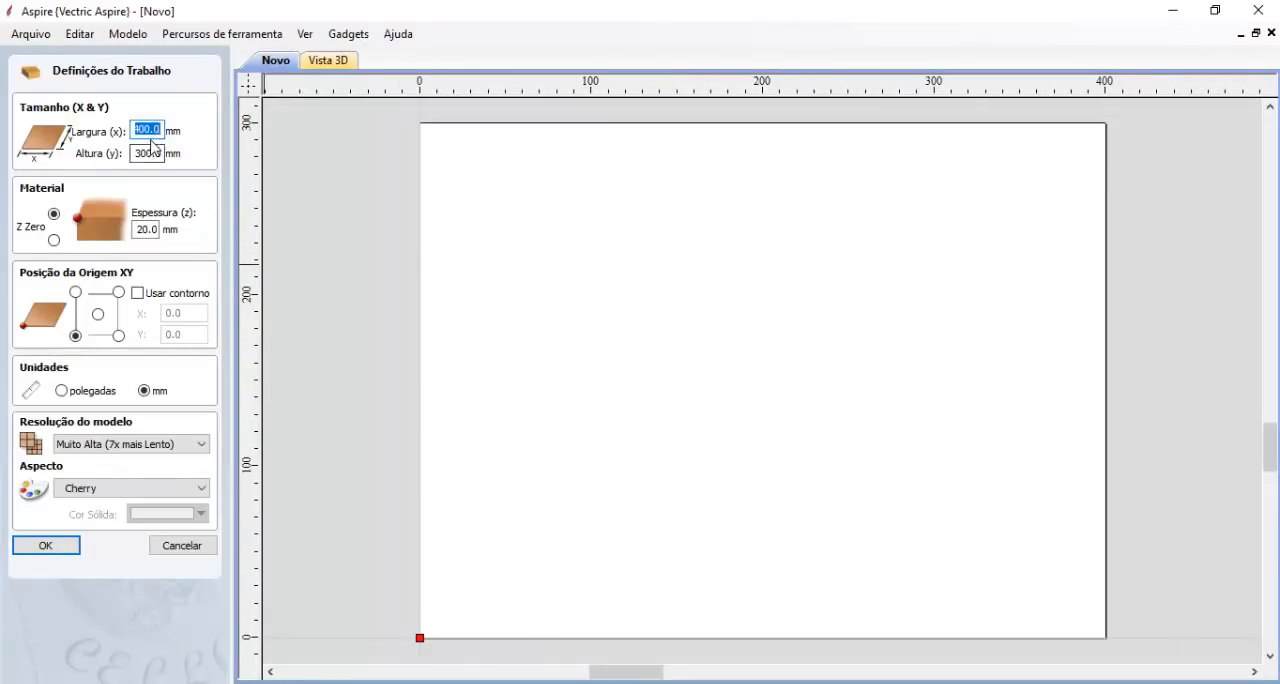
{"action": "double_click", "coordinate": [146, 229]}
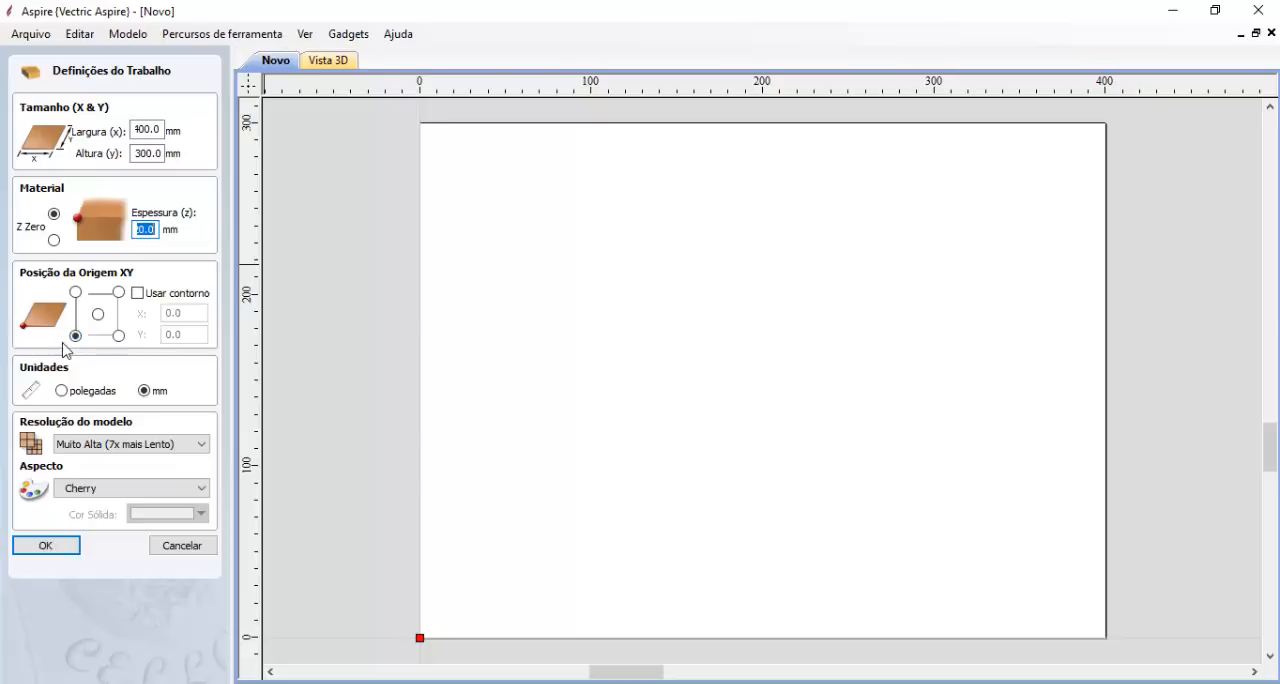
{"action": "left_click", "coordinate": [74, 544]}
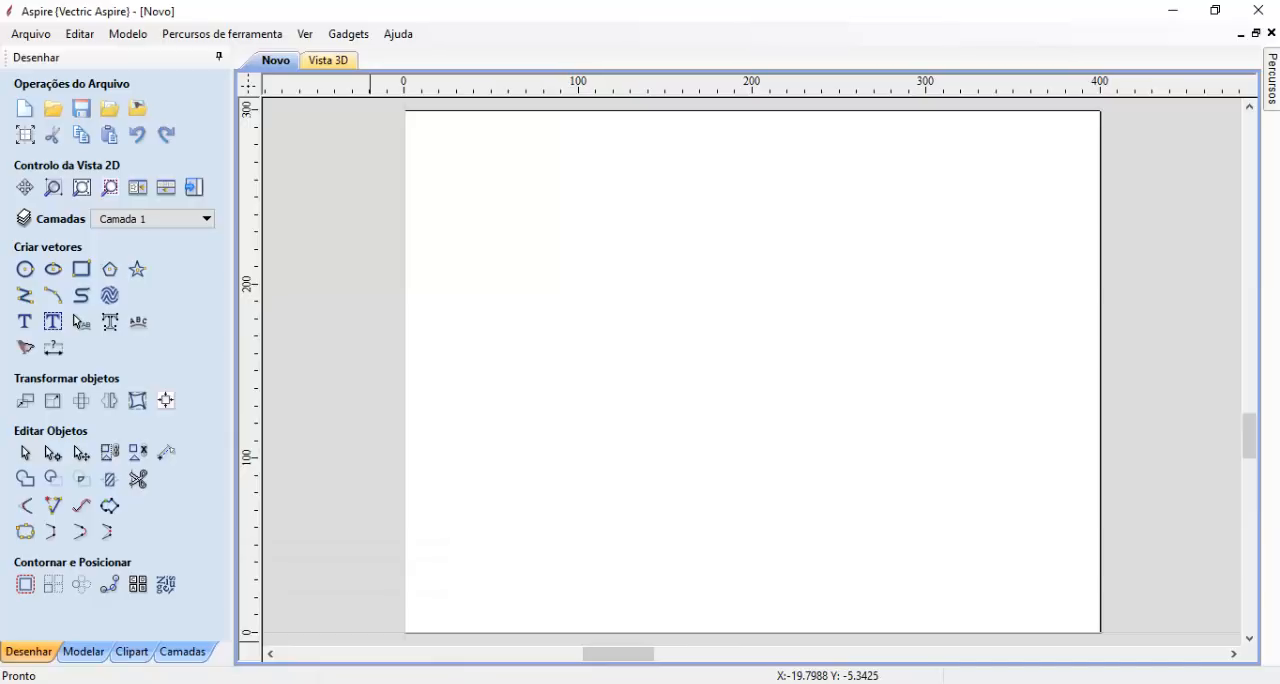
- Switch to the Aula_Aspire_Gratuita folder in File Explorer and display its files as extra large icons
{"action": "left_click", "coordinate": [370, 683]}
{"action": "left_click", "coordinate": [466, 652]}
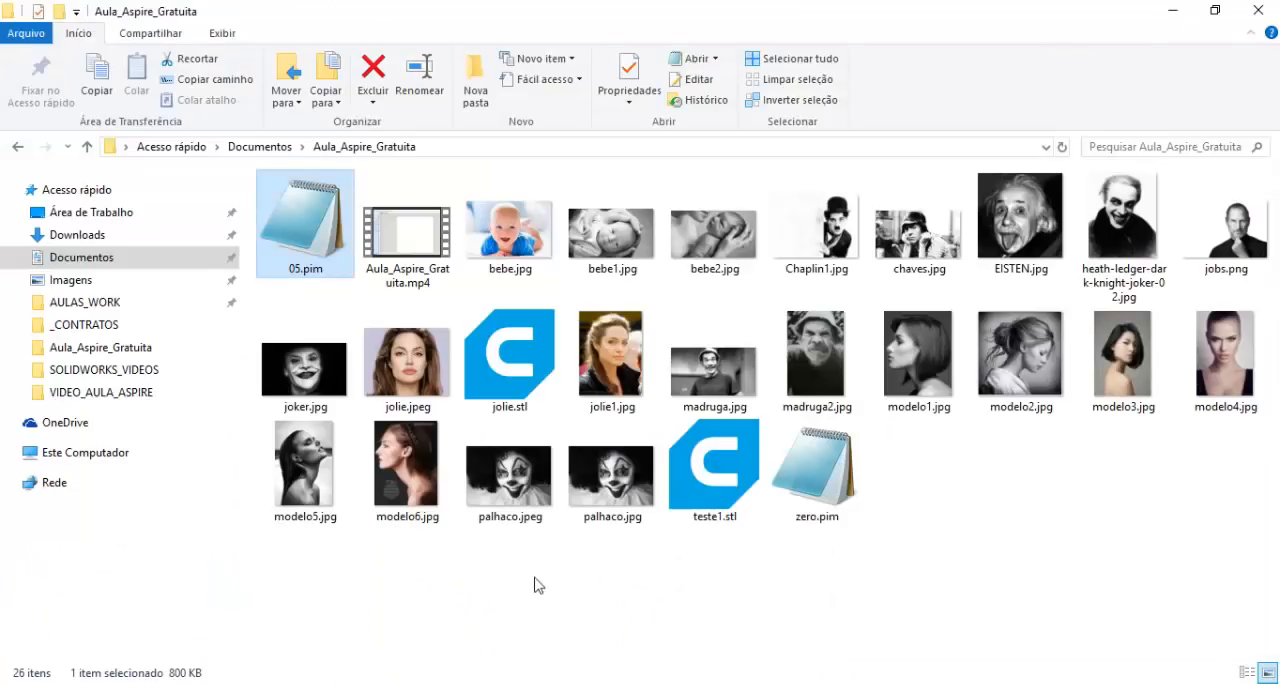
{"action": "right_click", "coordinate": [550, 600]}
{"action": "mouse_move", "coordinate": [669, 363]}
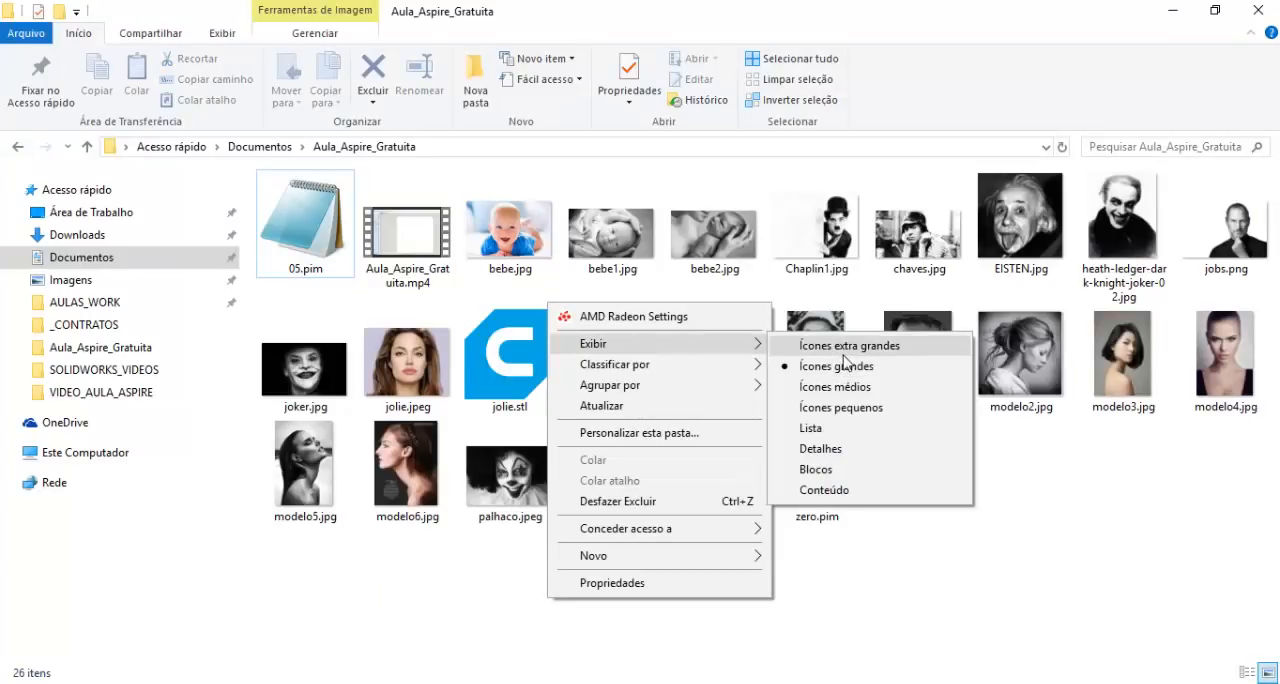
{"action": "left_click", "coordinate": [845, 346]}
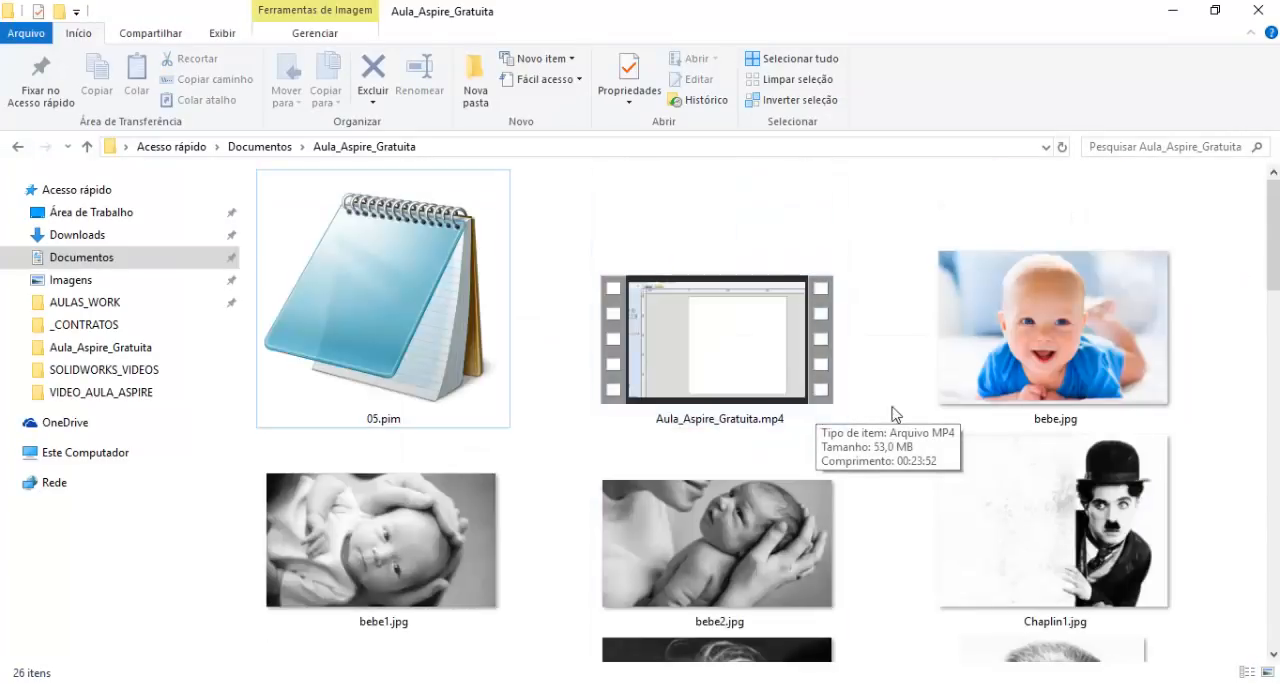
- Browse the photos in the Aula_Aspire_Gratuita folder to compare candidate images for the halftone engraving
{"action": "scroll", "coordinate": [871, 429], "scroll_direction": "down", "scroll_amount": 2}
{"action": "scroll", "coordinate": [1180, 283], "scroll_direction": "down", "scroll_amount": 4}
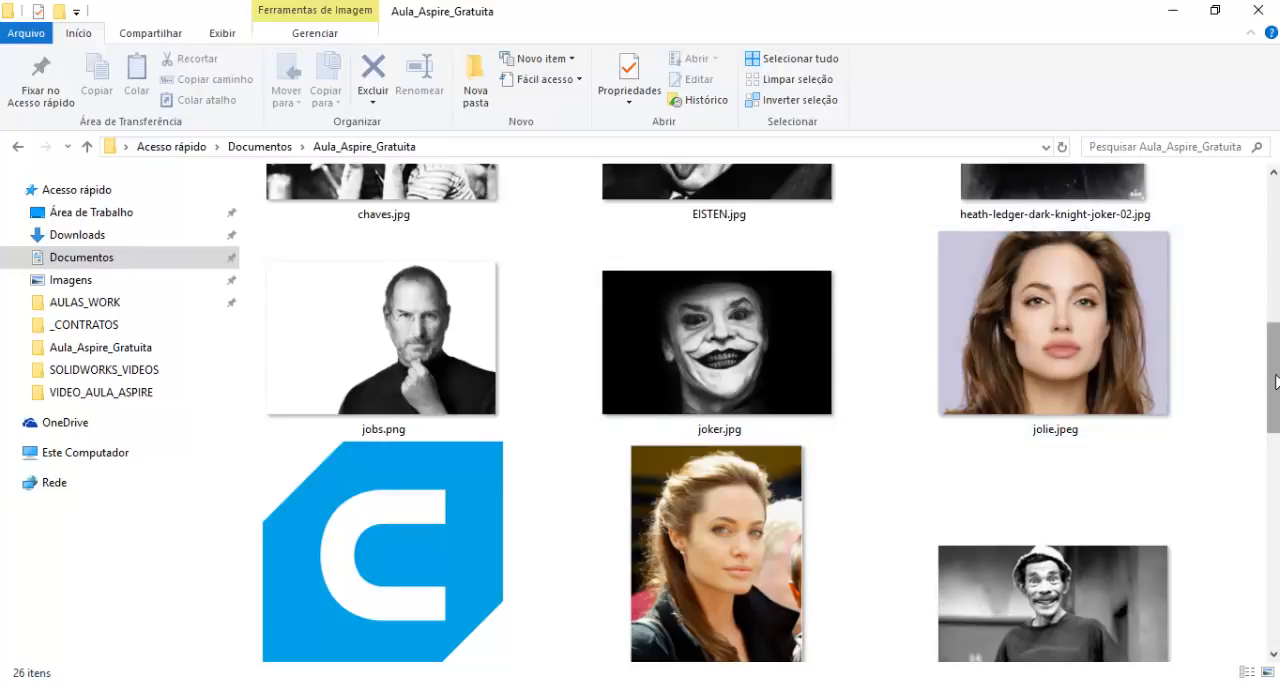
{"action": "left_click_drag", "start_coordinate": [1275, 377], "coordinate": [1276, 268]}
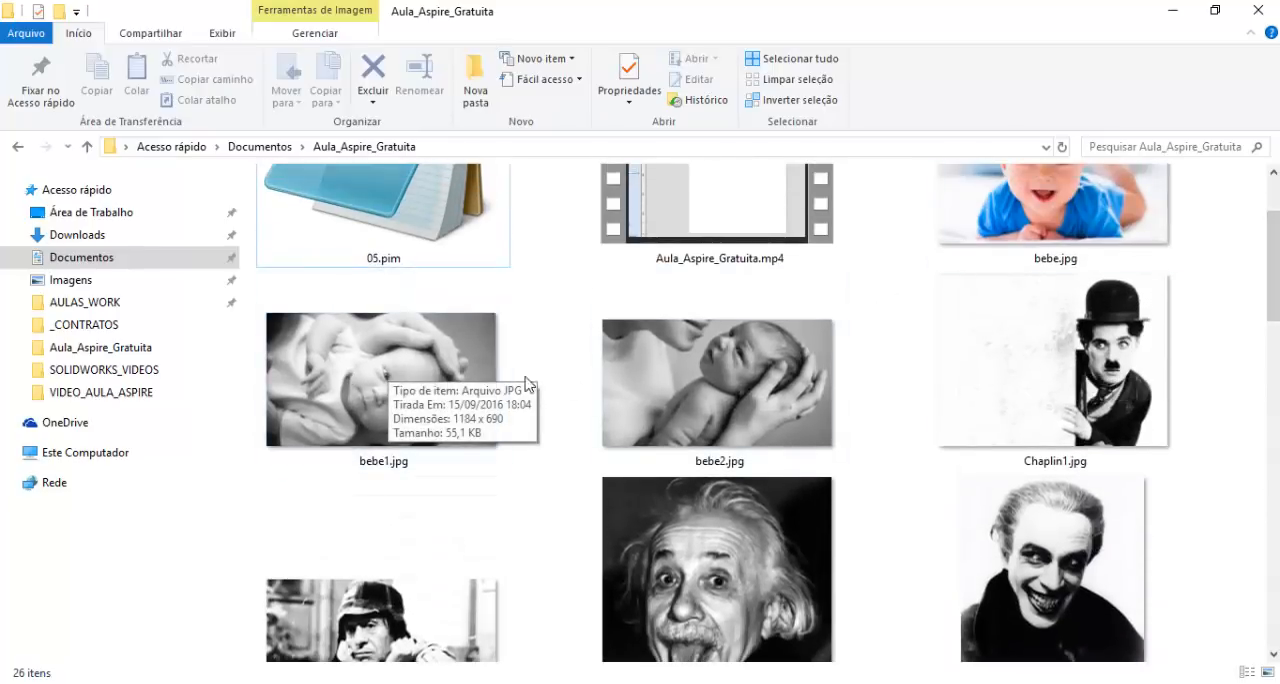
{"action": "left_click_drag", "start_coordinate": [1276, 306], "coordinate": [1273, 554]}
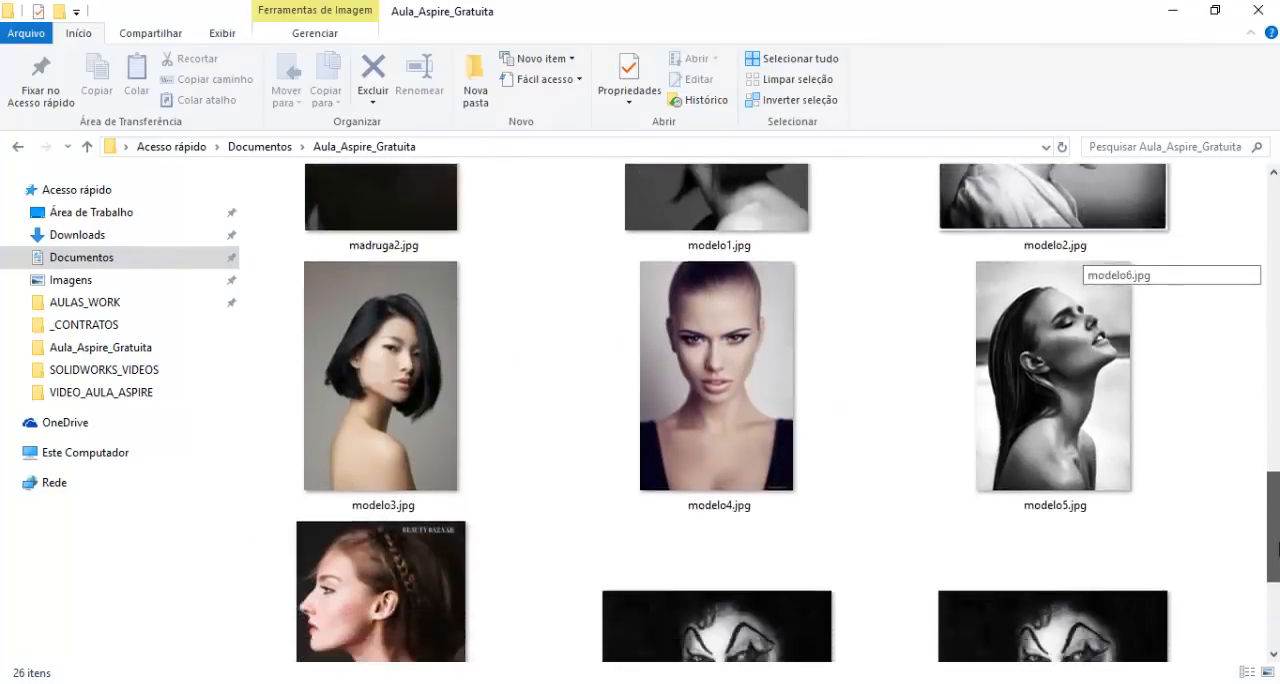
{"action": "mouse_move", "coordinate": [732, 334]}
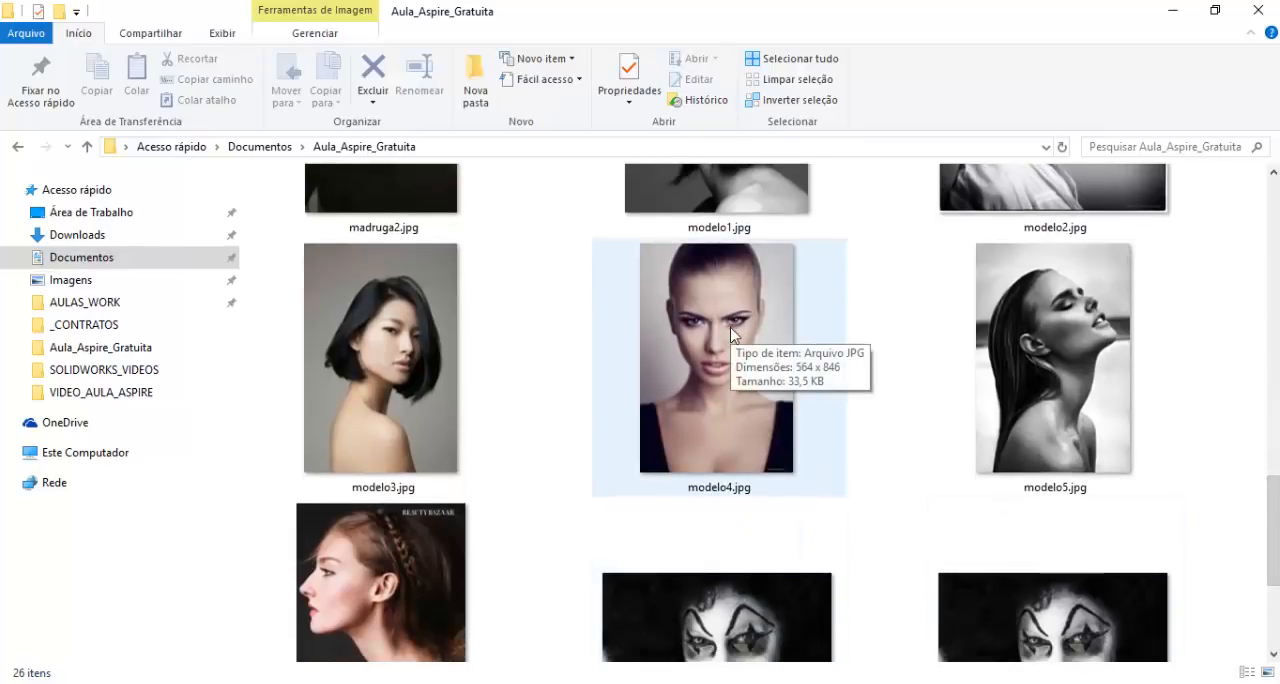
{"action": "scroll", "coordinate": [712, 336], "scroll_direction": "down", "scroll_amount": 3}
{"action": "scroll", "coordinate": [1060, 409], "scroll_direction": "up", "scroll_amount": 10}
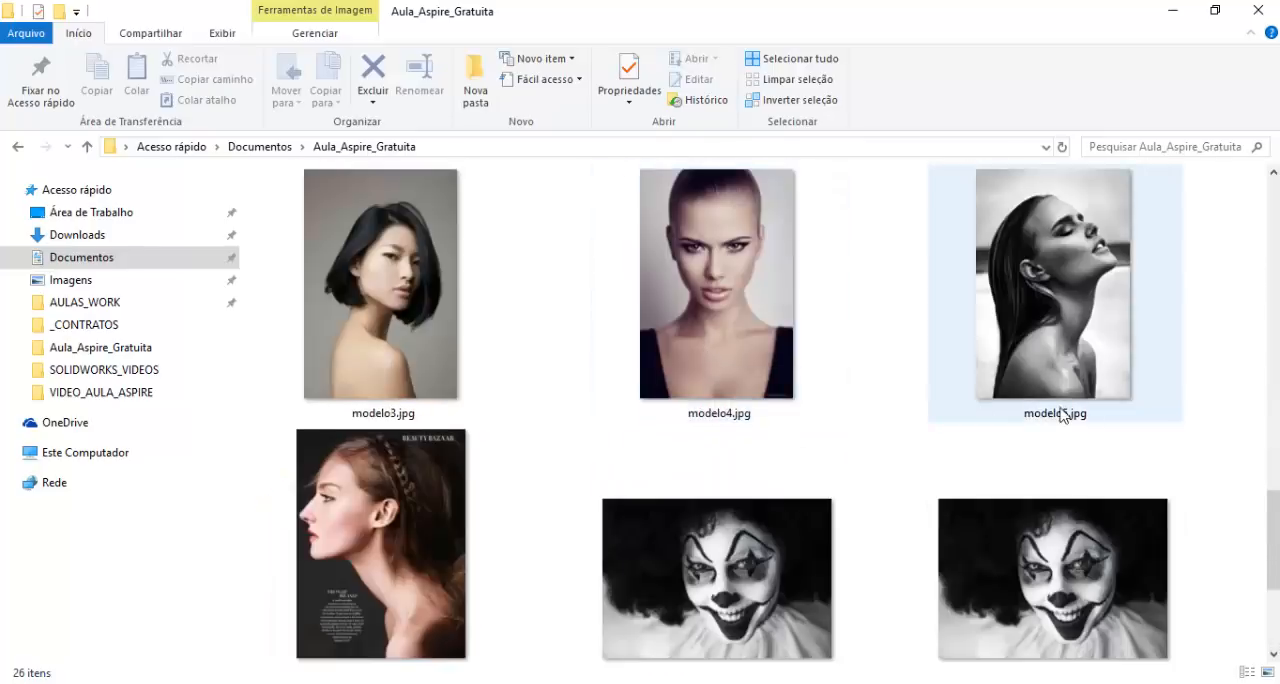
{"action": "scroll", "coordinate": [1231, 350], "scroll_direction": "up", "scroll_amount": 5}
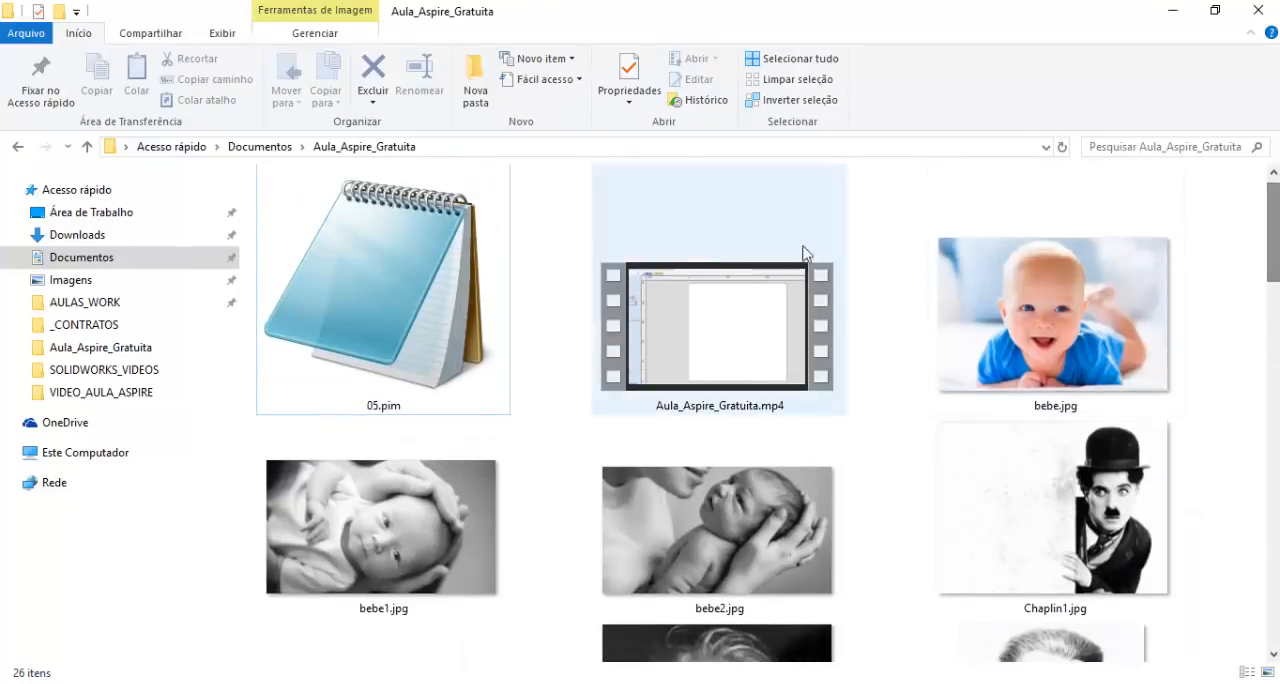
- Look through the remaining photos in the folder, switch back to Aspire and import chaves.jpg as a component from an image
{"action": "scroll", "coordinate": [1277, 322], "scroll_direction": "down", "scroll_amount": 3}
{"action": "scroll", "coordinate": [1277, 322], "scroll_direction": "down", "scroll_amount": 5}
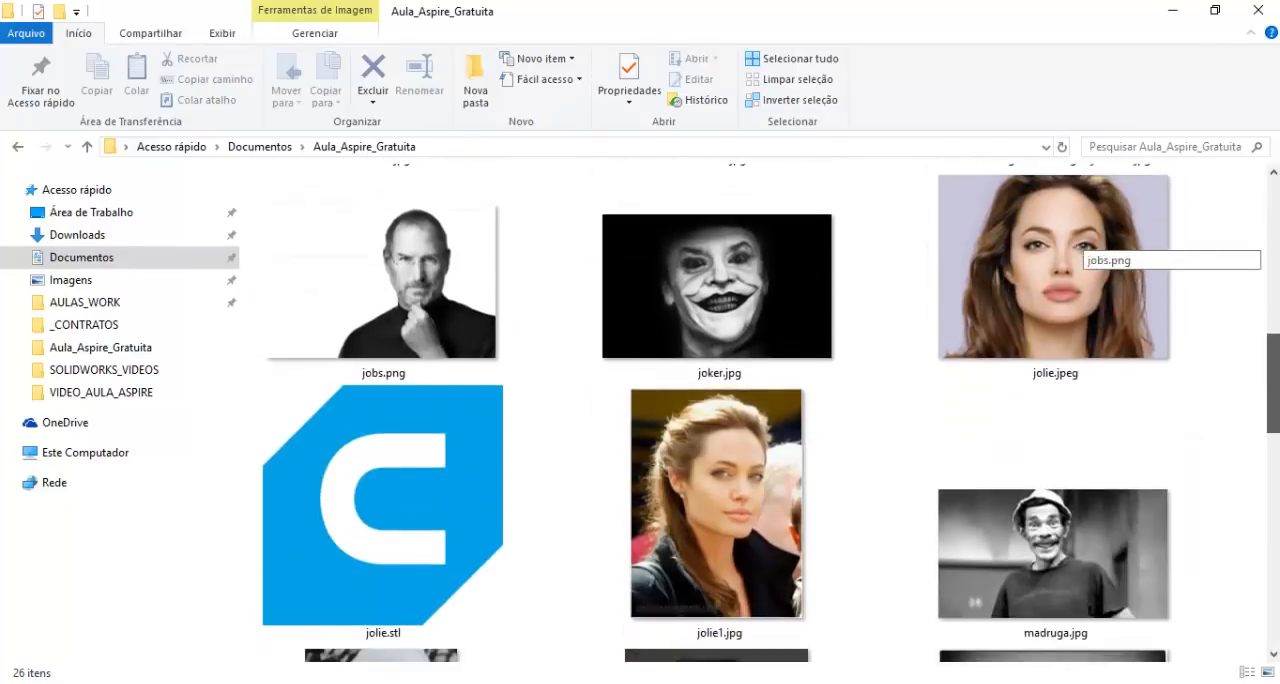
{"action": "scroll", "coordinate": [834, 480], "scroll_direction": "down", "scroll_amount": 8}
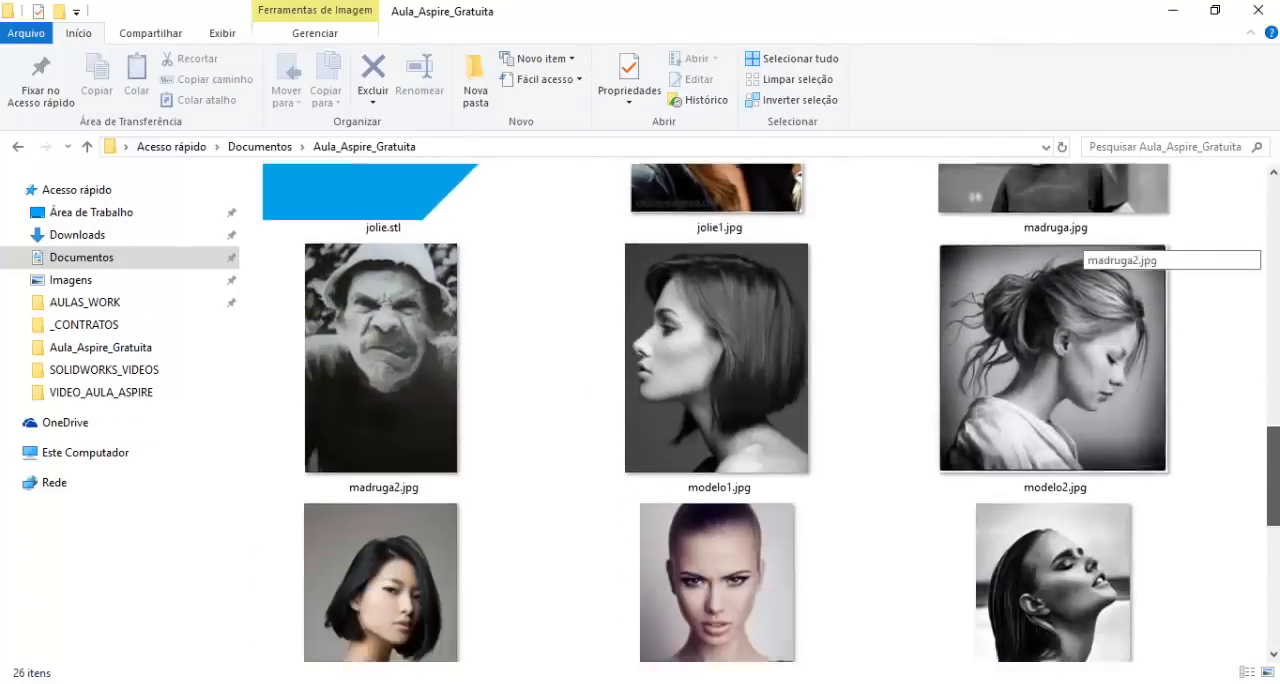
{"action": "scroll", "coordinate": [790, 535], "scroll_direction": "down", "scroll_amount": 3}
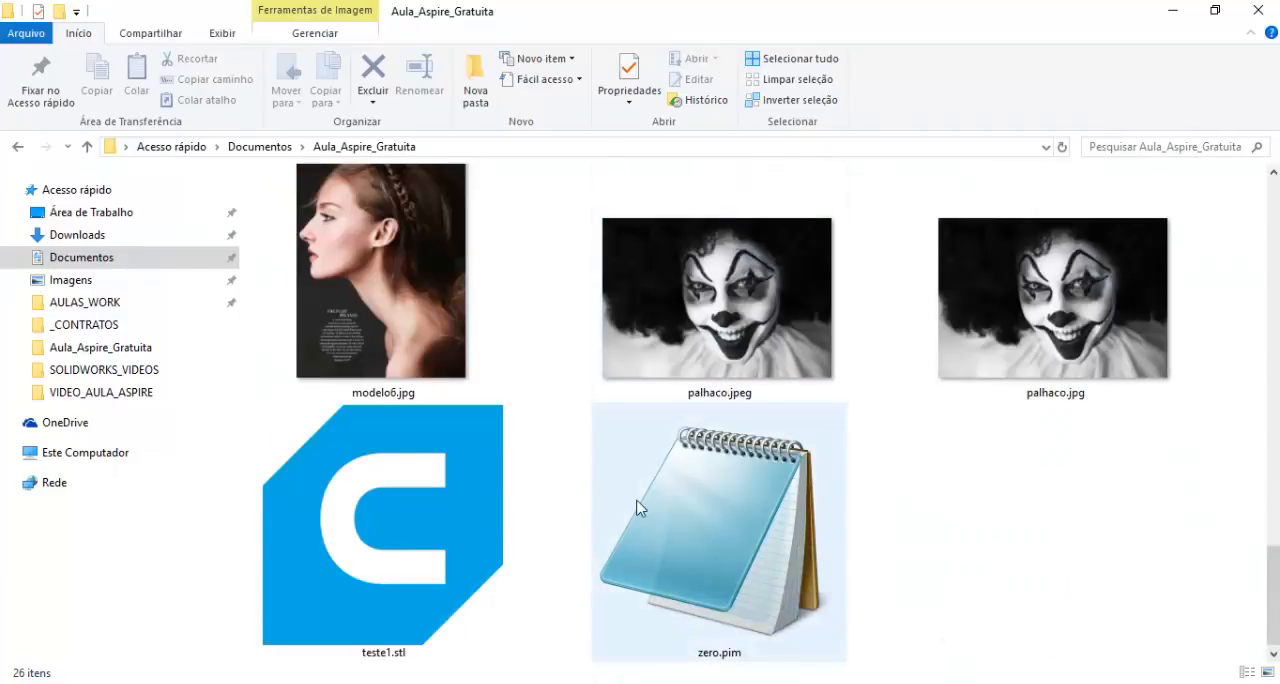
{"action": "key", "text": "alt+Tab"}
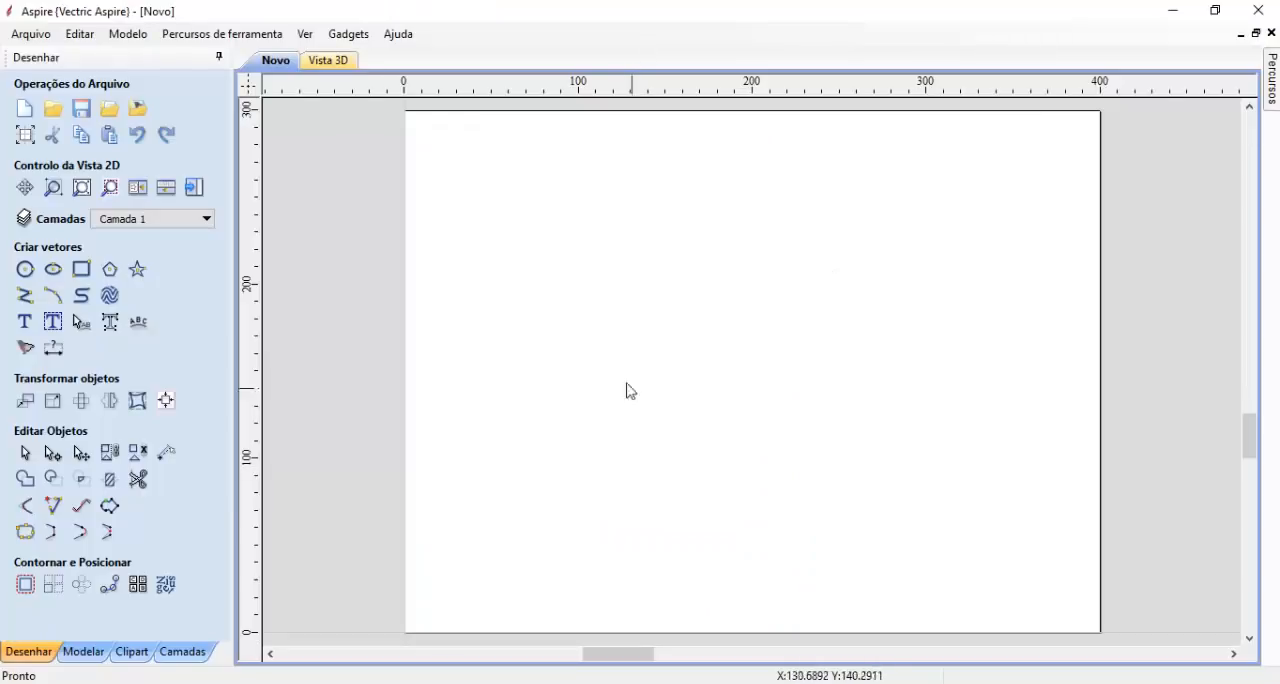
{"action": "left_click", "coordinate": [83, 651]}
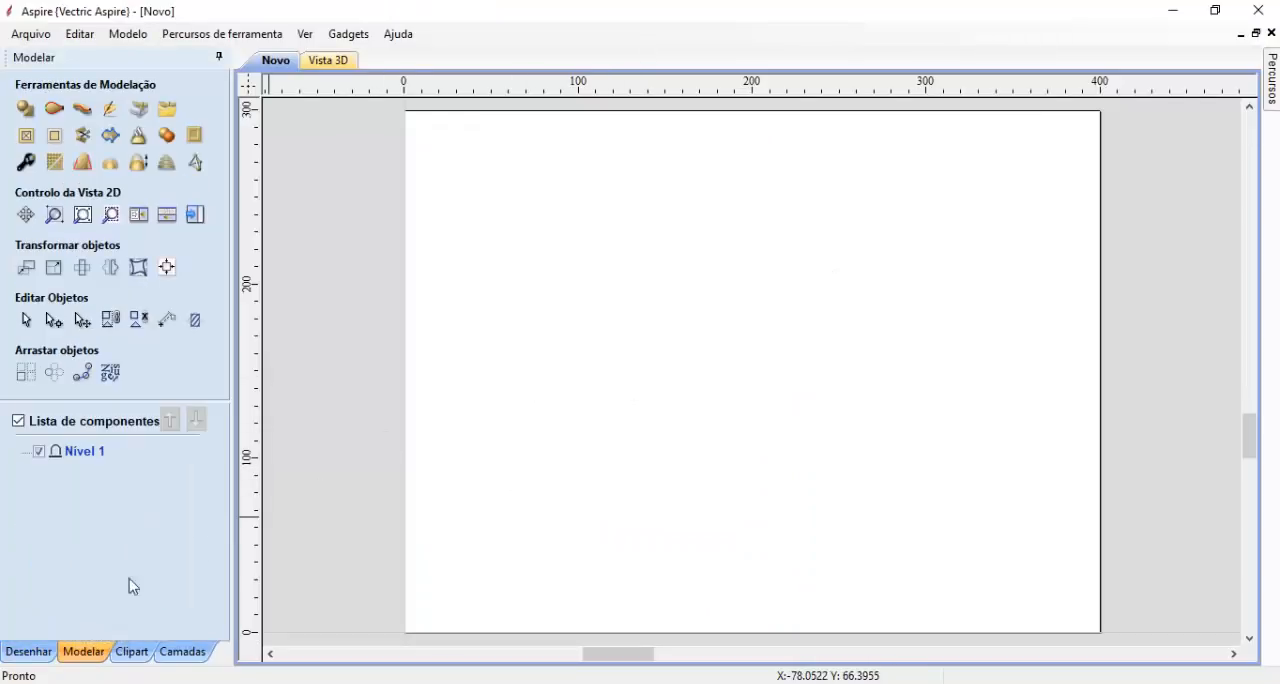
{"action": "left_click", "coordinate": [145, 121]}
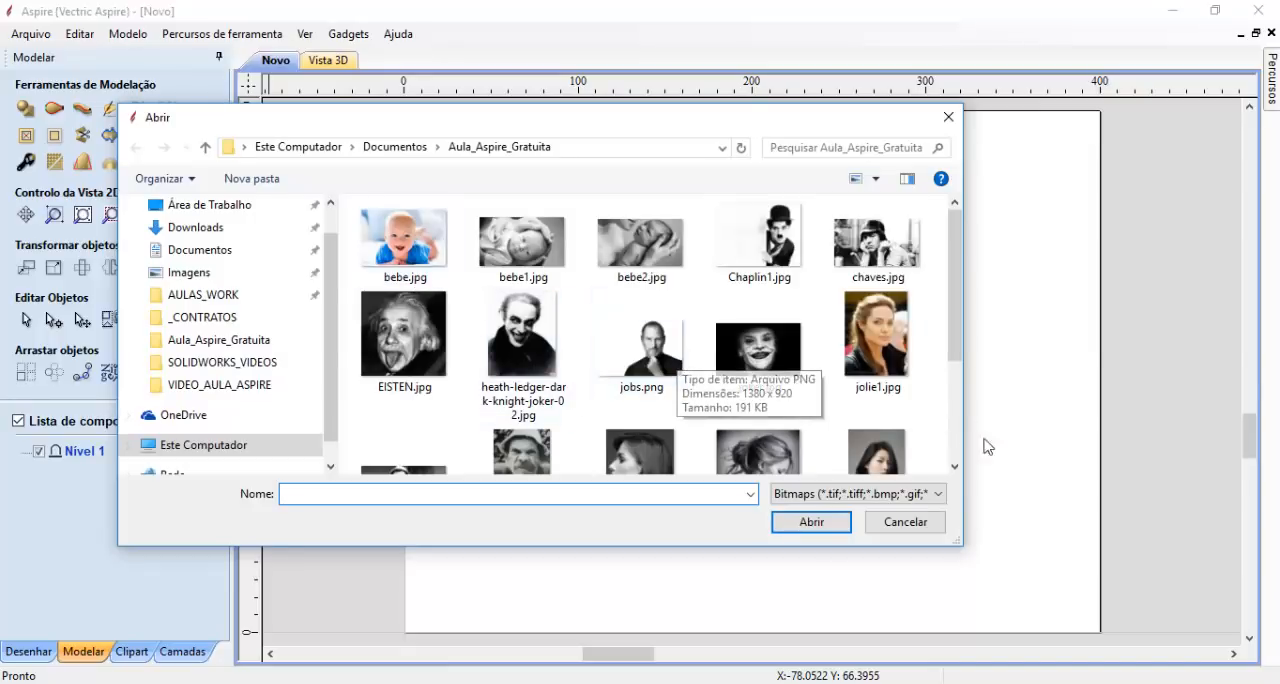
{"action": "left_click", "coordinate": [889, 246]}
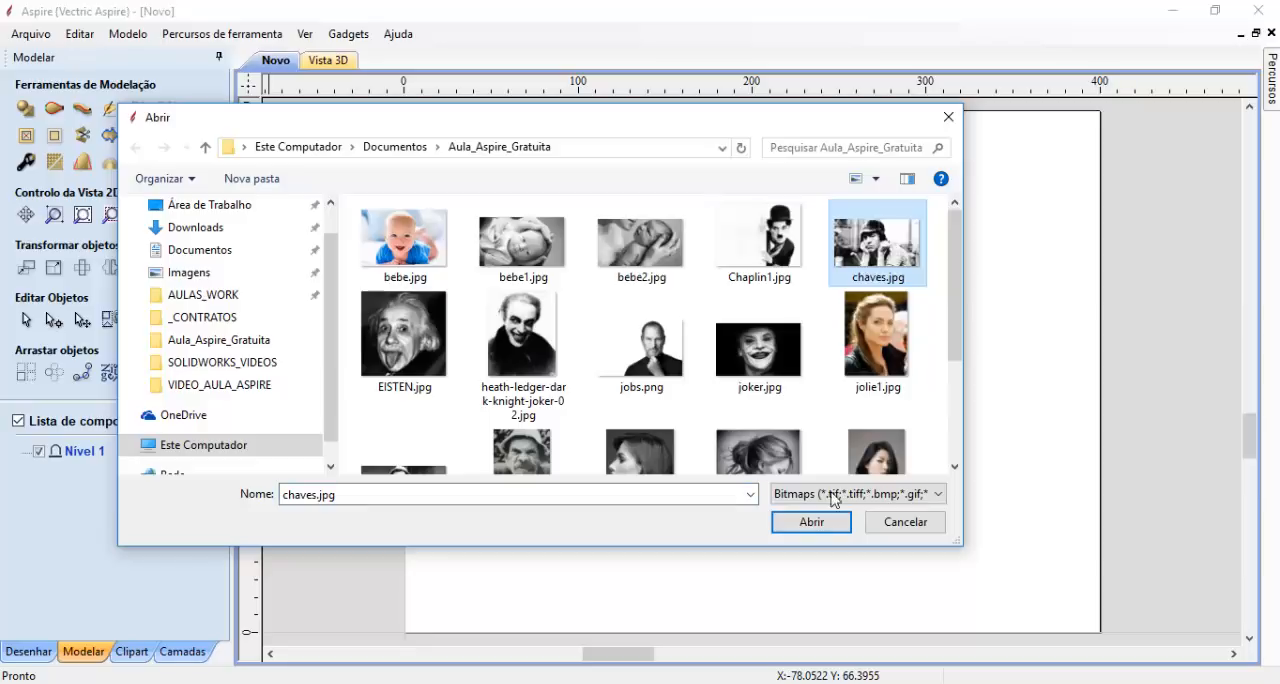
{"action": "left_click", "coordinate": [813, 522]}
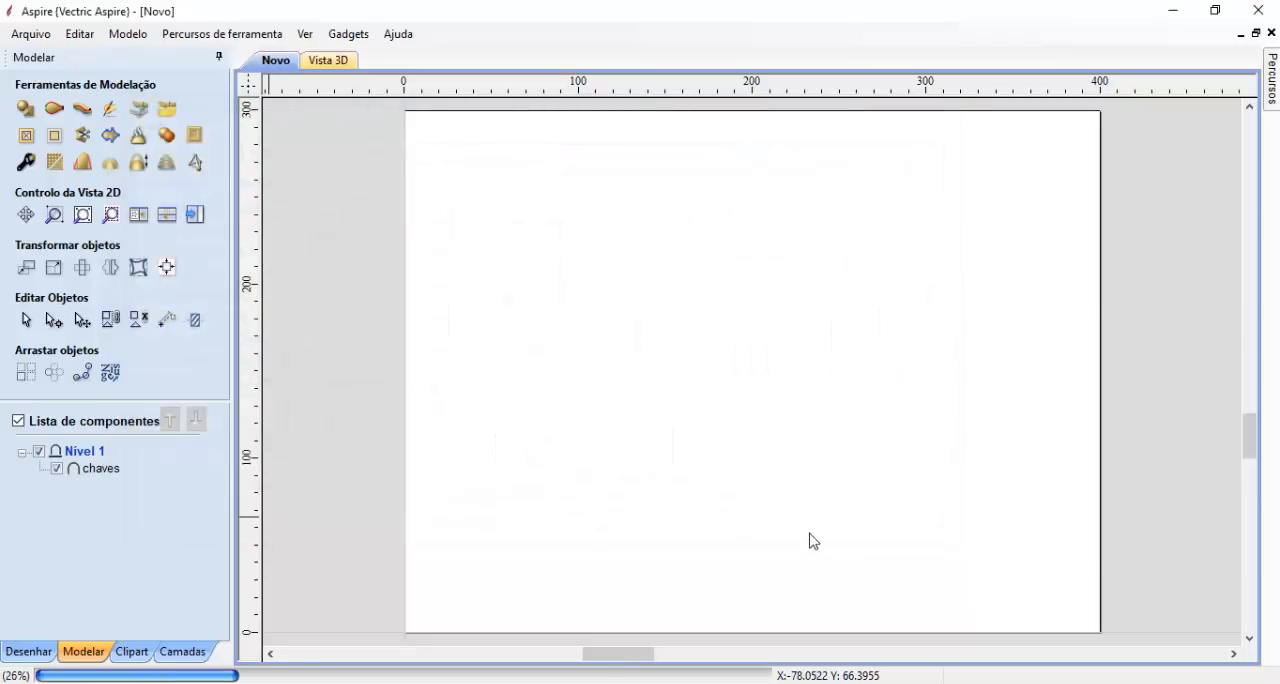
- Enlarge the chaves component proportionally to about 399 mm wide and 223 mm high so it spans the job width
{"action": "scroll", "coordinate": [810, 535], "scroll_direction": "down", "scroll_amount": 1}
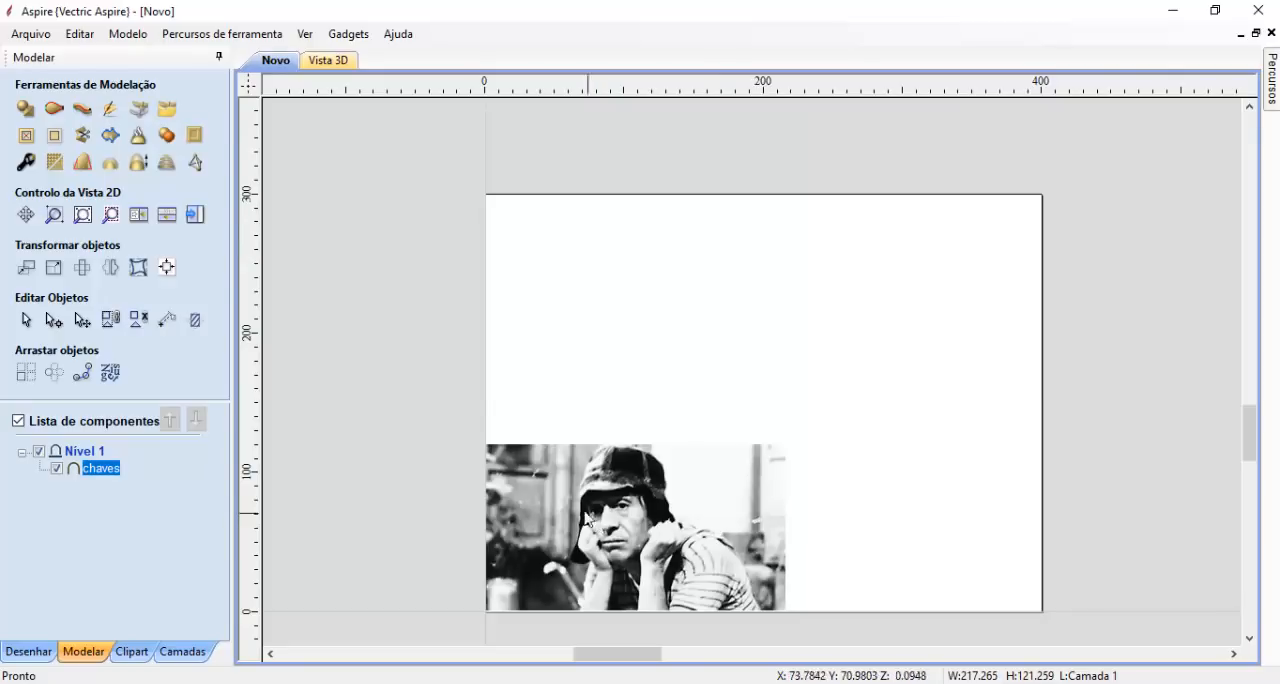
{"action": "left_click", "coordinate": [584, 528]}
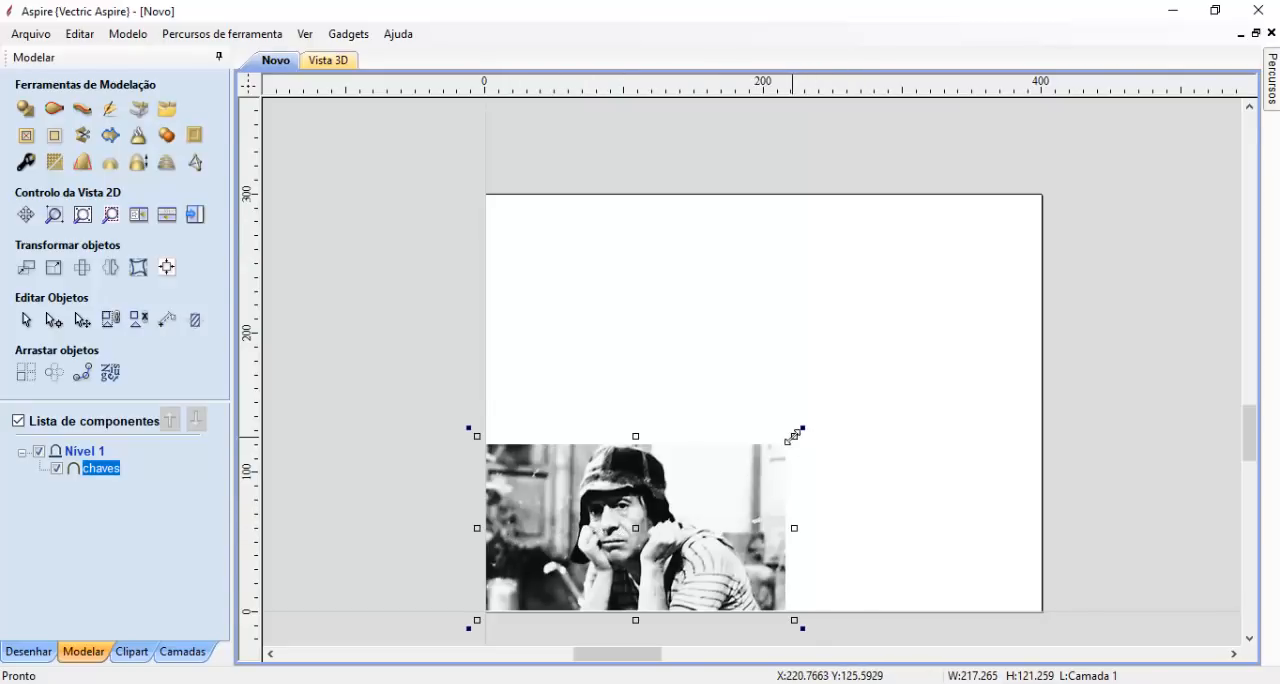
{"action": "left_click_drag", "start_coordinate": [795, 434], "coordinate": [878, 302]}
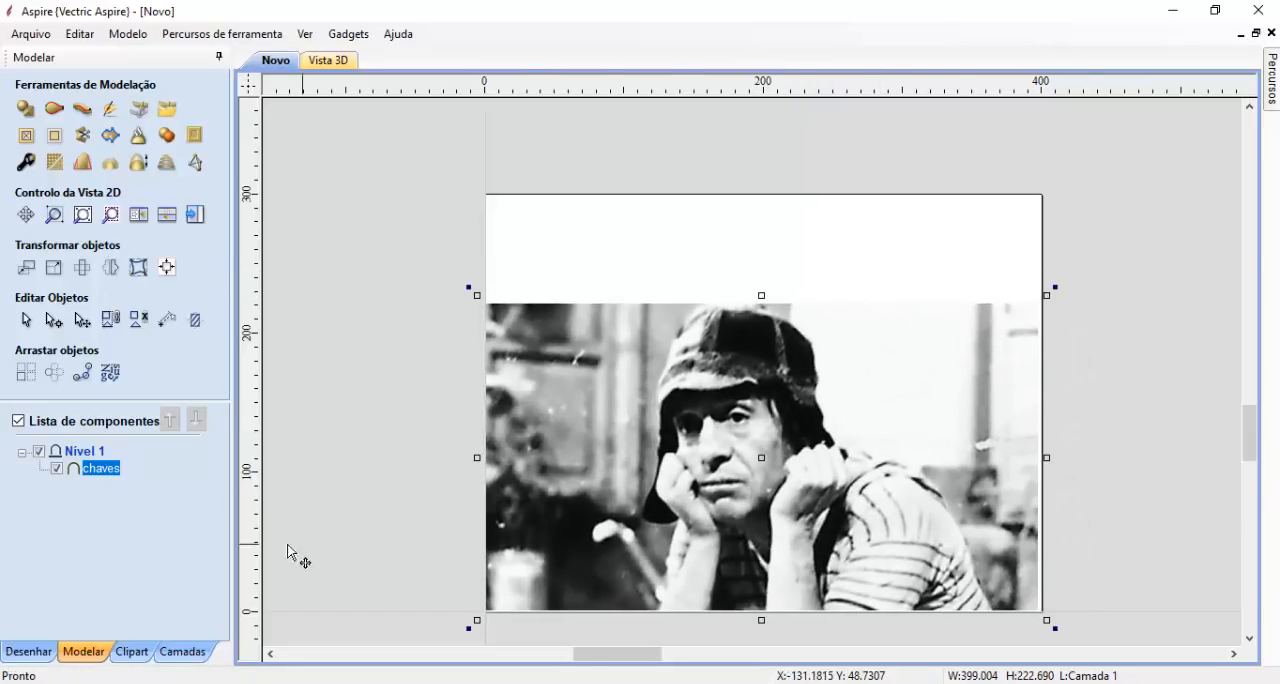
- Centre the chaves component horizontally and vertically in the material and close the alignment tools
{"action": "left_click", "coordinate": [28, 651]}
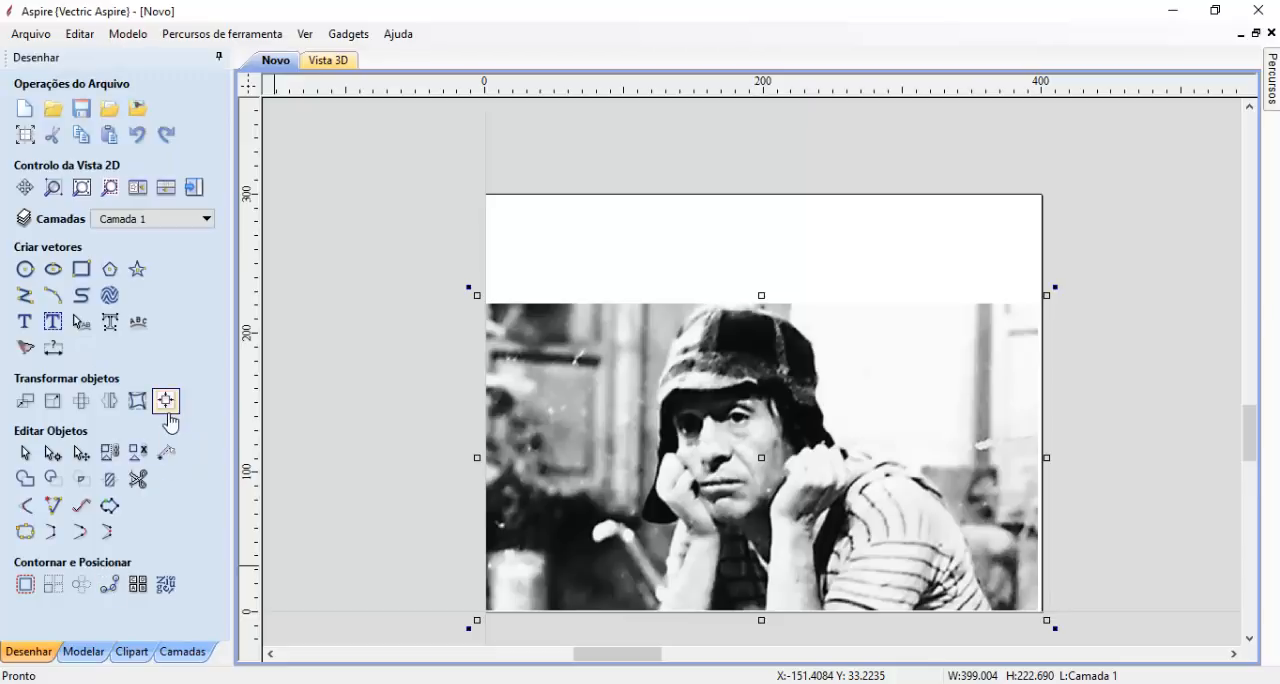
{"action": "left_click", "coordinate": [166, 401]}
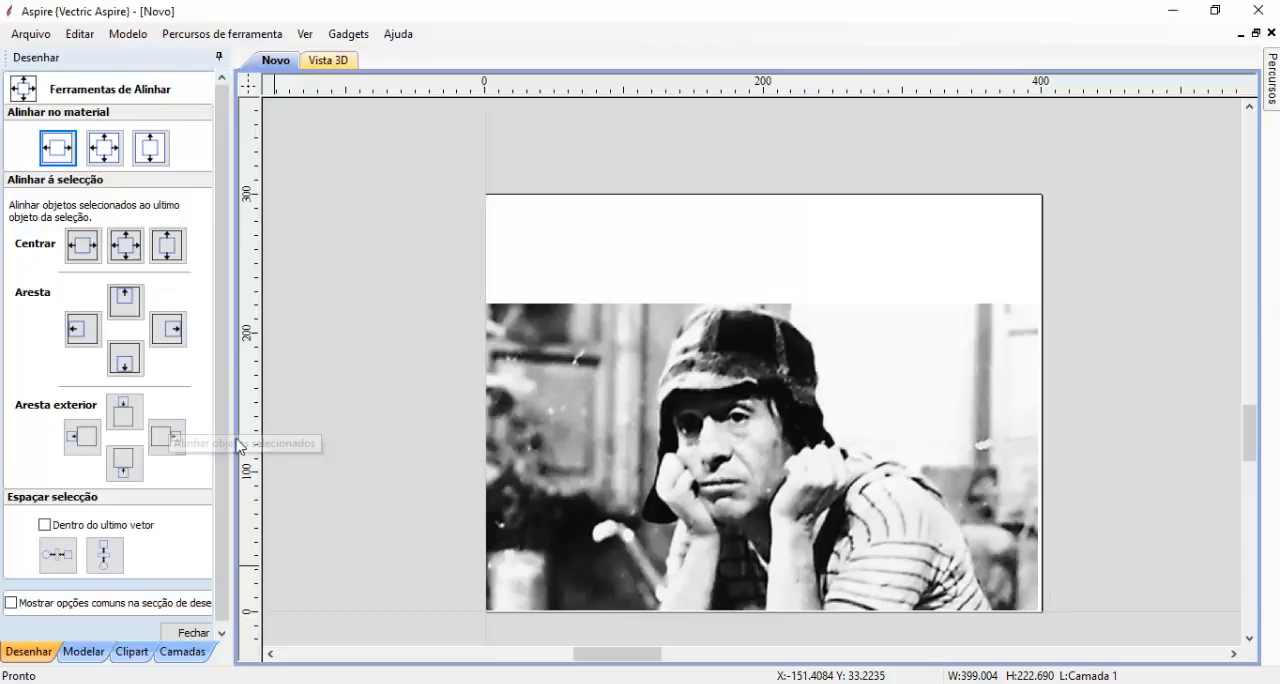
{"action": "left_click", "coordinate": [104, 148]}
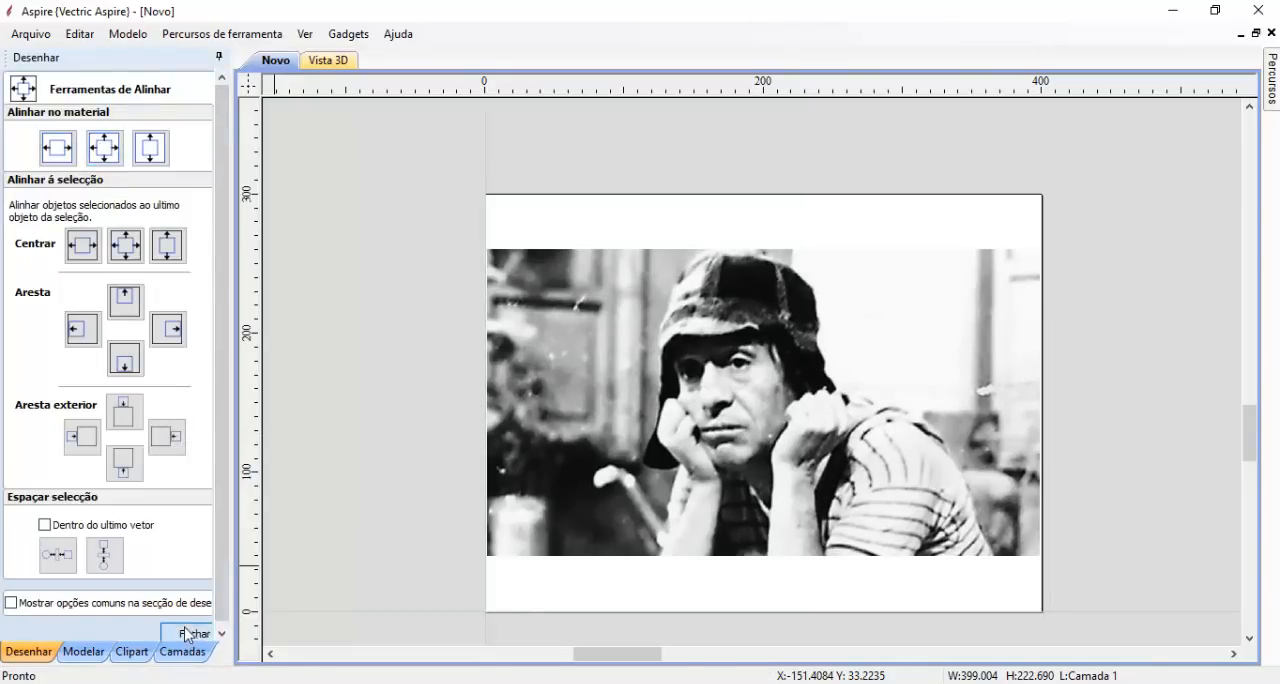
{"action": "left_click", "coordinate": [182, 633]}
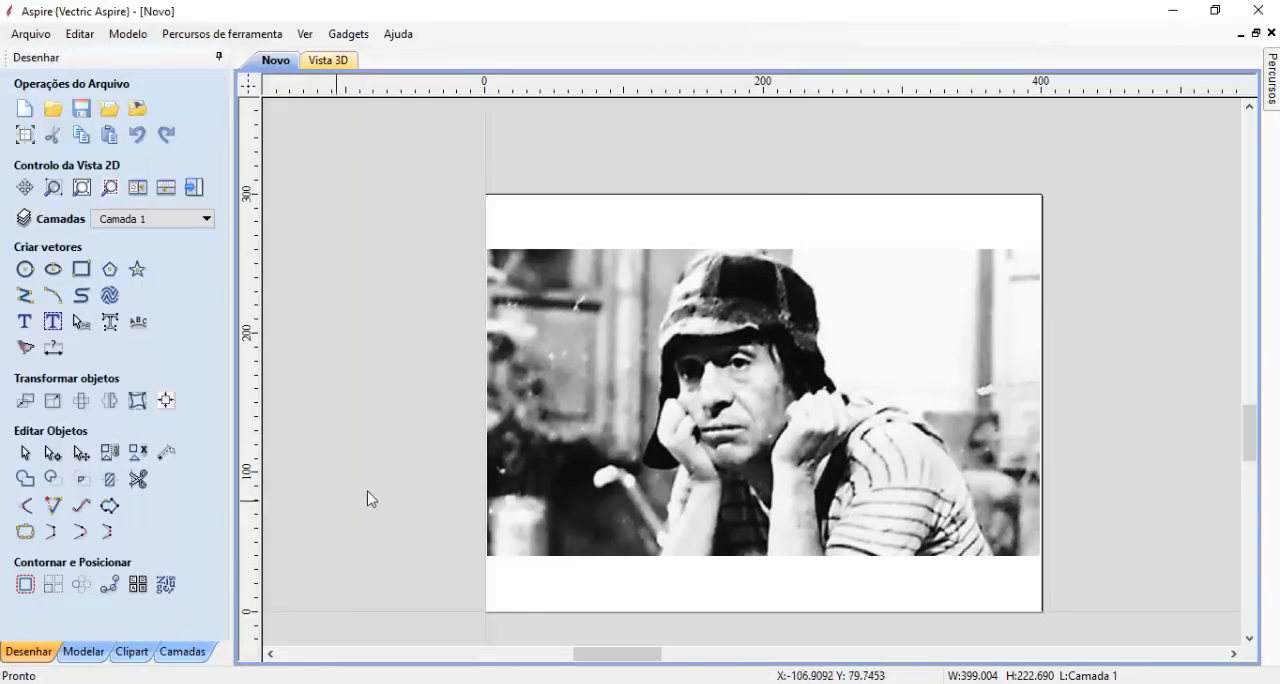
- Examine the chaves relief in the 3D view from several angles and compare it with the image in the 2D view
{"action": "left_click", "coordinate": [95, 651]}
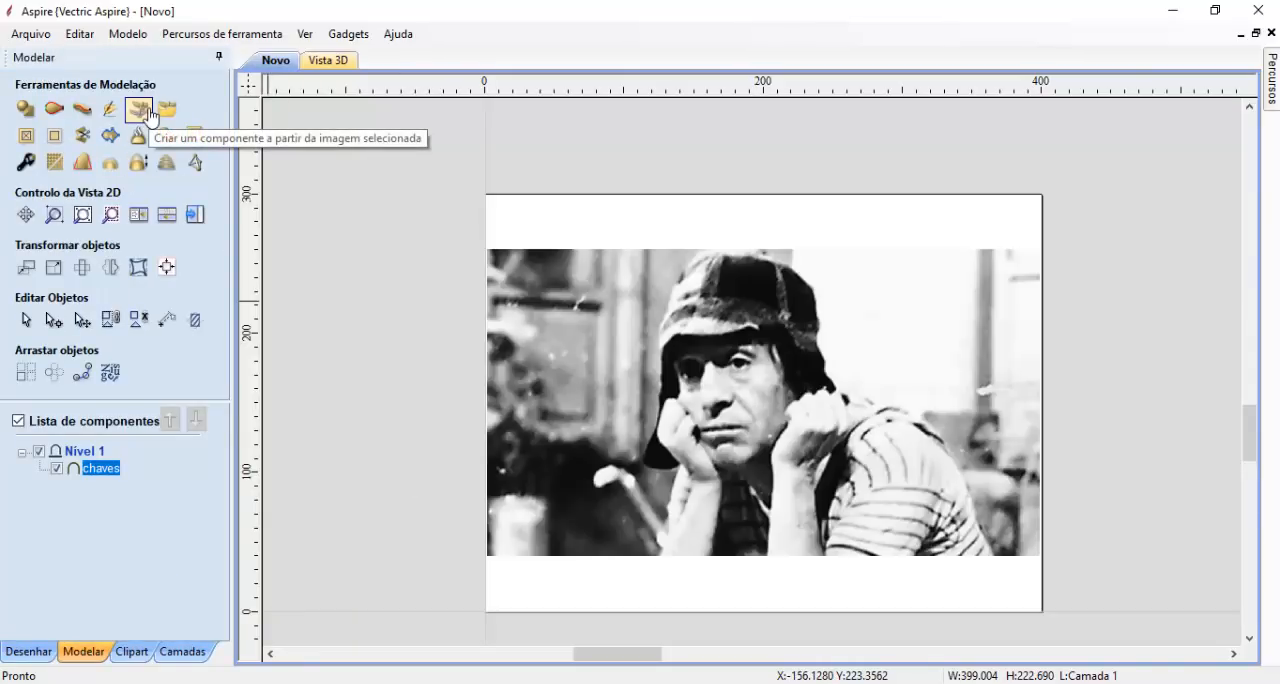
{"action": "left_click", "coordinate": [328, 60]}
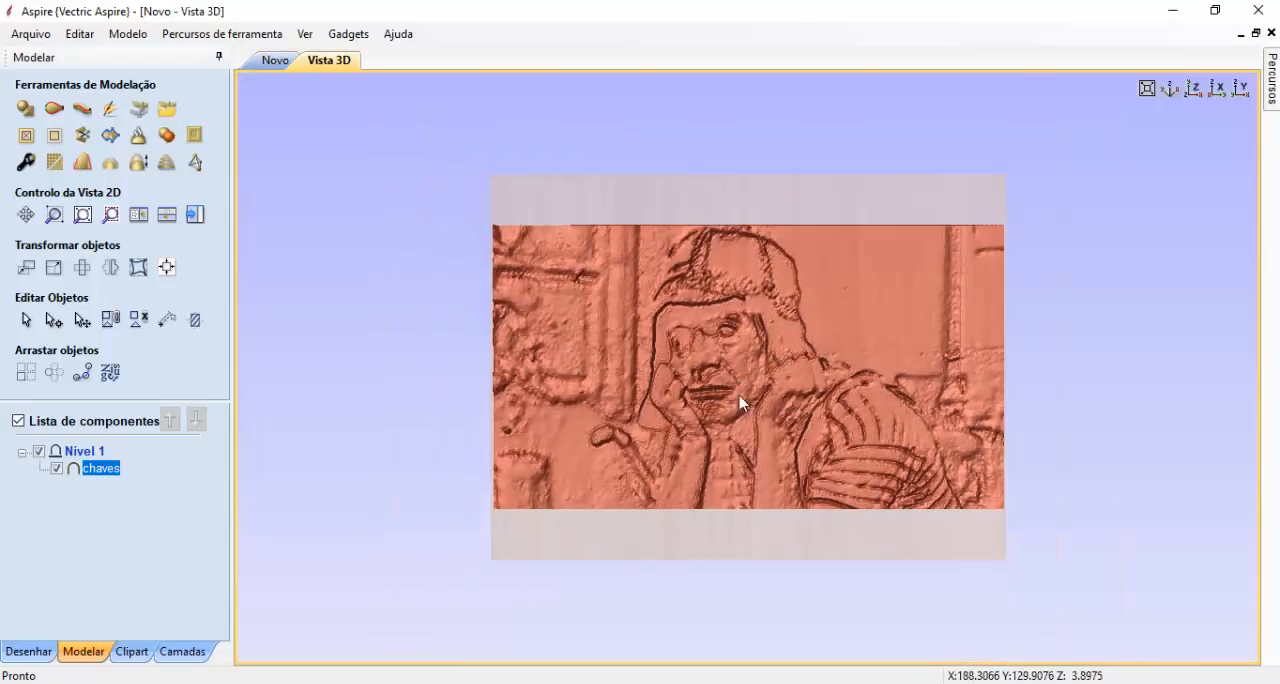
{"action": "left_click_drag", "start_coordinate": [687, 499], "coordinate": [557, 403]}
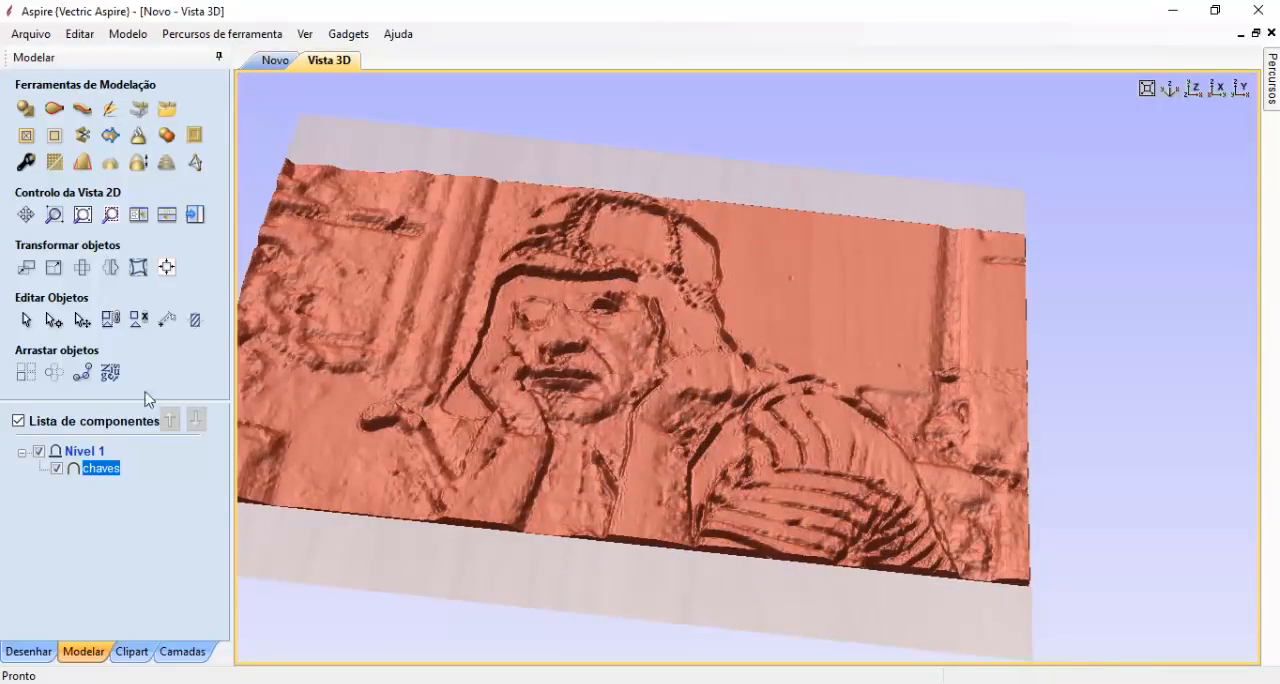
{"action": "left_click_drag", "start_coordinate": [548, 505], "coordinate": [600, 505]}
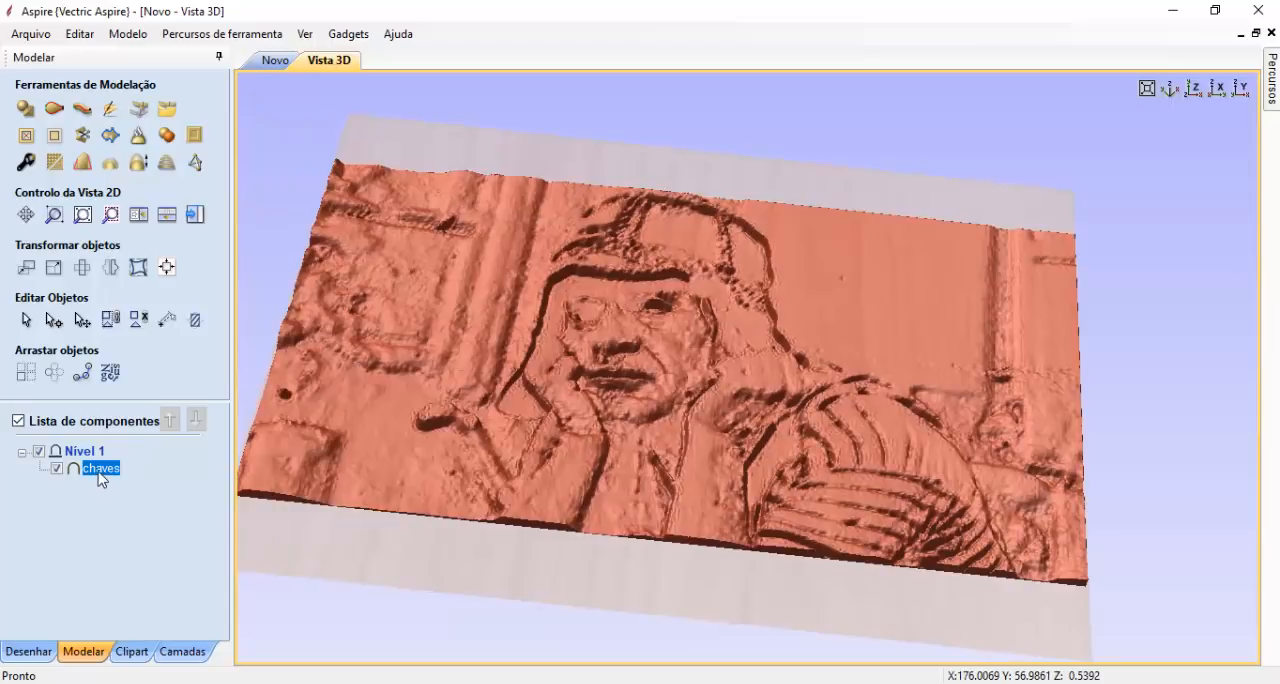
{"action": "left_click_drag", "start_coordinate": [470, 575], "coordinate": [289, 163]}
{"action": "left_click", "coordinate": [266, 62]}
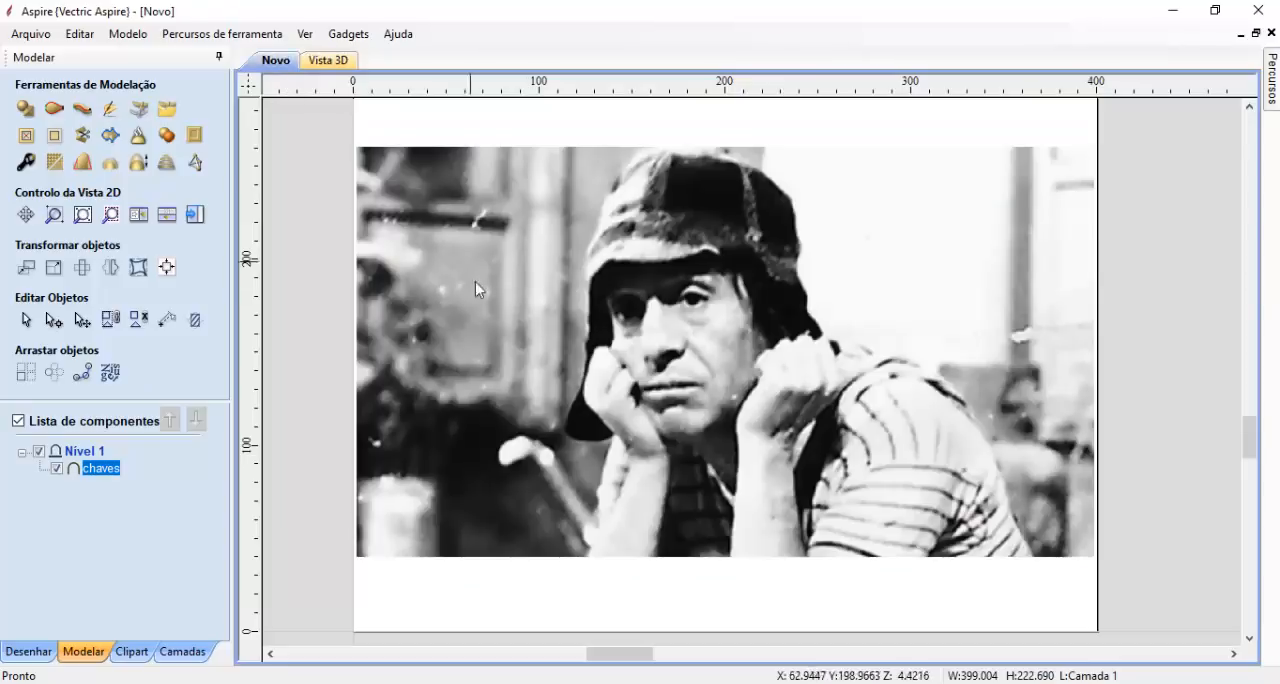
{"action": "left_click", "coordinate": [338, 58]}
{"action": "mouse_move", "coordinate": [790, 340]}
{"action": "left_mouse_down"}
{"action": "mouse_move", "coordinate": [903, 323]}
{"action": "mouse_move", "coordinate": [803, 414]}
{"action": "mouse_move", "coordinate": [780, 412]}
{"action": "mouse_move", "coordinate": [749, 320]}
{"action": "mouse_move", "coordinate": [826, 303]}
{"action": "mouse_move", "coordinate": [784, 330]}
{"action": "left_mouse_up"}
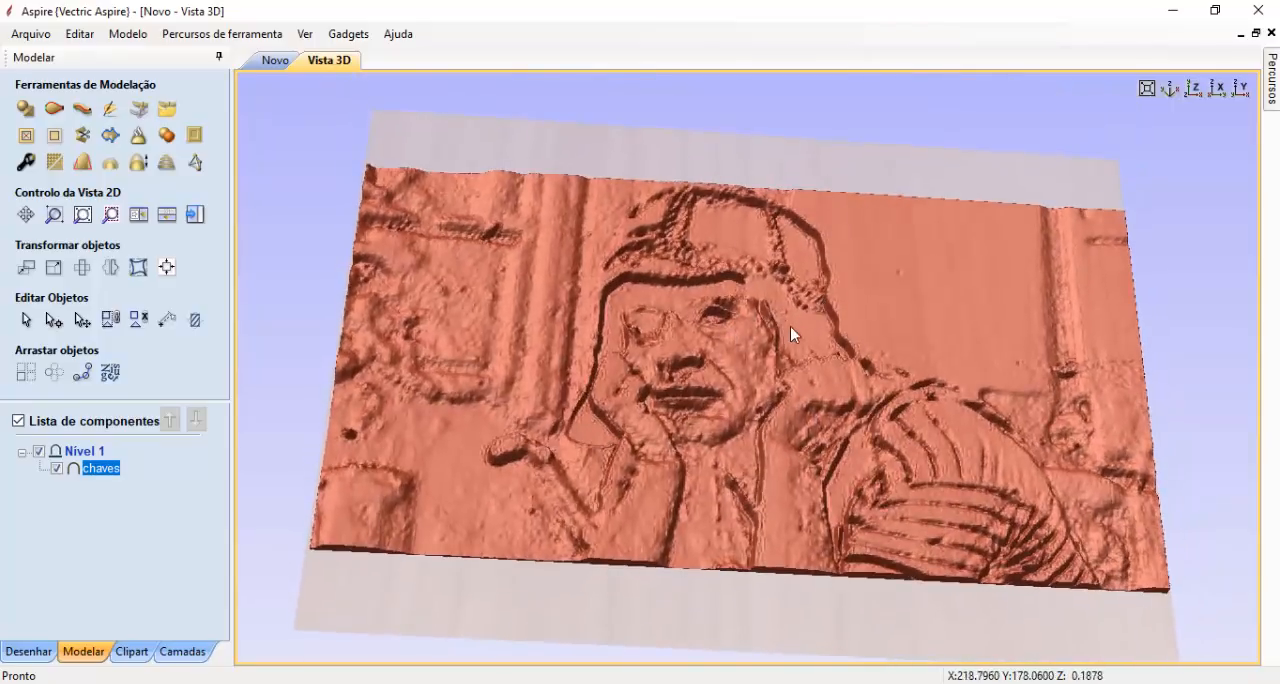
{"action": "left_click_drag", "start_coordinate": [774, 442], "coordinate": [808, 328]}
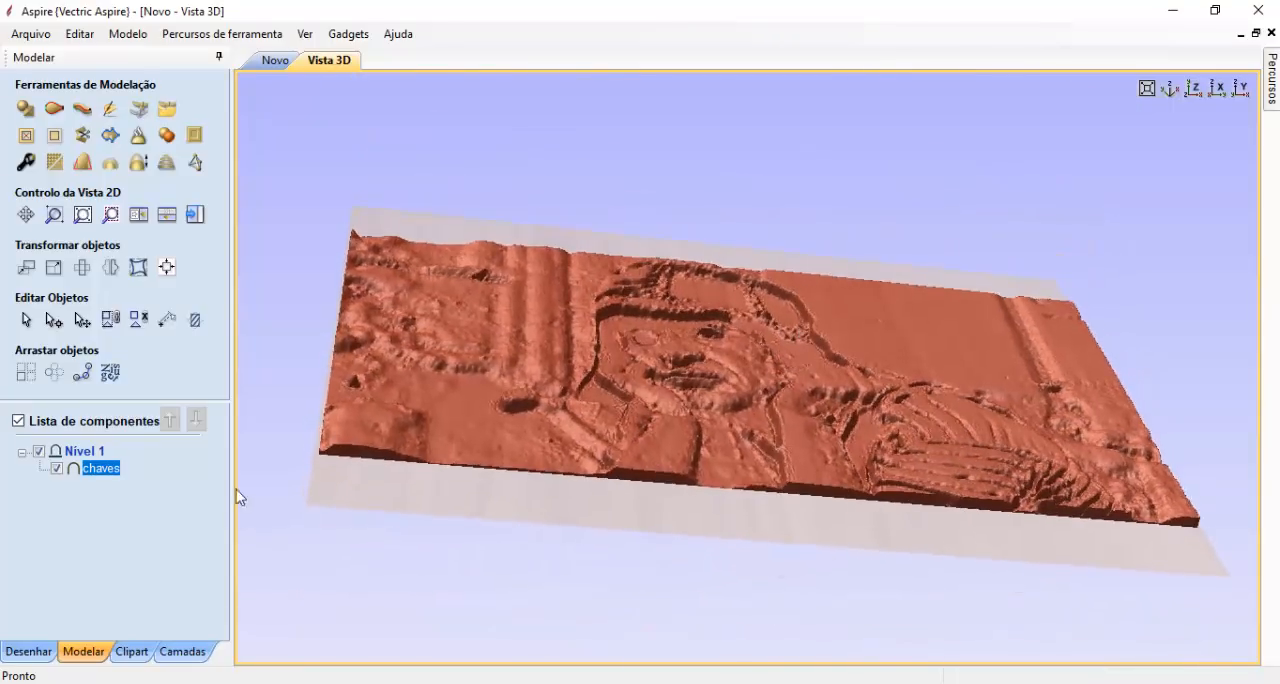
- Check the shape height in the chaves component's properties and inspect the relief's depth from several angles
{"action": "right_click", "coordinate": [104, 470]}
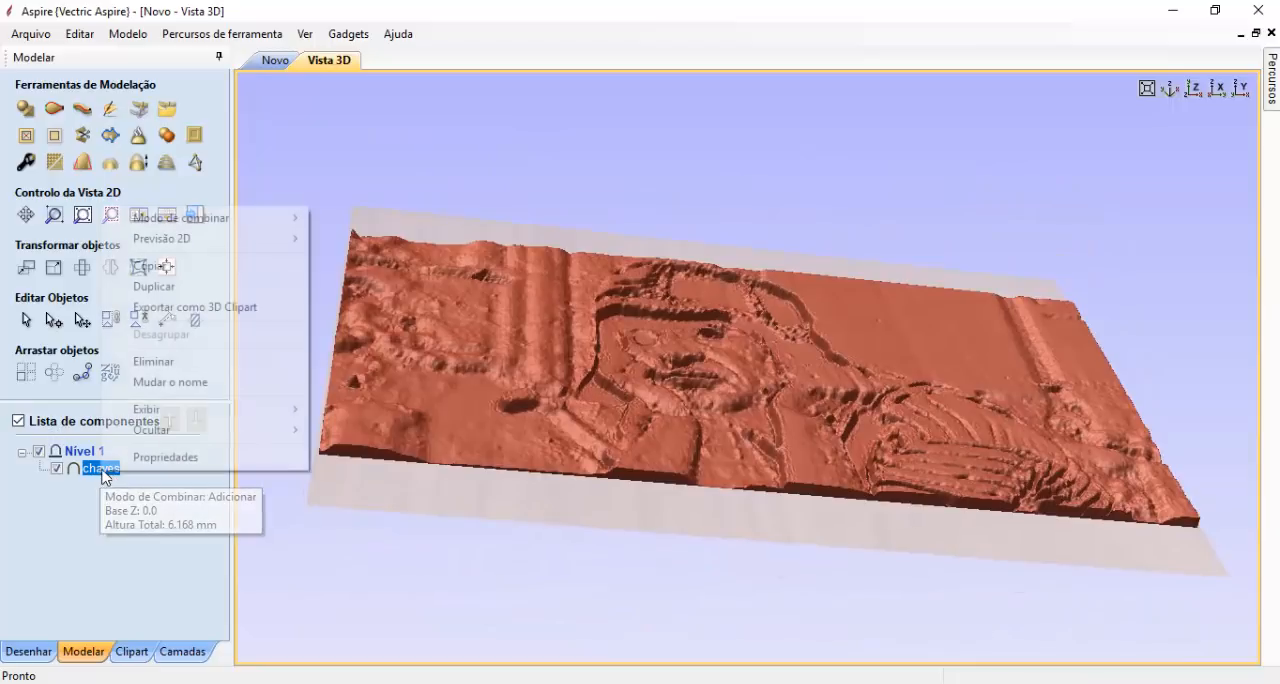
{"action": "left_click", "coordinate": [136, 460]}
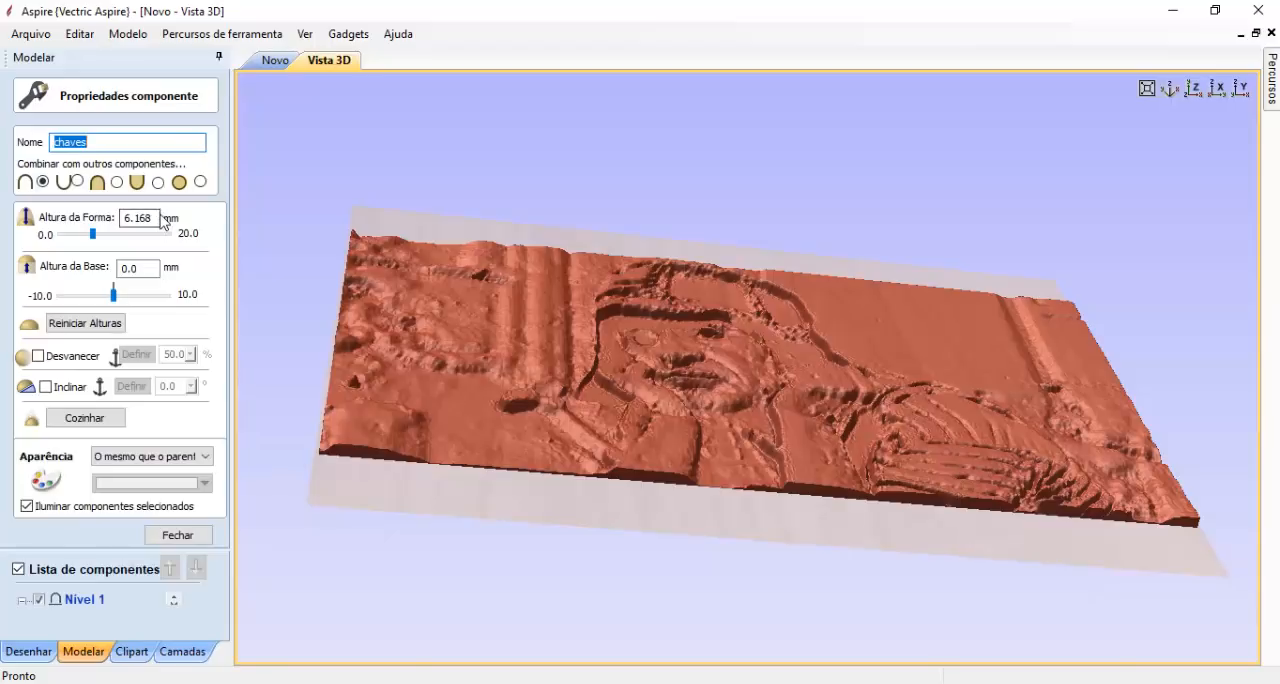
{"action": "left_click_drag", "start_coordinate": [157, 214], "coordinate": [122, 219]}
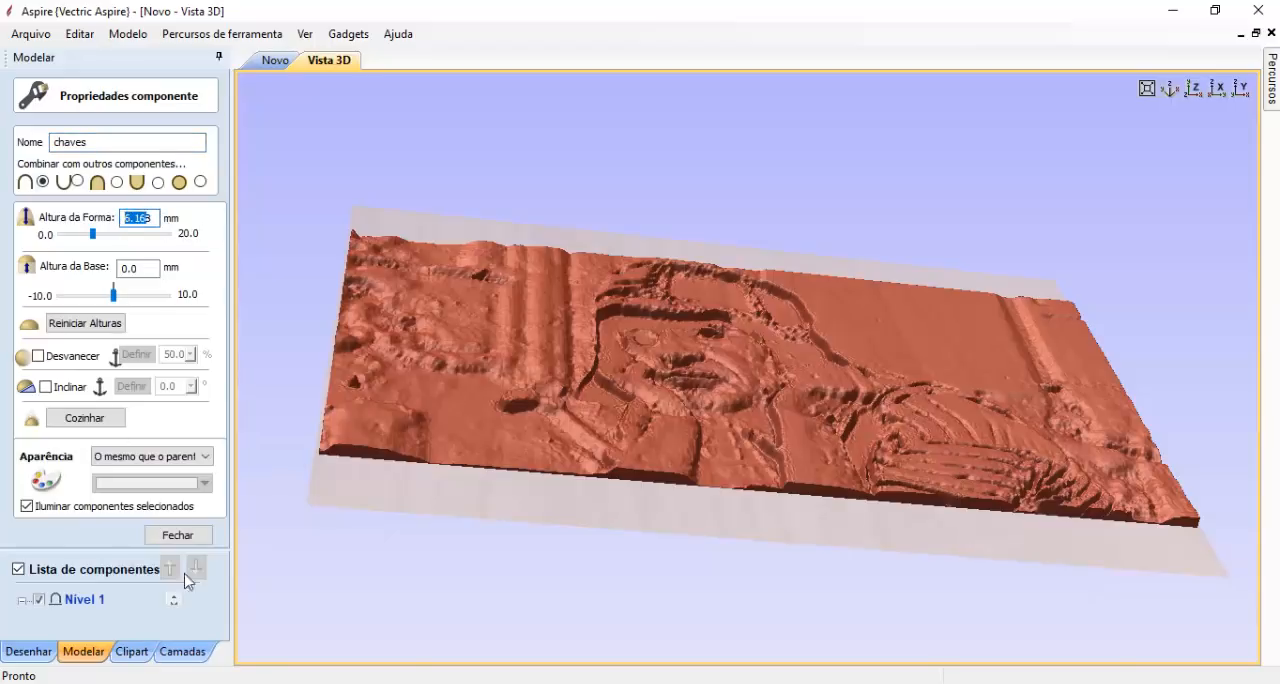
{"action": "left_click", "coordinate": [180, 535]}
{"action": "left_click_drag", "start_coordinate": [722, 382], "coordinate": [678, 555]}
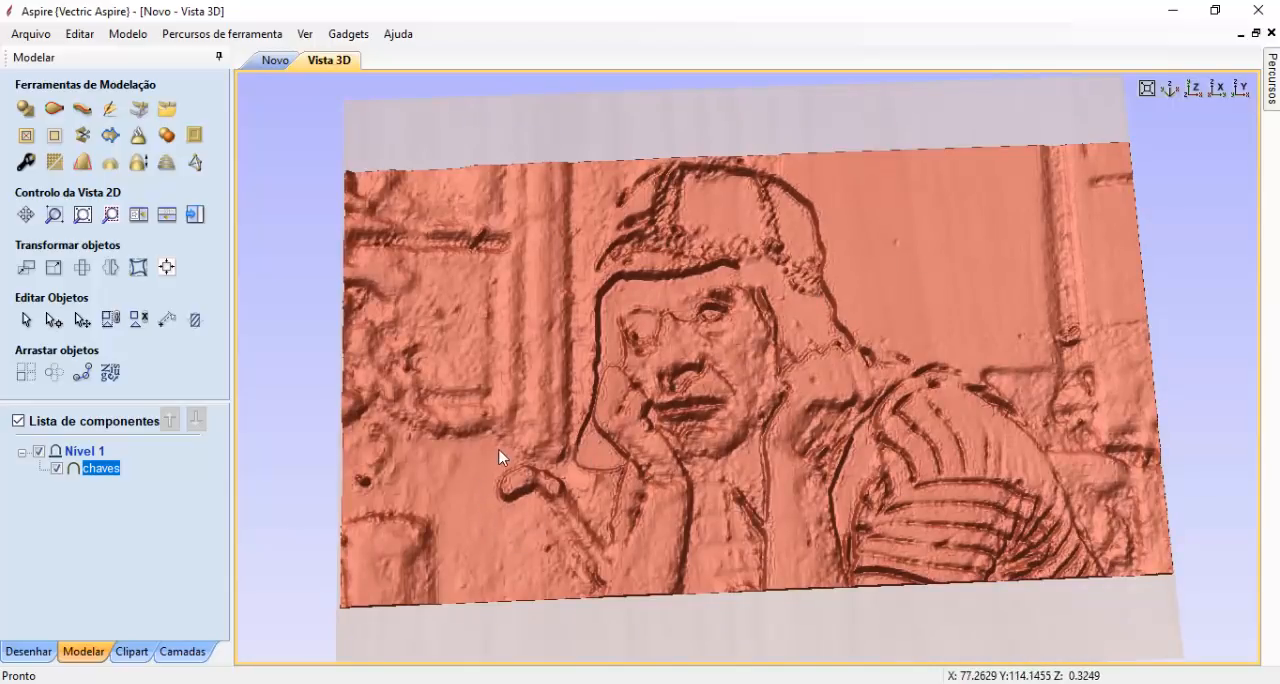
{"action": "left_click_drag", "start_coordinate": [667, 502], "coordinate": [718, 401]}
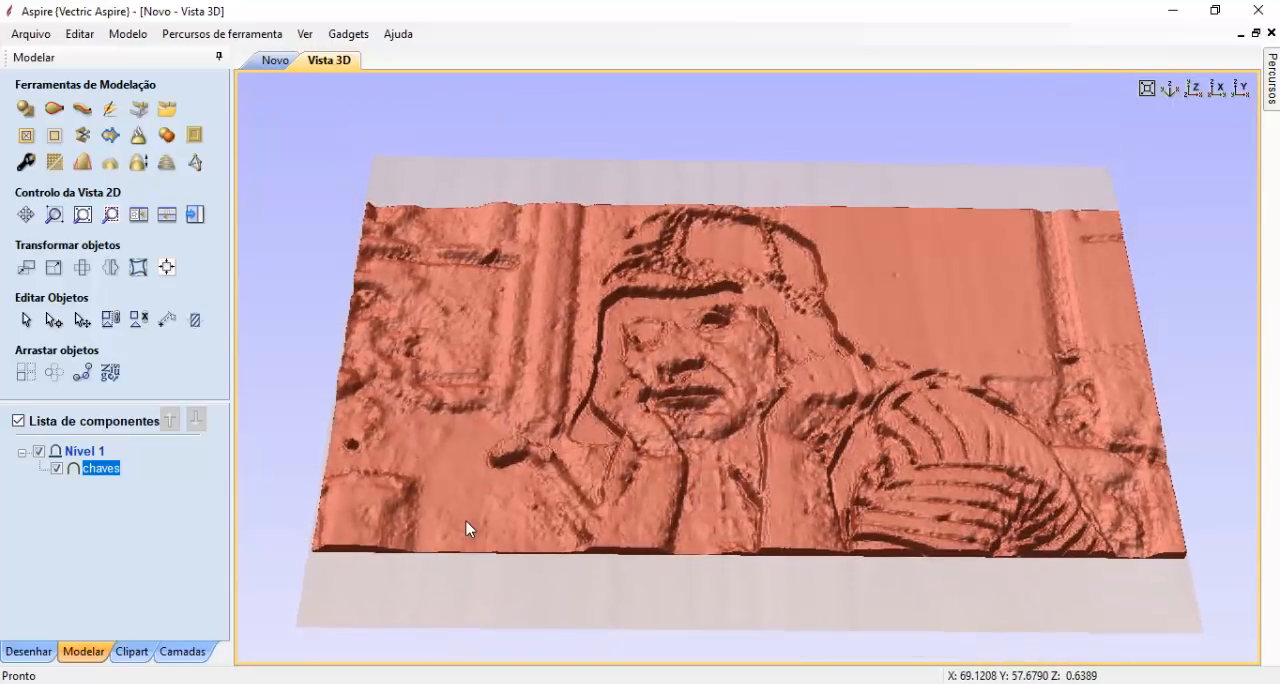
{"action": "left_click_drag", "start_coordinate": [469, 526], "coordinate": [557, 466]}
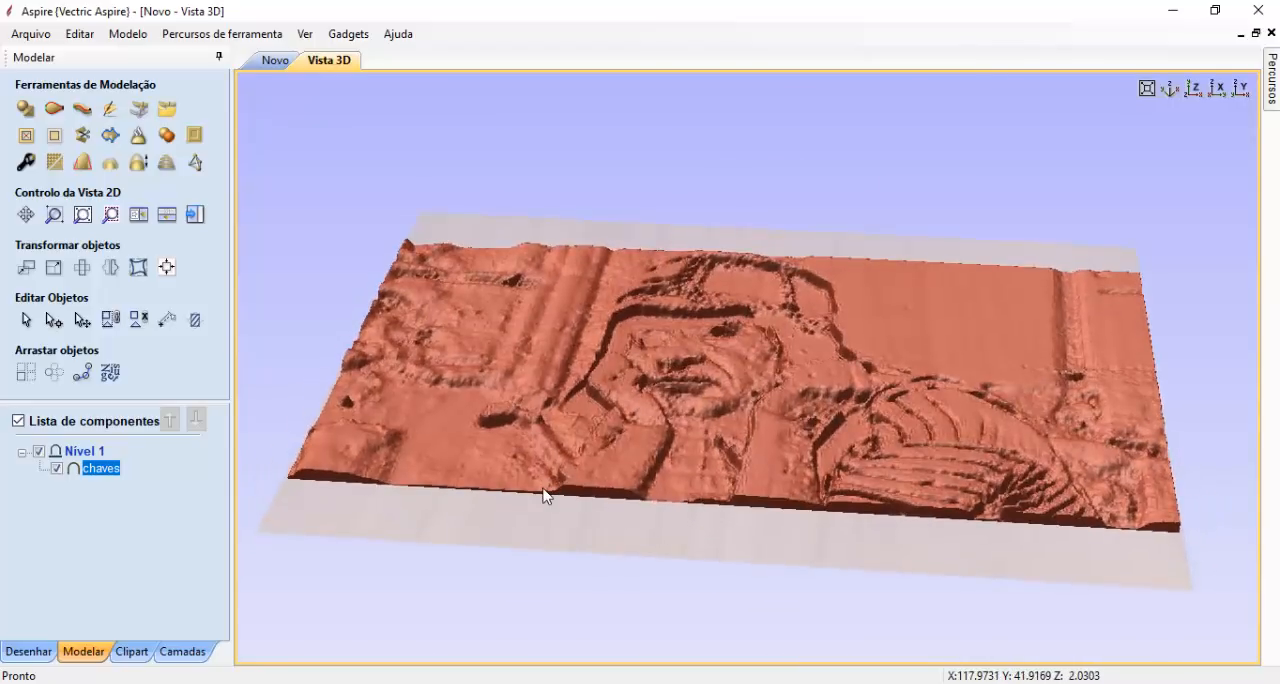
{"action": "left_click_drag", "start_coordinate": [680, 443], "coordinate": [903, 363]}
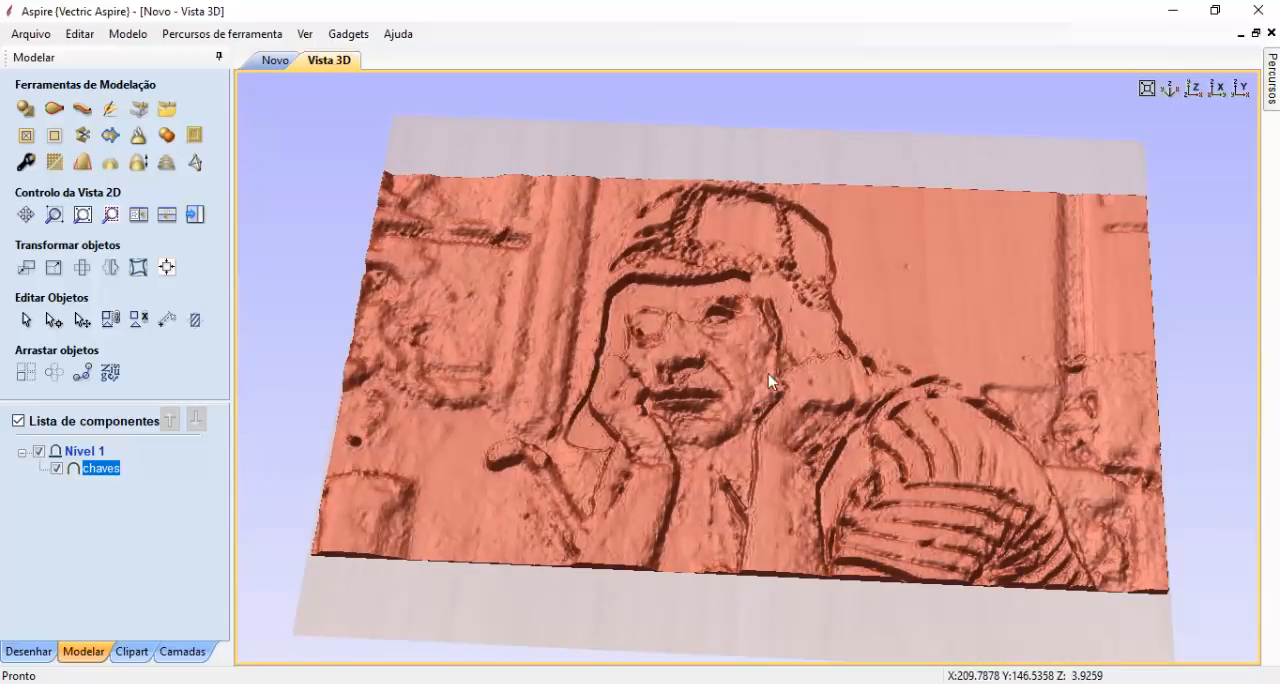
- Keep the toolpath operations permanently displayed and launch the Halftoner gadget from the 2D view
{"action": "mouse_move", "coordinate": [1271, 105]}
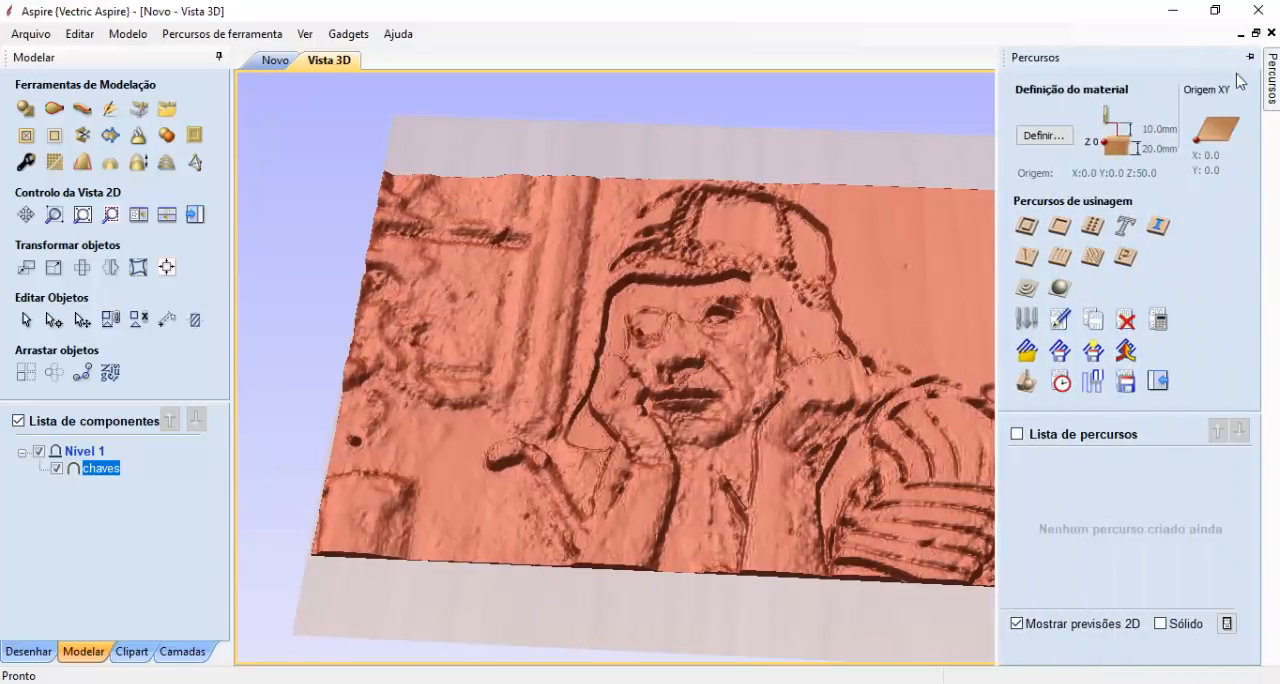
{"action": "left_click", "coordinate": [1252, 57]}
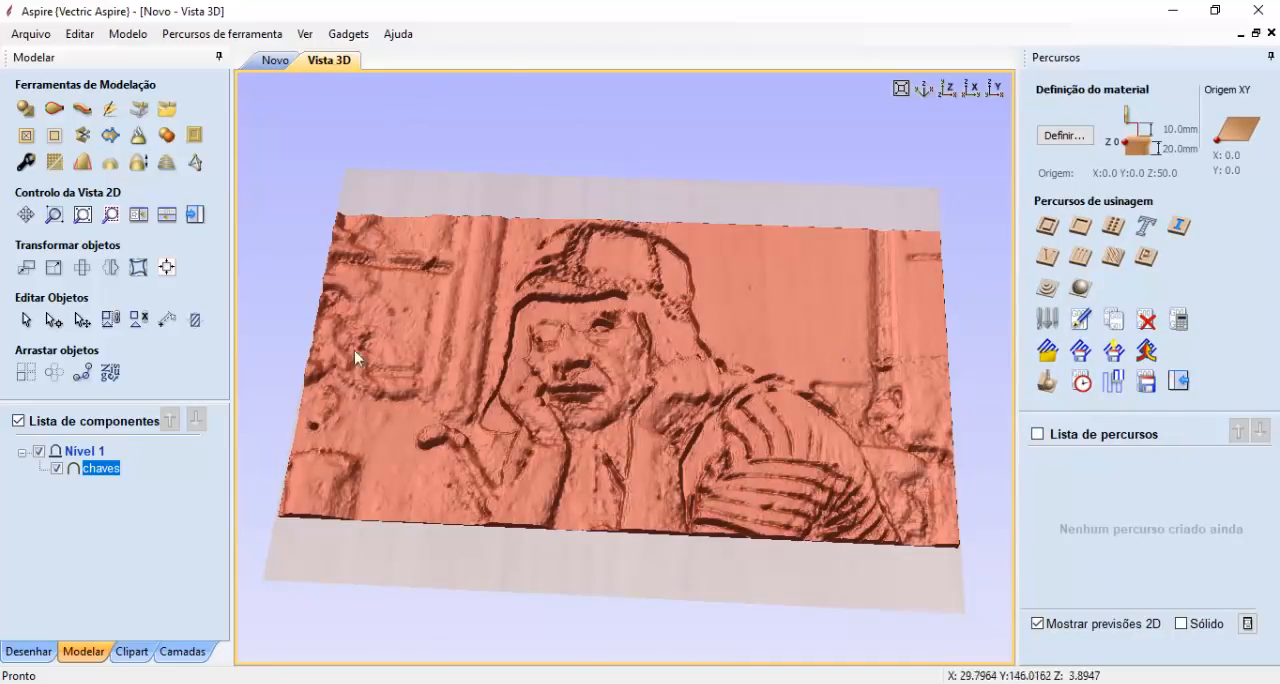
{"action": "left_click", "coordinate": [277, 62]}
{"action": "scroll", "coordinate": [601, 364], "scroll_direction": "down", "scroll_amount": 1}
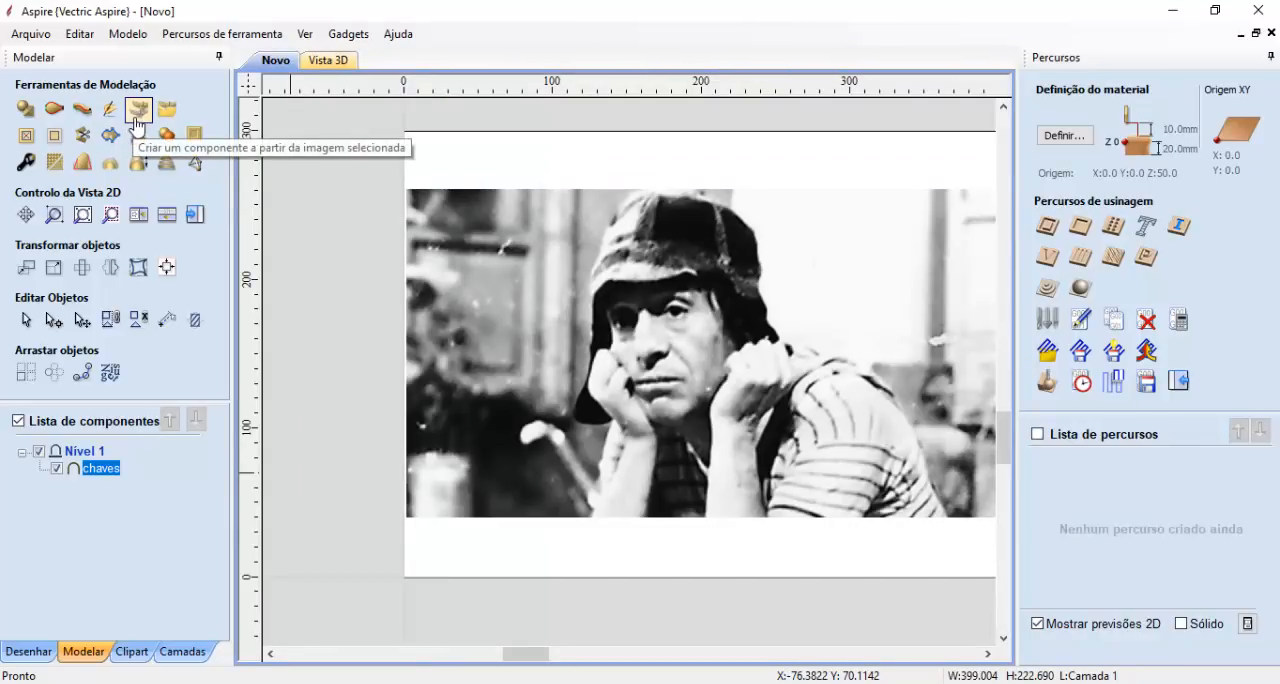
{"action": "left_click", "coordinate": [338, 40]}
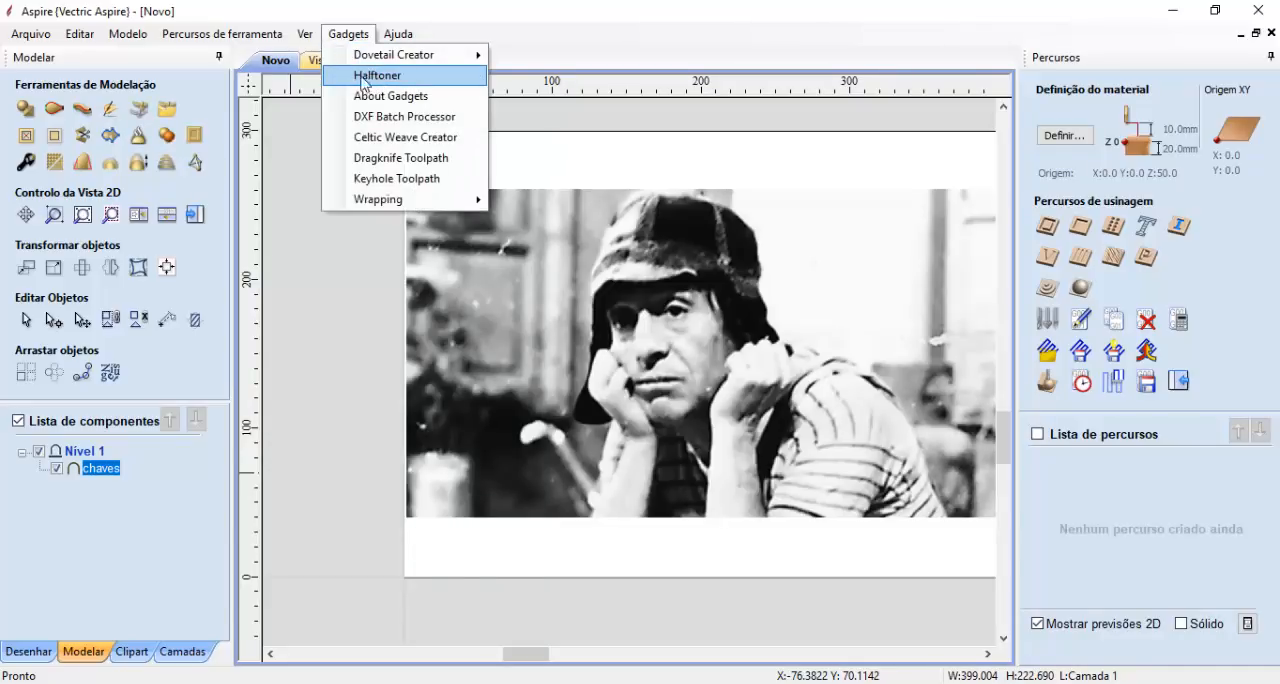
{"action": "left_click", "coordinate": [373, 80]}
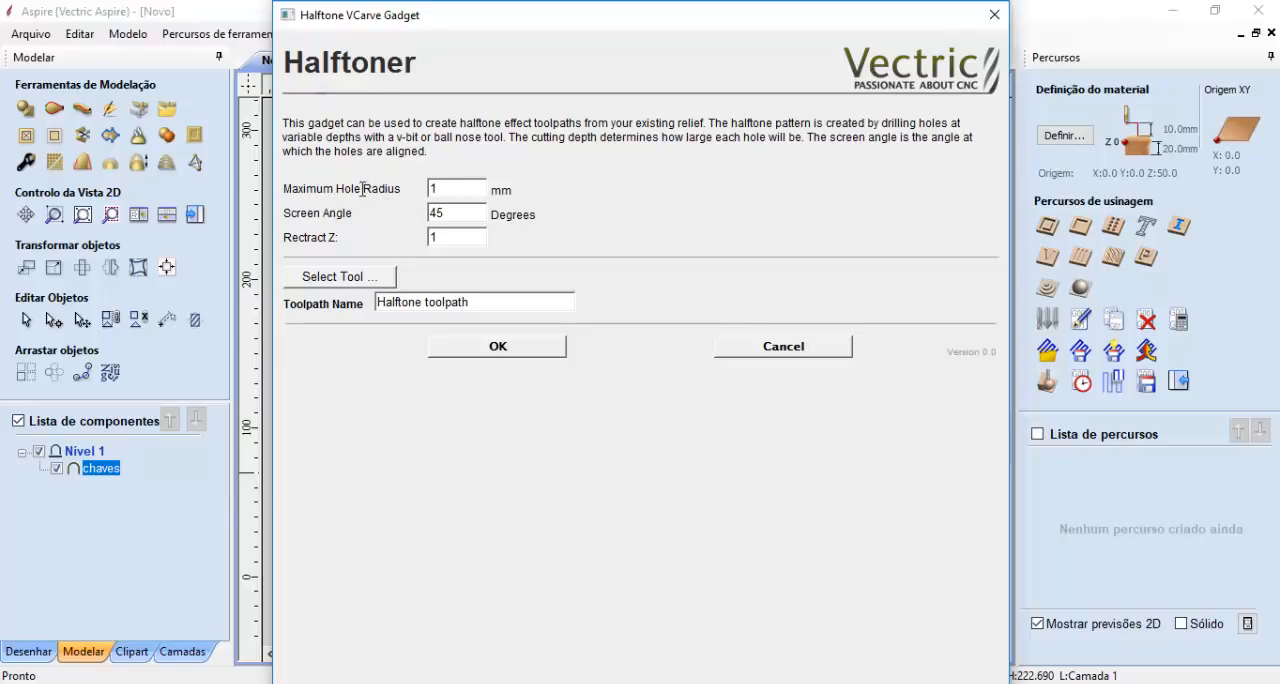
- Review the gadget's Maximum Hole Radius setting and switch to Chrome to examine the black halftone dots image
{"action": "left_click_drag", "start_coordinate": [284, 189], "coordinate": [426, 188]}
{"action": "left_click", "coordinate": [460, 192]}
{"action": "key", "text": "alt+Tab"}
{"action": "left_click", "coordinate": [342, 20]}
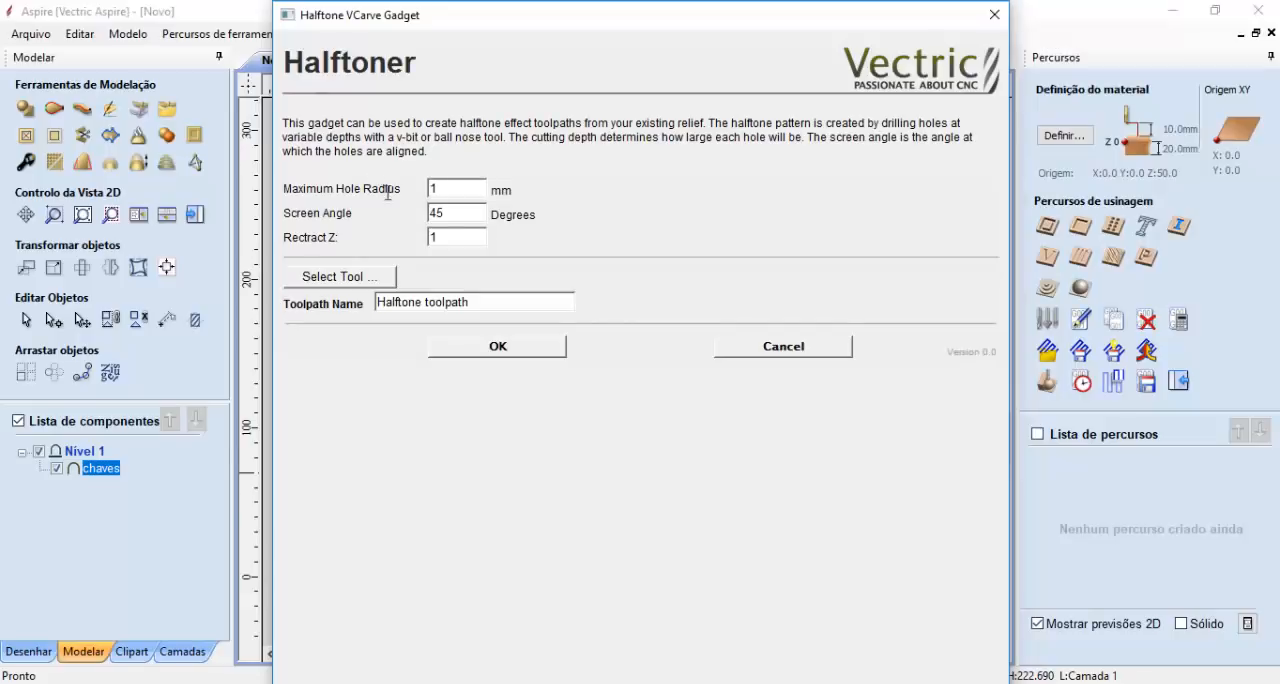
- Set the gadget's Maximum Hole Radius to 2 mm and review the Screen Angle and Retract Z settings
{"action": "left_click_drag", "start_coordinate": [404, 192], "coordinate": [337, 192]}
{"action": "left_click", "coordinate": [465, 191]}
{"action": "left_click_drag", "start_coordinate": [472, 187], "coordinate": [408, 199]}
{"action": "key", "text": "Tab"}
{"action": "left_click_drag", "start_coordinate": [338, 216], "coordinate": [298, 215]}
{"action": "left_click", "coordinate": [481, 210]}
{"action": "left_click_drag", "start_coordinate": [470, 217], "coordinate": [413, 217]}
{"action": "left_click", "coordinate": [460, 216]}
{"action": "left_click_drag", "start_coordinate": [454, 238], "coordinate": [388, 238]}
- Choose the metric V-Bit (90 deg 12 mm) from the tool database for the halftone toolpath
{"action": "left_click", "coordinate": [337, 284]}
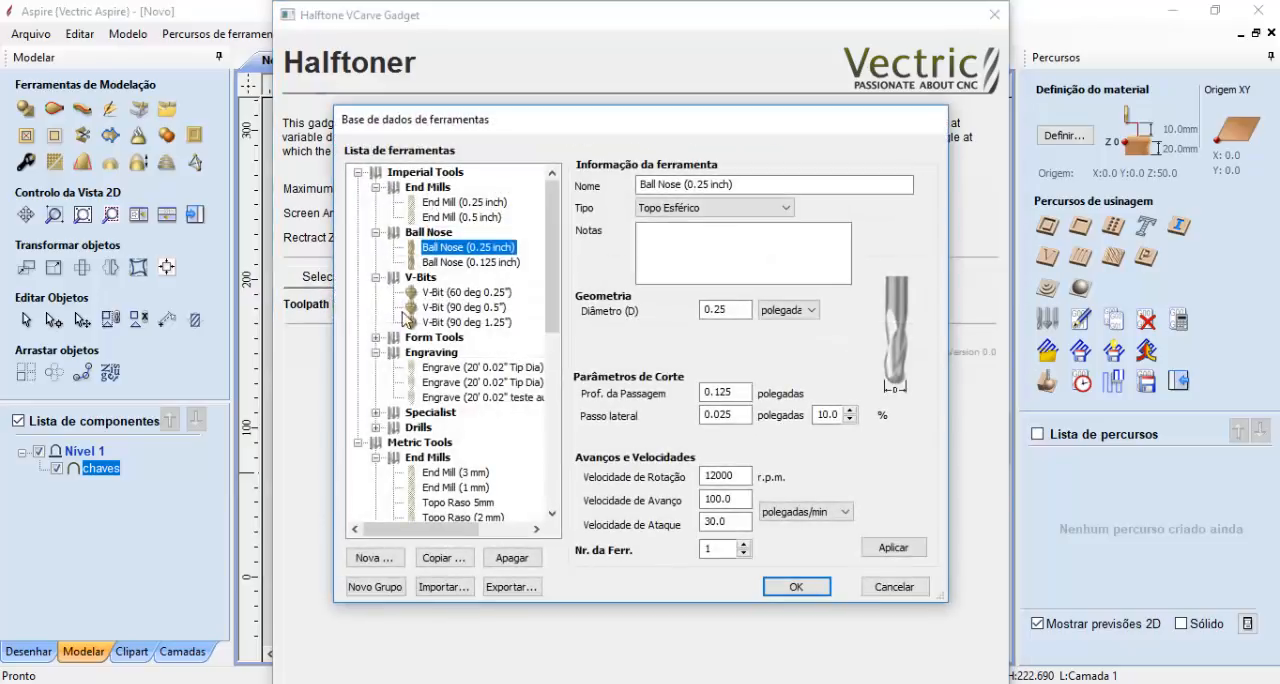
{"action": "left_click_drag", "start_coordinate": [543, 282], "coordinate": [520, 477]}
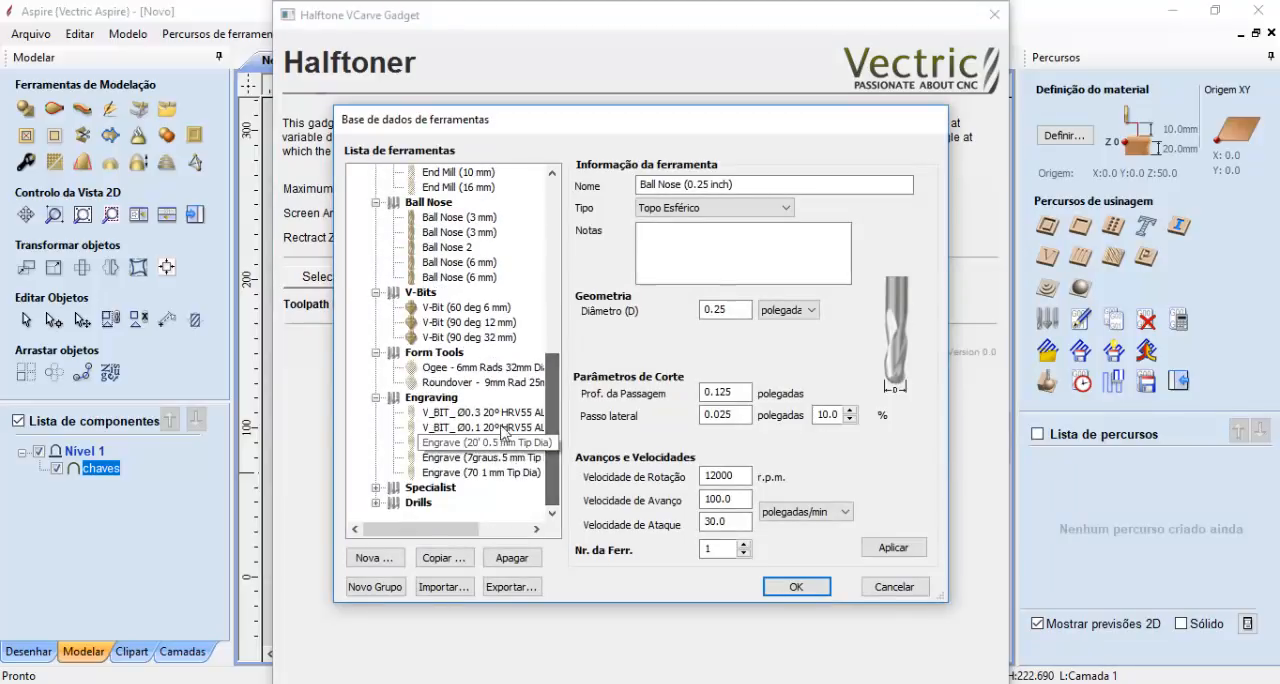
{"action": "left_click", "coordinate": [447, 324]}
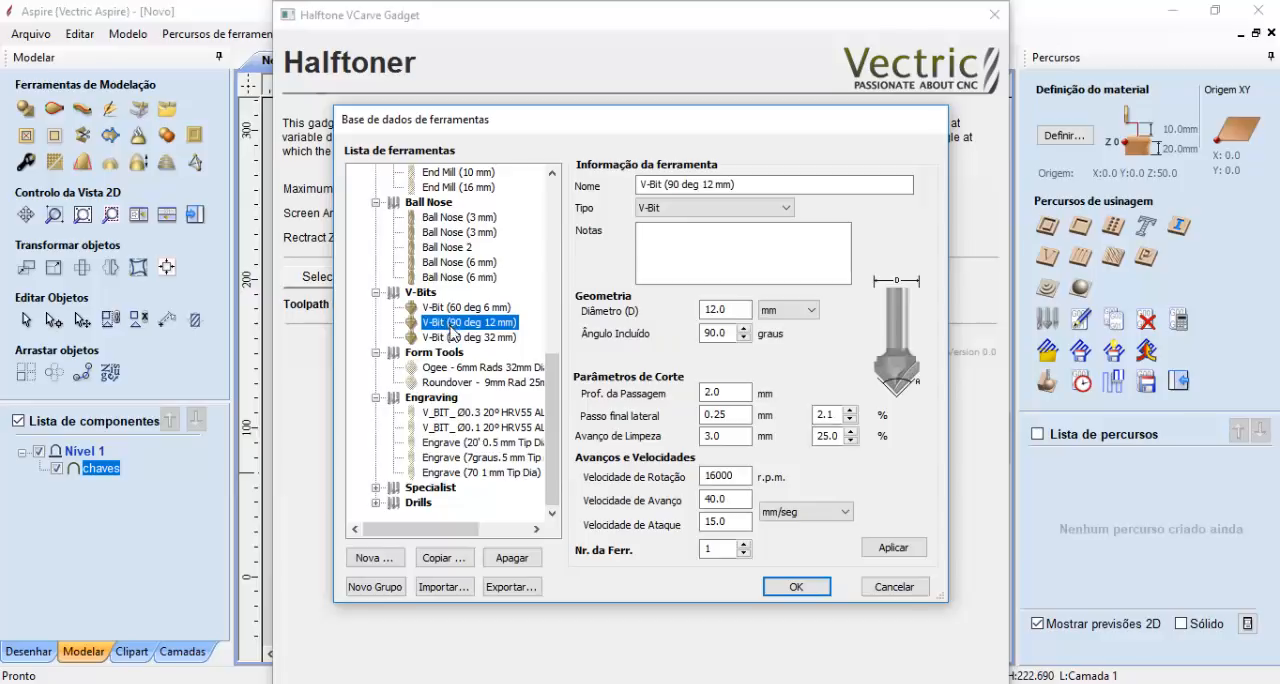
{"action": "left_click", "coordinate": [470, 322]}
{"action": "left_click", "coordinate": [494, 340]}
{"action": "left_click", "coordinate": [491, 323]}
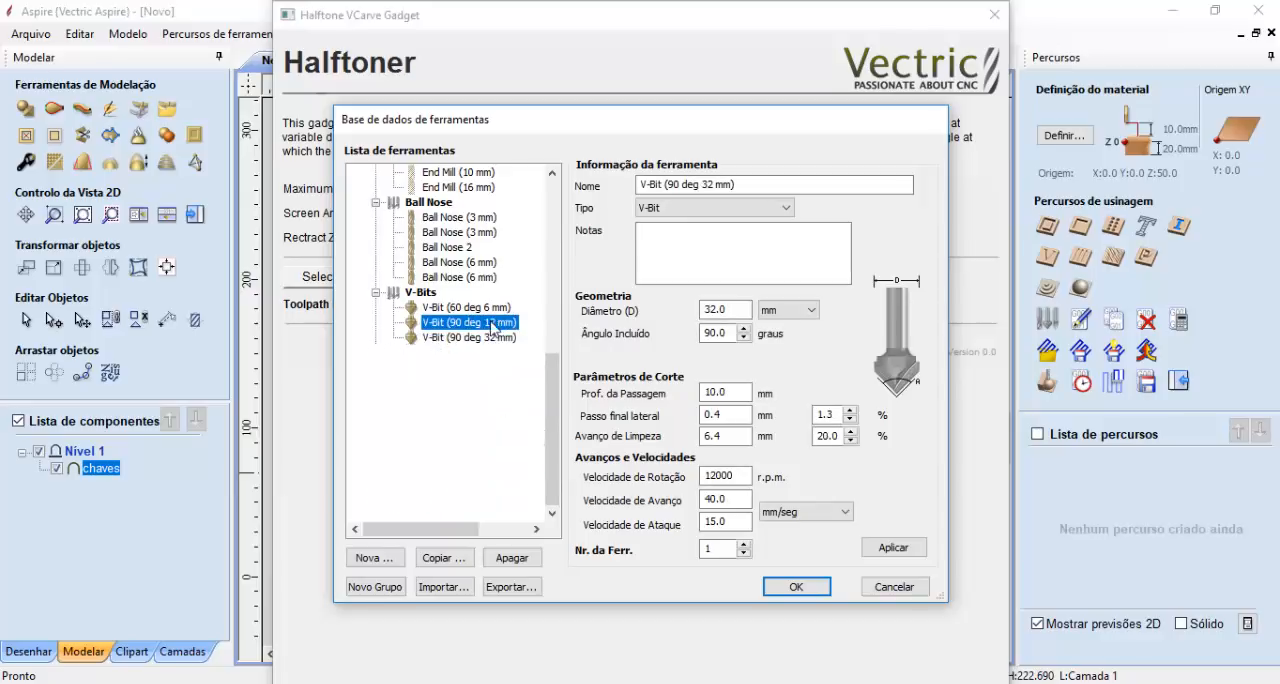
- Review the V-bit's pass depth, stepover, spindle speed and feed rate, and accept it as the gadget's tool
{"action": "left_click", "coordinate": [736, 393]}
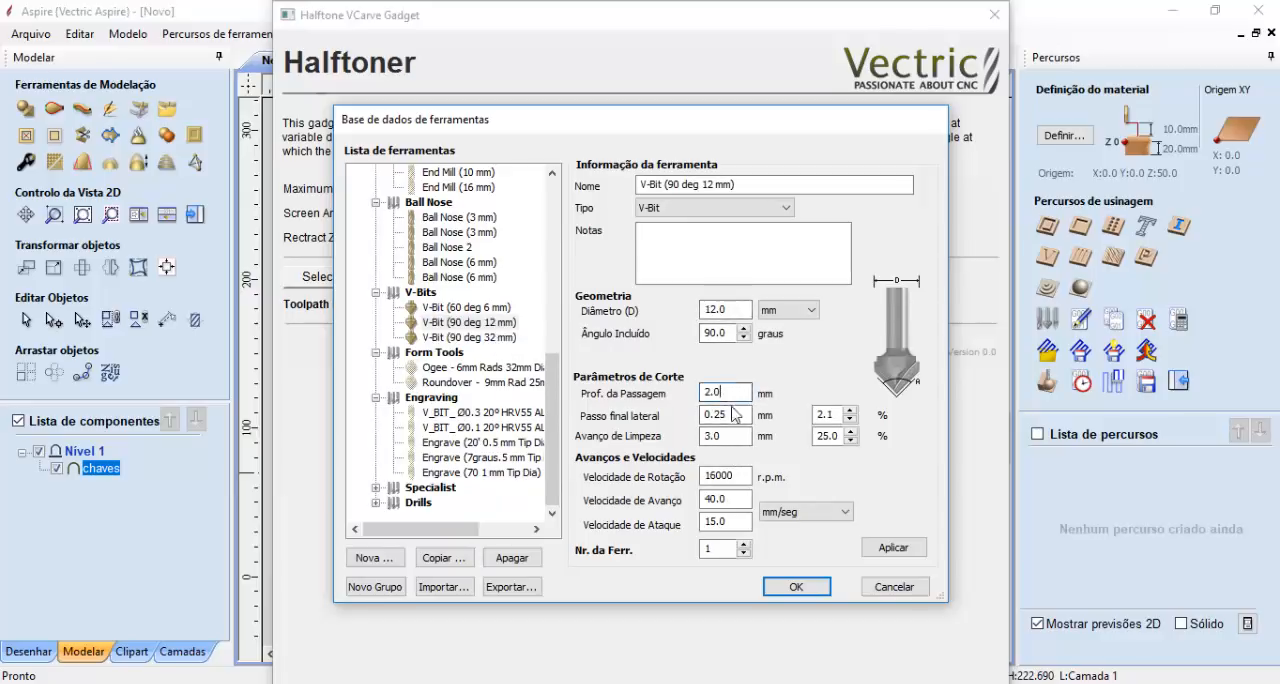
{"action": "left_click", "coordinate": [735, 414]}
{"action": "left_click", "coordinate": [739, 394]}
{"action": "left_click", "coordinate": [737, 433]}
{"action": "left_click", "coordinate": [736, 396]}
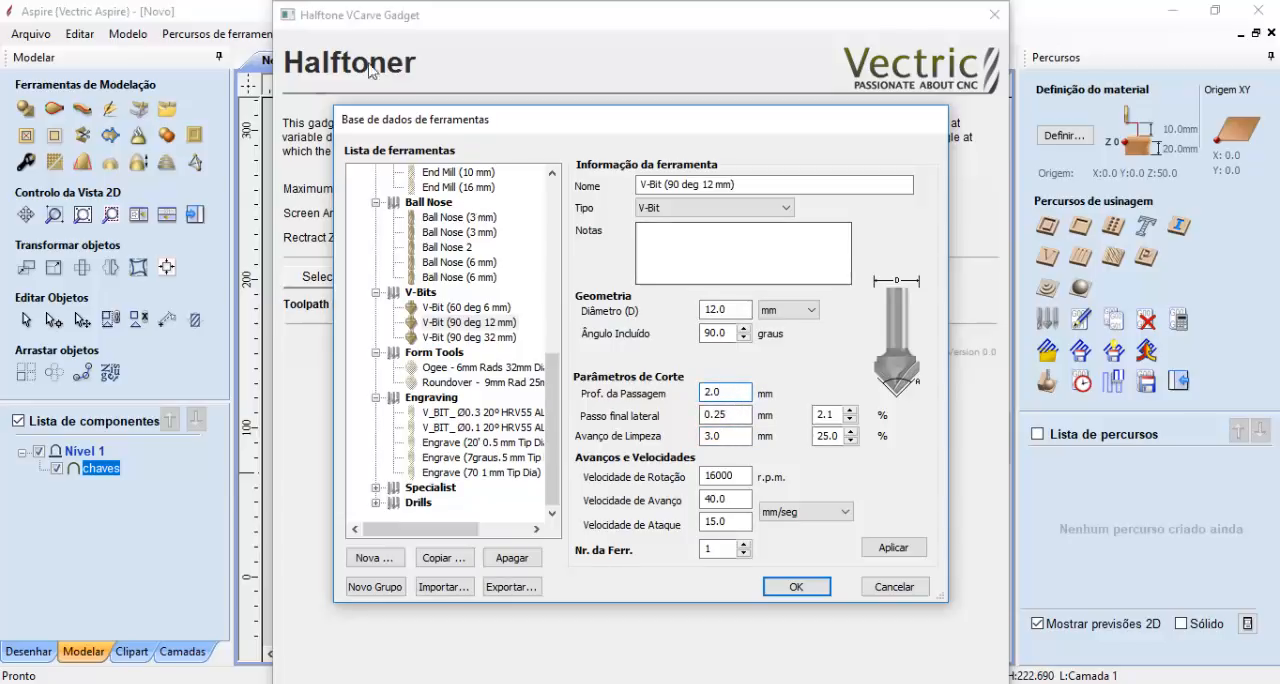
{"action": "left_click", "coordinate": [740, 478]}
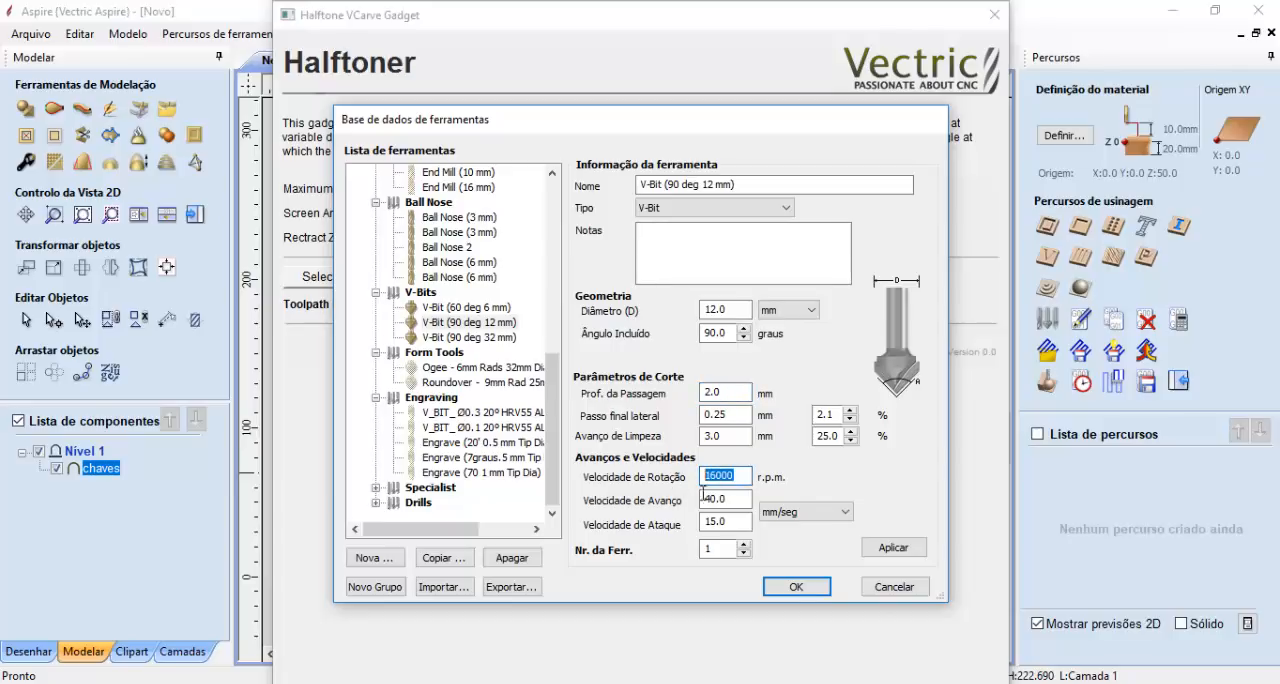
{"action": "key", "text": "Tab"}
{"action": "double_click", "coordinate": [743, 475]}
{"action": "key", "text": "Tab"}
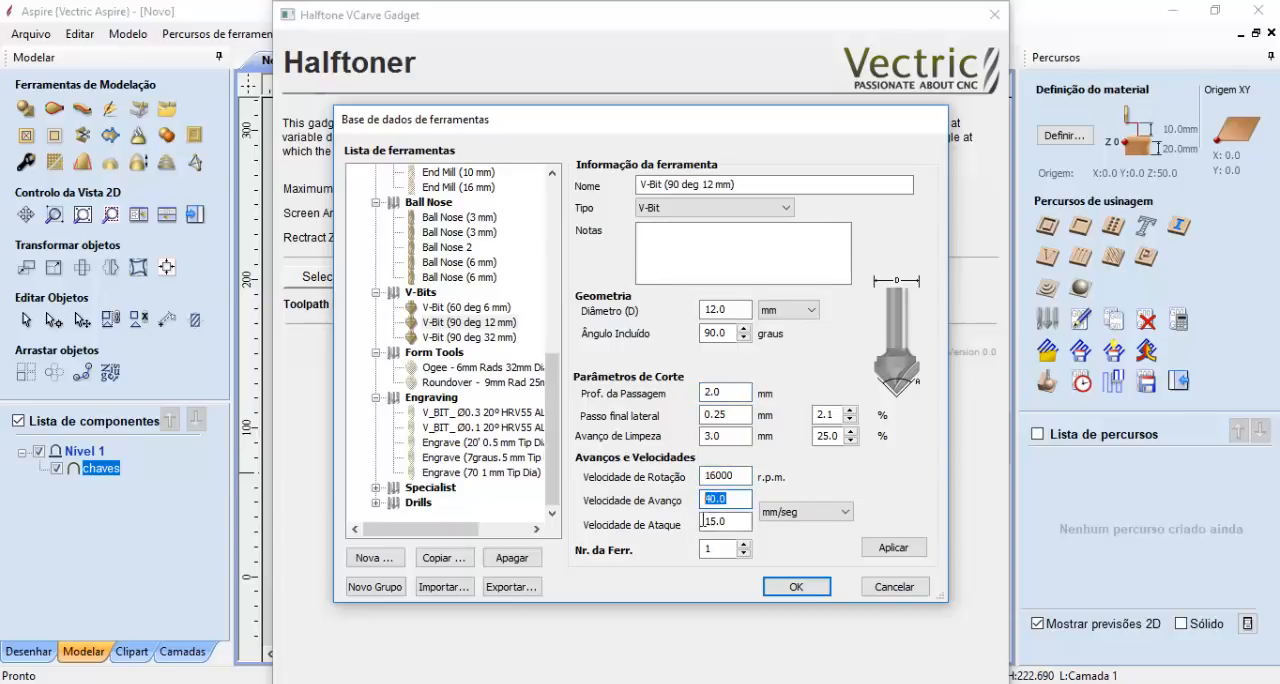
{"action": "left_click", "coordinate": [796, 587]}
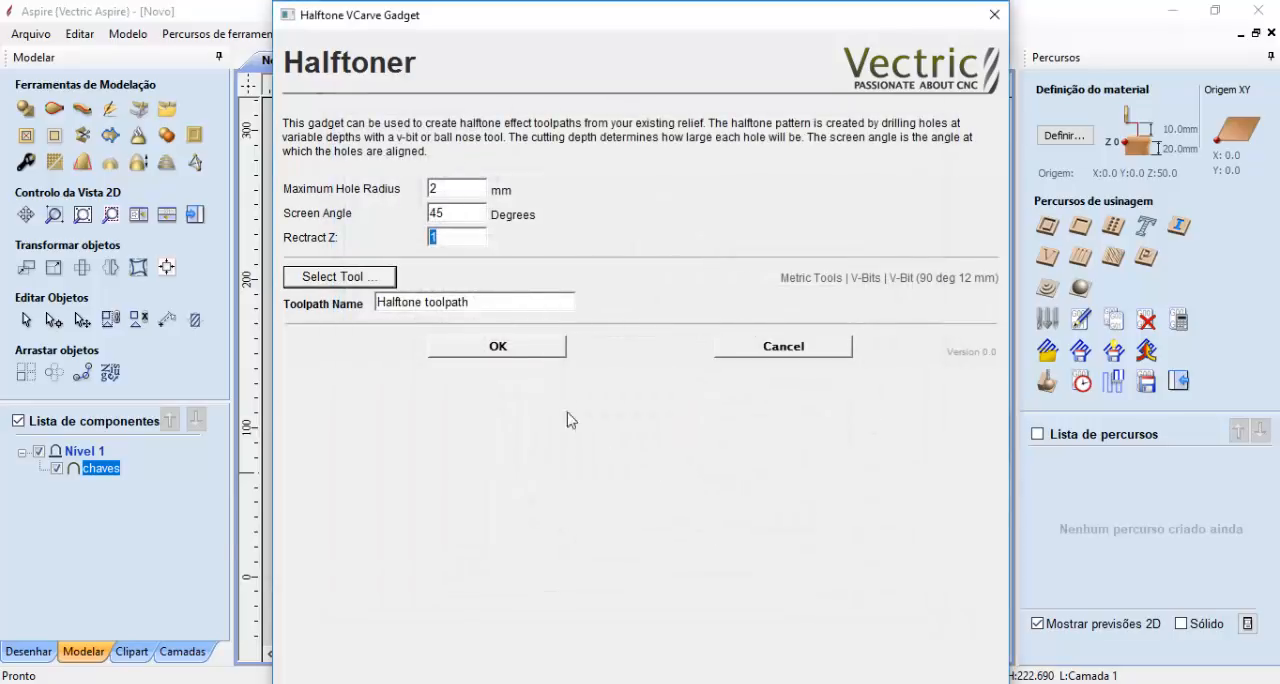
- Name the halftone toolpath 1290g and generate it
{"action": "left_click_drag", "start_coordinate": [492, 308], "coordinate": [349, 304]}
{"action": "type", "text": "90"}
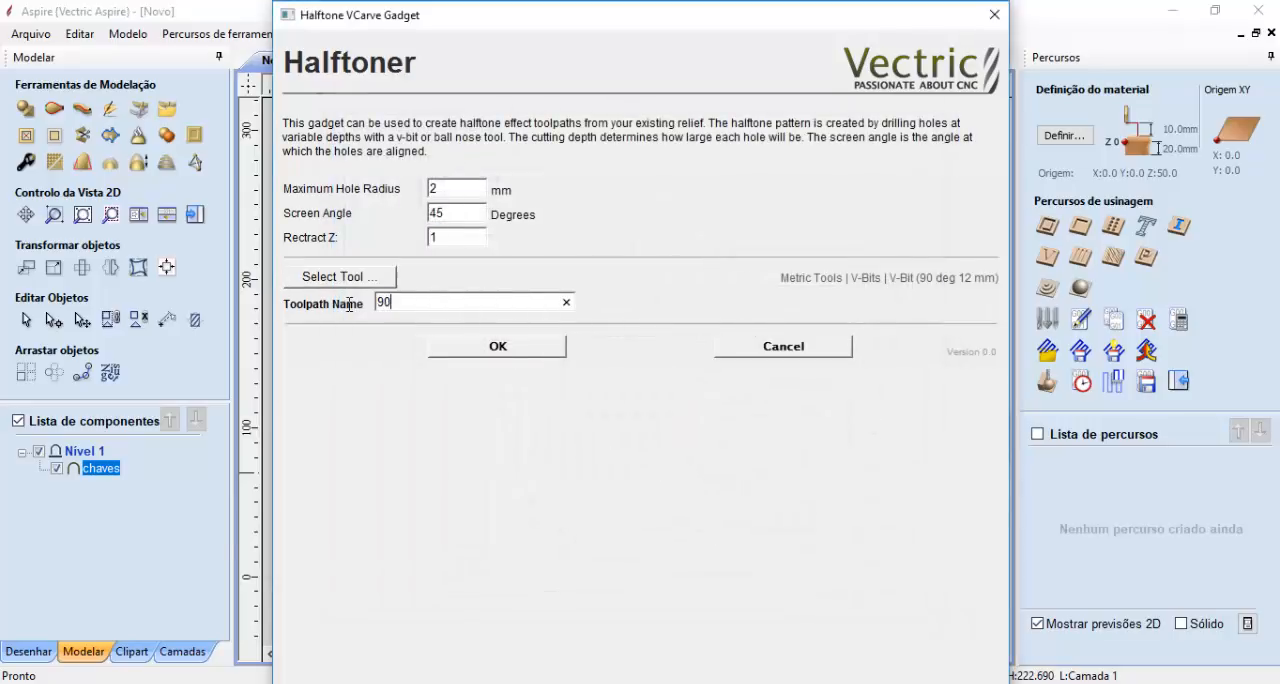
{"action": "key", "text": "BackSpace"}
{"action": "key", "text": "BackSpace"}
{"action": "left_click", "coordinate": [518, 346]}
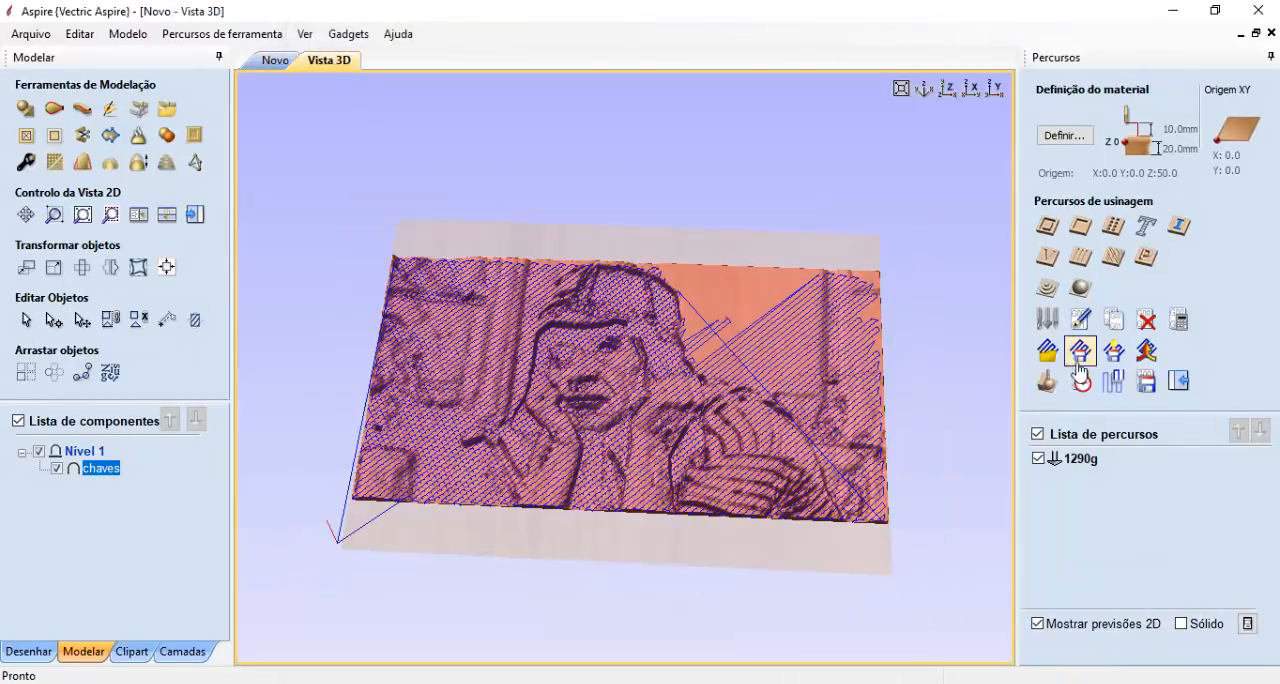
- Simulate the 1290g toolpath on the Cherry material in the 3D view
{"action": "left_click", "coordinate": [1047, 383]}
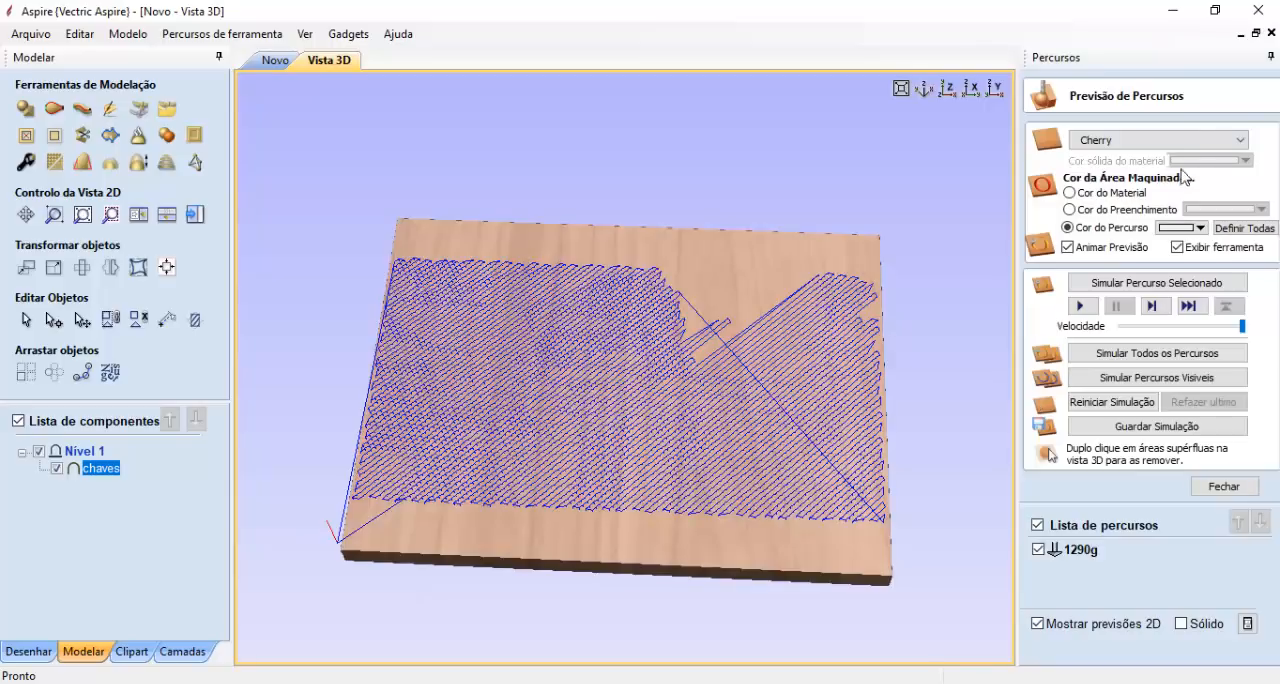
{"action": "middle_click_drag", "start_coordinate": [825, 310], "coordinate": [814, 292]}
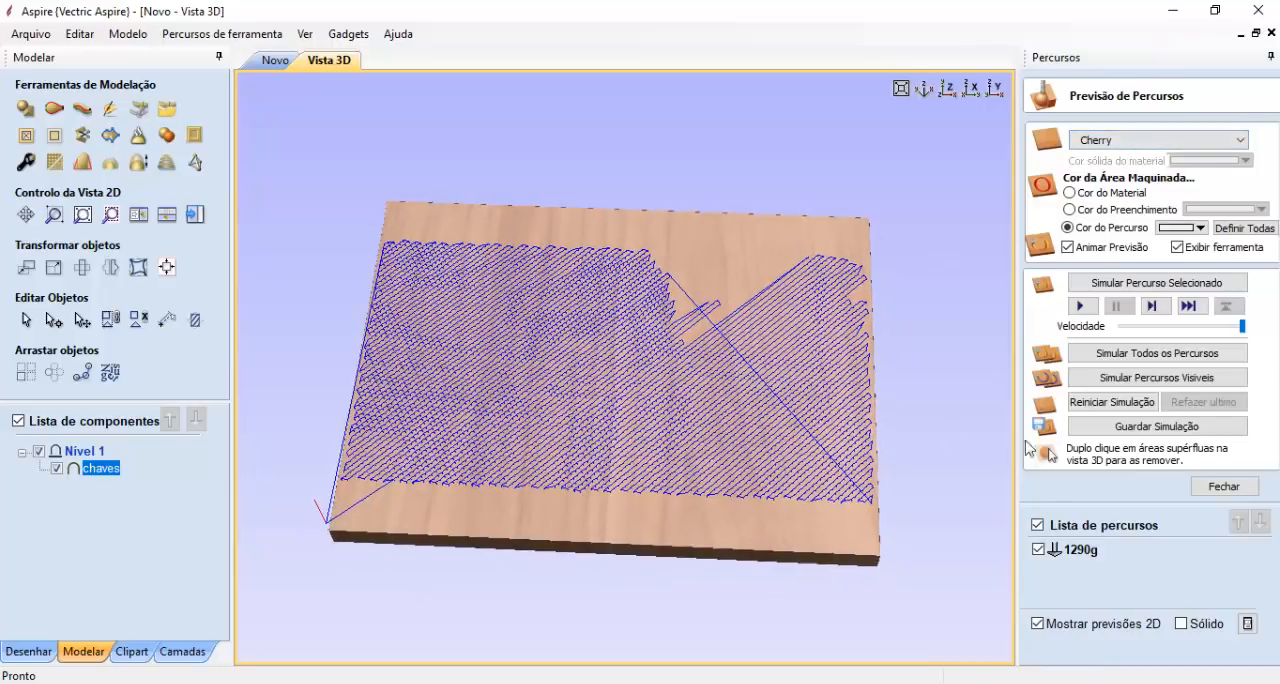
{"action": "left_click", "coordinate": [1090, 287]}
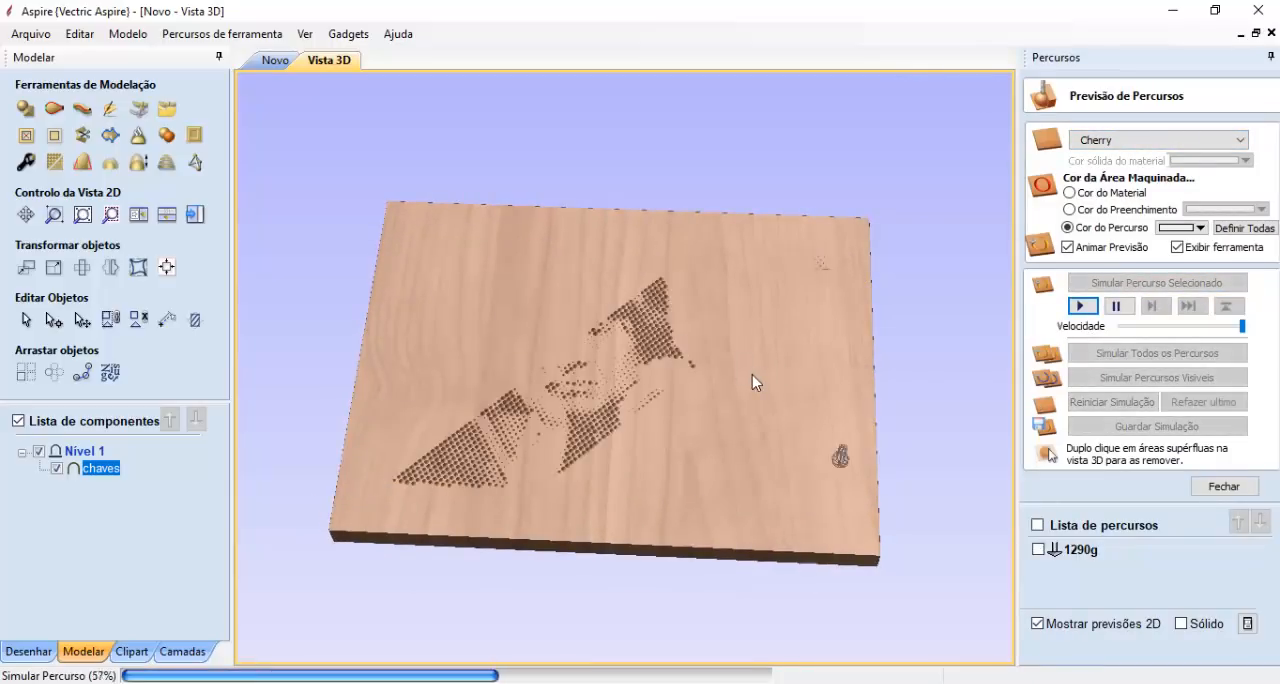
- Examine the simulated halftone portrait from several angles and look closely at the individual conical holes
{"action": "left_click_drag", "start_coordinate": [597, 369], "coordinate": [490, 435]}
{"action": "scroll", "coordinate": [640, 397], "scroll_direction": "up", "scroll_amount": 2}
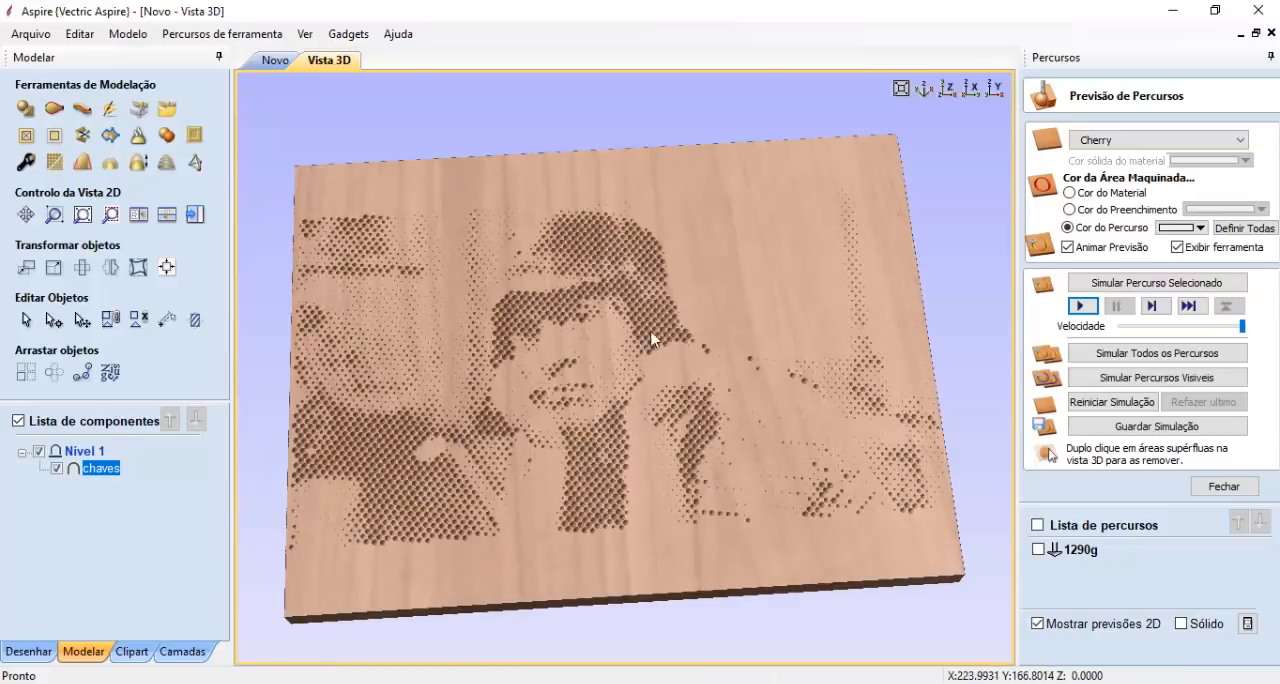
{"action": "left_click_drag", "start_coordinate": [651, 340], "coordinate": [700, 420]}
{"action": "left_click_drag", "start_coordinate": [674, 374], "coordinate": [683, 348]}
{"action": "scroll", "coordinate": [664, 340], "scroll_direction": "up", "scroll_amount": 2}
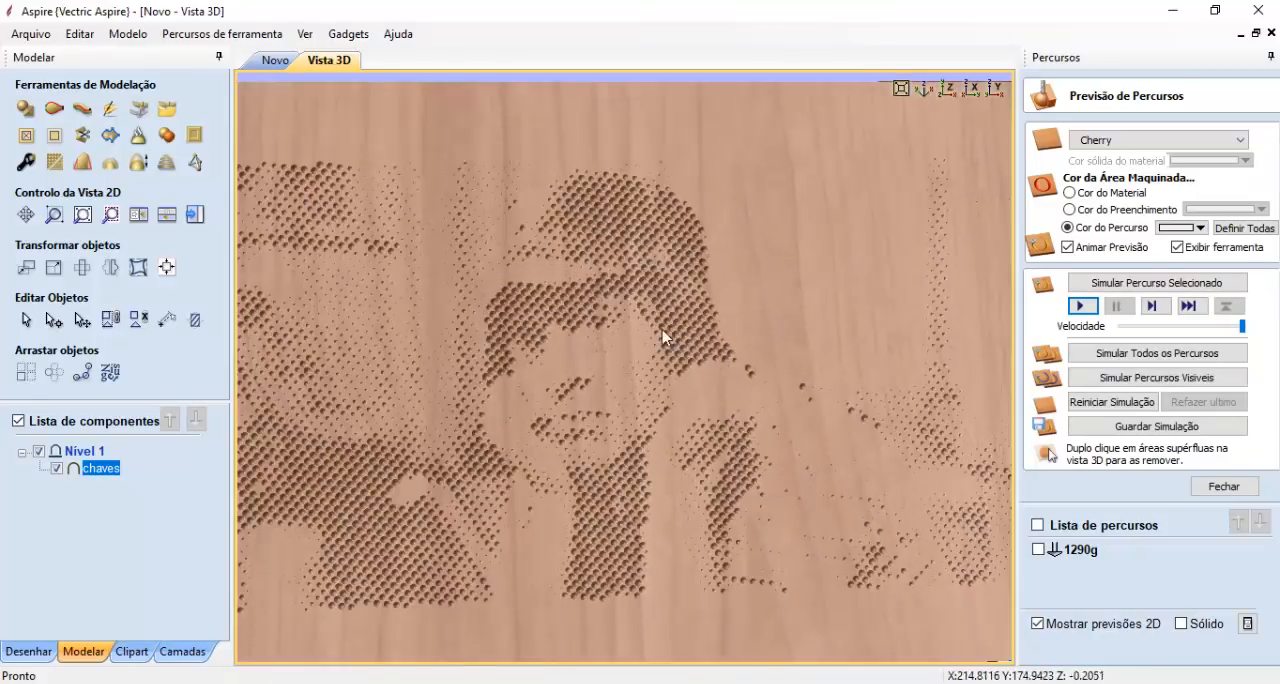
{"action": "left_click_drag", "start_coordinate": [674, 457], "coordinate": [763, 378]}
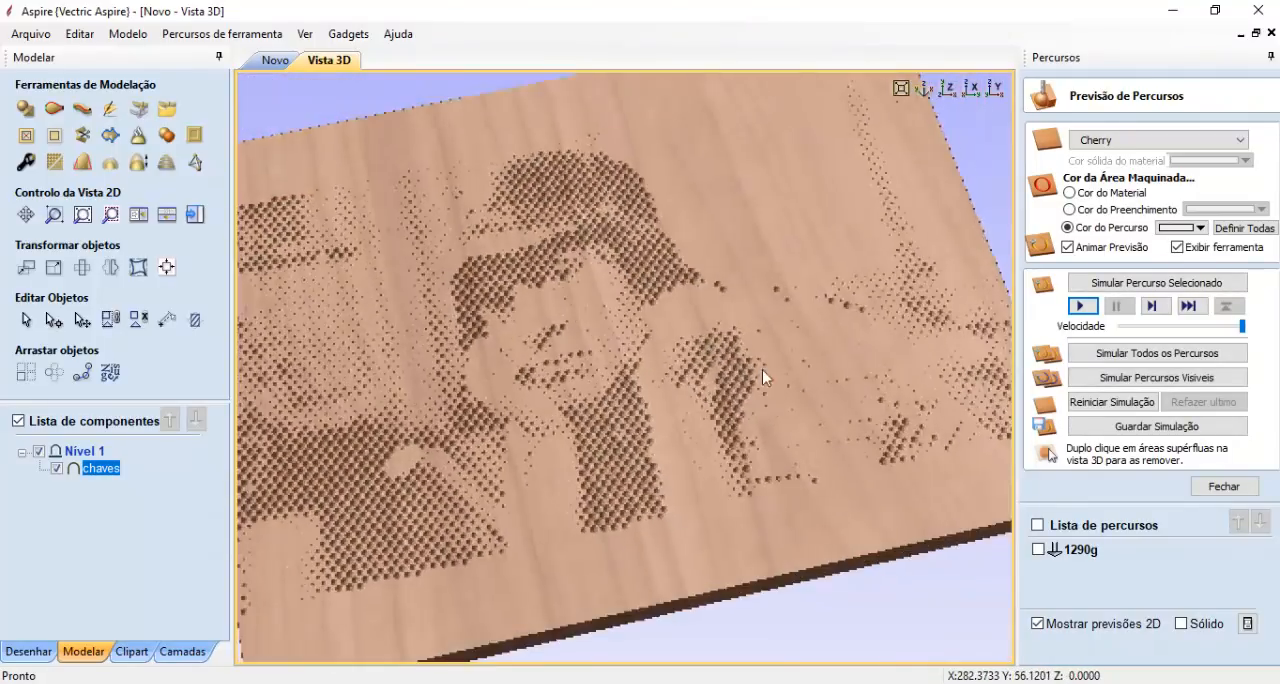
{"action": "scroll", "coordinate": [737, 403], "scroll_direction": "up", "scroll_amount": 6}
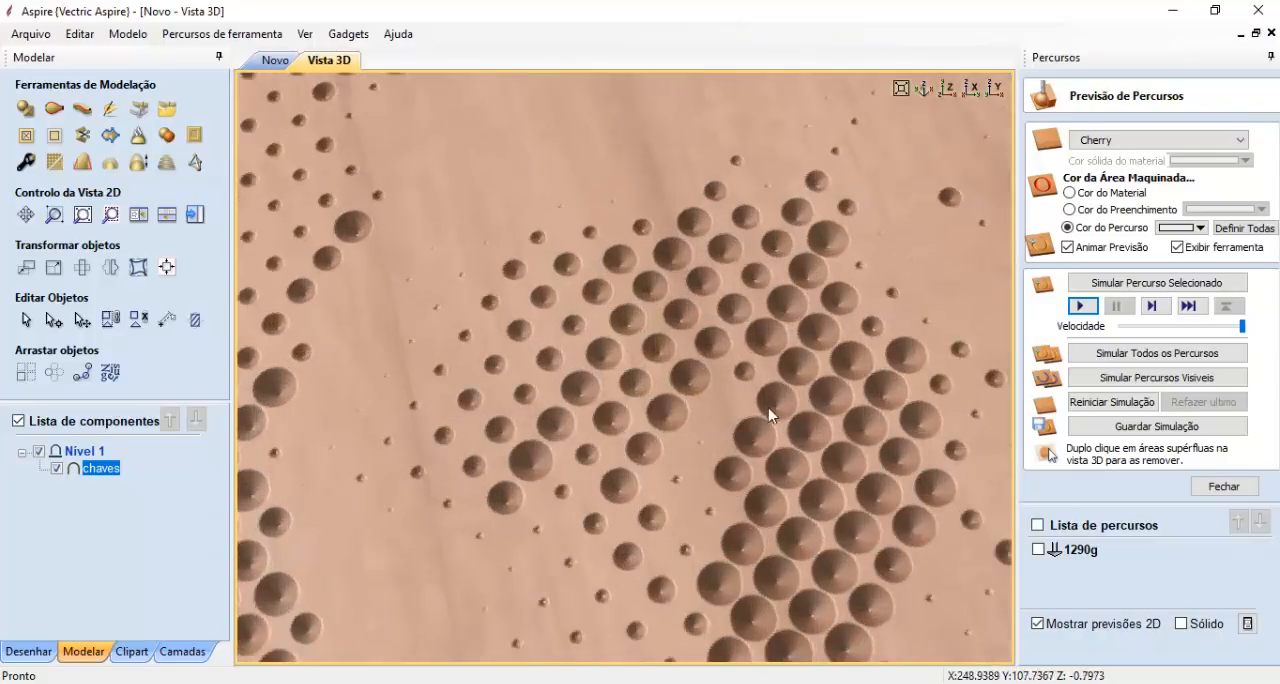
{"action": "scroll", "coordinate": [780, 399], "scroll_direction": "up", "scroll_amount": 5}
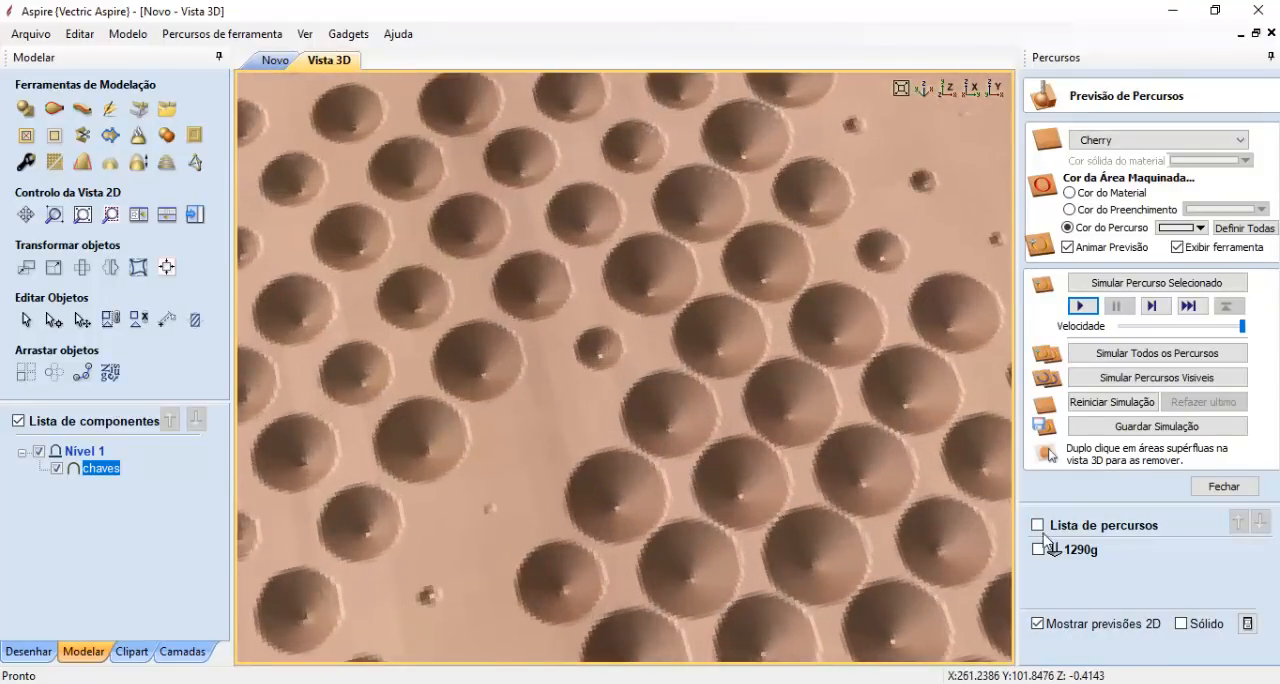
- Show the toolpath lines over the simulated engraving and inspect the plunge moves into the holes
{"action": "left_click", "coordinate": [1038, 525]}
{"action": "left_click_drag", "start_coordinate": [837, 480], "coordinate": [690, 342]}
{"action": "scroll", "coordinate": [690, 342], "scroll_direction": "up", "scroll_amount": 4}
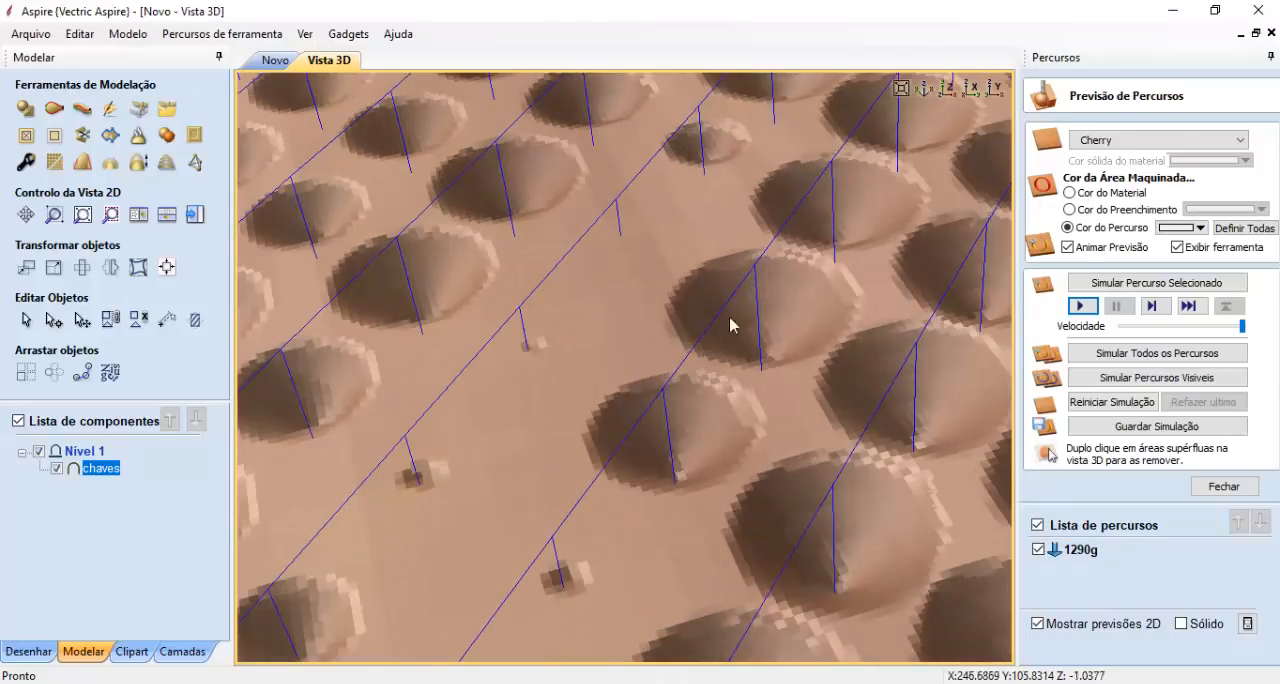
{"action": "scroll", "coordinate": [740, 369], "scroll_direction": "down", "scroll_amount": 5}
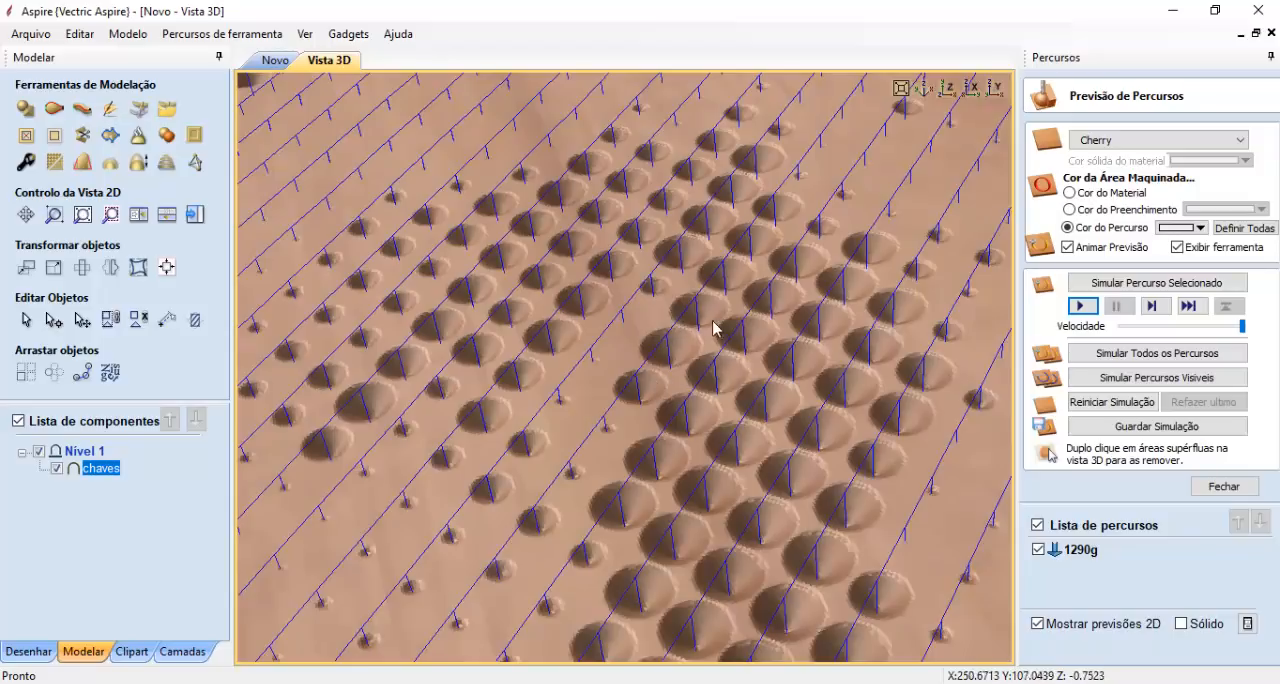
{"action": "scroll", "coordinate": [690, 364], "scroll_direction": "down", "scroll_amount": 1}
{"action": "scroll", "coordinate": [743, 378], "scroll_direction": "down", "scroll_amount": 2}
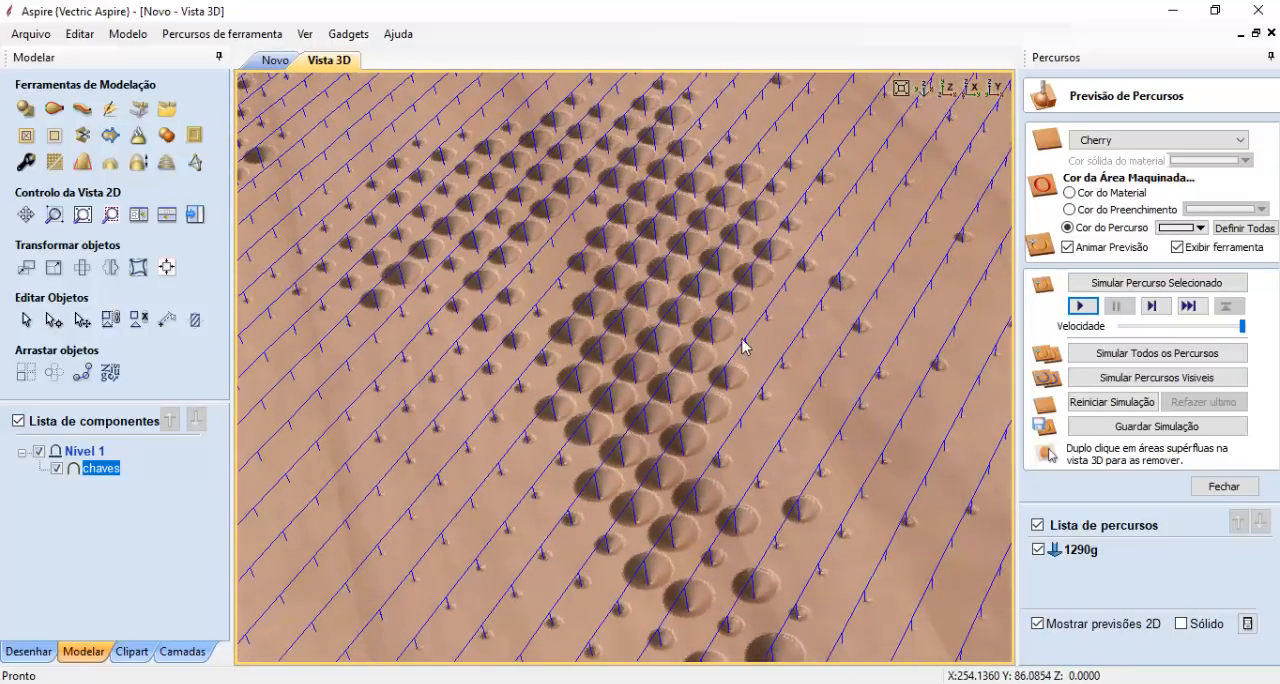
{"action": "scroll", "coordinate": [574, 371], "scroll_direction": "down", "scroll_amount": 5}
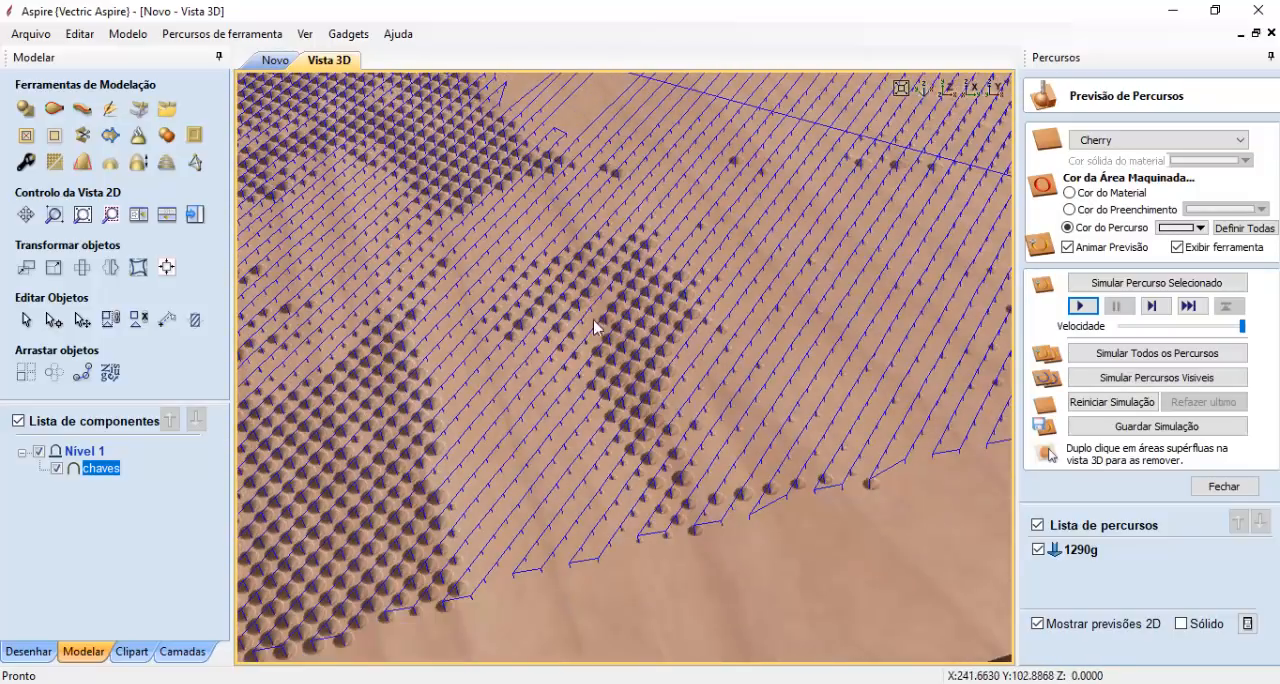
- Check the cutting depth in the 1290g toolpath's settings and view its lines over the chaves relief
{"action": "double_click", "coordinate": [1061, 552]}
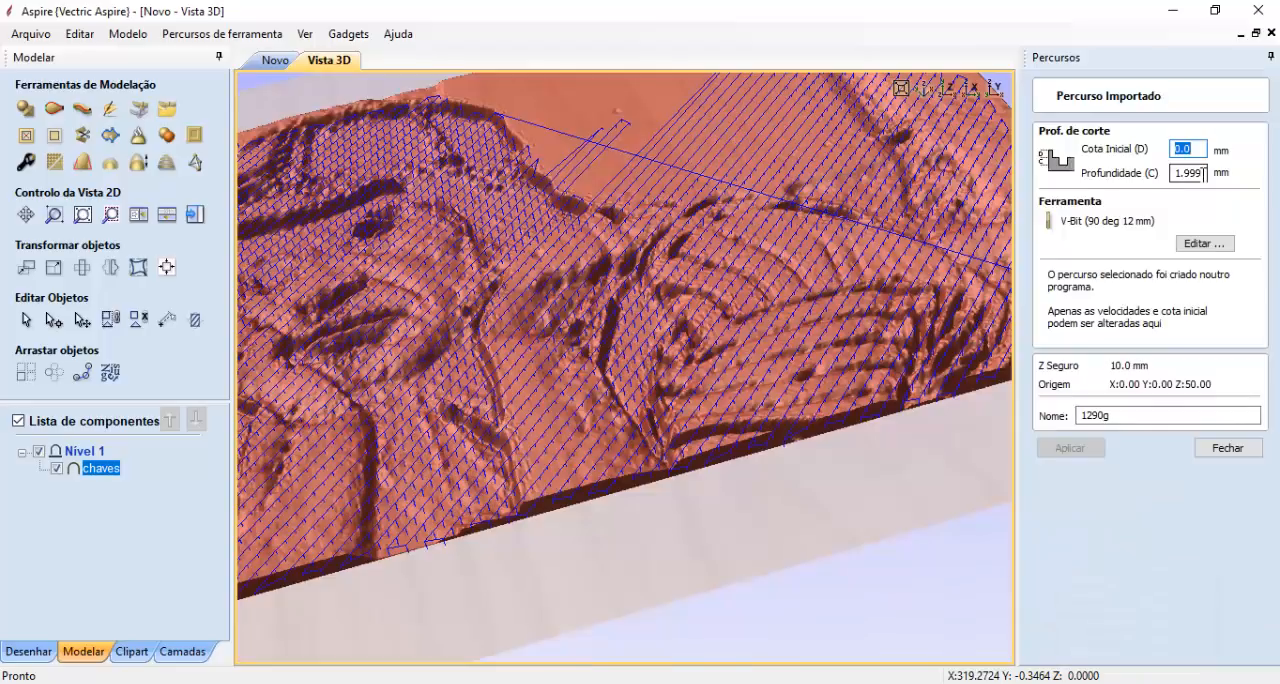
{"action": "left_click", "coordinate": [1240, 449]}
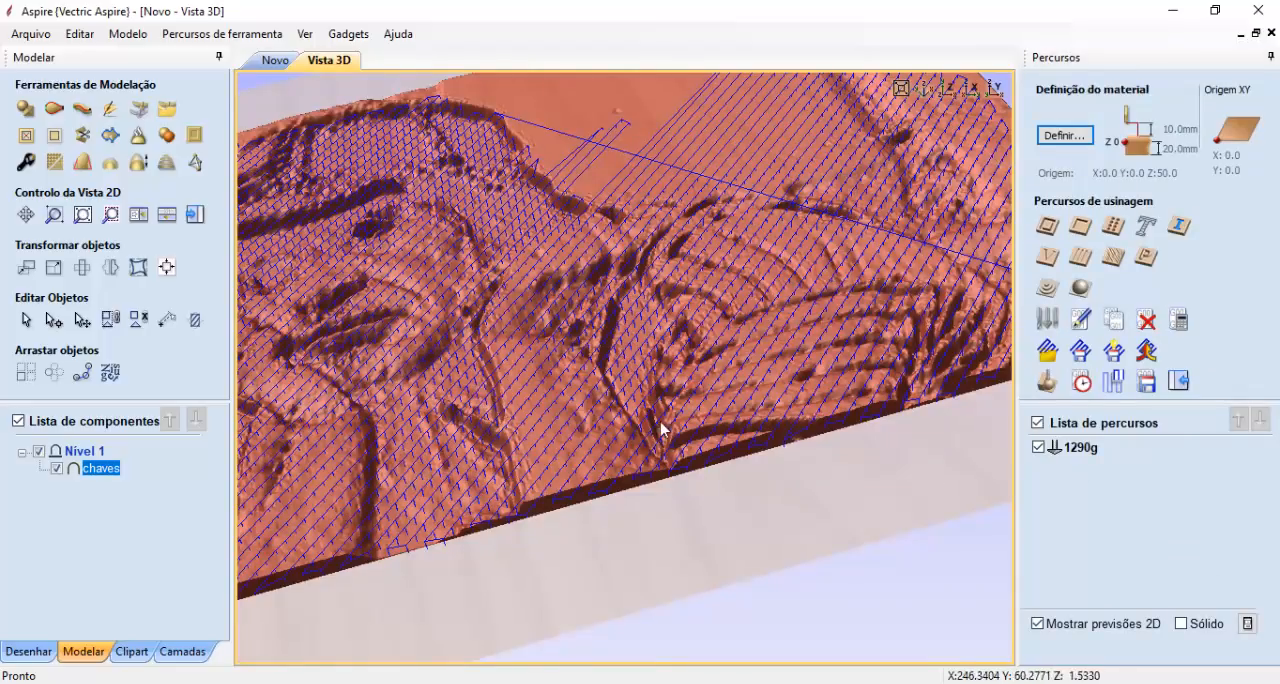
{"action": "left_click_drag", "start_coordinate": [663, 429], "coordinate": [689, 447]}
{"action": "scroll", "coordinate": [688, 440], "scroll_direction": "down", "scroll_amount": 1}
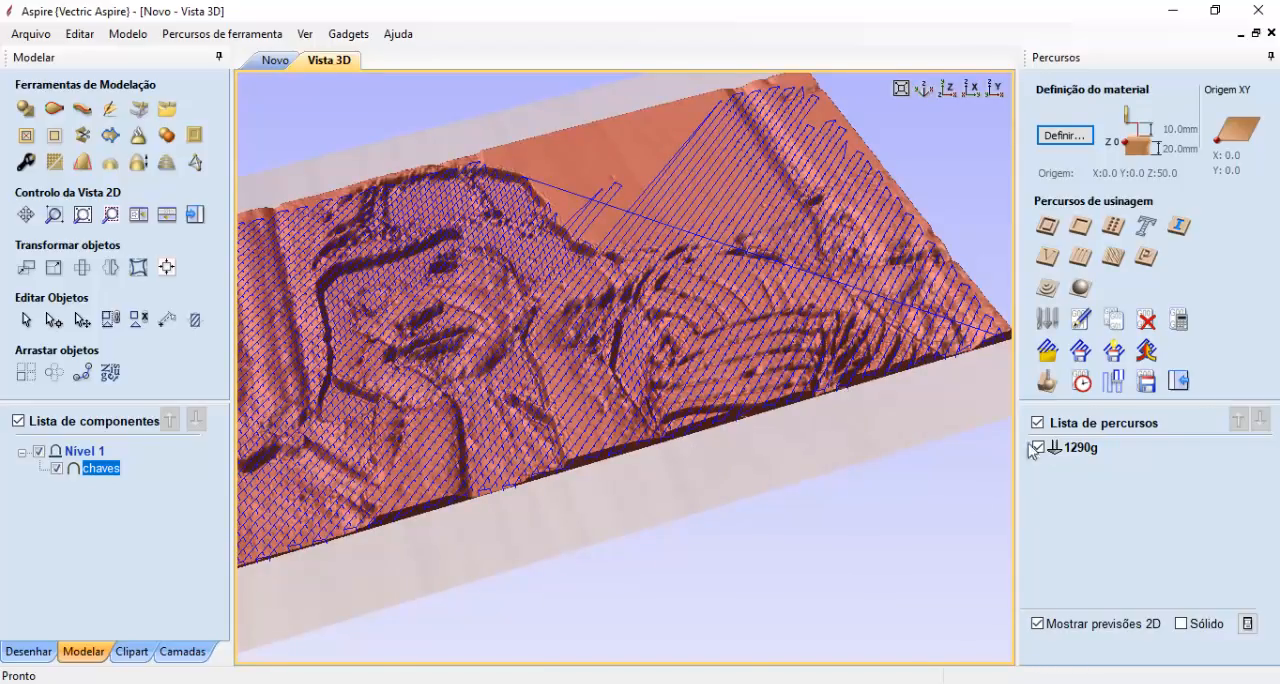
- Reopen the toolpath preview, inspect the simulated engraving and hide the 1290g toolpath lines
{"action": "mouse_move", "coordinate": [1057, 455]}
{"action": "left_click", "coordinate": [1048, 383]}
{"action": "scroll", "coordinate": [737, 428], "scroll_direction": "up", "scroll_amount": 2}
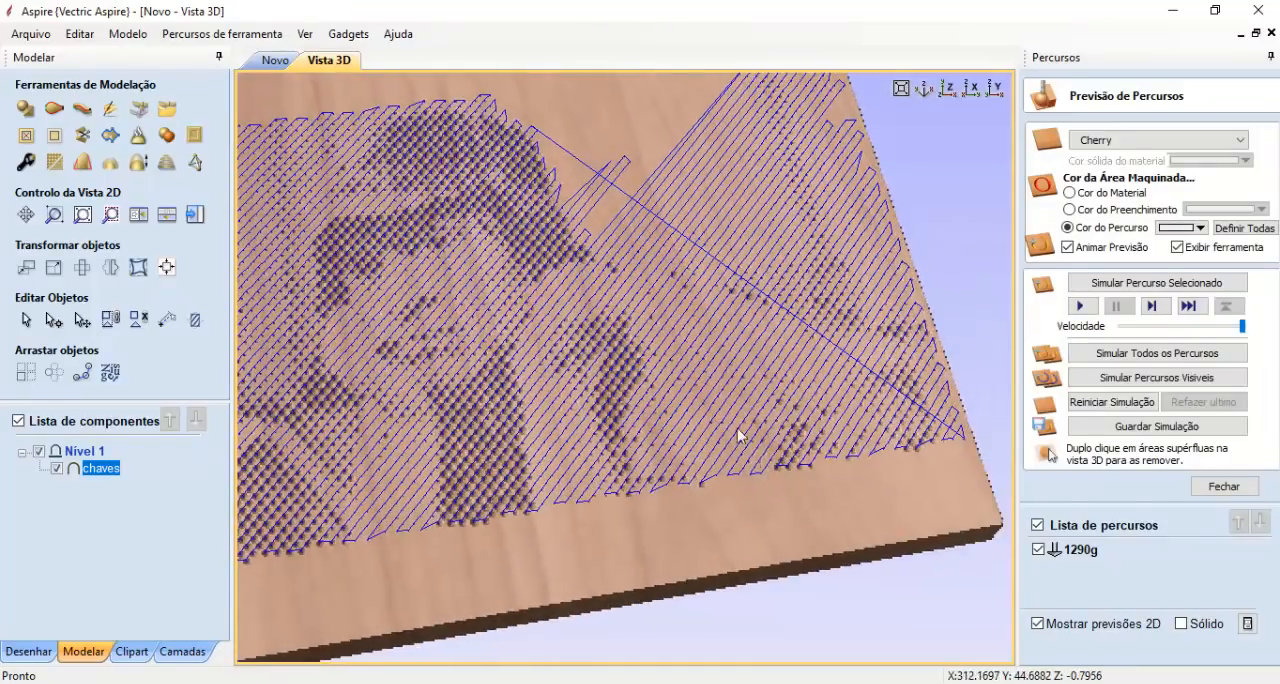
{"action": "scroll", "coordinate": [737, 428], "scroll_direction": "down", "scroll_amount": 4}
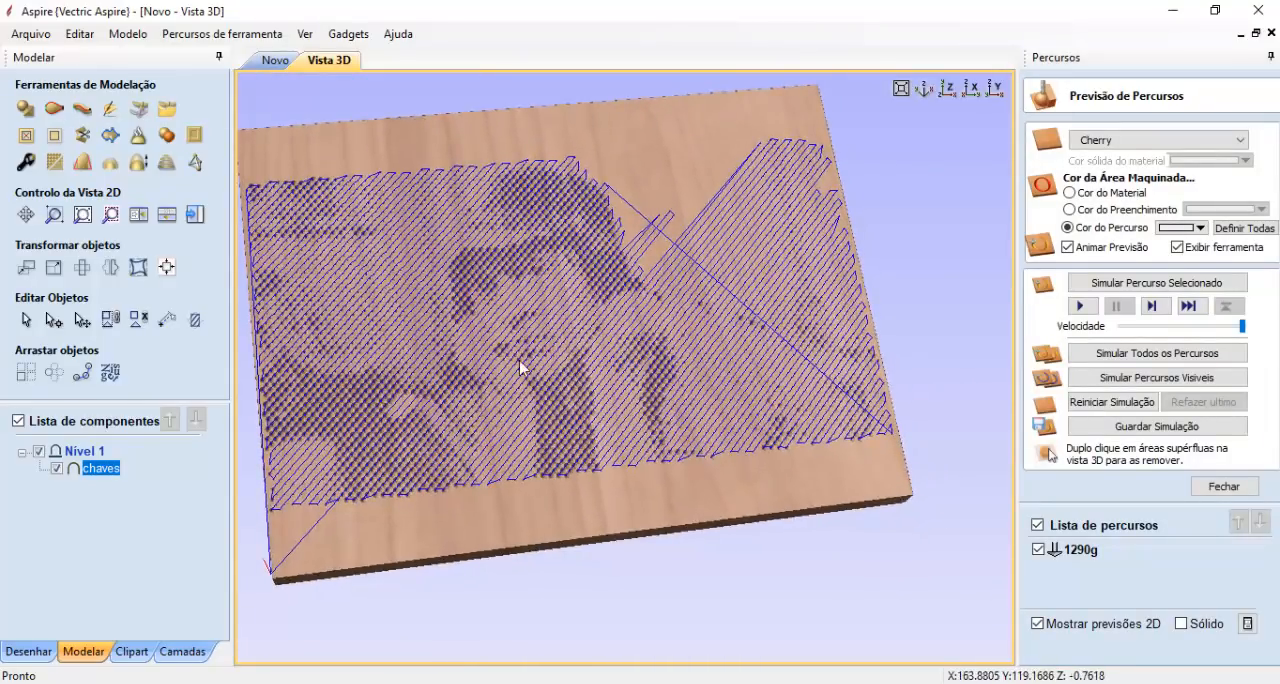
{"action": "left_click", "coordinate": [1039, 550]}
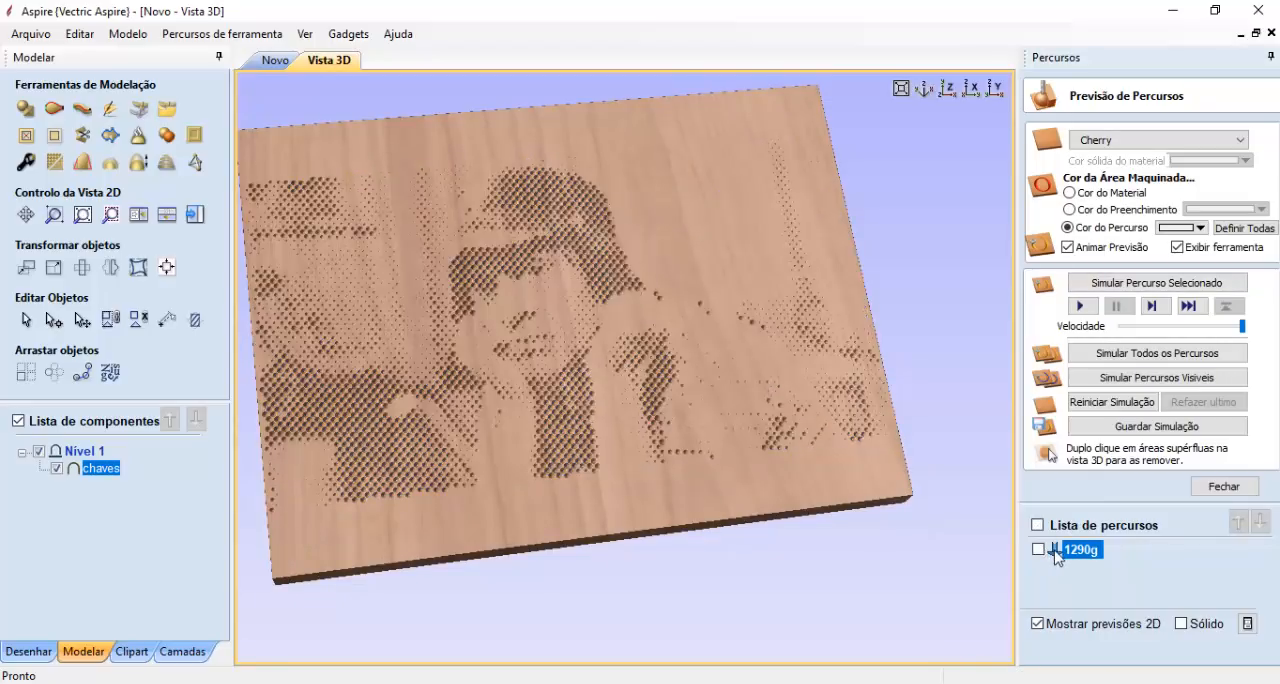
- Compare the machined-area colour options, keep the toolpath colour option and set the 1290g toolpath's colour to black
{"action": "left_click", "coordinate": [1090, 194]}
{"action": "left_click", "coordinate": [1096, 212]}
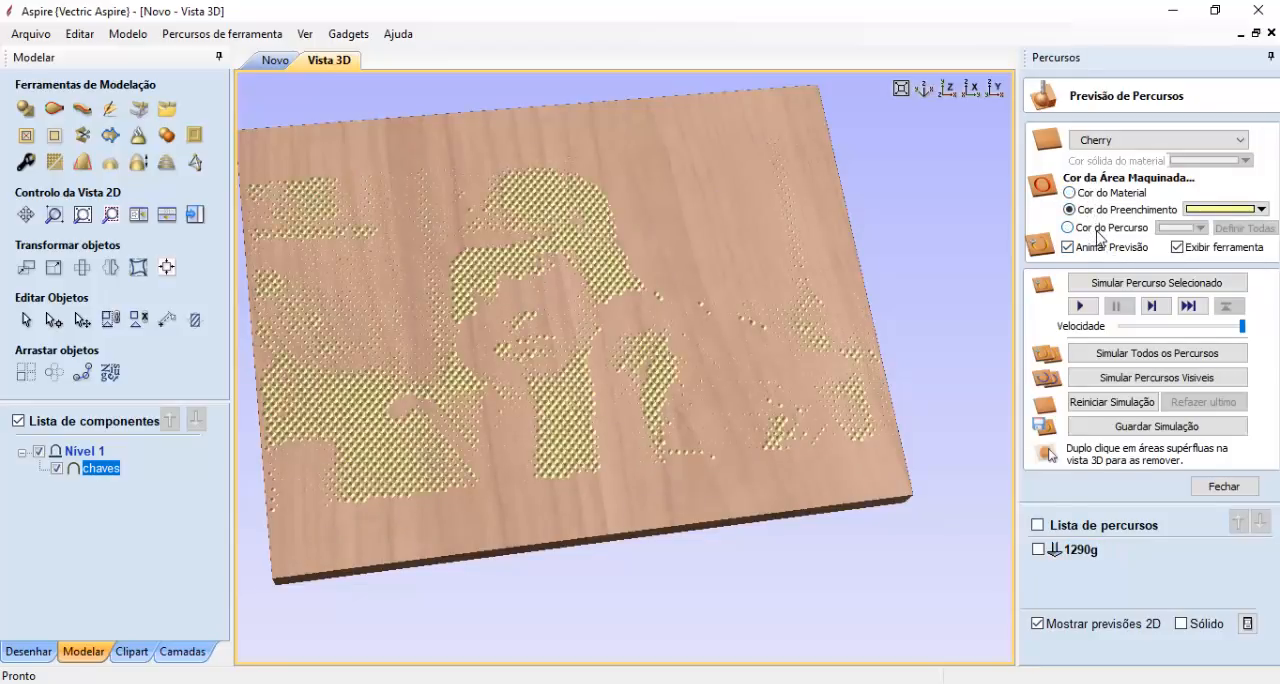
{"action": "left_click", "coordinate": [1099, 229]}
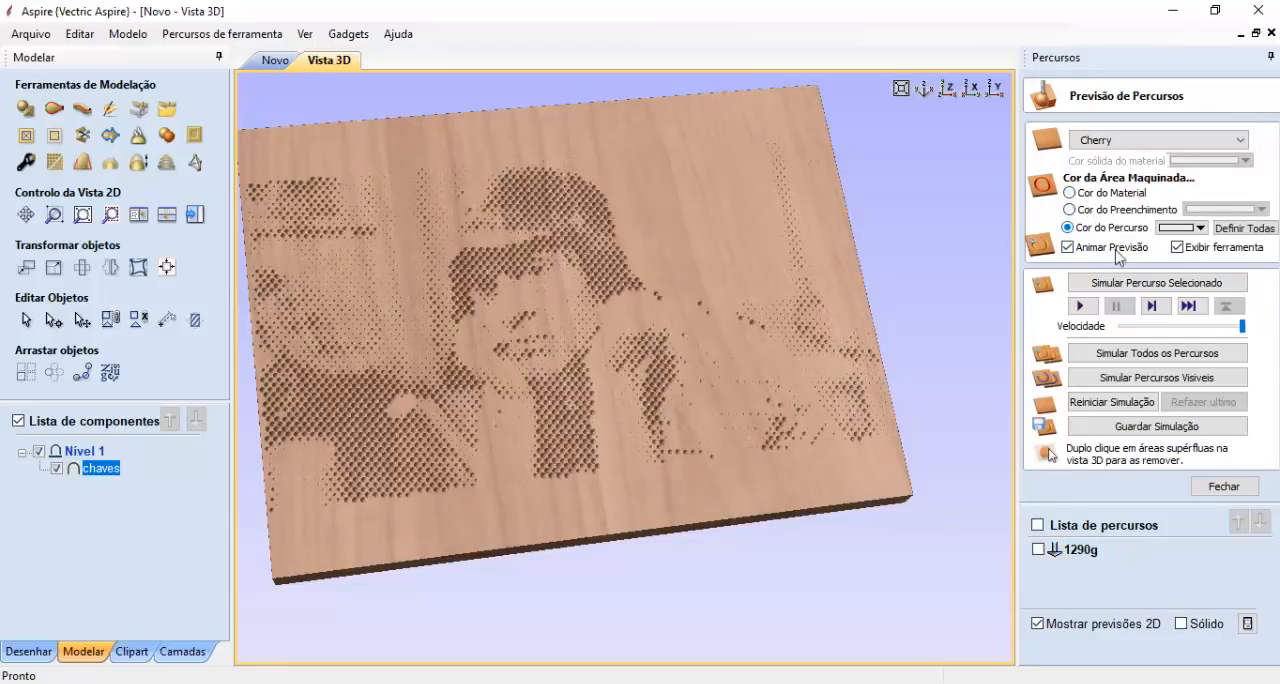
{"action": "left_click", "coordinate": [1185, 230]}
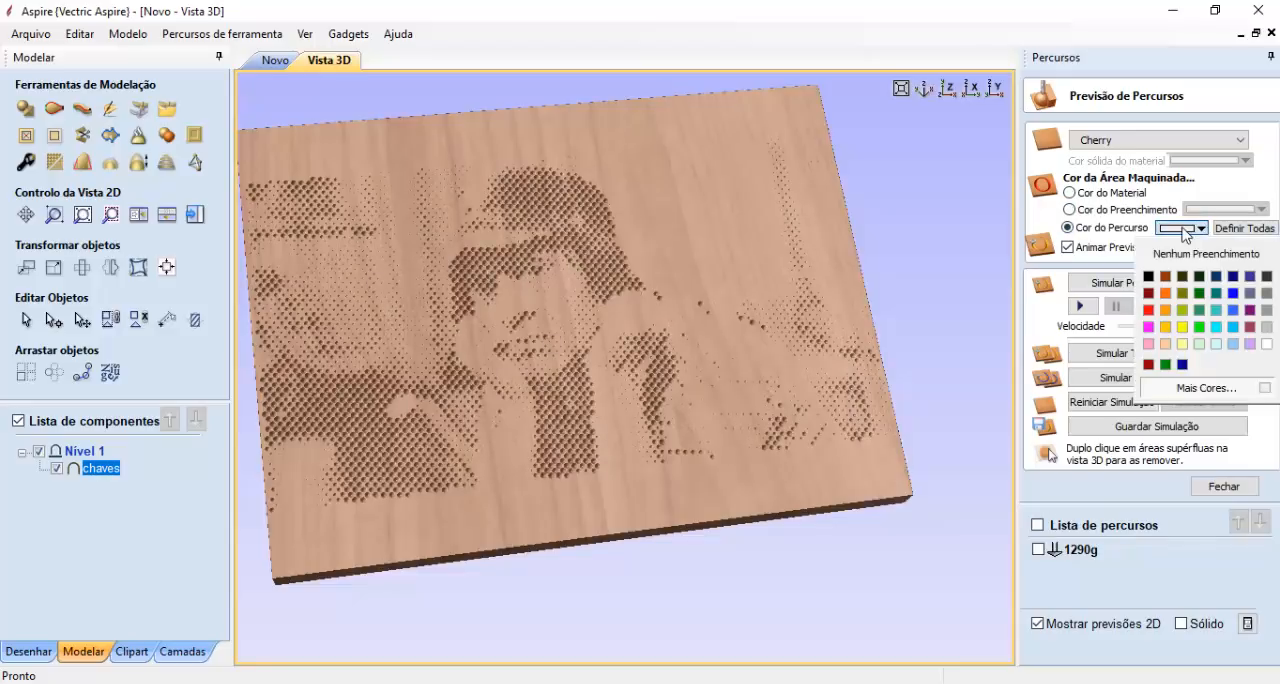
{"action": "left_click", "coordinate": [1148, 276]}
{"action": "scroll", "coordinate": [697, 387], "scroll_direction": "down", "scroll_amount": 2}
{"action": "scroll", "coordinate": [697, 387], "scroll_direction": "down", "scroll_amount": 1}
{"action": "left_click_drag", "start_coordinate": [697, 387], "coordinate": [692, 430]}
{"action": "scroll", "coordinate": [556, 345], "scroll_direction": "up", "scroll_amount": 4}
{"action": "scroll", "coordinate": [623, 343], "scroll_direction": "down", "scroll_amount": 2}
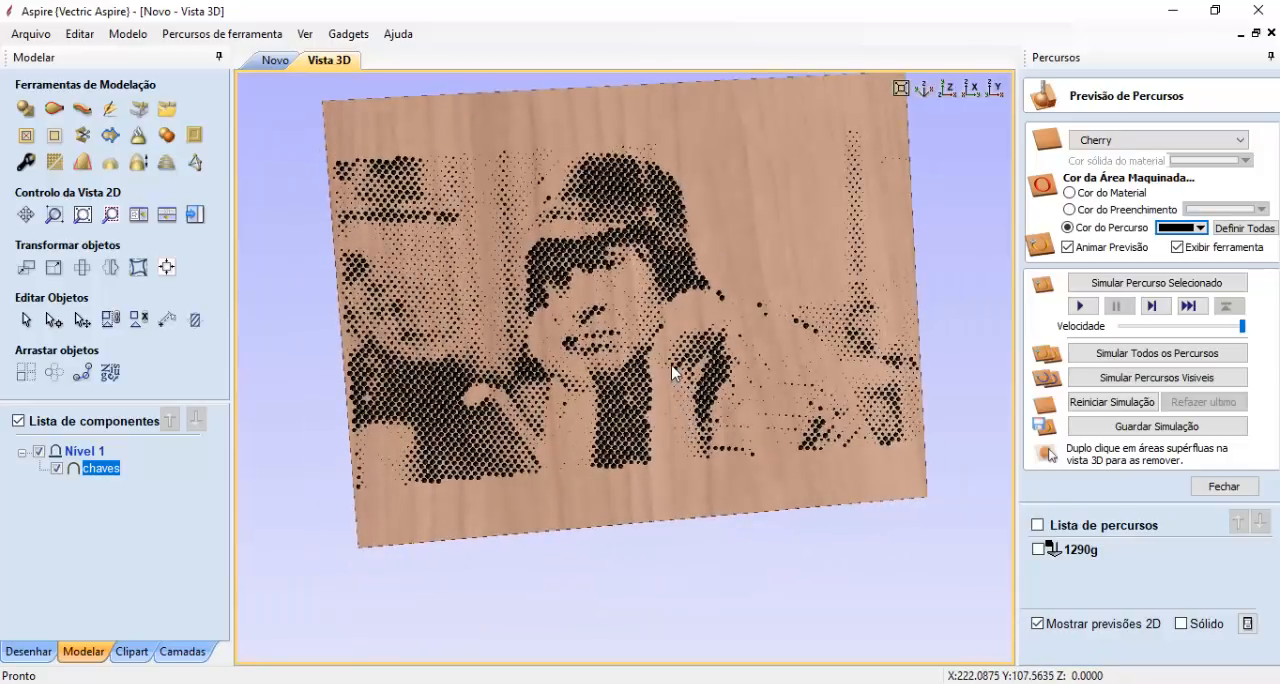
{"action": "left_click_drag", "start_coordinate": [677, 363], "coordinate": [611, 341]}
- Start the Halftoner gadget with a maximum hole radius of 1 mm and the V-Bit (60 deg 6 mm) tool
{"action": "left_click", "coordinate": [348, 33]}
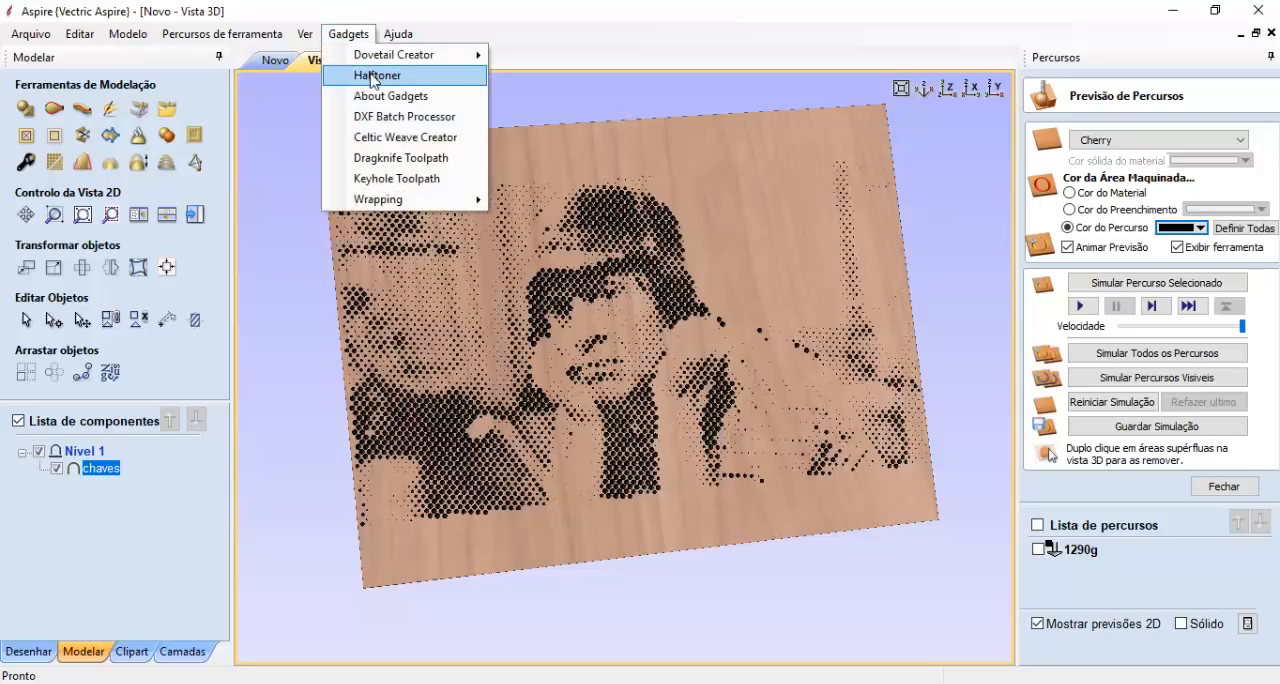
{"action": "left_click", "coordinate": [377, 76]}
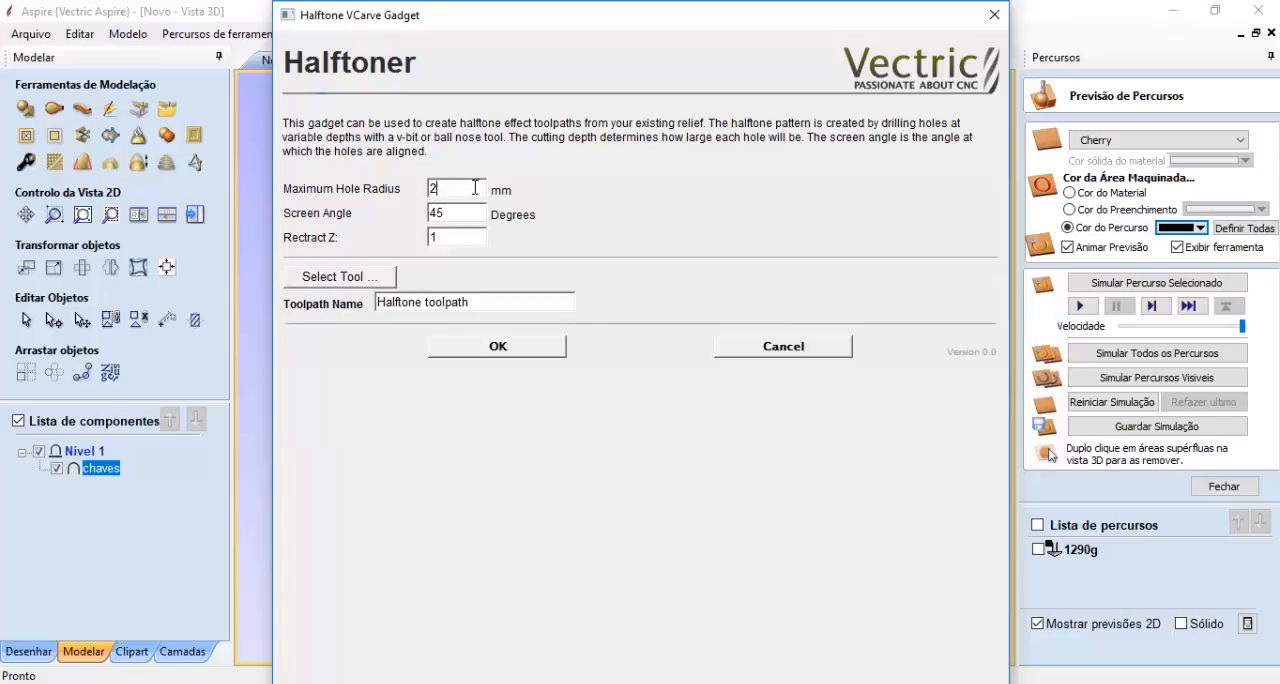
{"action": "double_click", "coordinate": [479, 187]}
{"action": "type", "text": "1"}
{"action": "double_click", "coordinate": [455, 208]}
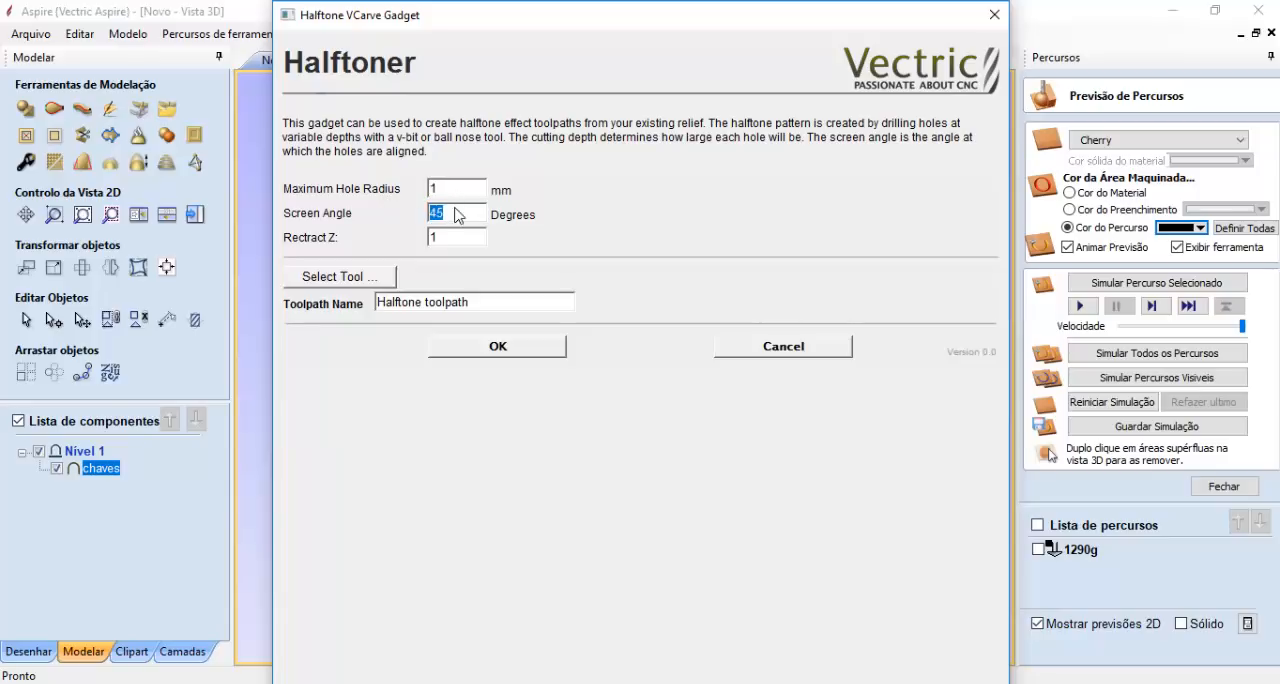
{"action": "left_click", "coordinate": [389, 277]}
{"action": "scroll", "coordinate": [455, 465], "scroll_direction": "down", "scroll_amount": 10}
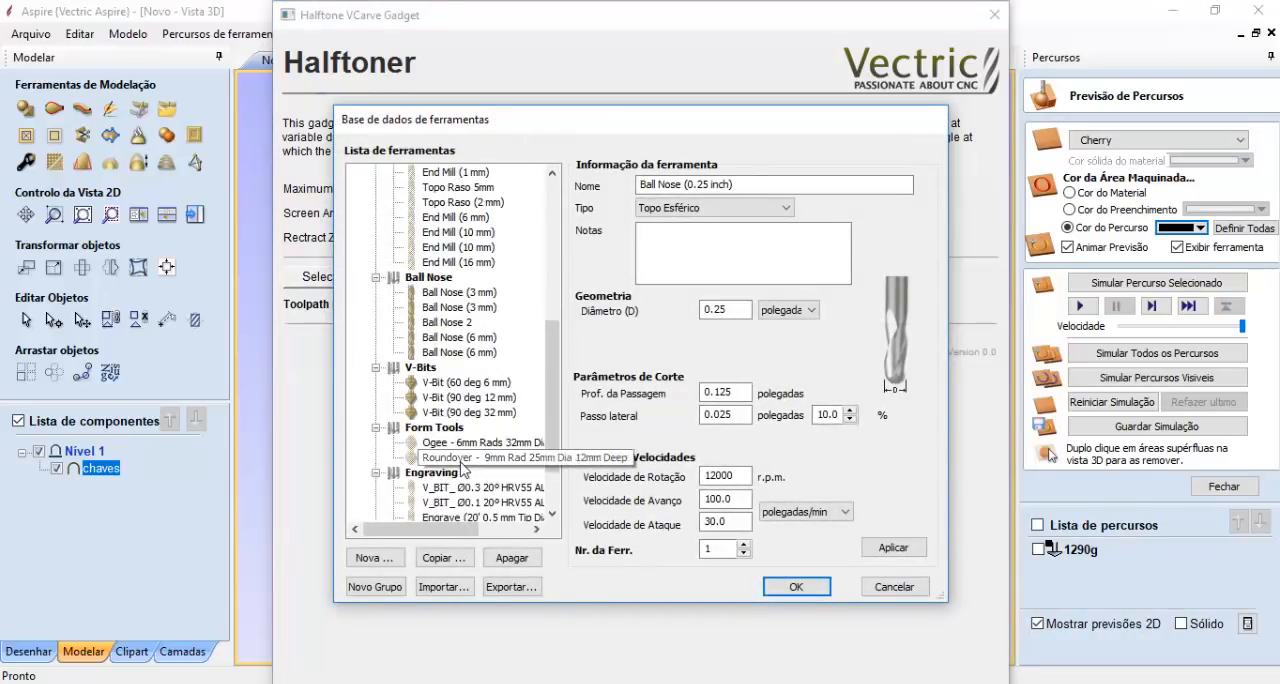
{"action": "left_click", "coordinate": [470, 382]}
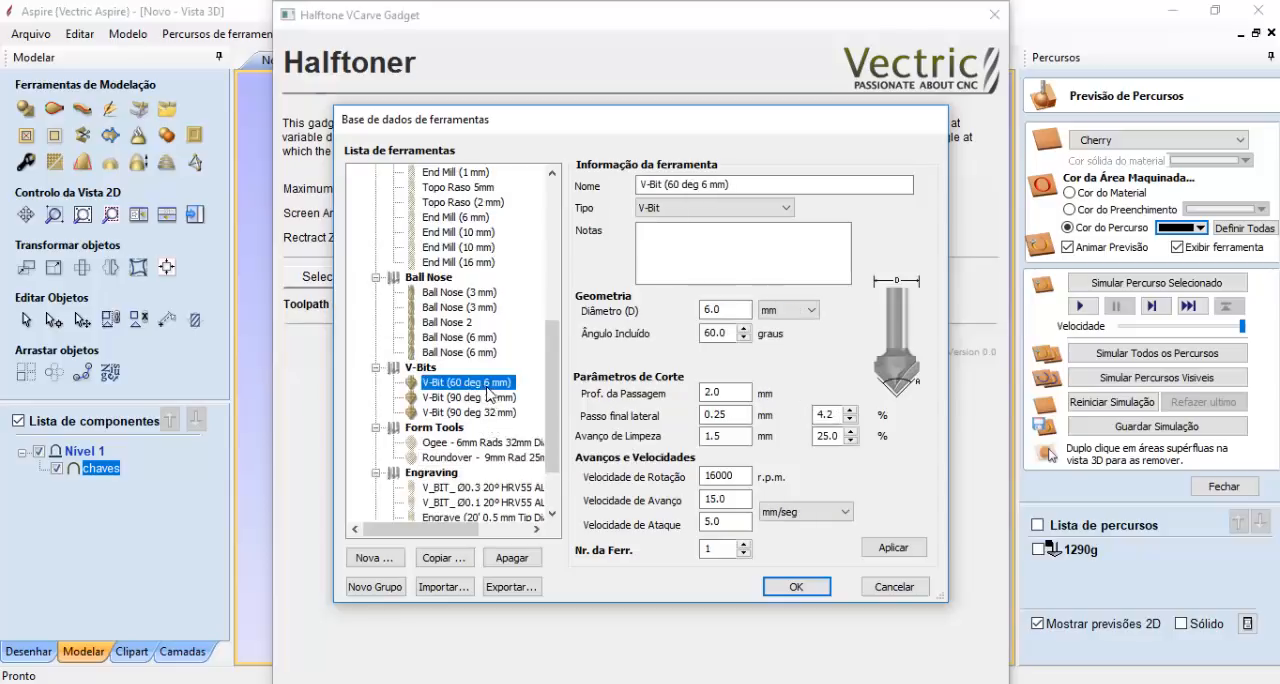
{"action": "left_click", "coordinate": [790, 586]}
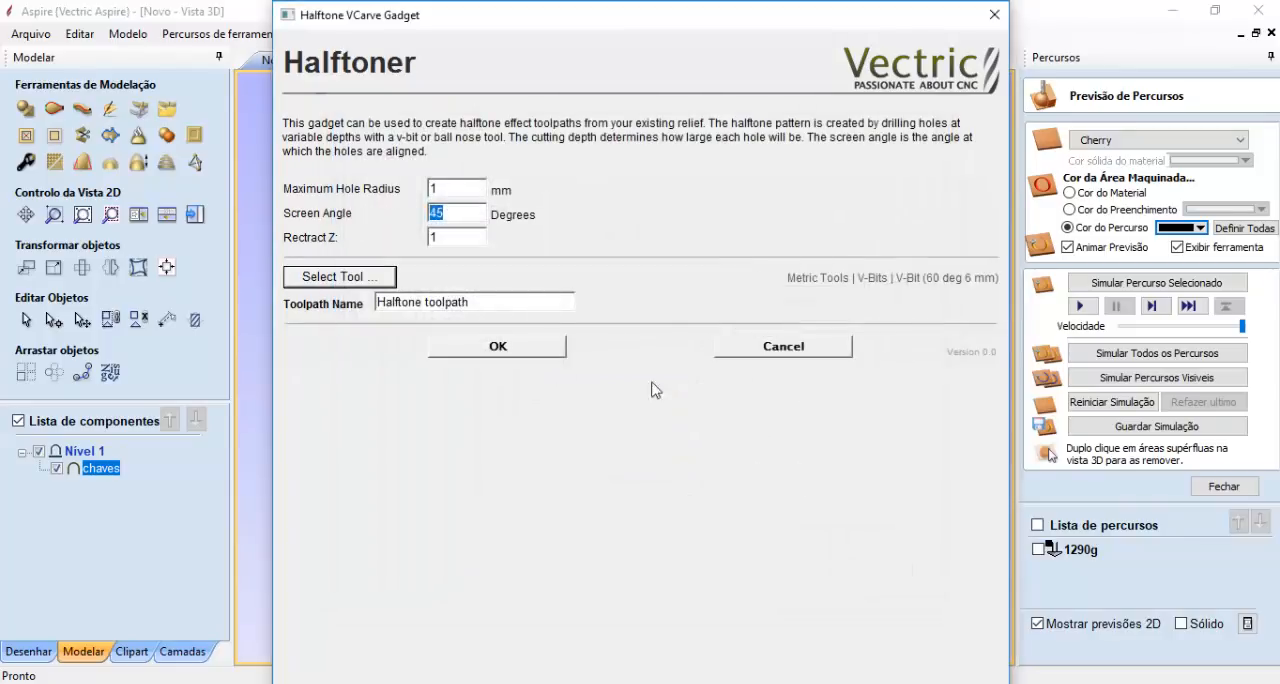
- Name the halftone toolpath 6, calculate it and check its cutting depth settings
{"action": "double_click", "coordinate": [449, 190]}
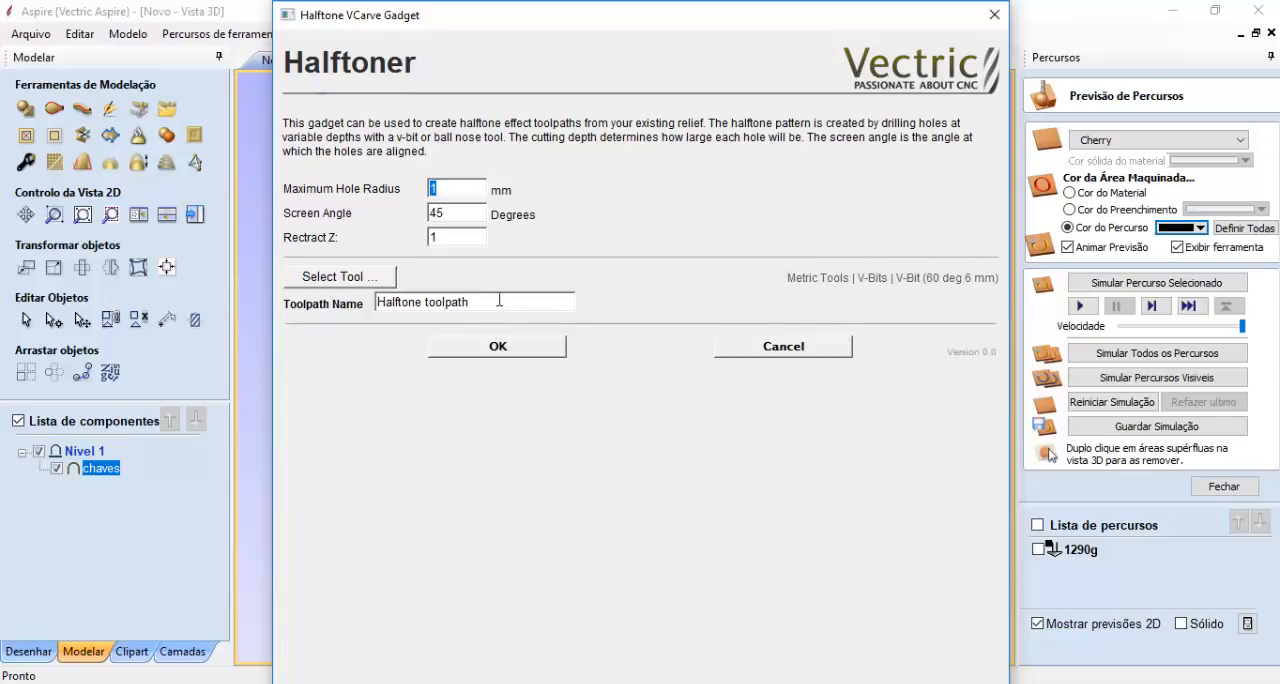
{"action": "left_click_drag", "start_coordinate": [499, 300], "coordinate": [320, 318]}
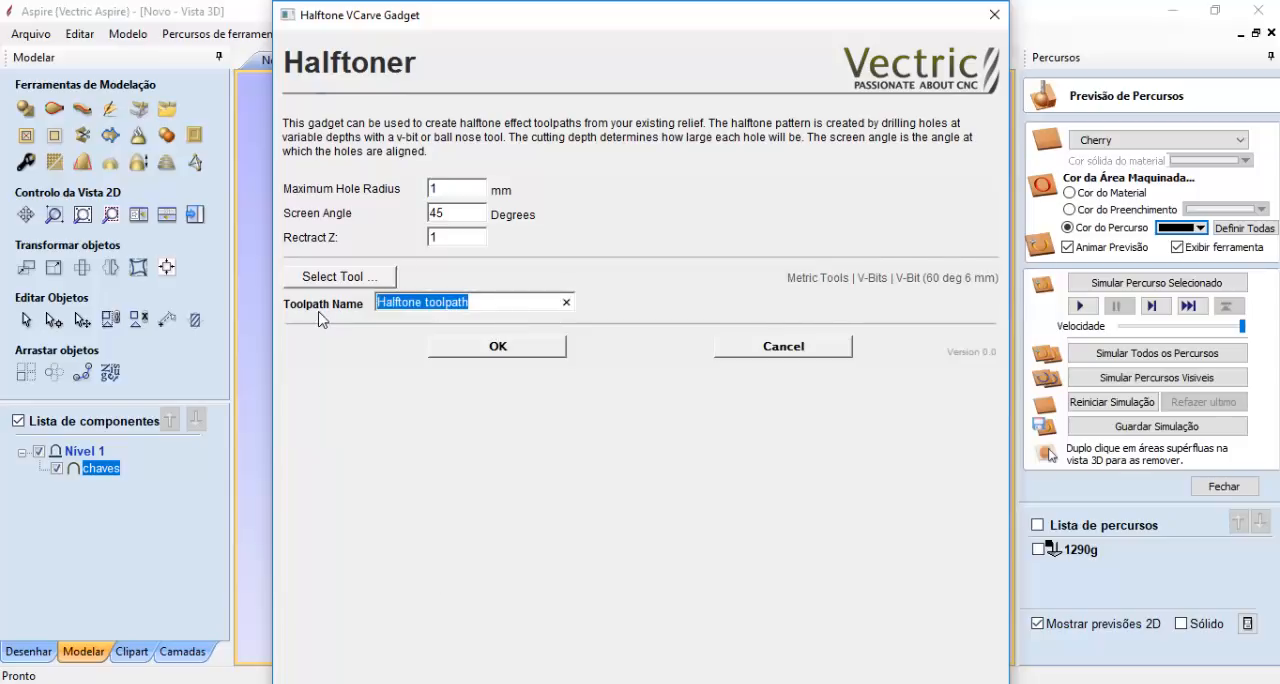
{"action": "type", "text": "6"}
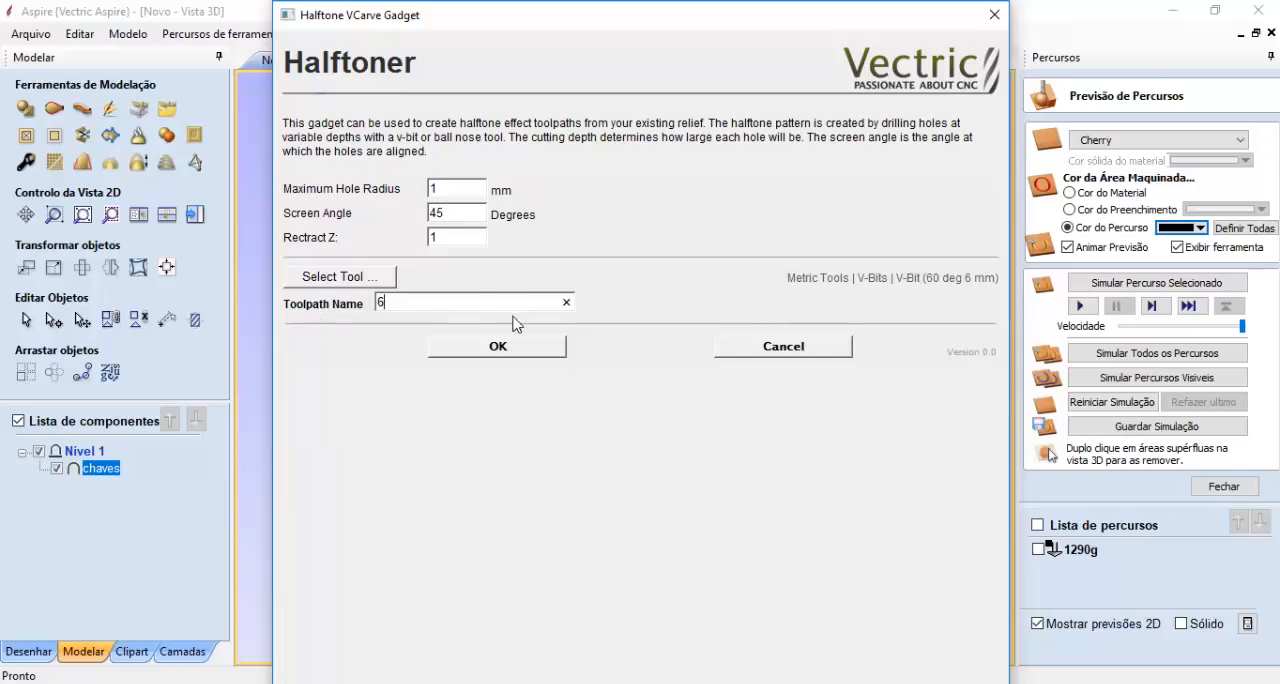
{"action": "left_click", "coordinate": [498, 346]}
{"action": "double_click", "coordinate": [1062, 568]}
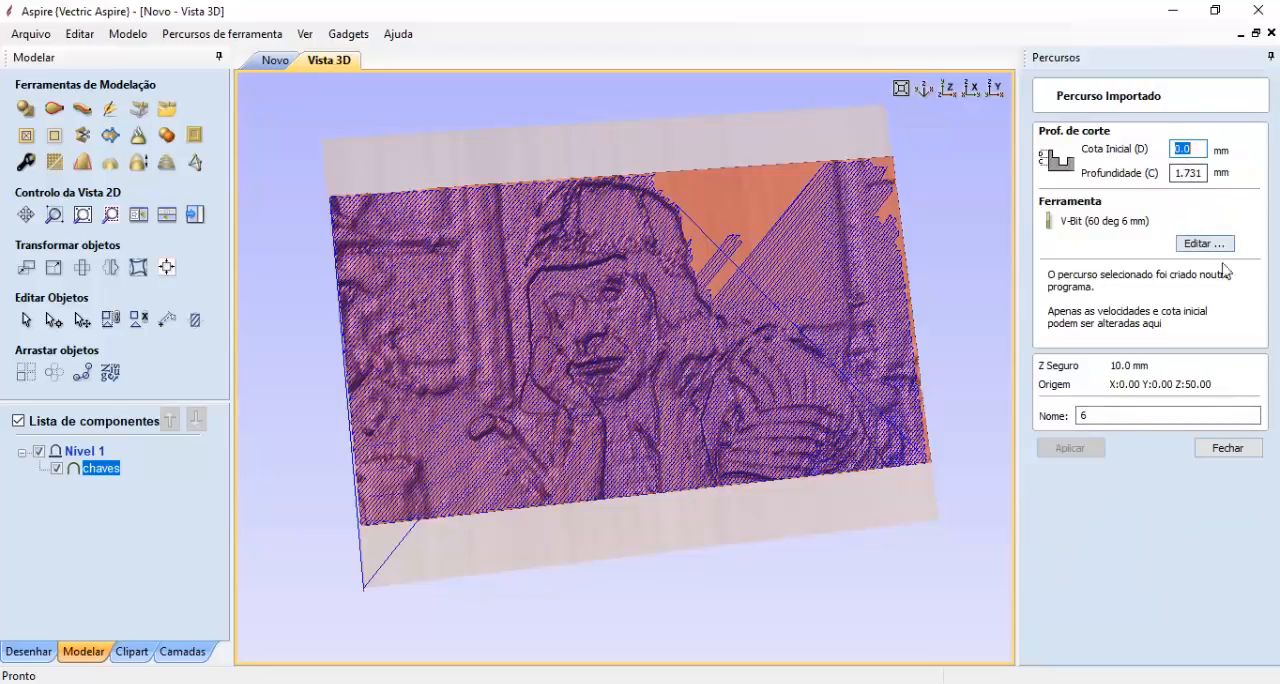
{"action": "left_click", "coordinate": [1234, 450]}
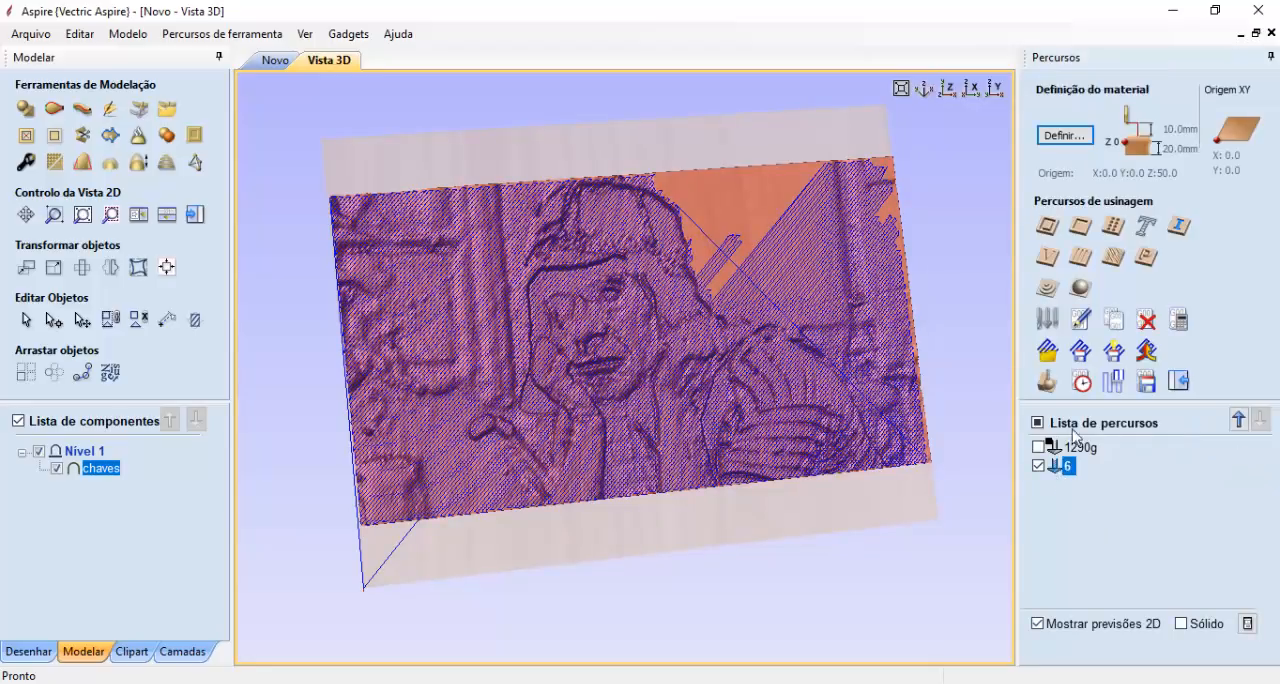
- Set toolpath 6's preview colour to dark blue, reset the simulation and simulate only toolpath 6
{"action": "left_click", "coordinate": [1047, 383]}
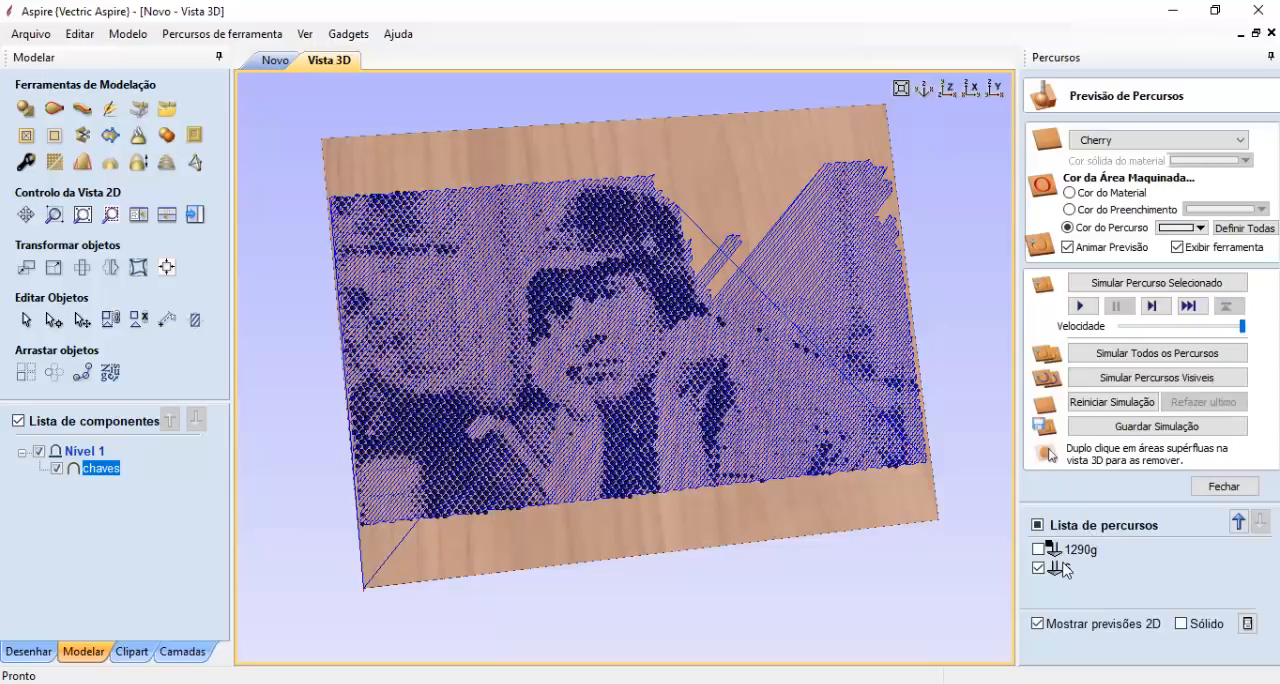
{"action": "left_click", "coordinate": [1199, 228]}
{"action": "left_click", "coordinate": [1233, 285]}
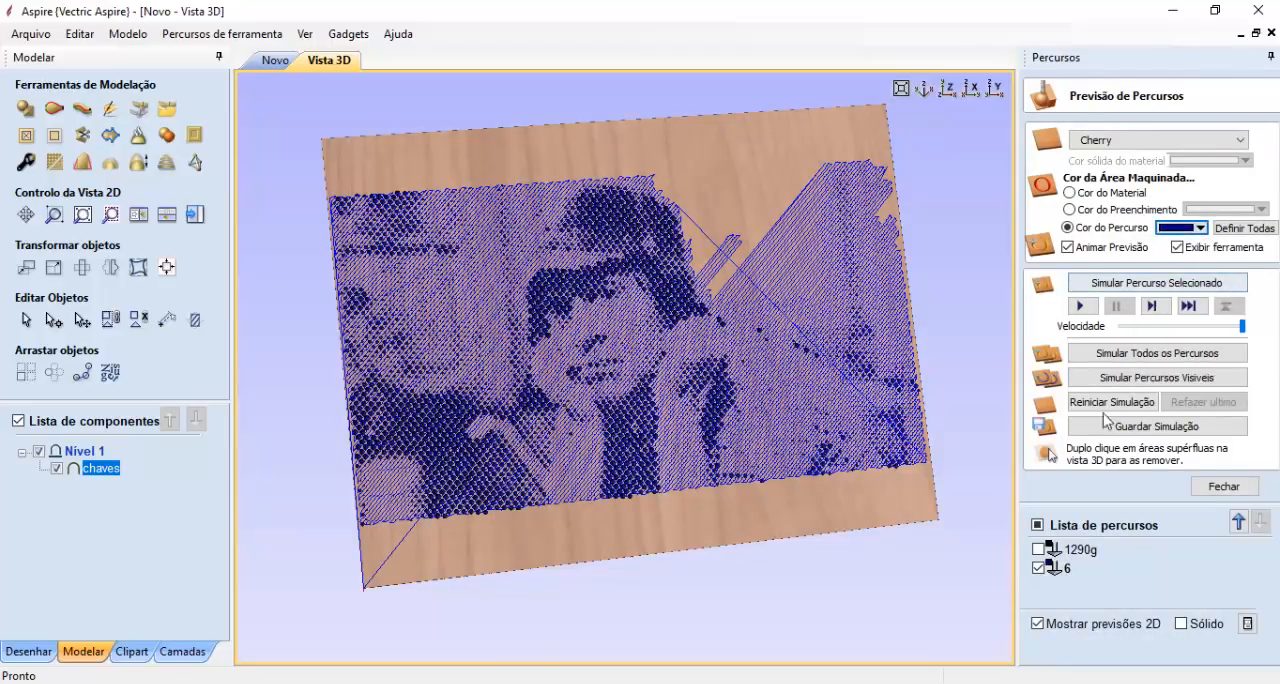
{"action": "left_click", "coordinate": [1105, 402]}
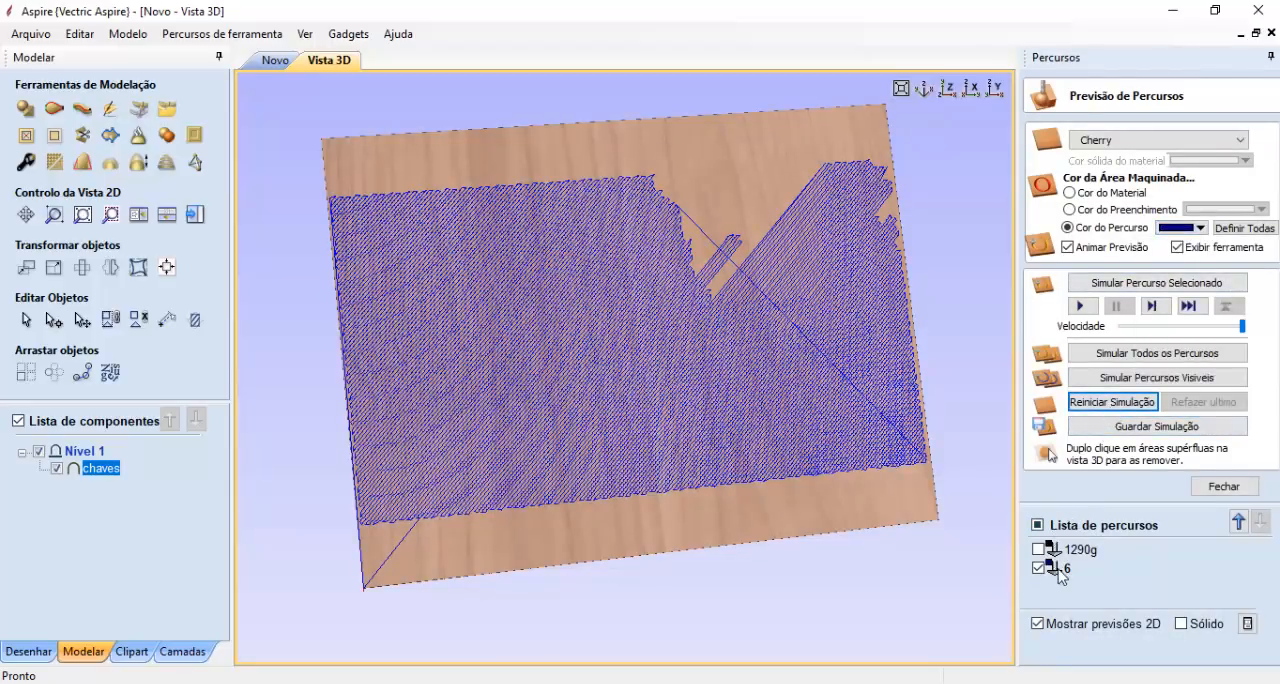
{"action": "left_click", "coordinate": [1066, 568]}
{"action": "left_click", "coordinate": [1115, 283]}
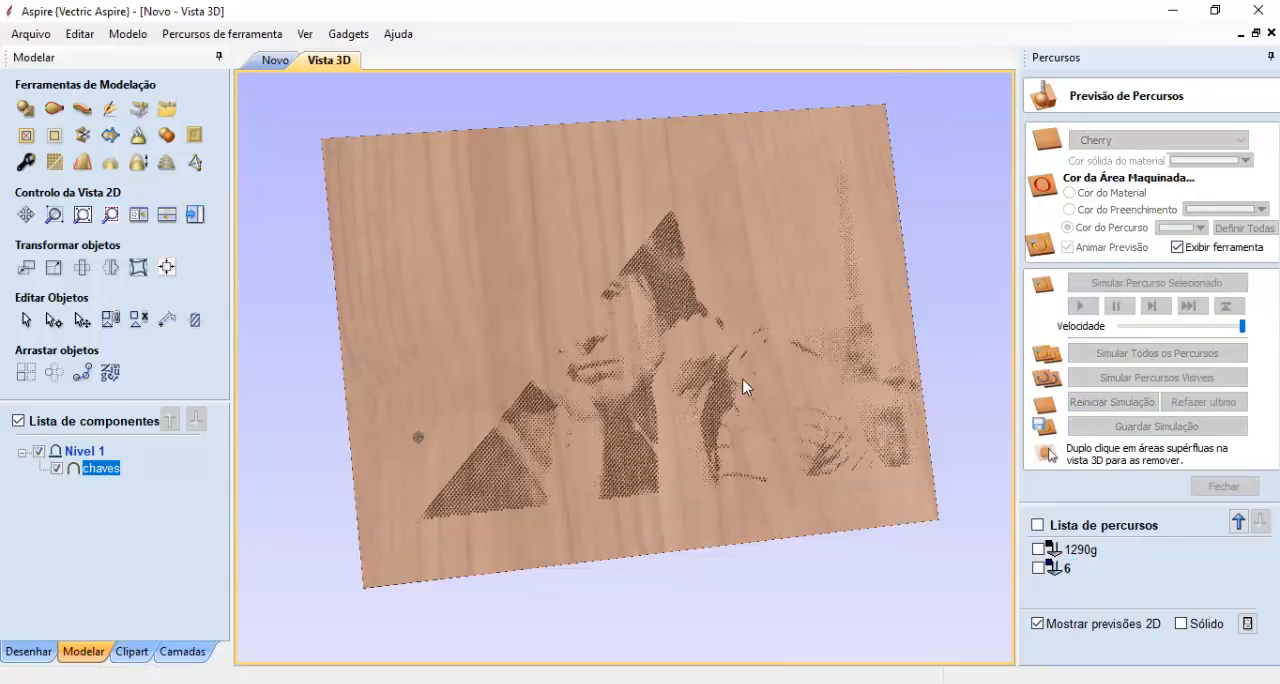
- Examine the finer halftone portrait from several angles and look closely at the hole pattern around the eye
{"action": "scroll", "coordinate": [748, 382], "scroll_direction": "up", "scroll_amount": 4}
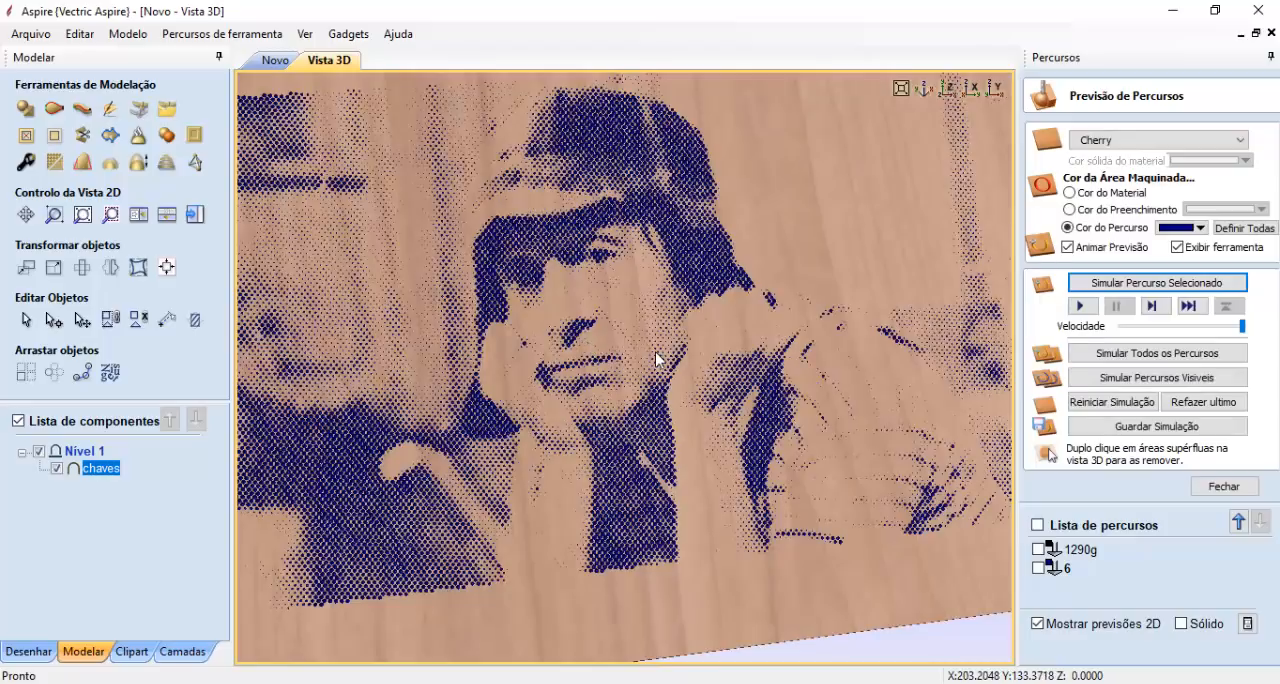
{"action": "scroll", "coordinate": [586, 296], "scroll_direction": "up", "scroll_amount": 3}
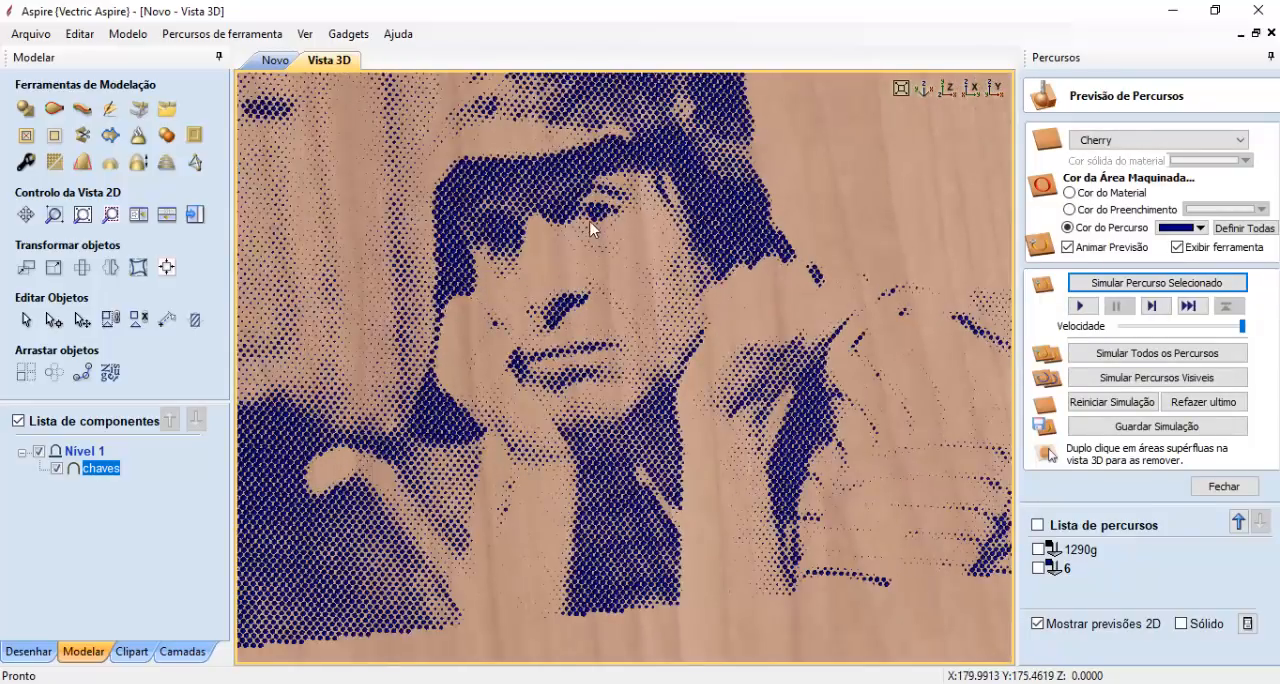
{"action": "scroll", "coordinate": [610, 300], "scroll_direction": "up", "scroll_amount": 5}
{"action": "scroll", "coordinate": [658, 285], "scroll_direction": "up", "scroll_amount": 5}
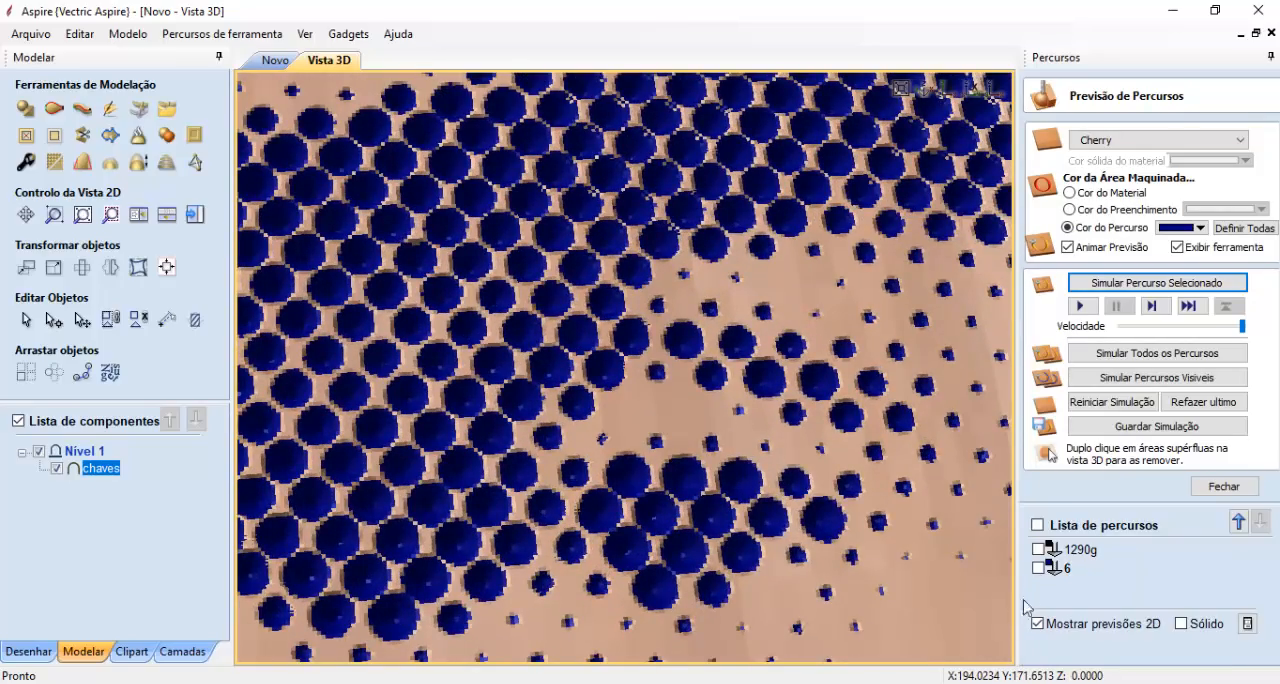
{"action": "scroll", "coordinate": [731, 487], "scroll_direction": "down", "scroll_amount": 6}
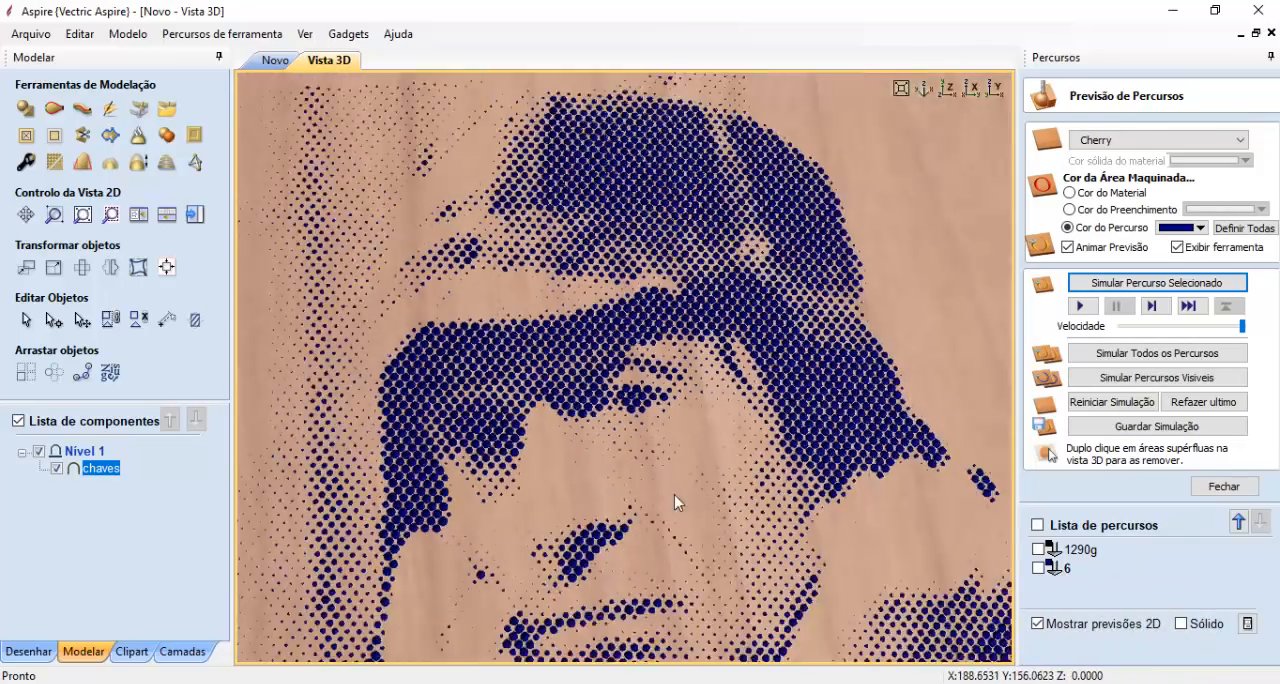
{"action": "scroll", "coordinate": [674, 495], "scroll_direction": "down", "scroll_amount": 4}
{"action": "left_click_drag", "start_coordinate": [691, 477], "coordinate": [922, 513]}
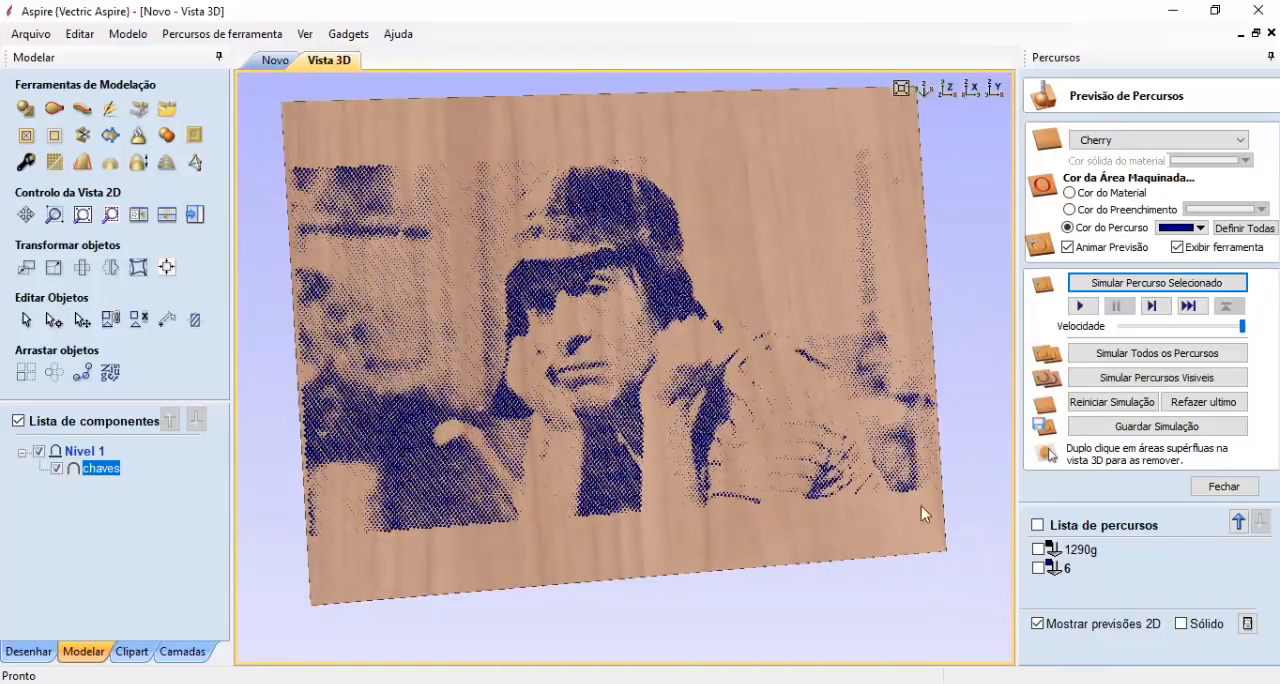
{"action": "scroll", "coordinate": [668, 352], "scroll_direction": "up", "scroll_amount": 5}
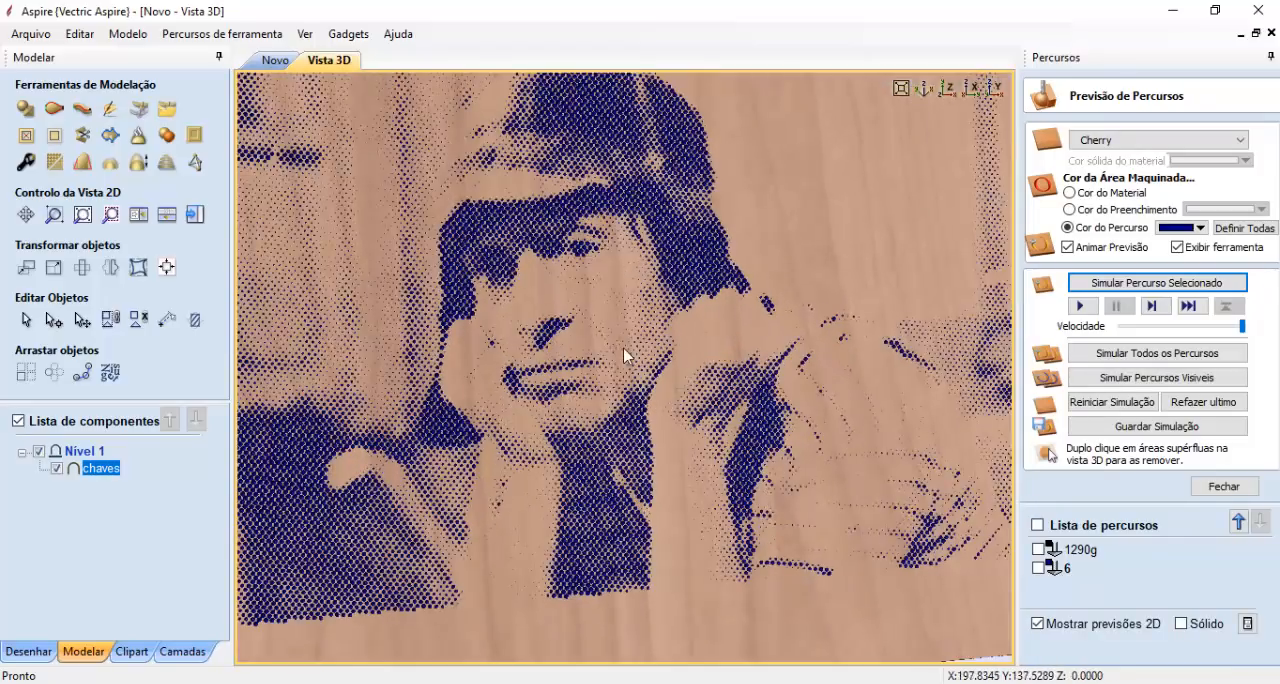
{"action": "scroll", "coordinate": [617, 325], "scroll_direction": "down", "scroll_amount": 4}
{"action": "left_click_drag", "start_coordinate": [648, 381], "coordinate": [596, 302]}
{"action": "scroll", "coordinate": [596, 301], "scroll_direction": "up", "scroll_amount": 6}
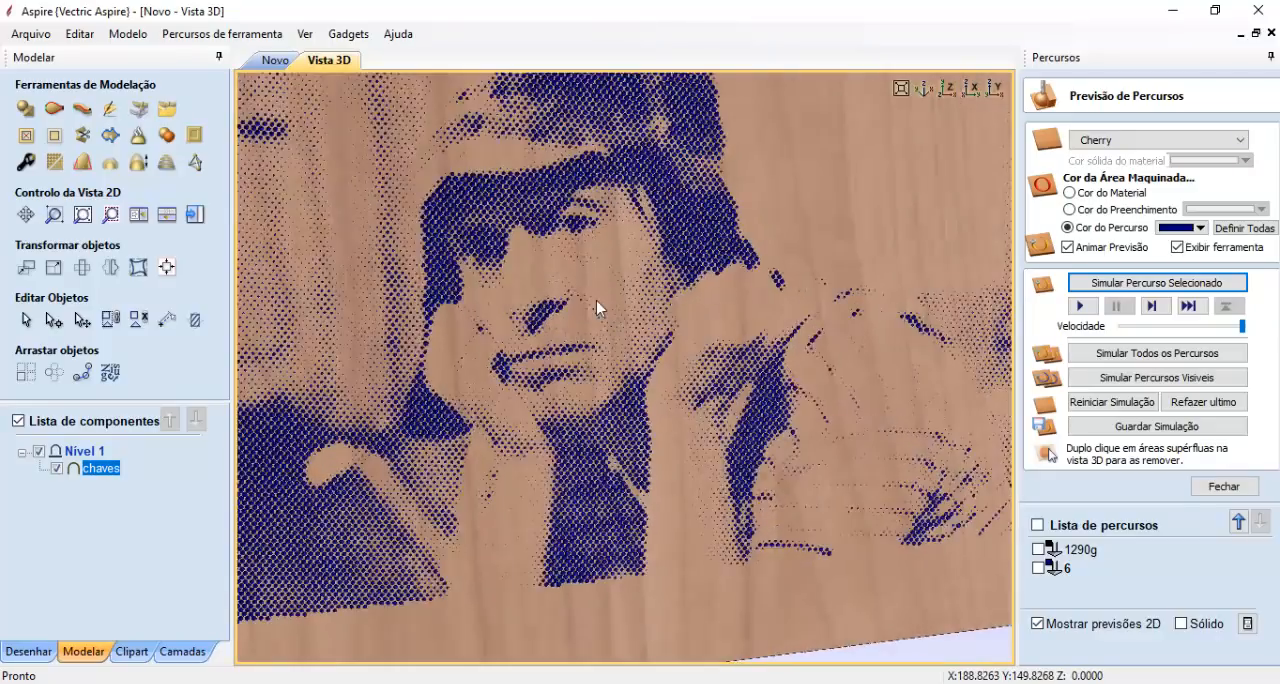
{"action": "scroll", "coordinate": [651, 337], "scroll_direction": "down", "scroll_amount": 3}
{"action": "left_click_drag", "start_coordinate": [651, 337], "coordinate": [579, 396]}
{"action": "scroll", "coordinate": [650, 446], "scroll_direction": "down", "scroll_amount": 3}
{"action": "left_click_drag", "start_coordinate": [636, 400], "coordinate": [674, 414]}
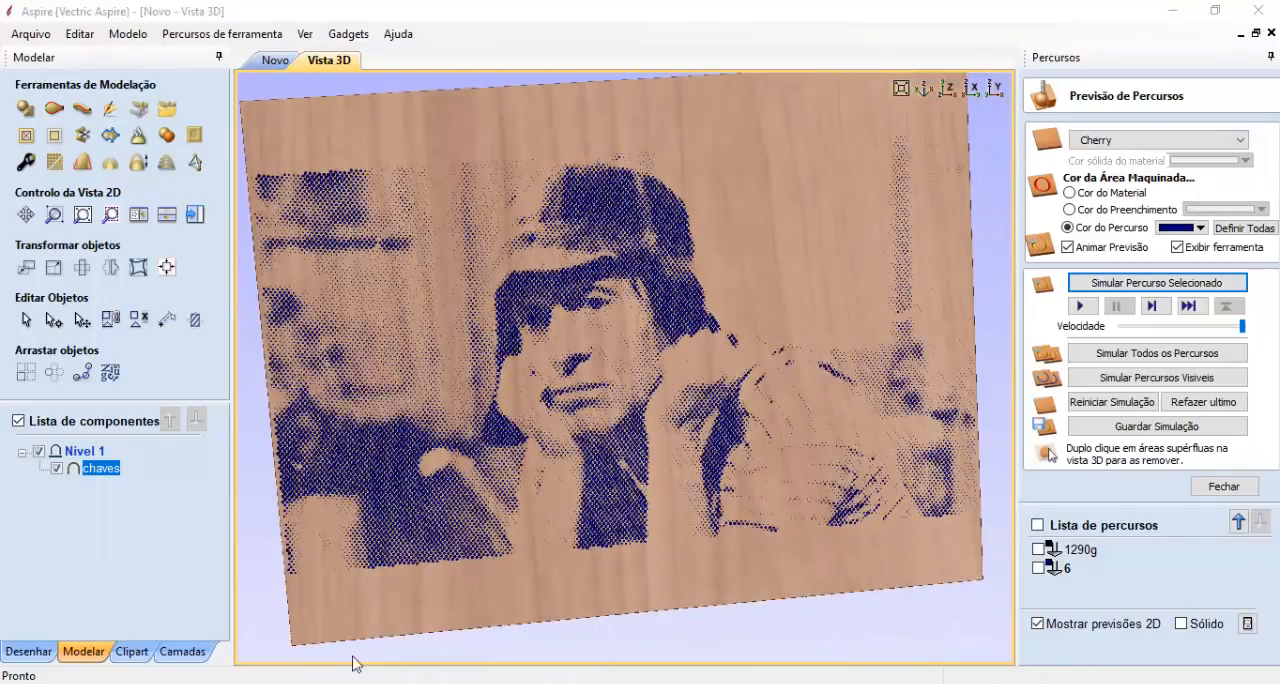
- Open another Aspire 8.0 window and create a 400 x 300 mm job, 20 mm thick, with Muito Alta model resolution
{"action": "right_click", "coordinate": [350, 680]}
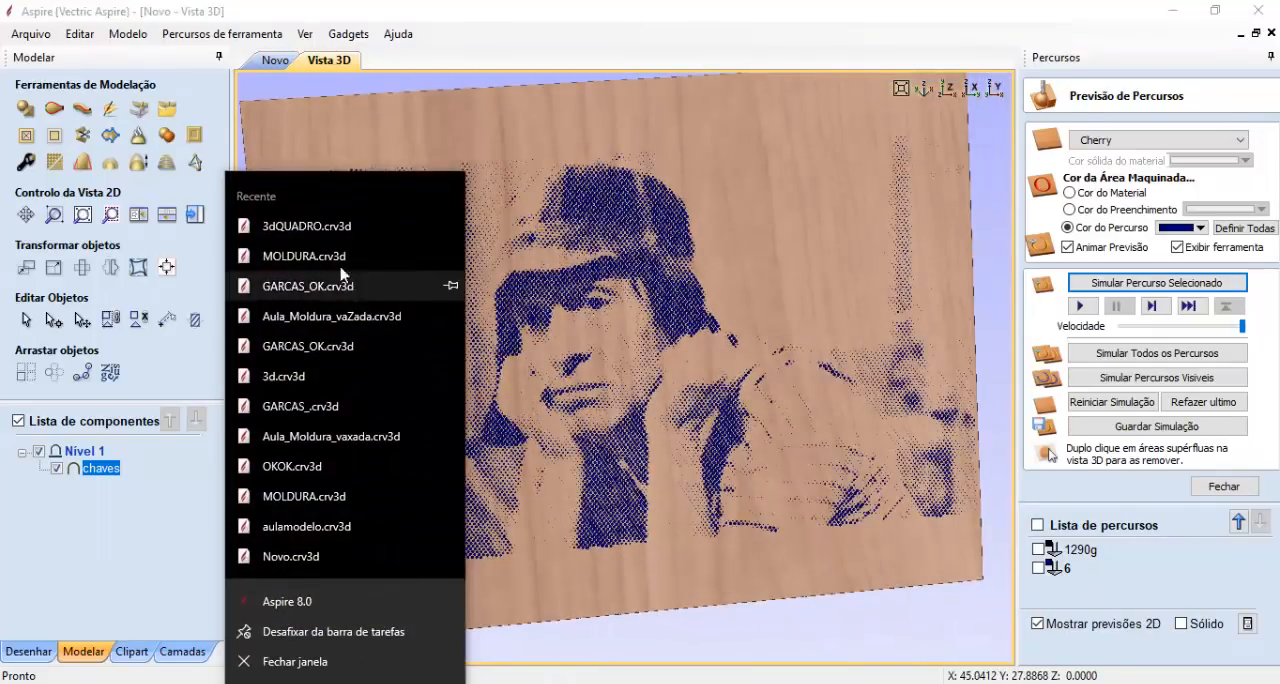
{"action": "left_click", "coordinate": [322, 604]}
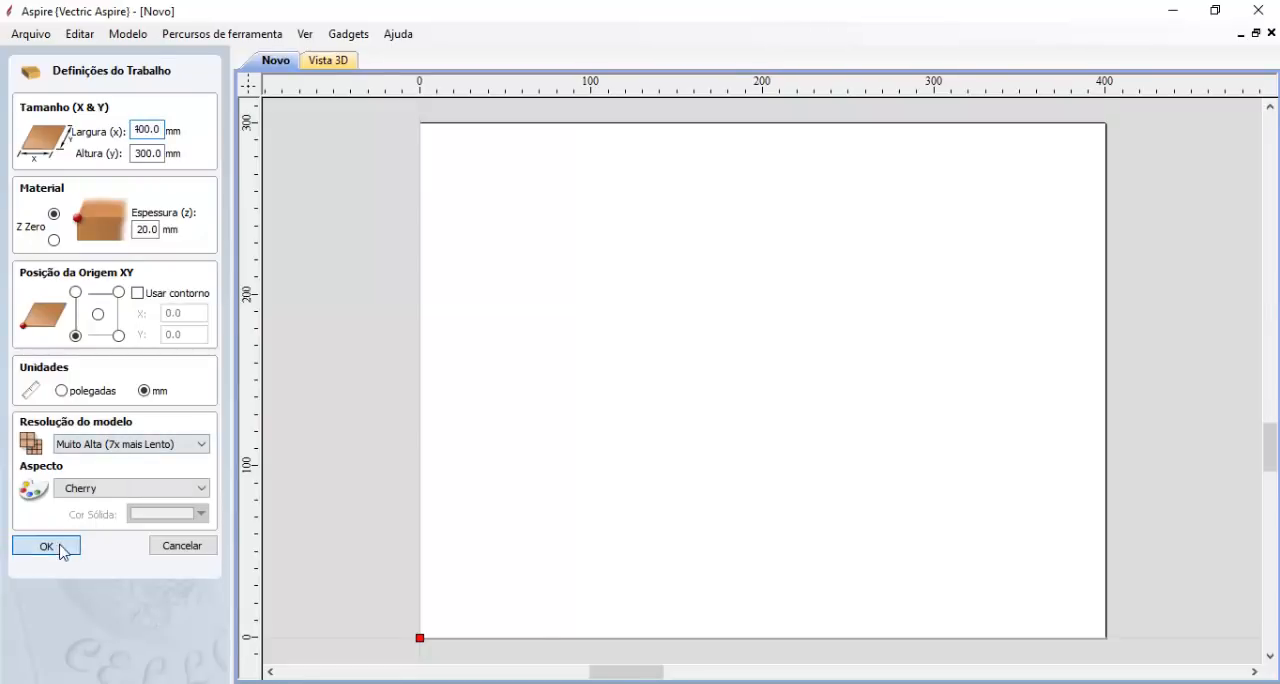
{"action": "left_click", "coordinate": [46, 546]}
- Import palhaco.jpg from the Aula_Aspire_Gratuita folder as a relief component
{"action": "left_click", "coordinate": [88, 652]}
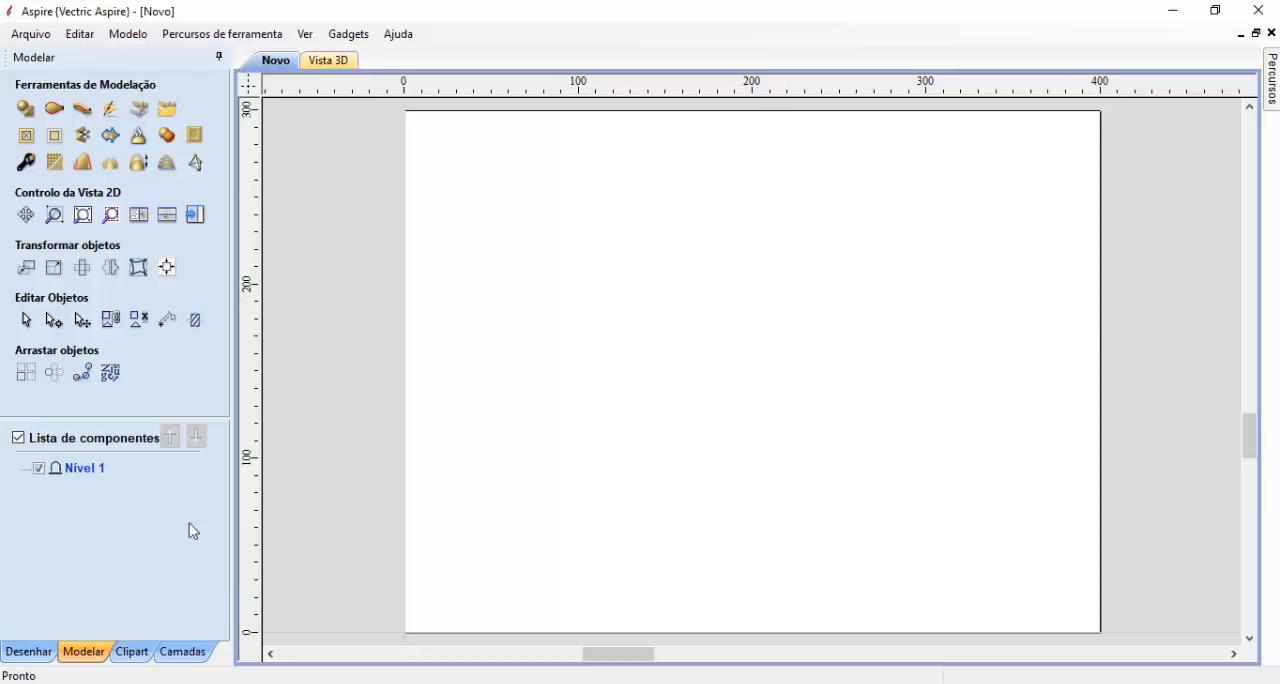
{"action": "left_click", "coordinate": [139, 112]}
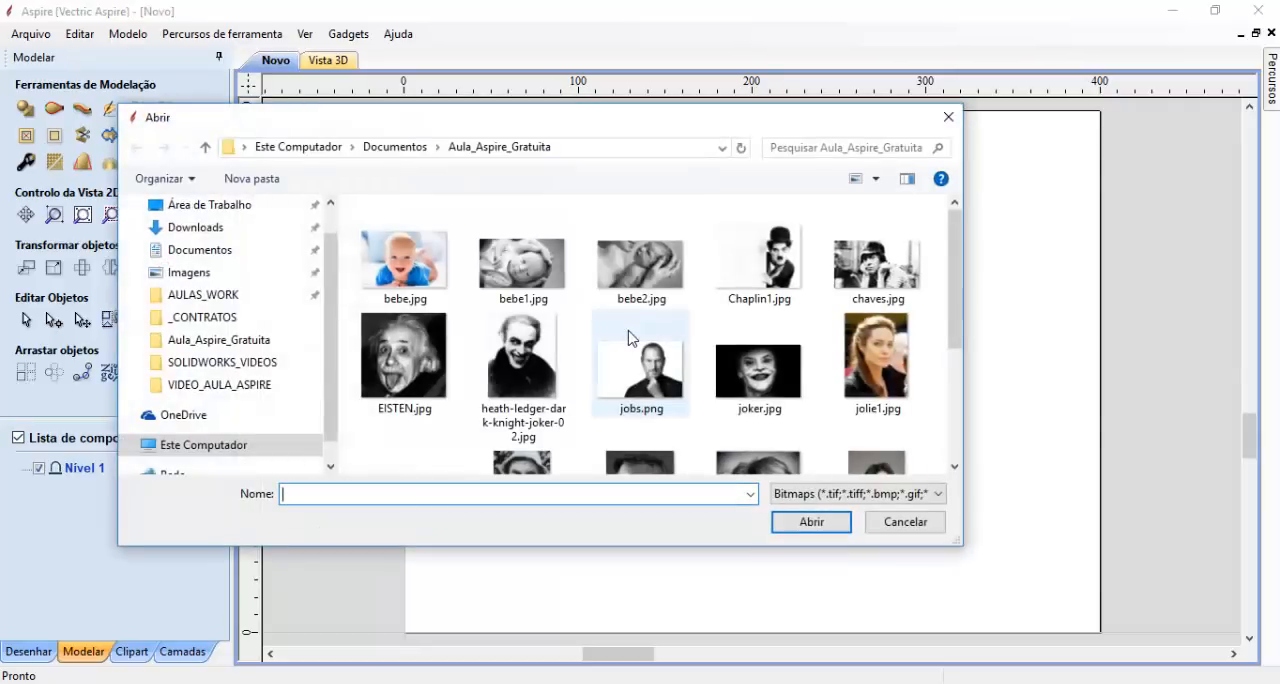
{"action": "scroll", "coordinate": [686, 372], "scroll_direction": "down", "scroll_amount": 1}
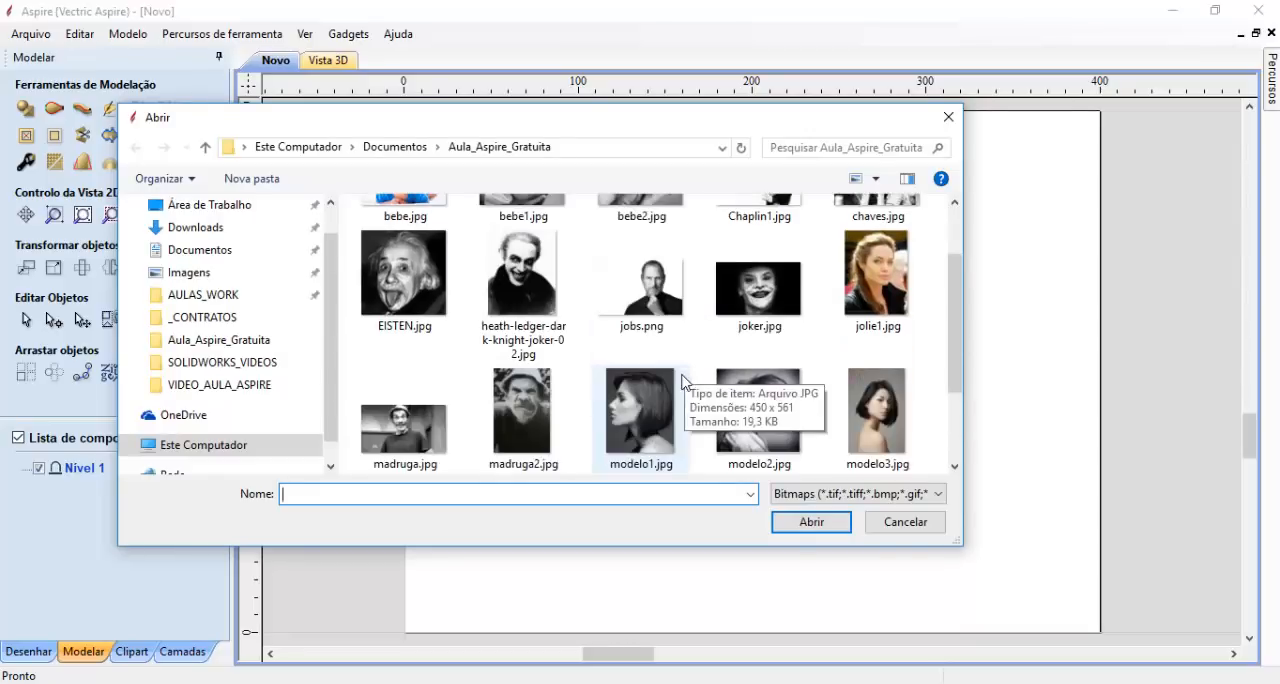
{"action": "scroll", "coordinate": [786, 388], "scroll_direction": "up", "scroll_amount": 1}
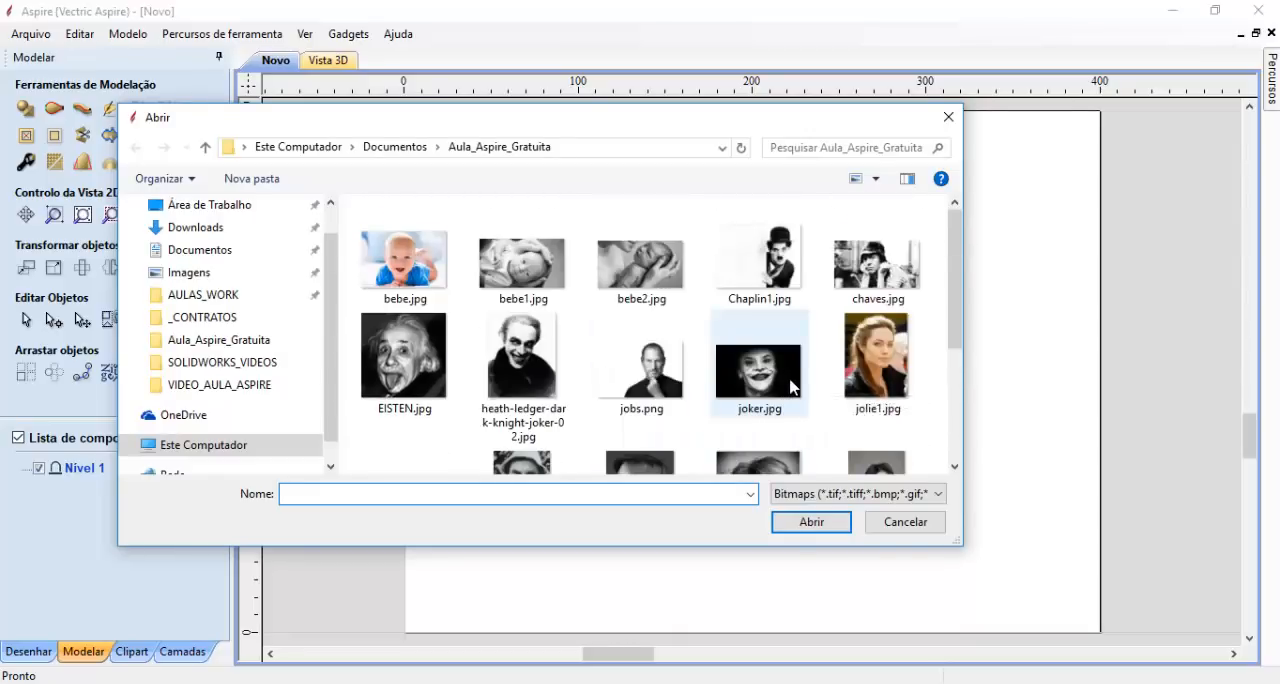
{"action": "scroll", "coordinate": [790, 388], "scroll_direction": "down", "scroll_amount": 2}
{"action": "left_click", "coordinate": [768, 418]}
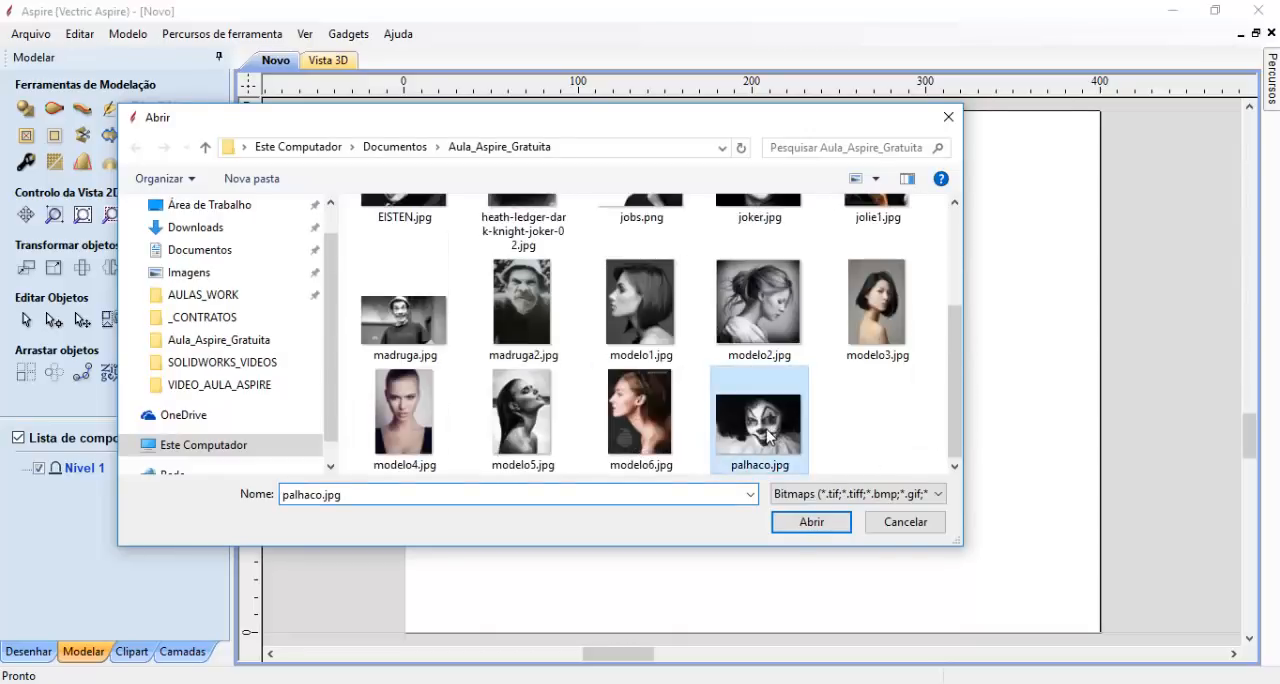
{"action": "left_click", "coordinate": [811, 523]}
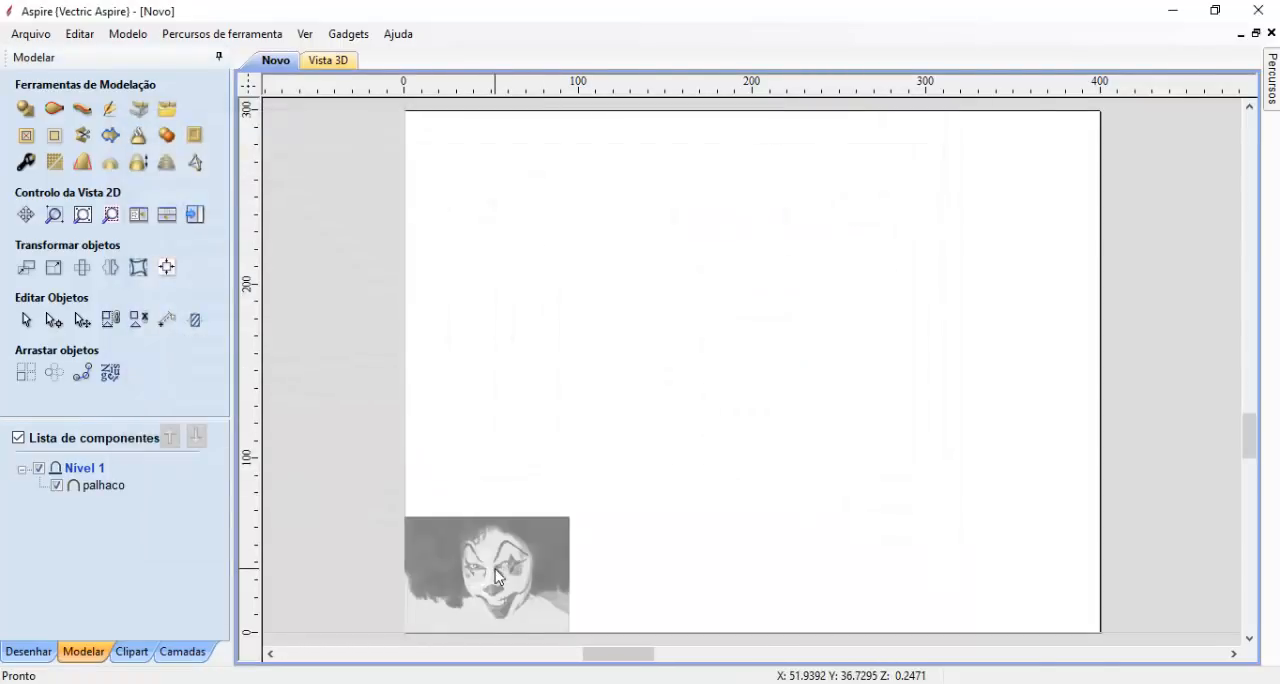
- Enlarge the clown relief component to about 402 x 280 mm and centre it in the material
{"action": "left_click_drag", "start_coordinate": [576, 507], "coordinate": [1113, 145]}
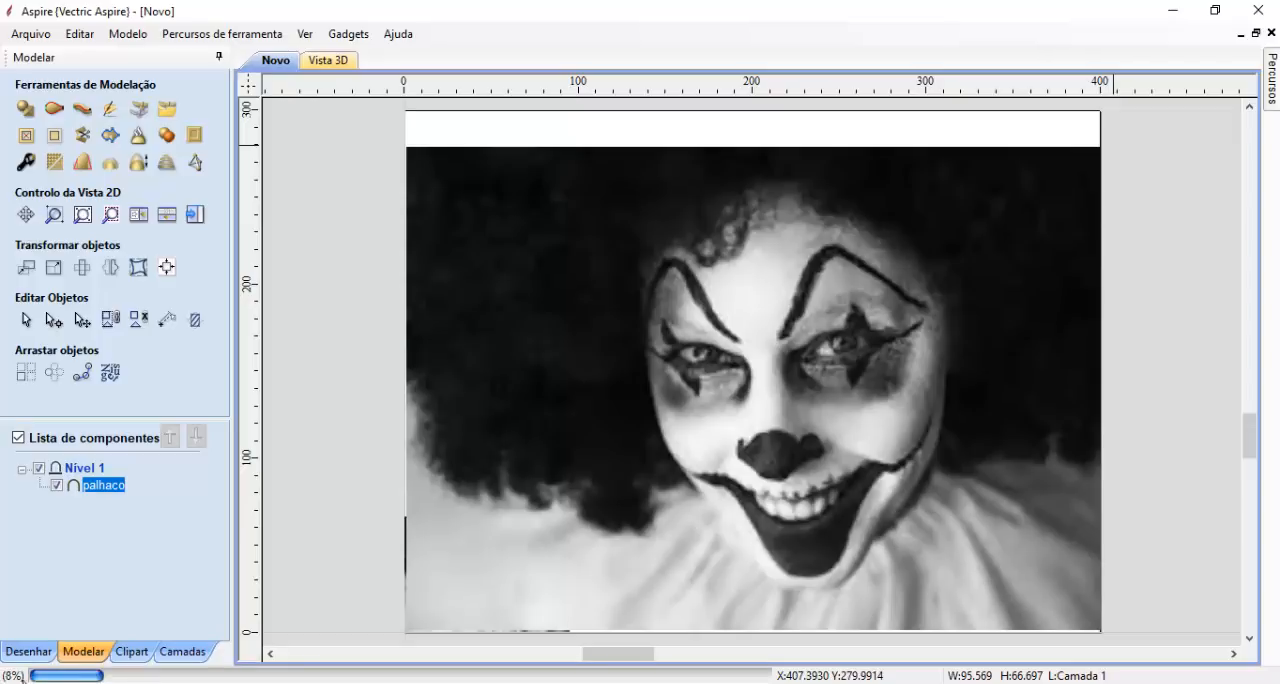
{"action": "left_click", "coordinate": [28, 651]}
{"action": "left_click", "coordinate": [166, 401]}
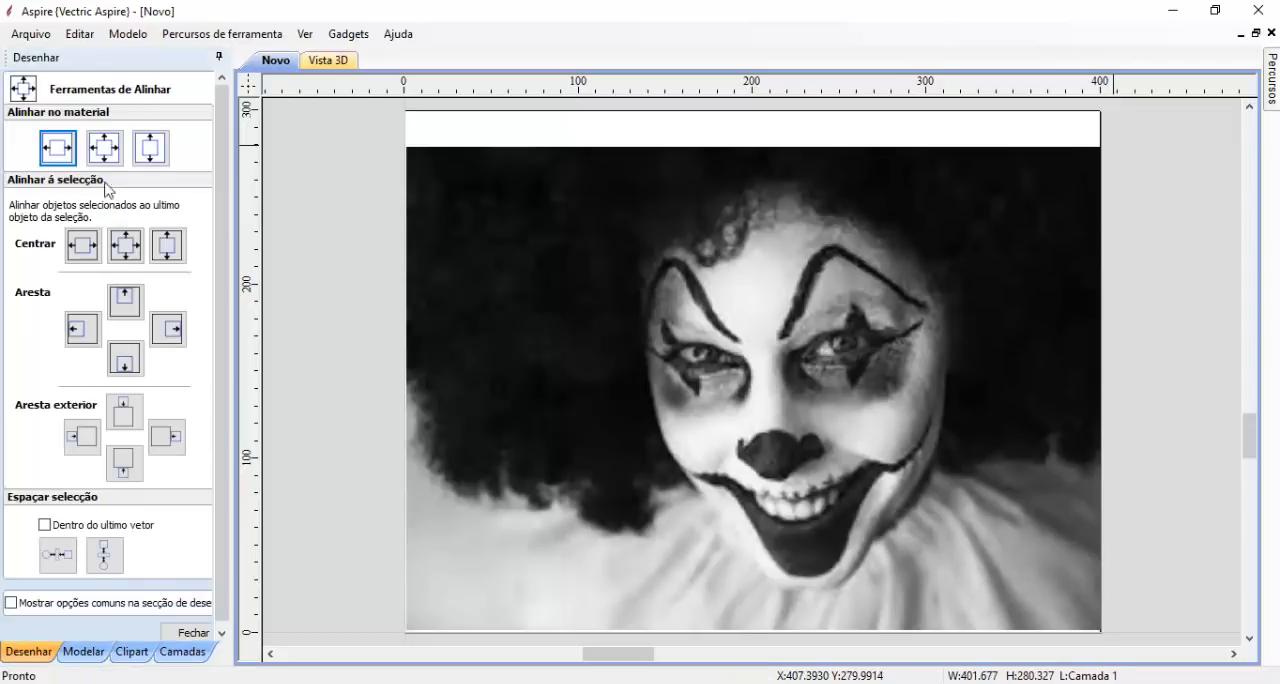
{"action": "left_click", "coordinate": [104, 147]}
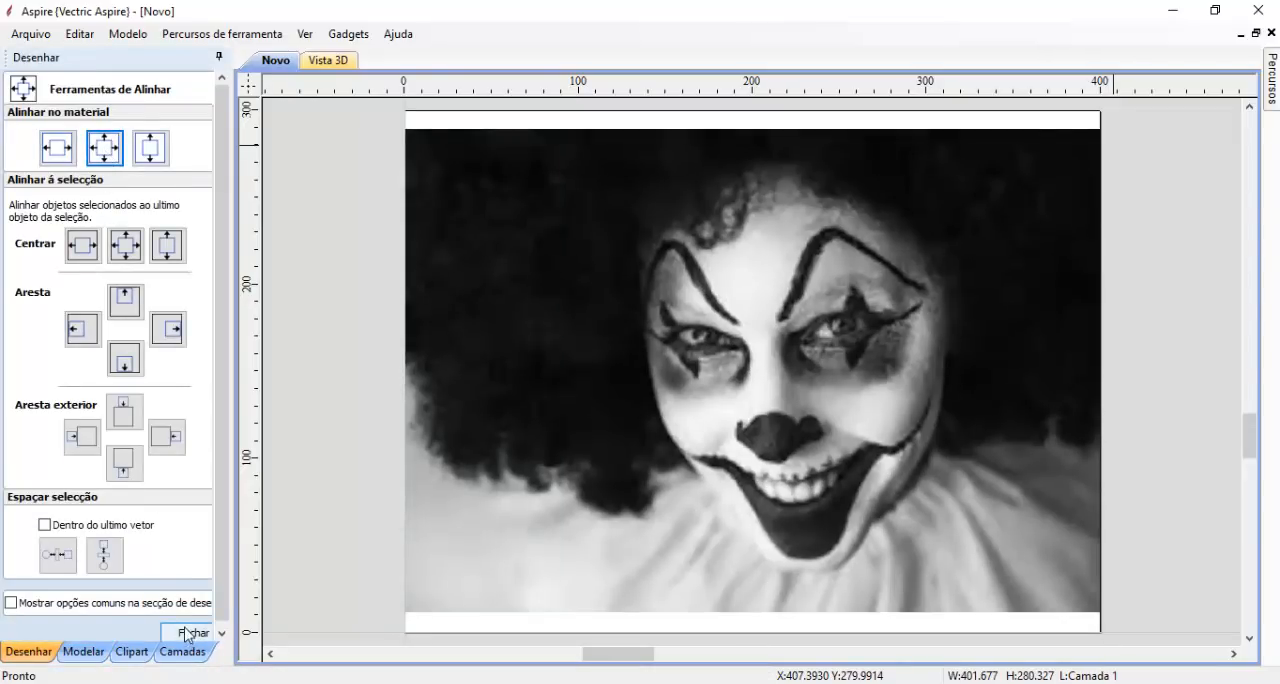
{"action": "left_click", "coordinate": [188, 633]}
- Keep the toolpaths pane open, start the Halftoner gadget and choose the metric Ball Nose (6 mm) tool
{"action": "left_click", "coordinate": [1271, 80]}
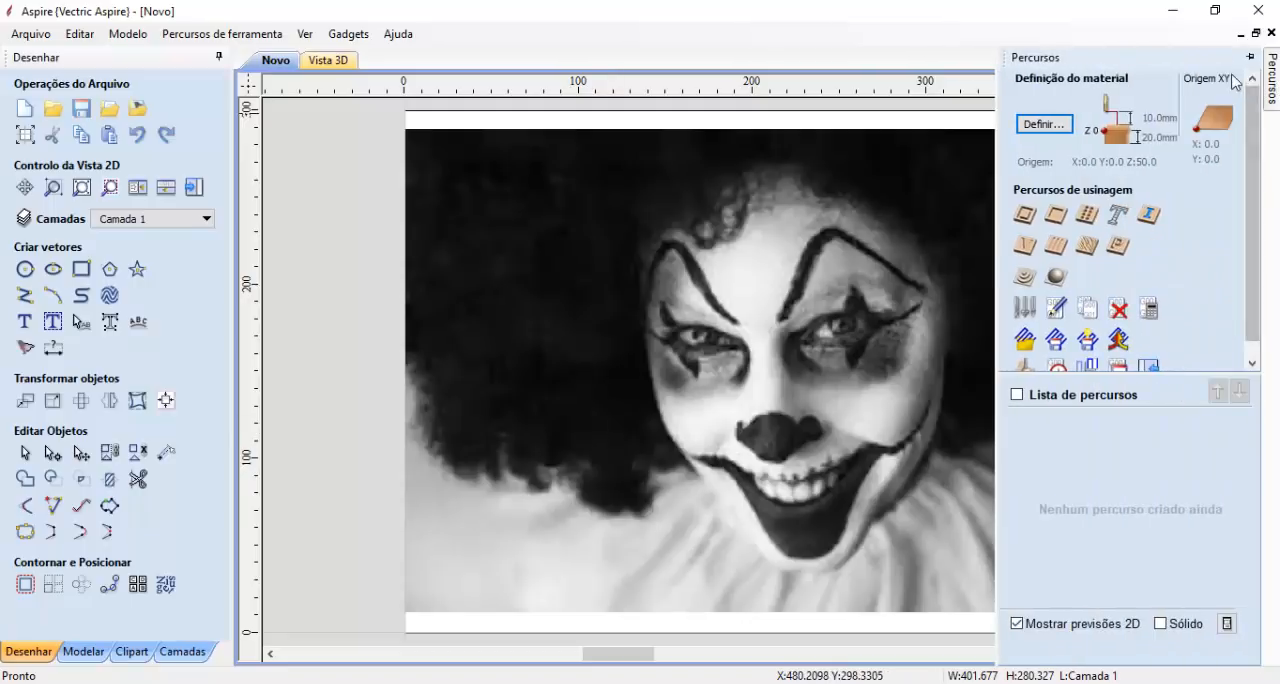
{"action": "left_click", "coordinate": [1250, 57]}
{"action": "left_click", "coordinate": [348, 33]}
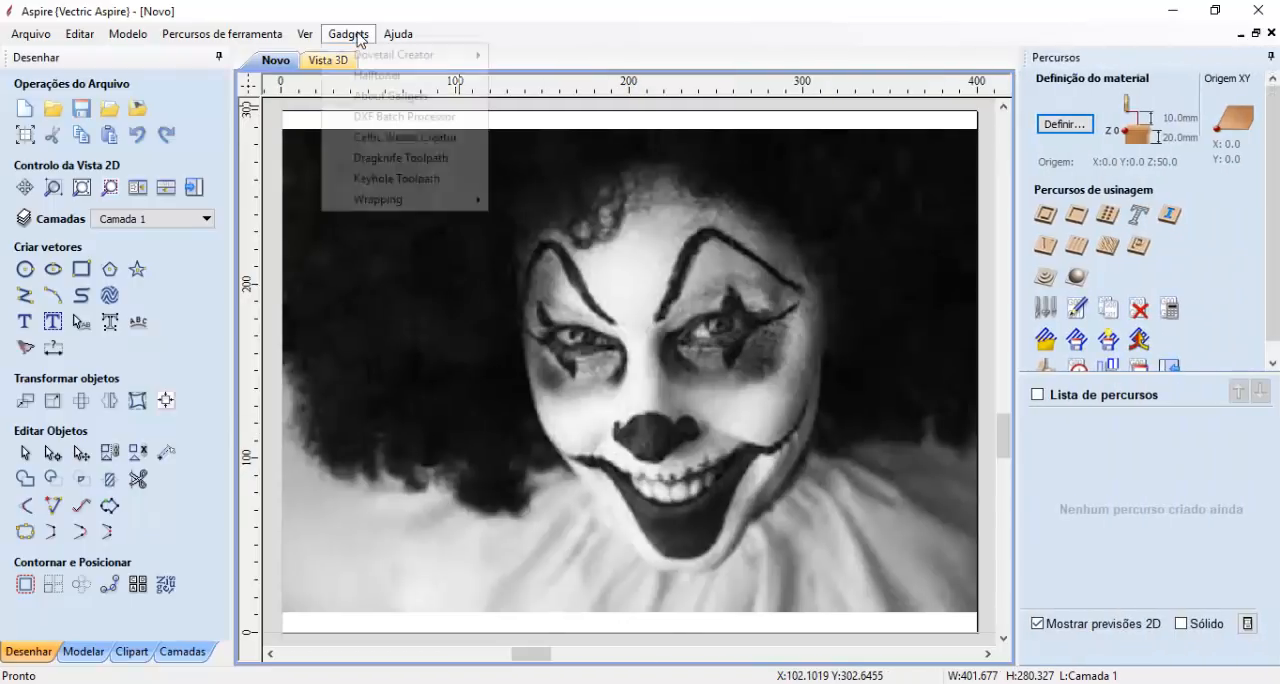
{"action": "left_click", "coordinate": [372, 78]}
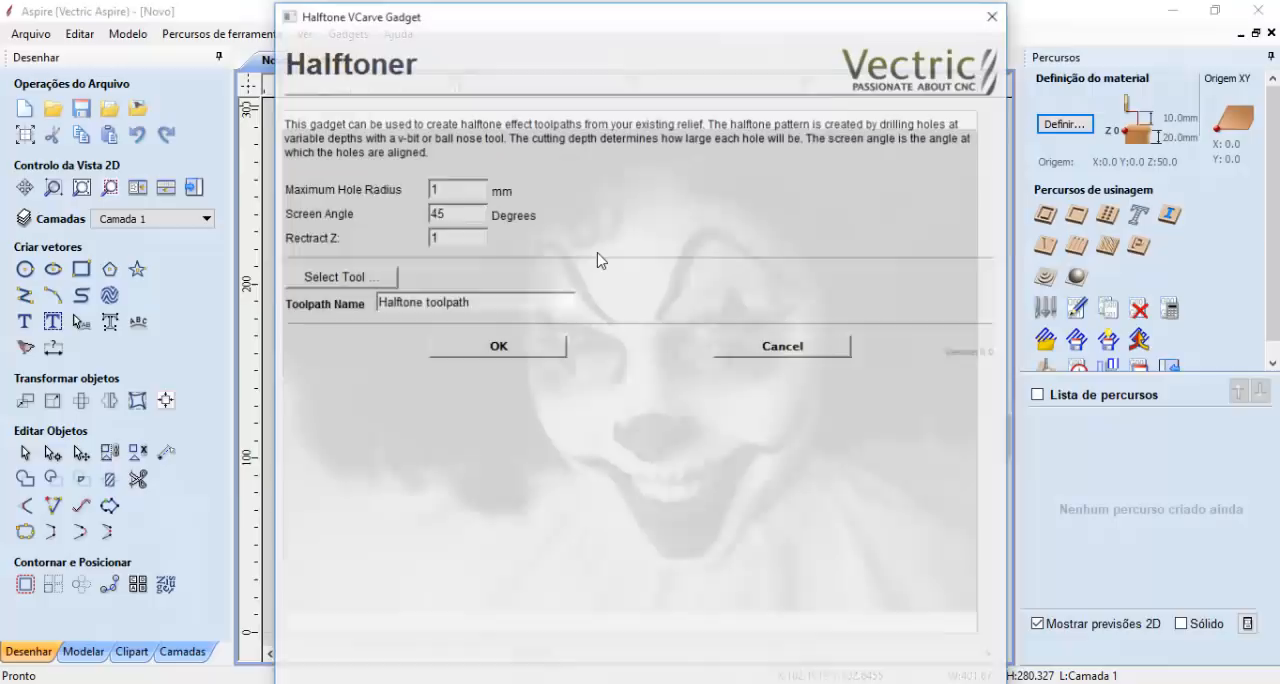
{"action": "left_click", "coordinate": [377, 281]}
{"action": "scroll", "coordinate": [478, 489], "scroll_direction": "down", "scroll_amount": 6}
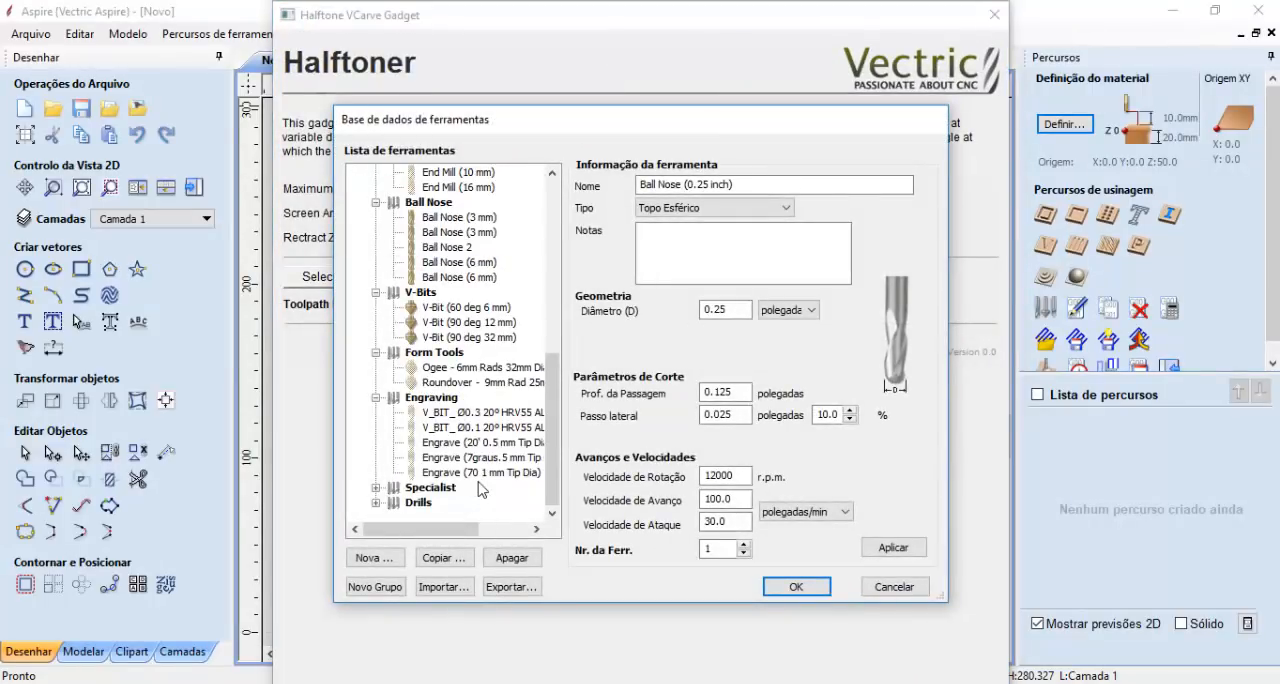
{"action": "scroll", "coordinate": [470, 465], "scroll_direction": "up", "scroll_amount": 1}
{"action": "left_click", "coordinate": [471, 309]}
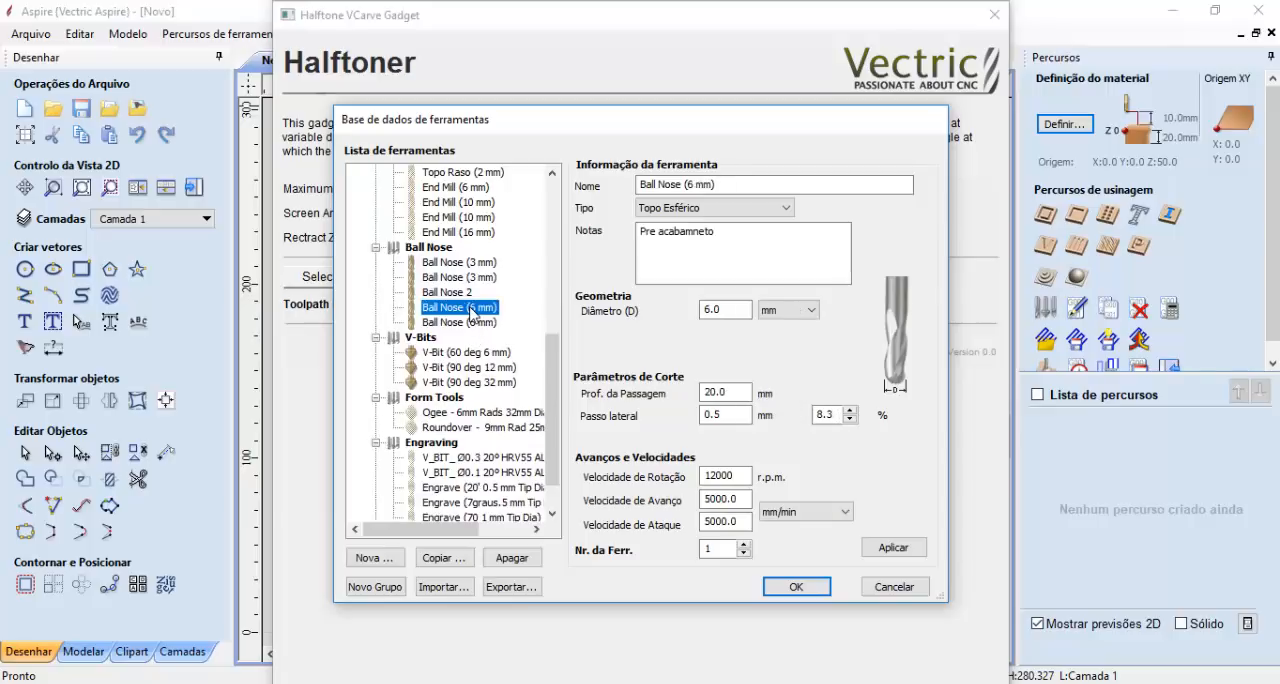
{"action": "left_click", "coordinate": [796, 588]}
- Name the halftone toolpath 6esf and calculate it
{"action": "key", "text": "Tab"}
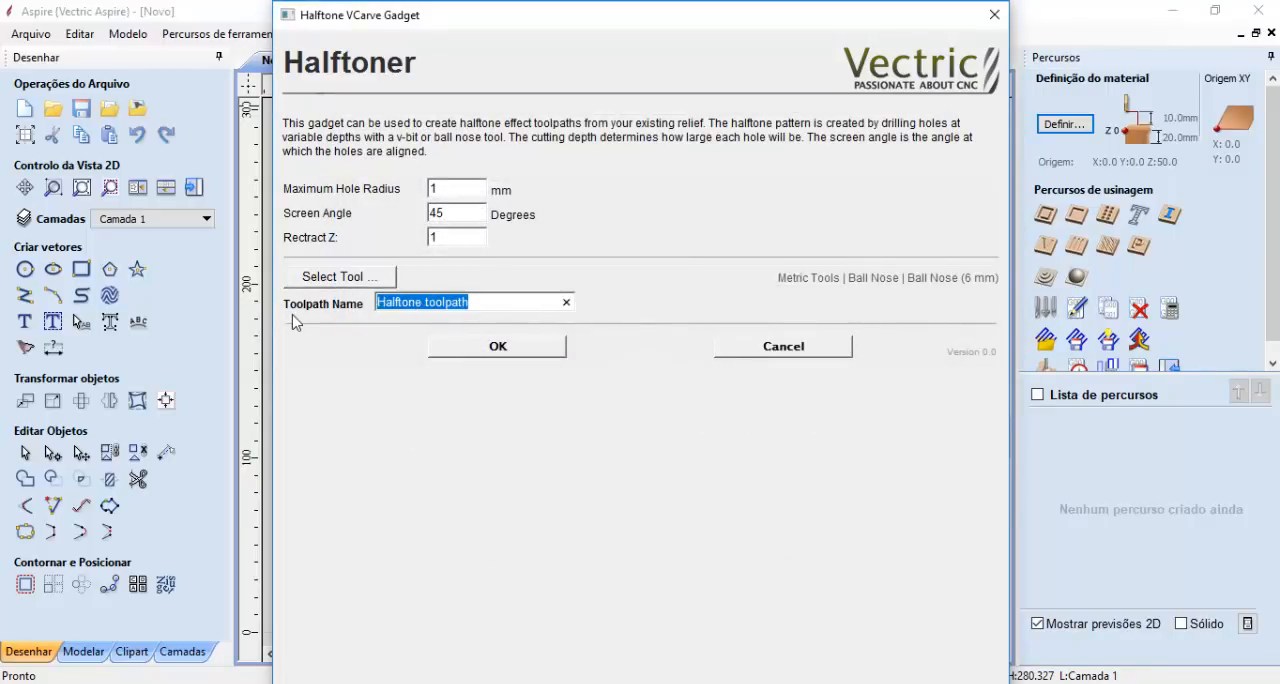
{"action": "type", "text": "6esf"}
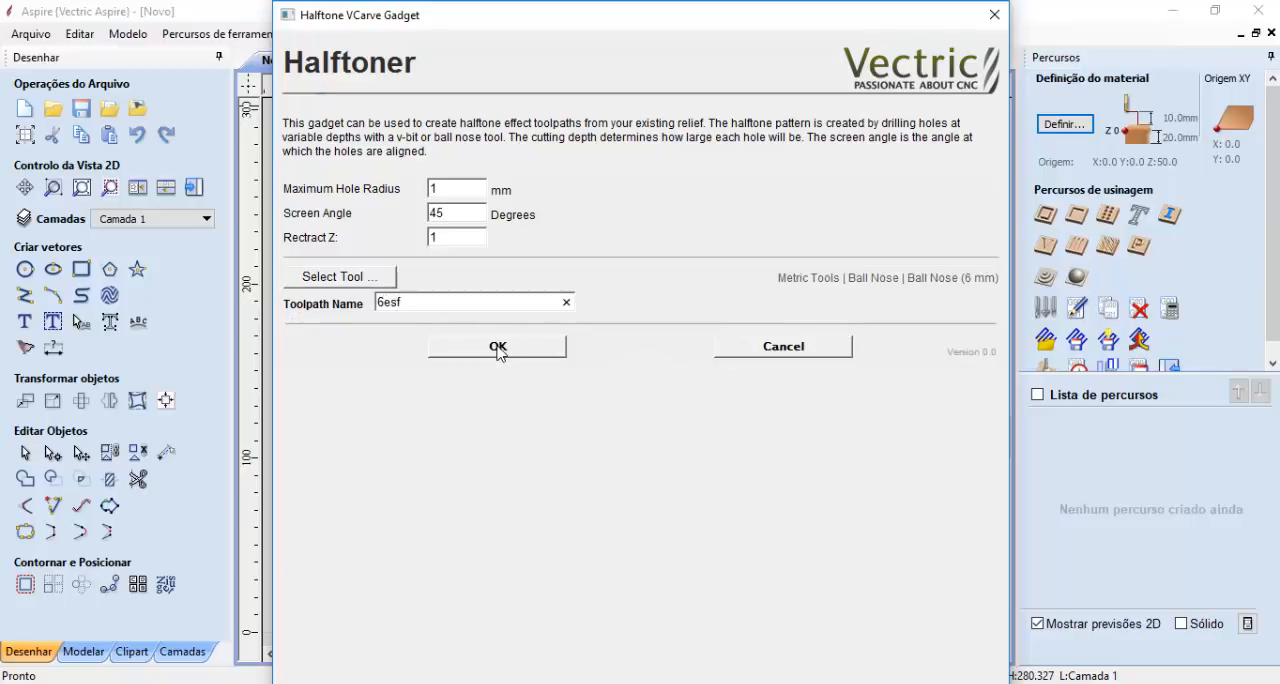
{"action": "left_click", "coordinate": [498, 346]}
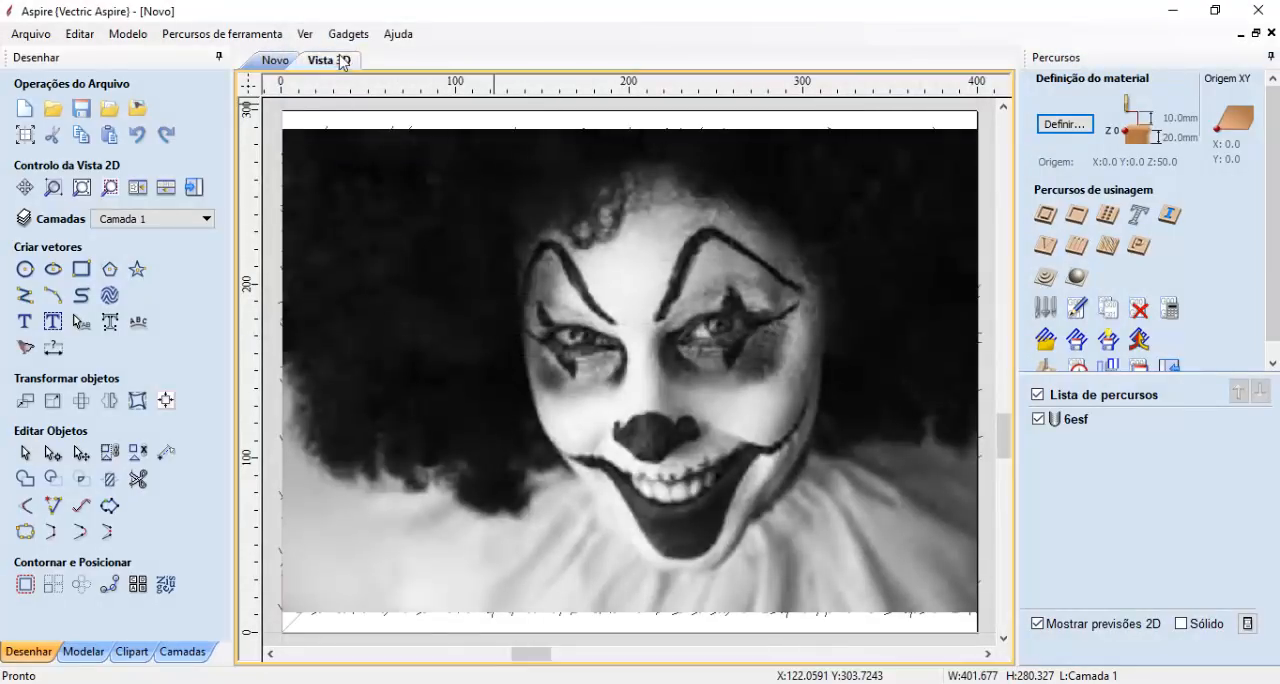
- Preview the 6esf toolpath in the 3D view by running its cutting simulation on the Cherry material
{"action": "left_click", "coordinate": [330, 61]}
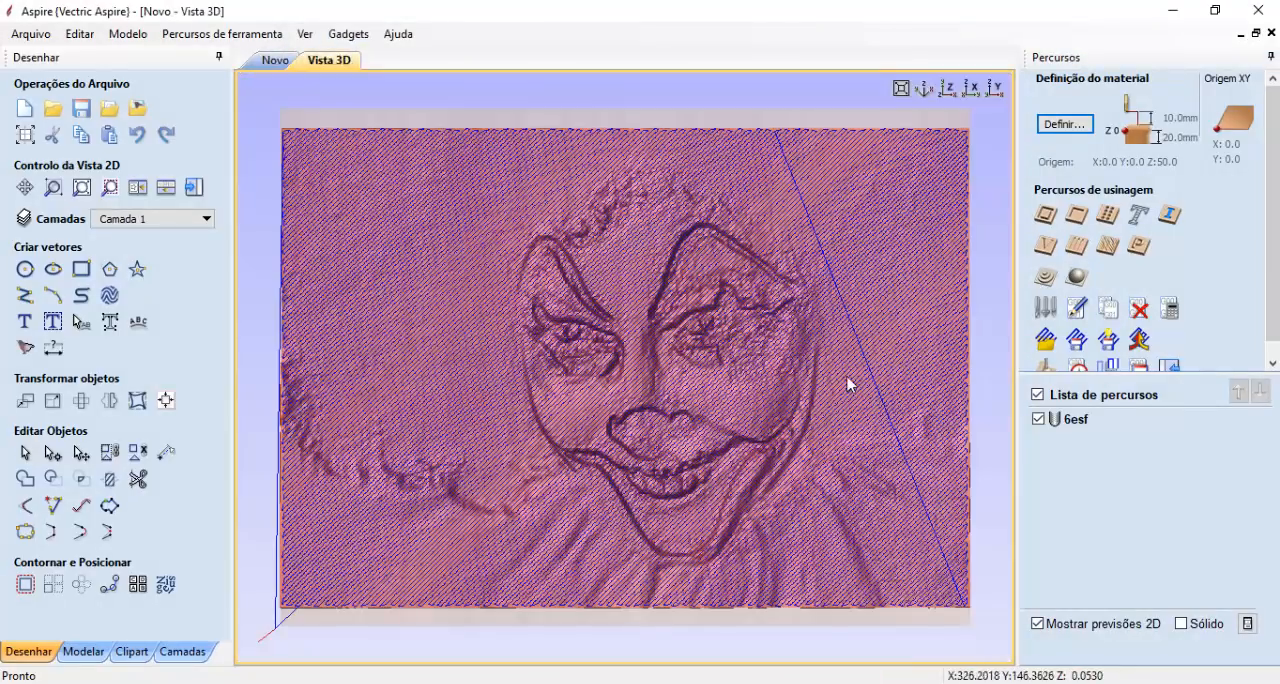
{"action": "left_click", "coordinate": [1046, 366]}
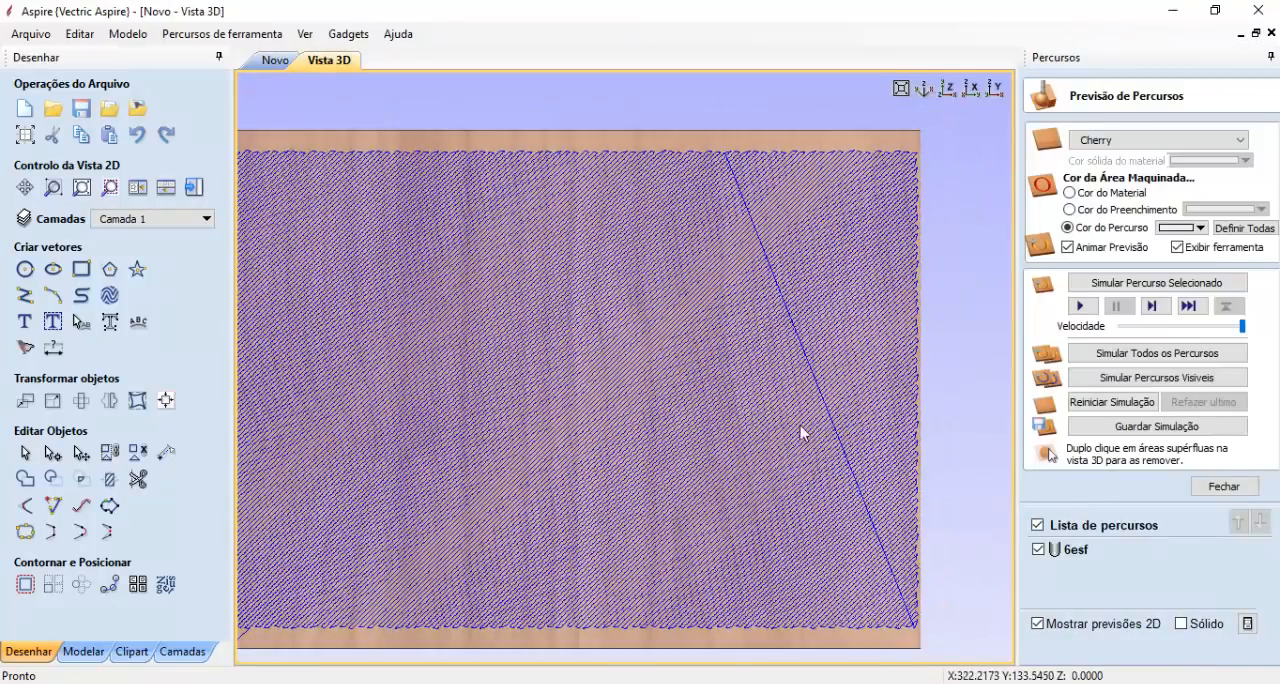
{"action": "left_click_drag", "start_coordinate": [800, 427], "coordinate": [868, 388]}
{"action": "left_click", "coordinate": [1081, 306]}
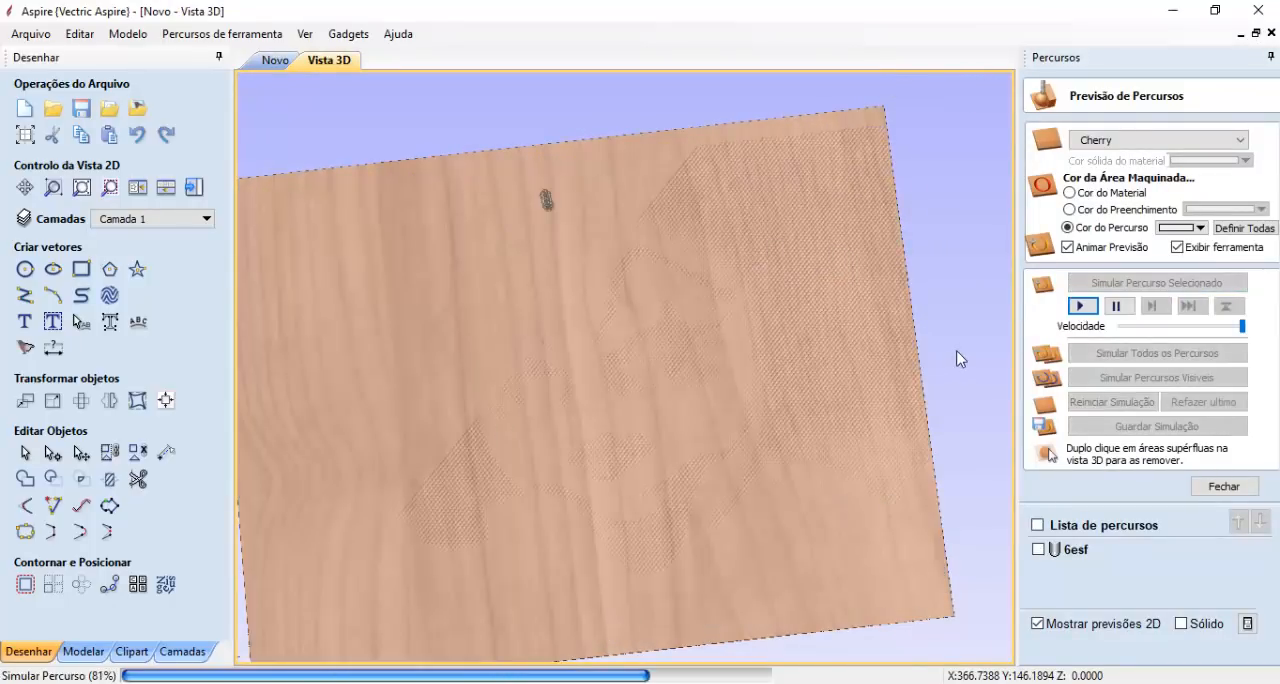
{"action": "scroll", "coordinate": [812, 352], "scroll_direction": "down", "scroll_amount": 3}
{"action": "left_click_drag", "start_coordinate": [812, 352], "coordinate": [810, 336]}
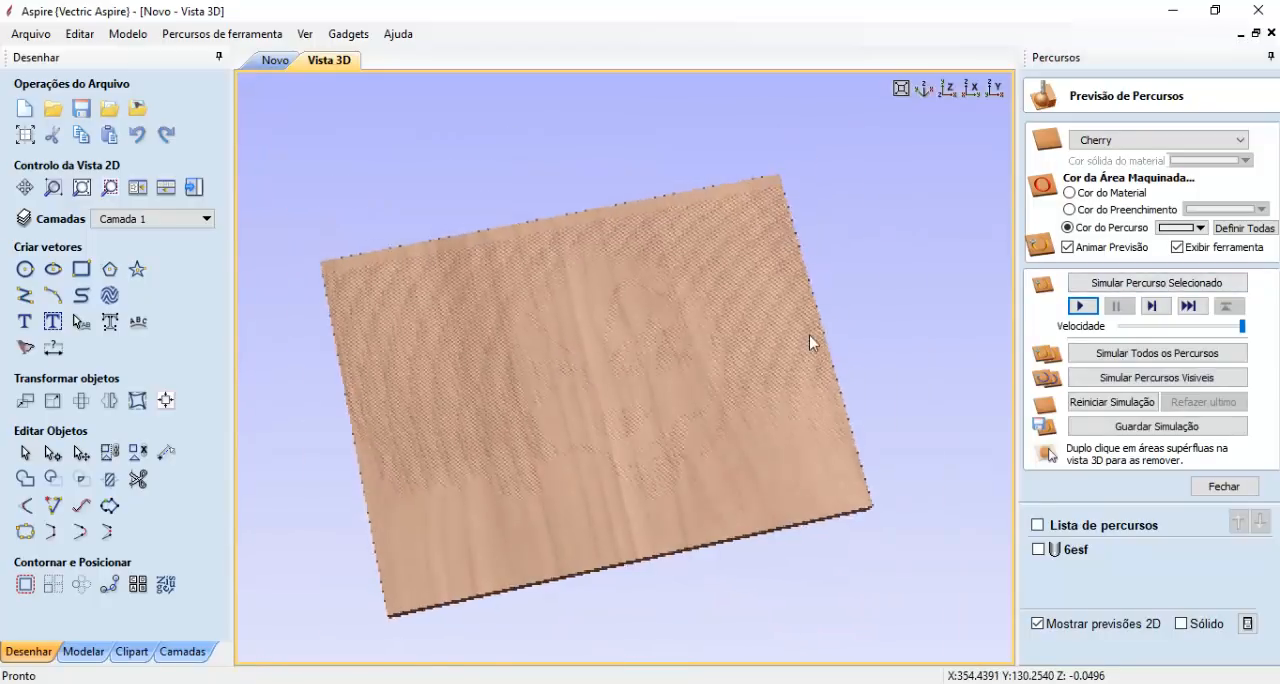
- Set the 6esf toolpath's preview colour to black
{"action": "left_click", "coordinate": [1074, 549]}
{"action": "left_click", "coordinate": [1193, 228]}
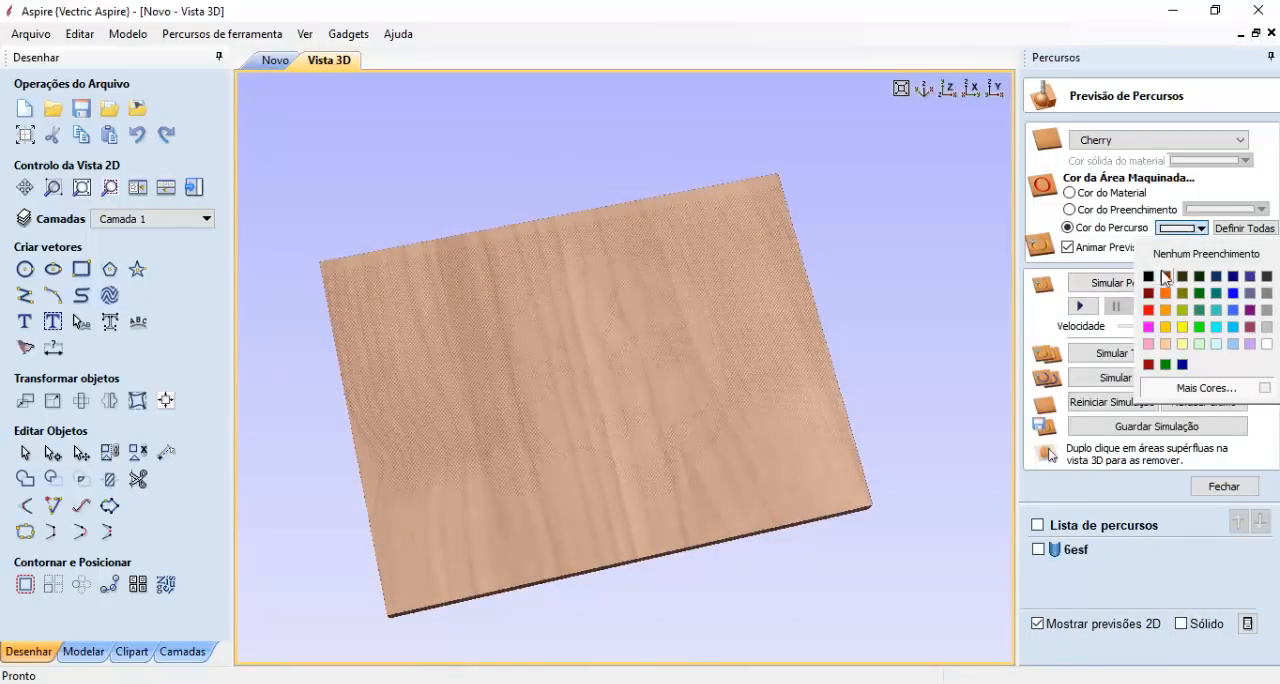
{"action": "left_click", "coordinate": [1153, 278]}
- Look closely at the size and spacing of the halftone holes around the clown's eye
{"action": "left_click_drag", "start_coordinate": [725, 445], "coordinate": [630, 514]}
{"action": "scroll", "coordinate": [601, 389], "scroll_direction": "up", "scroll_amount": 10}
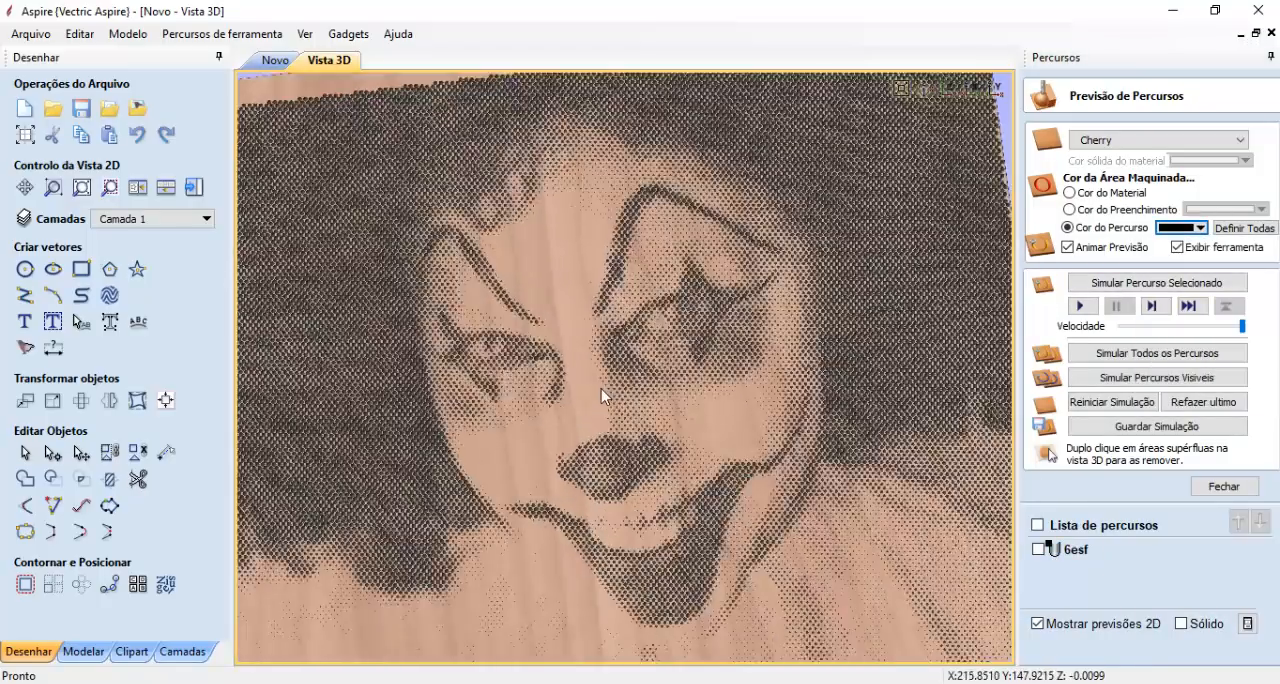
{"action": "scroll", "coordinate": [670, 328], "scroll_direction": "up", "scroll_amount": 3}
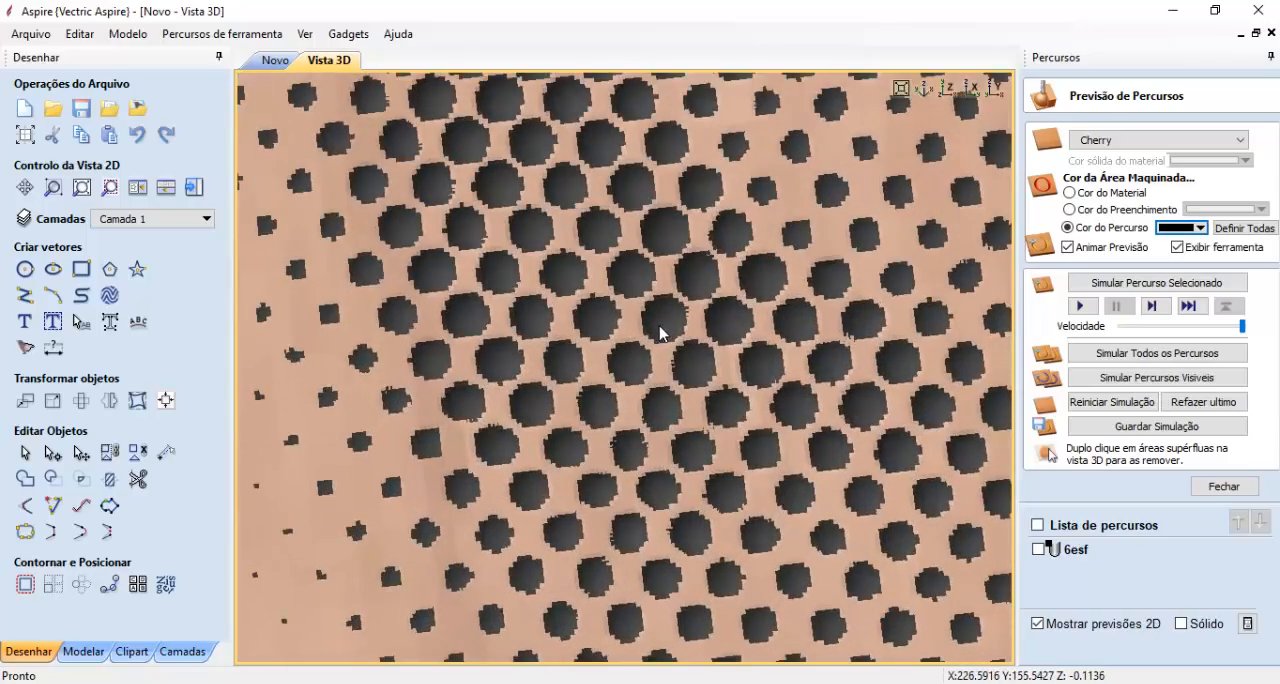
{"action": "scroll", "coordinate": [667, 355], "scroll_direction": "down", "scroll_amount": 6}
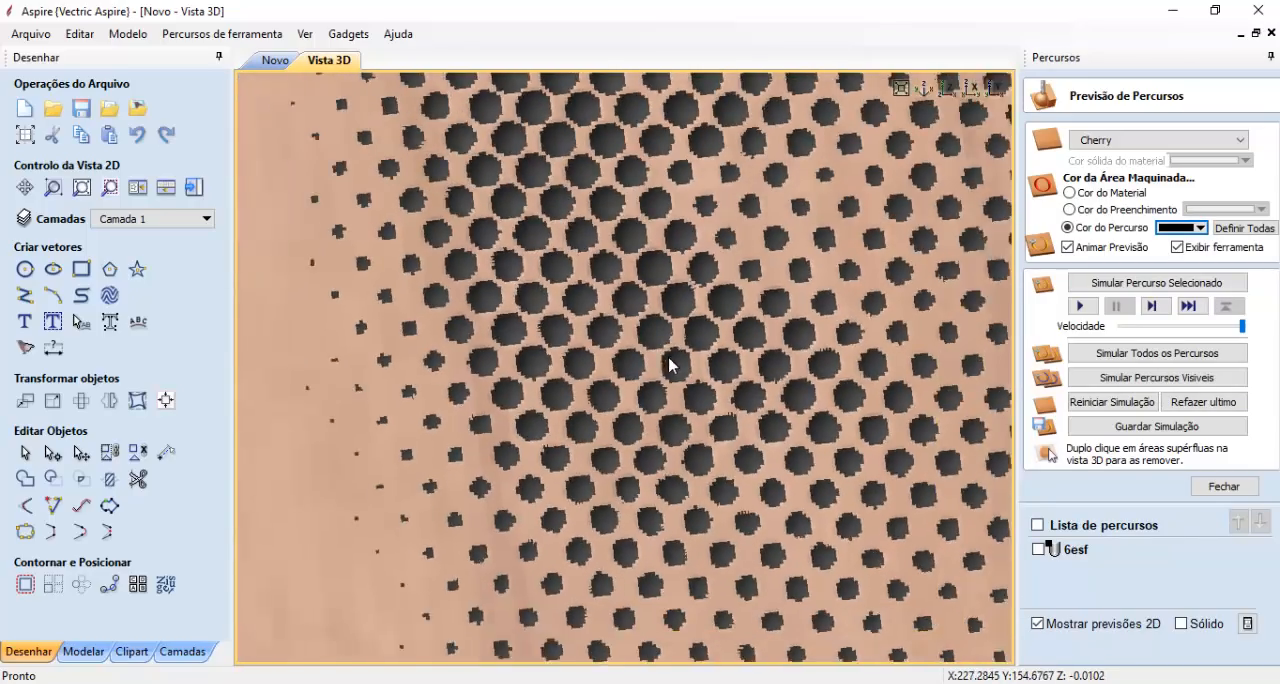
{"action": "scroll", "coordinate": [675, 380], "scroll_direction": "down", "scroll_amount": 6}
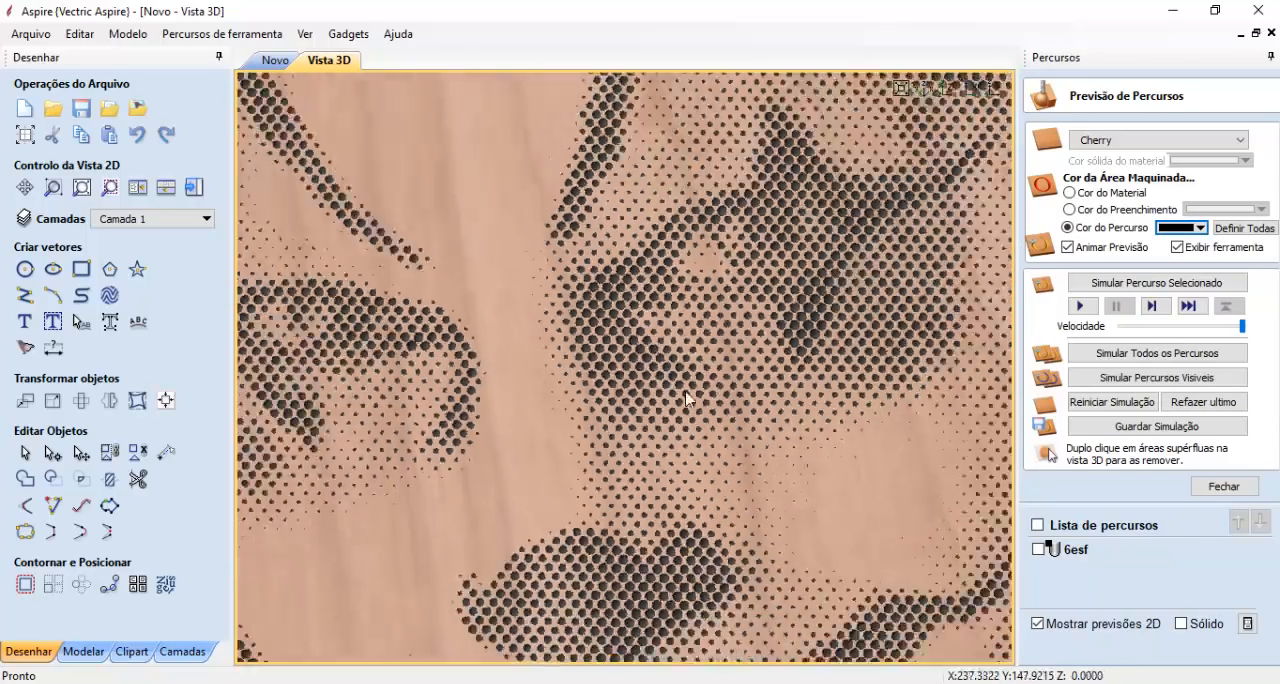
{"action": "scroll", "coordinate": [640, 450], "scroll_direction": "up", "scroll_amount": 2}
{"action": "scroll", "coordinate": [614, 481], "scroll_direction": "down", "scroll_amount": 5}
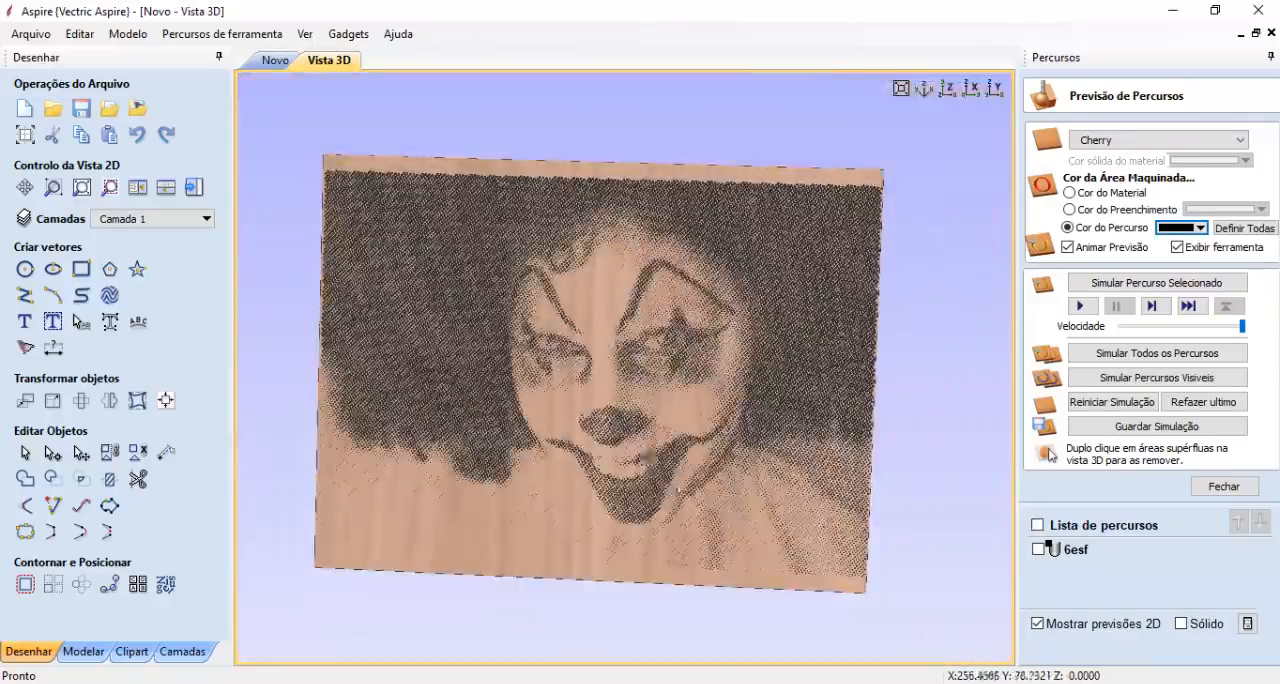
- Examine the whole clown engraving from several tilted angles and viewing distances
{"action": "left_click_drag", "start_coordinate": [625, 465], "coordinate": [645, 441]}
{"action": "scroll", "coordinate": [630, 439], "scroll_direction": "up", "scroll_amount": 3}
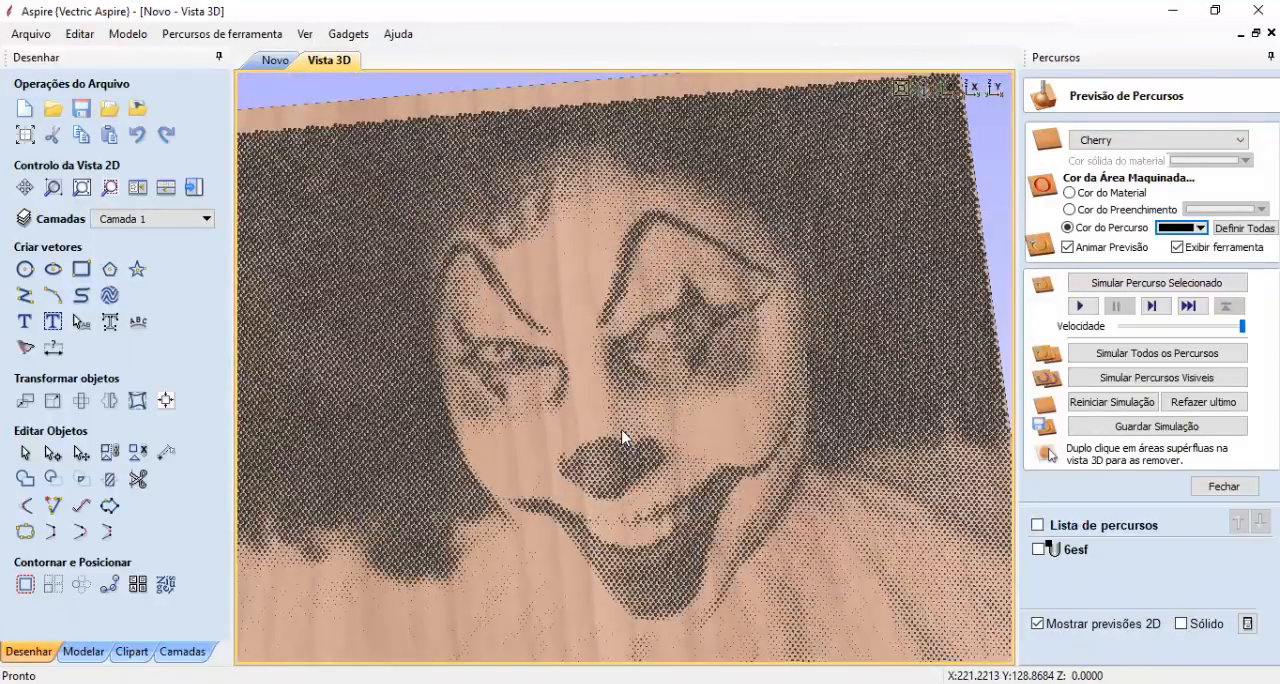
{"action": "scroll", "coordinate": [675, 432], "scroll_direction": "down", "scroll_amount": 4}
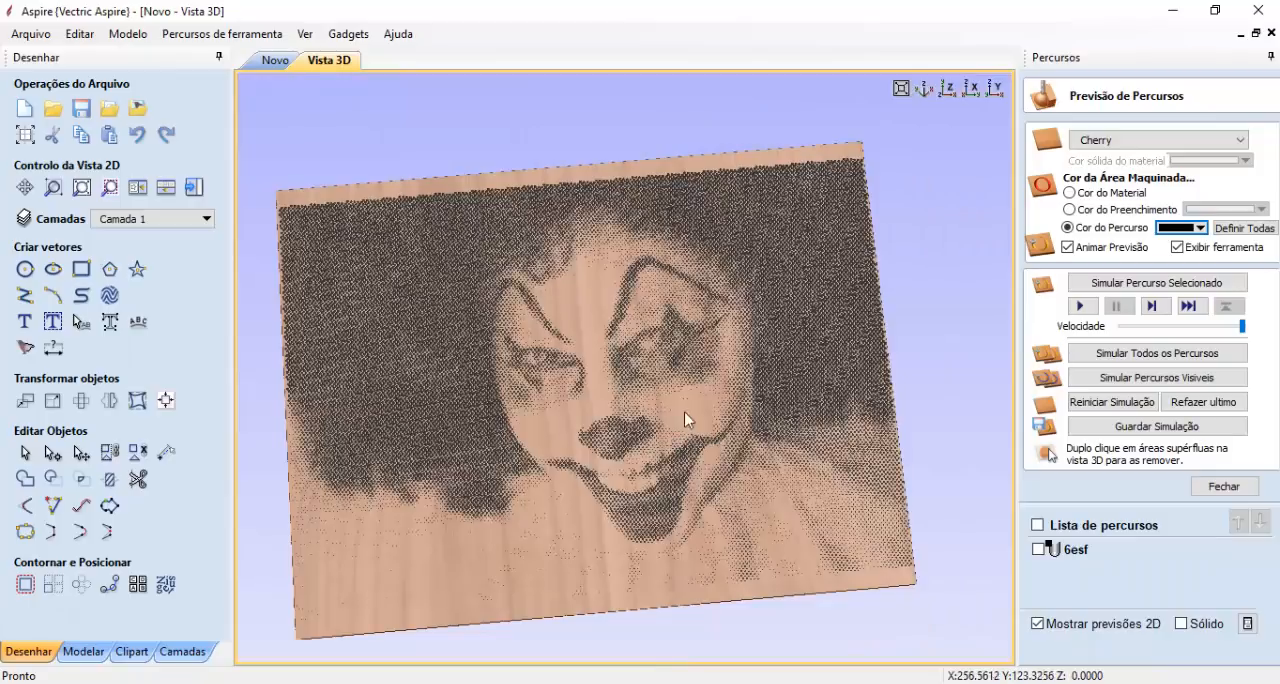
{"action": "left_click_drag", "start_coordinate": [686, 417], "coordinate": [655, 454]}
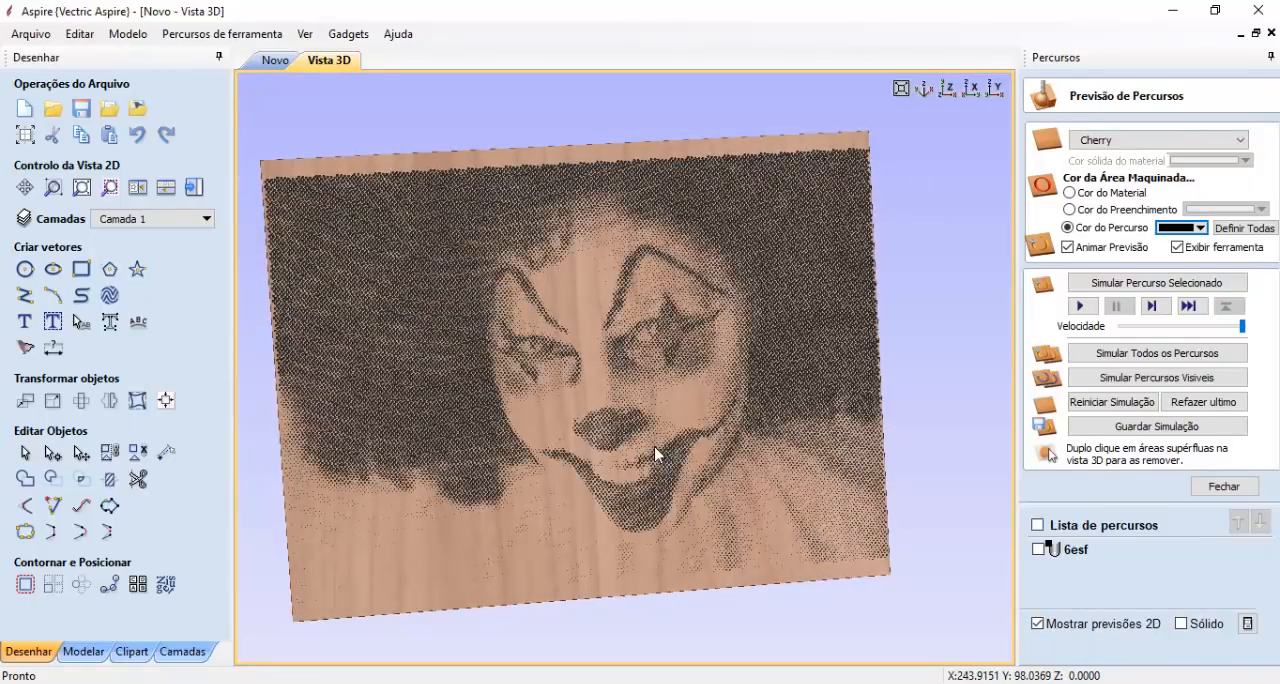
{"action": "scroll", "coordinate": [657, 455], "scroll_direction": "up", "scroll_amount": 3}
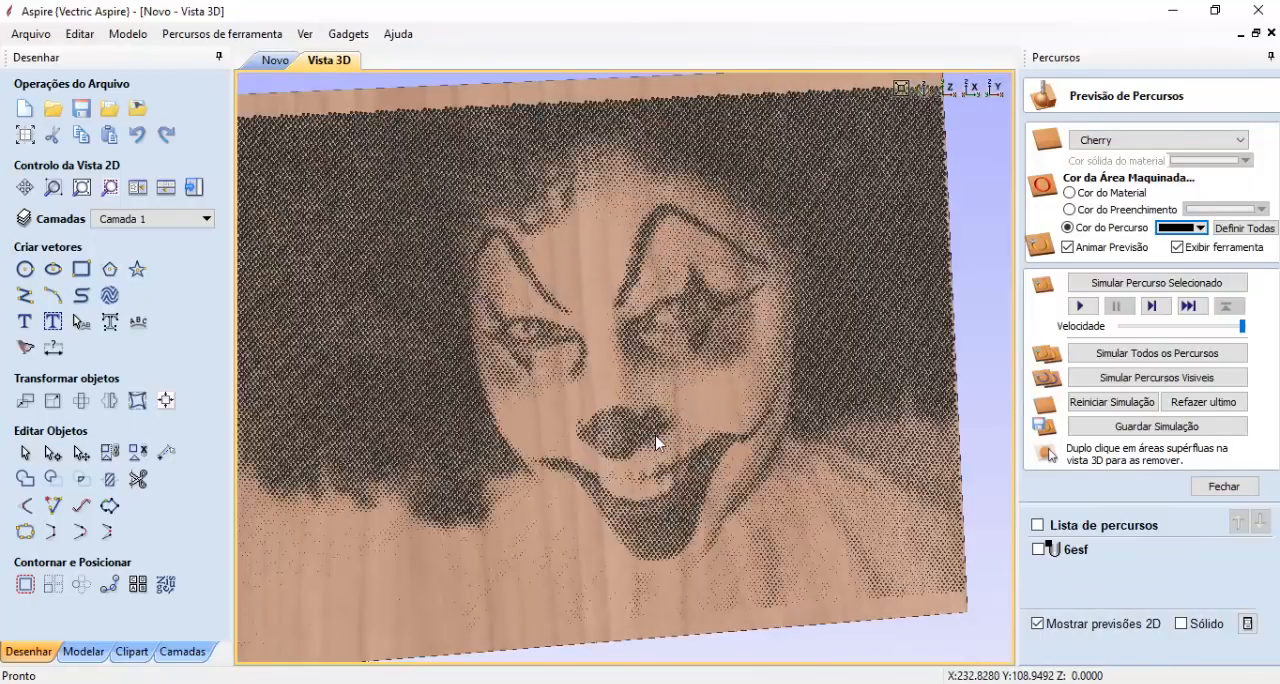
{"action": "left_click_drag", "start_coordinate": [657, 443], "coordinate": [678, 409]}
{"action": "scroll", "coordinate": [688, 400], "scroll_direction": "down", "scroll_amount": 3}
{"action": "left_click_drag", "start_coordinate": [668, 470], "coordinate": [731, 434]}
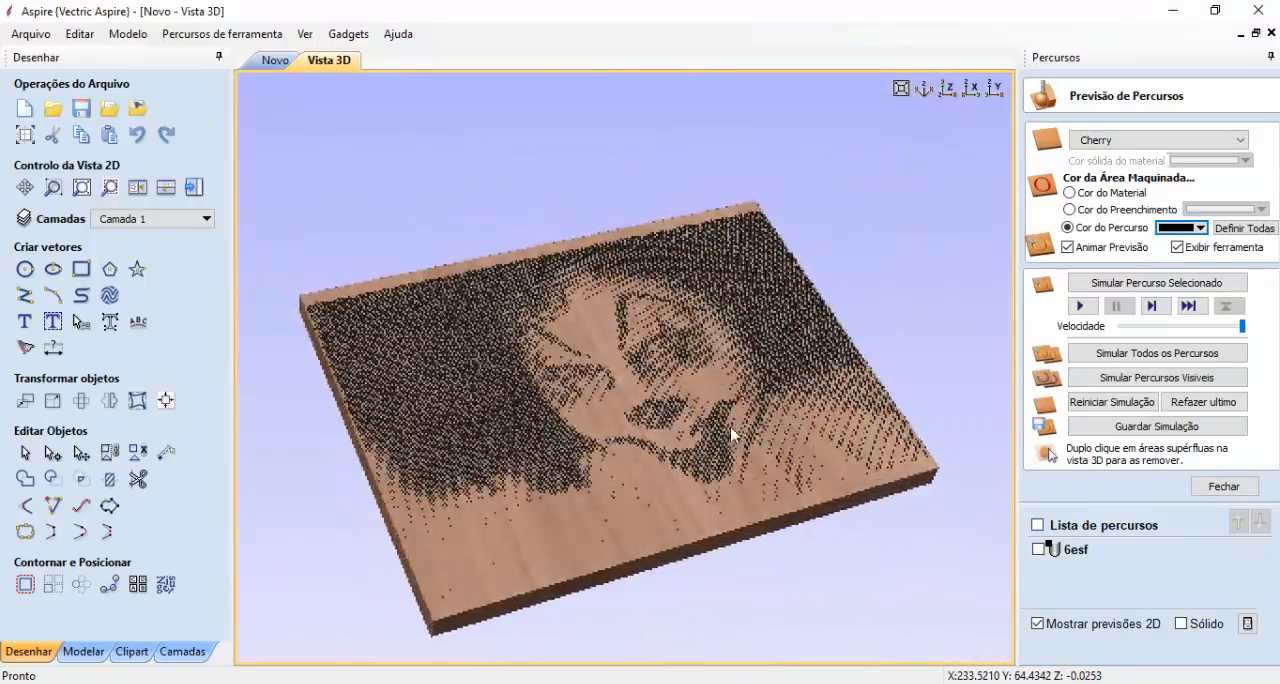
{"action": "scroll", "coordinate": [540, 470], "scroll_direction": "up", "scroll_amount": 3}
{"action": "scroll", "coordinate": [540, 462], "scroll_direction": "down", "scroll_amount": 3}
{"action": "left_click_drag", "start_coordinate": [629, 264], "coordinate": [523, 434]}
{"action": "scroll", "coordinate": [555, 407], "scroll_direction": "up", "scroll_amount": 4}
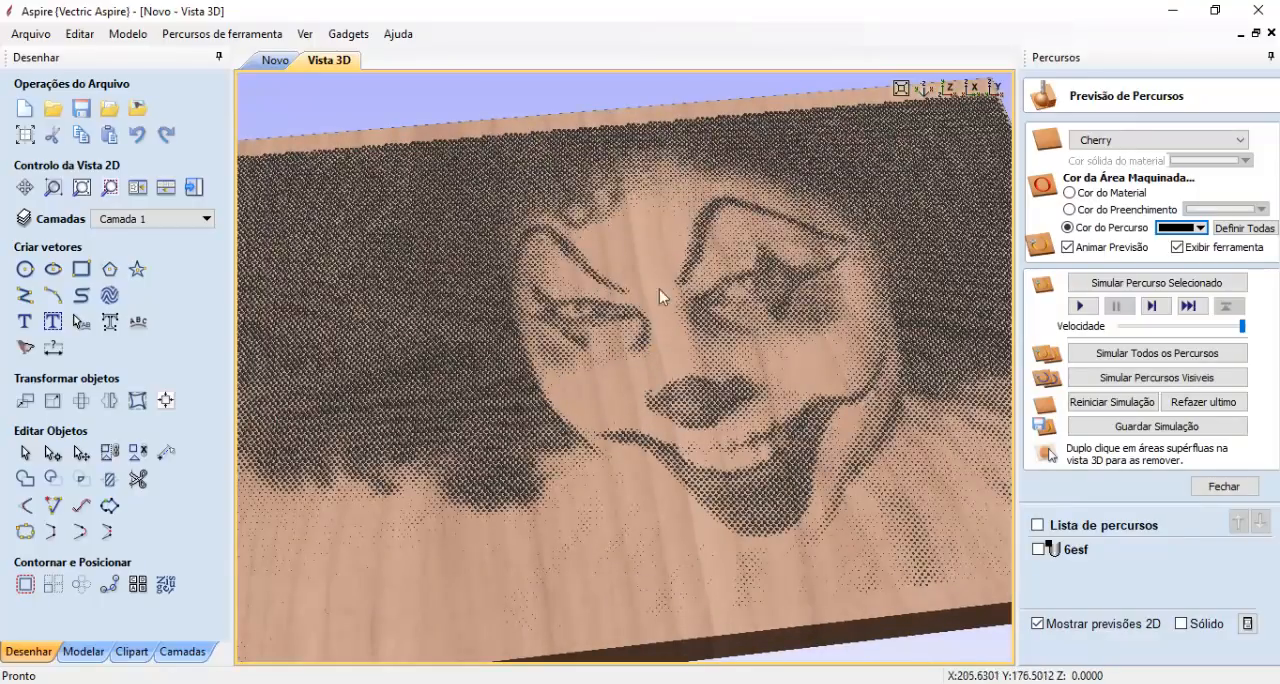
{"action": "scroll", "coordinate": [663, 317], "scroll_direction": "down", "scroll_amount": 3}
{"action": "left_click_drag", "start_coordinate": [667, 221], "coordinate": [661, 362]}
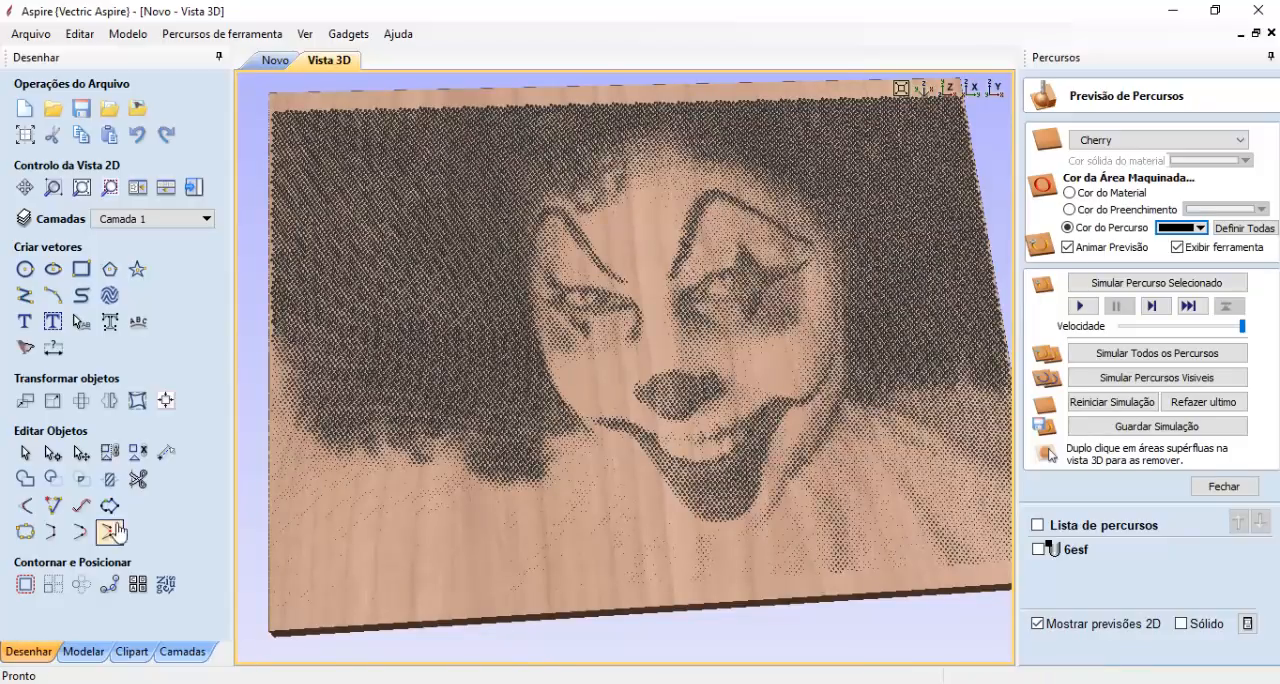
- Open another Aspire 8.0 window and create a new 400 x 300 mm job, 20 mm thick, with Muito Alta resolution
{"action": "right_click", "coordinate": [345, 682]}
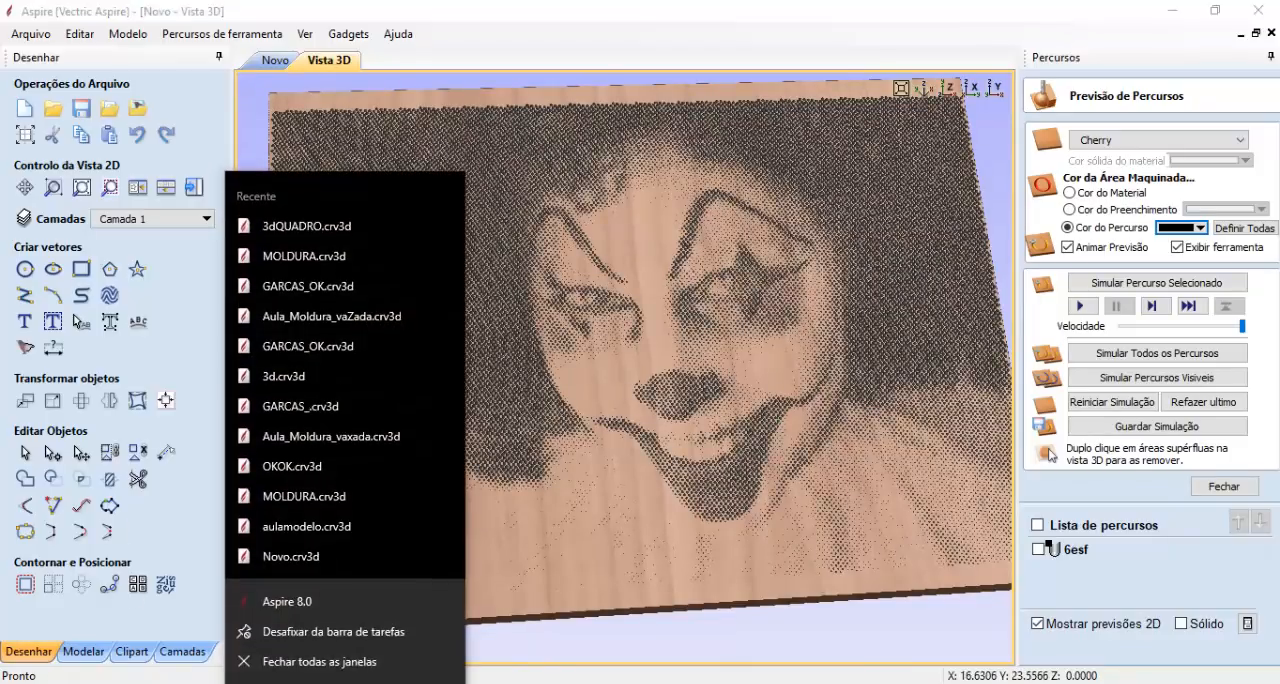
{"action": "left_click", "coordinate": [300, 601]}
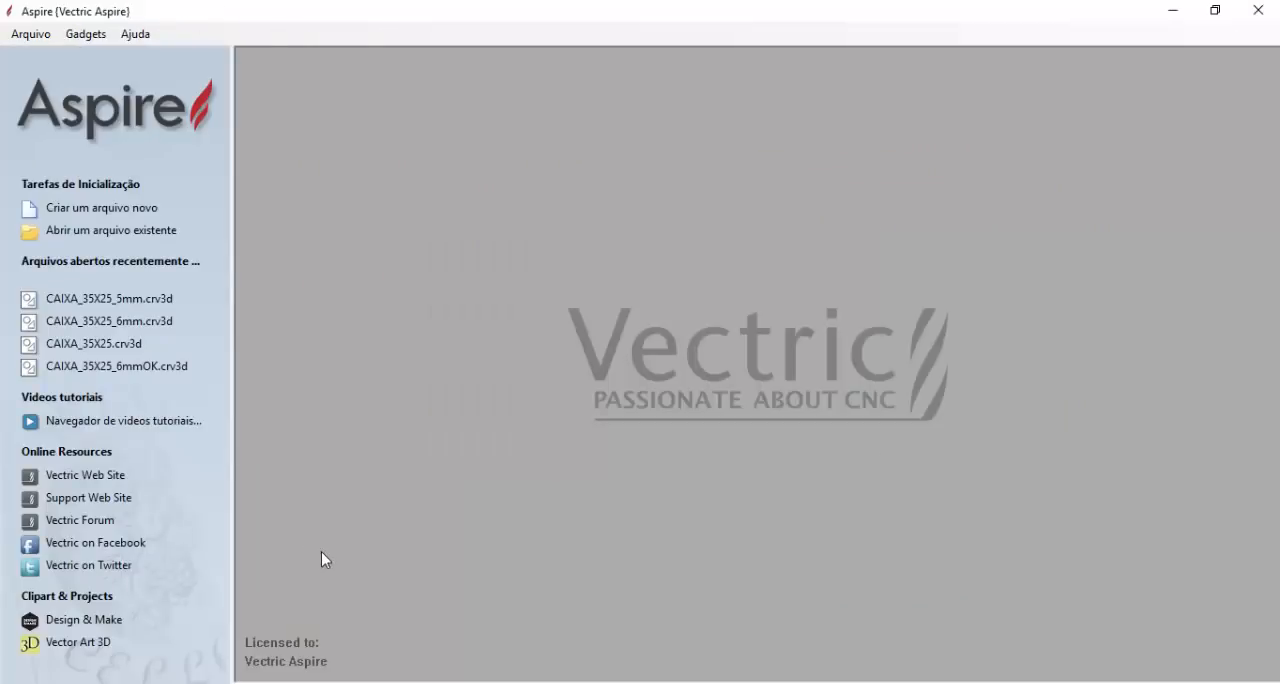
{"action": "left_click", "coordinate": [101, 207]}
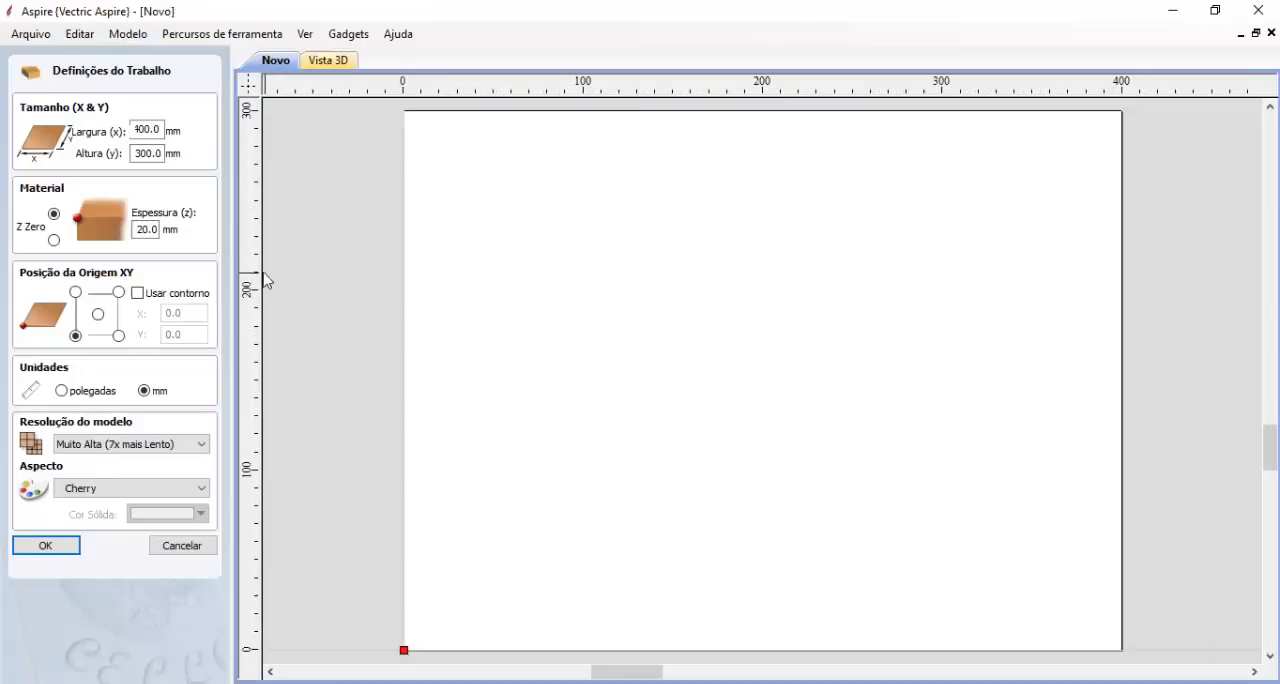
{"action": "left_click", "coordinate": [46, 546]}
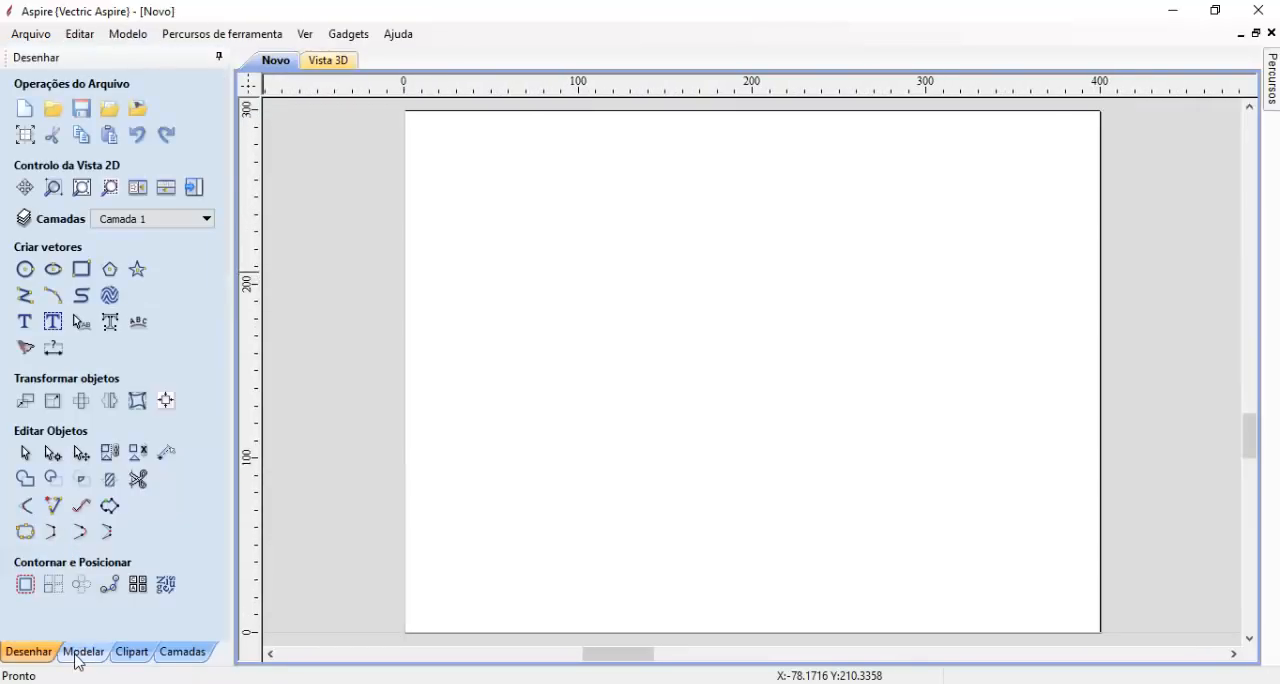
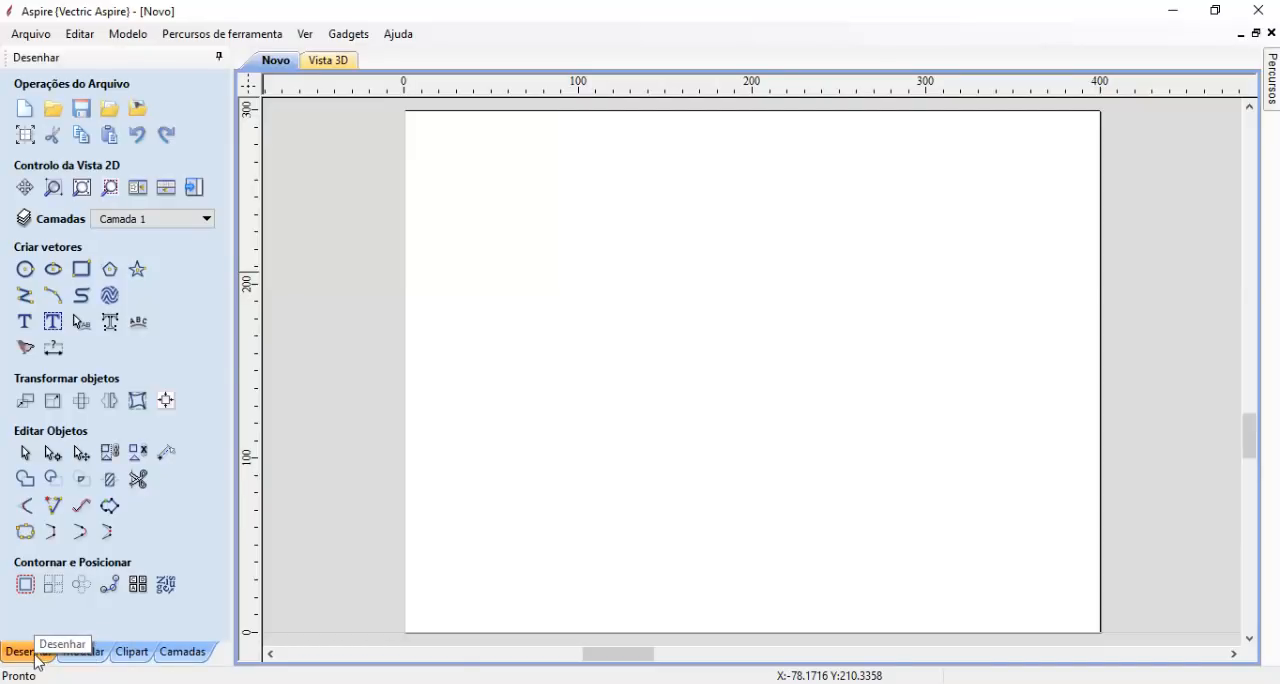
- Draw a 400 x 300 mm rectangle with straight corners around the full edge of the job material
{"action": "left_click", "coordinate": [81, 269]}
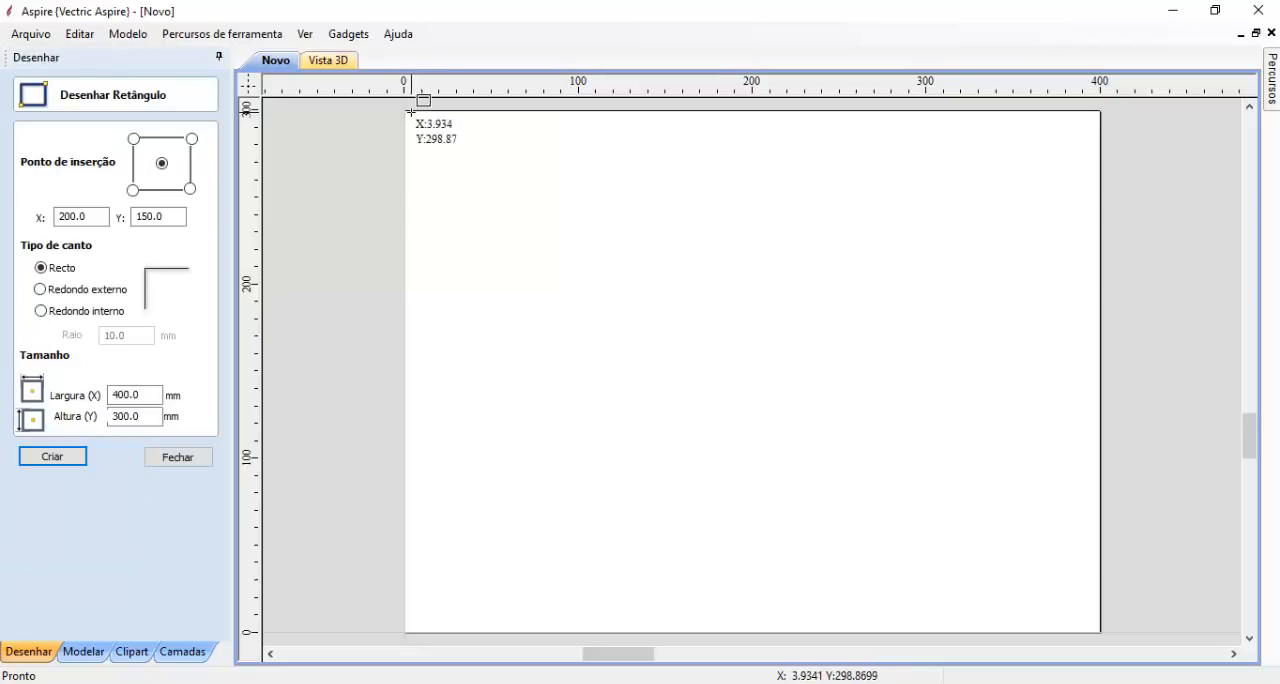
{"action": "scroll", "coordinate": [484, 202], "scroll_direction": "down", "scroll_amount": 1}
{"action": "scroll", "coordinate": [484, 202], "scroll_direction": "down", "scroll_amount": 1}
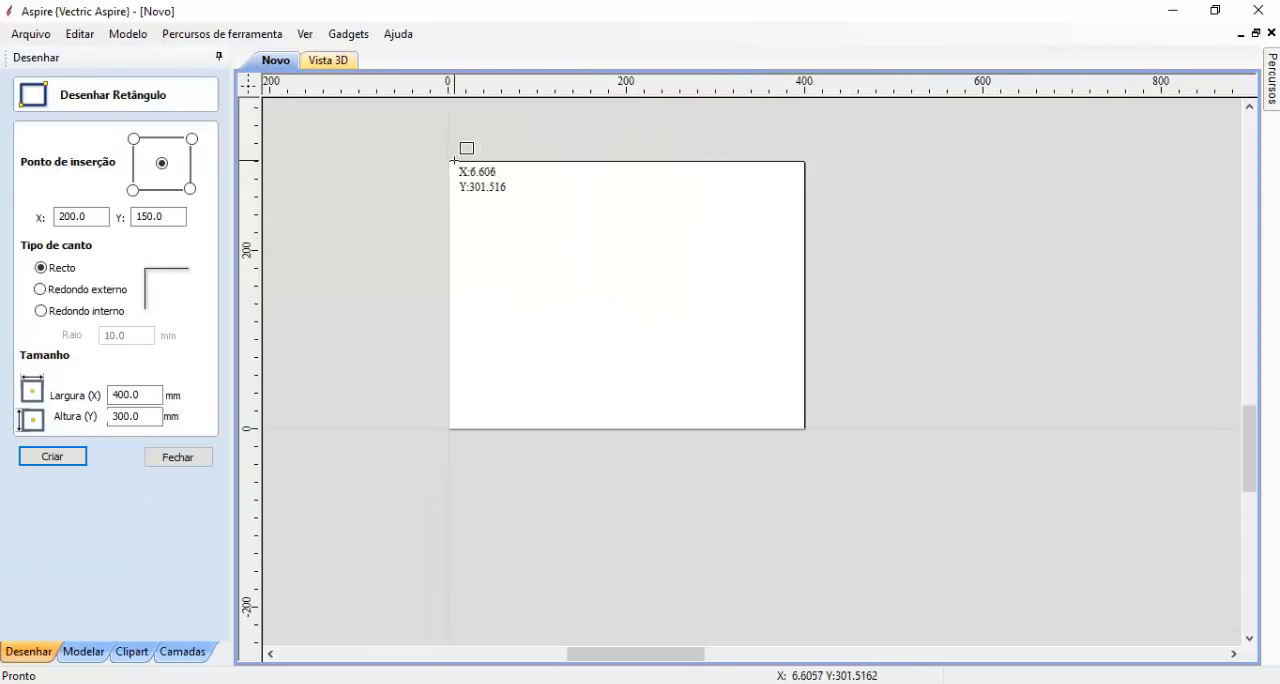
{"action": "left_click_drag", "start_coordinate": [450, 162], "coordinate": [806, 428]}
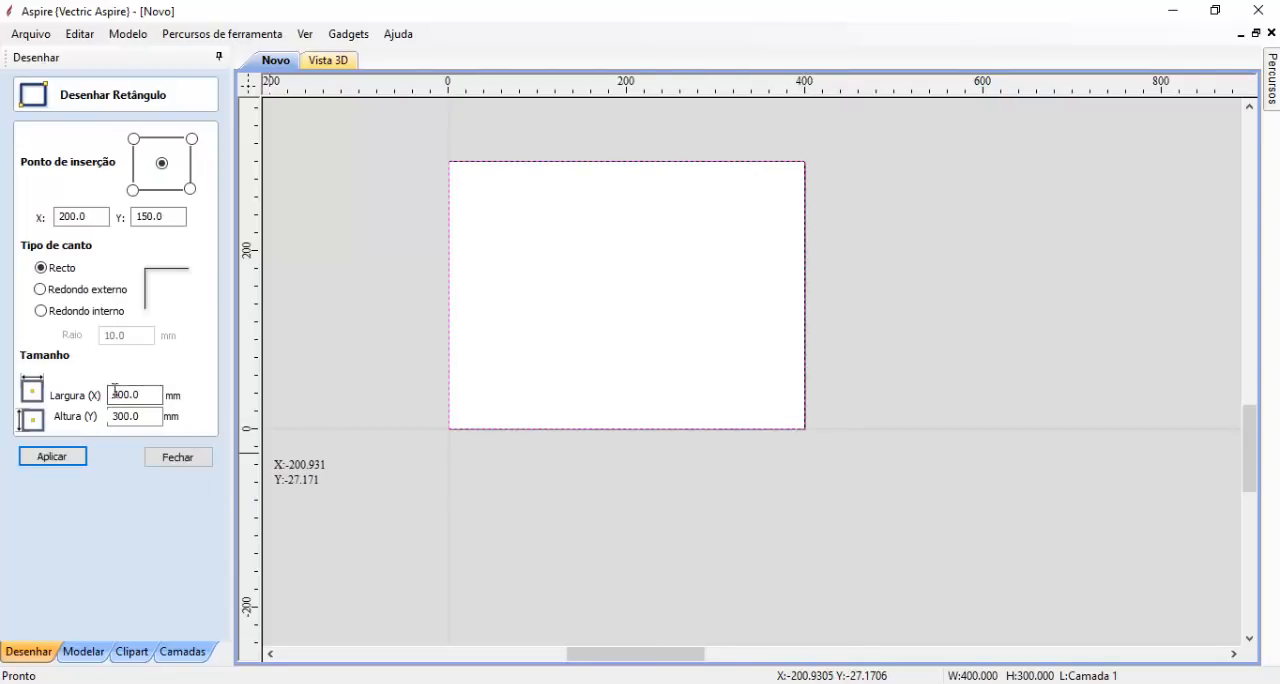
{"action": "left_click", "coordinate": [70, 459]}
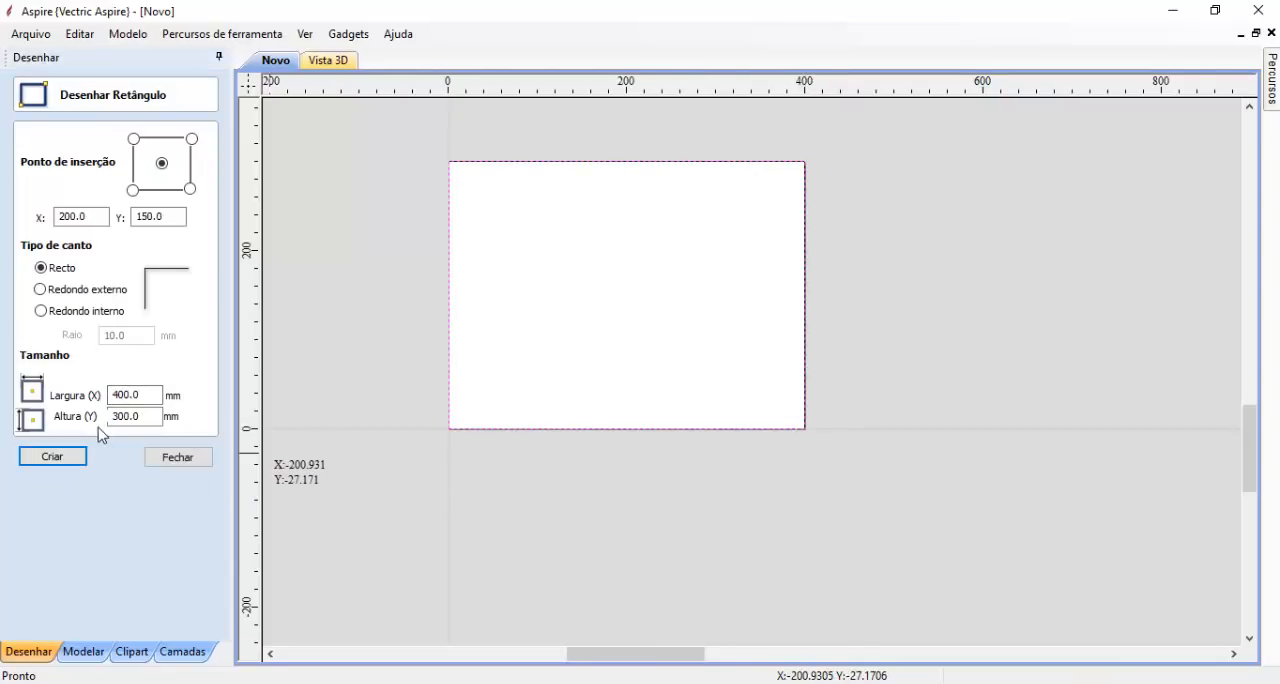
{"action": "left_click", "coordinate": [175, 459]}
{"action": "left_click", "coordinate": [451, 327]}
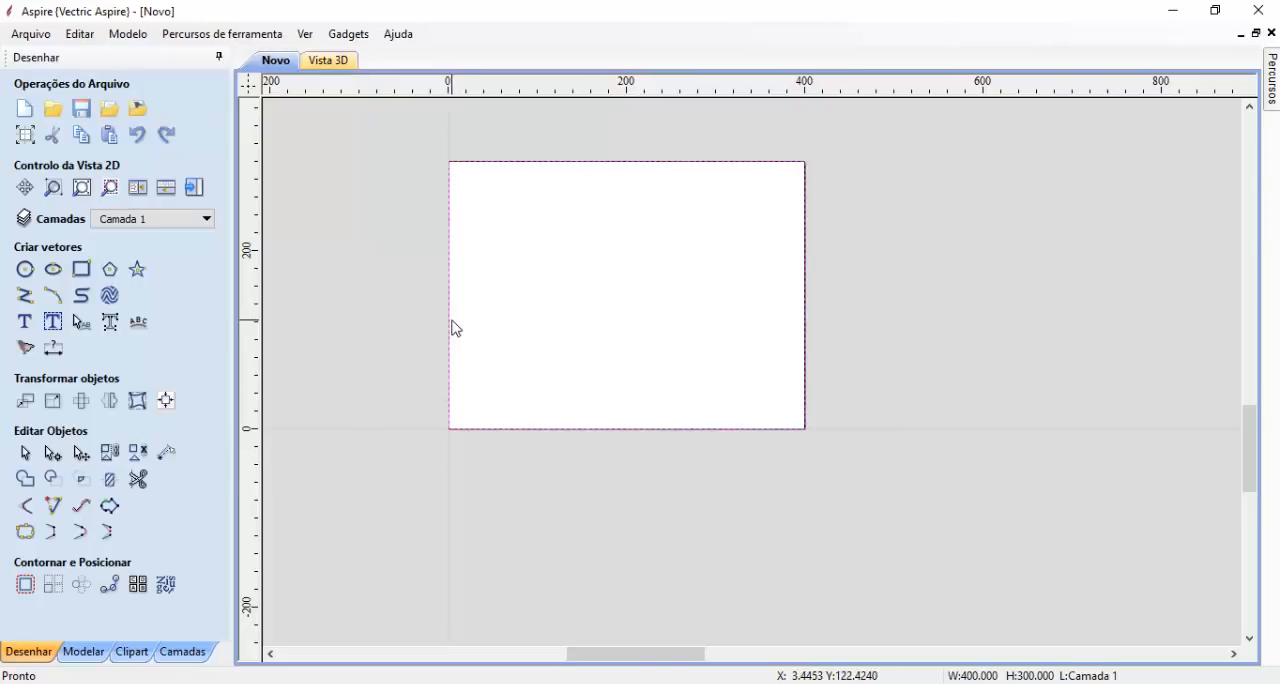
{"action": "left_click", "coordinate": [540, 484]}
- Rename the rectangle's layer as faceamento and add a new empty layer
{"action": "left_click", "coordinate": [182, 655]}
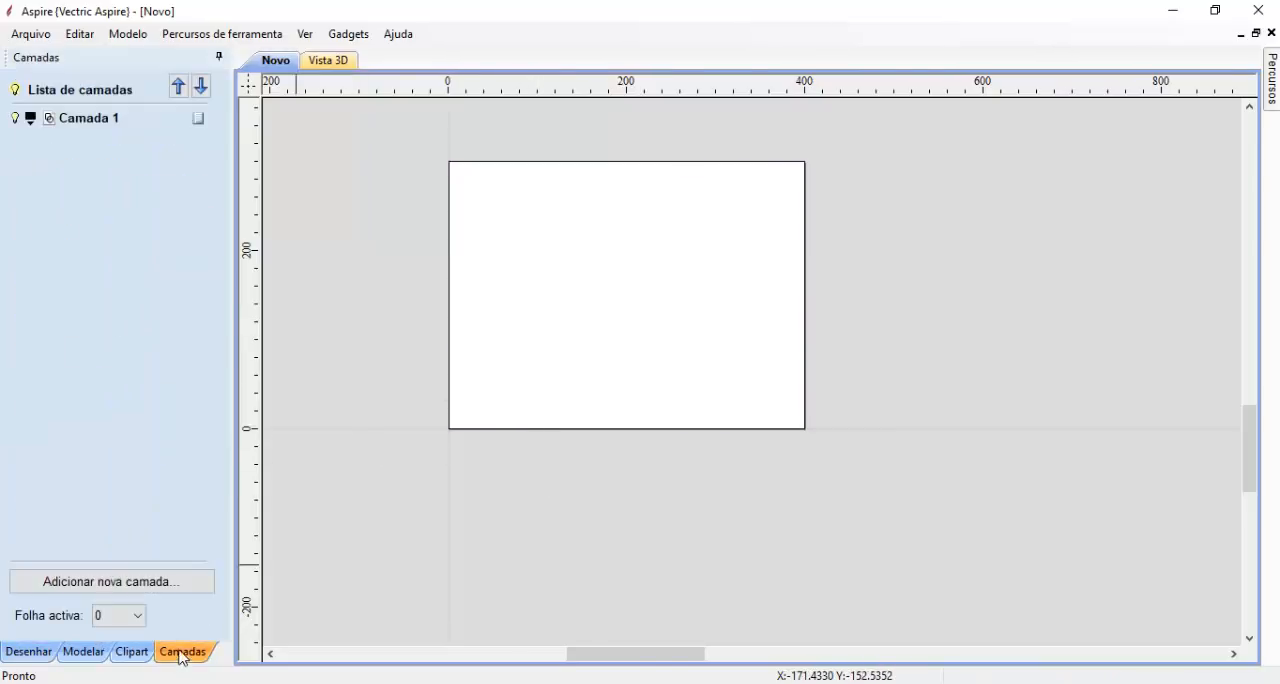
{"action": "right_click", "coordinate": [84, 124]}
{"action": "left_click", "coordinate": [160, 281]}
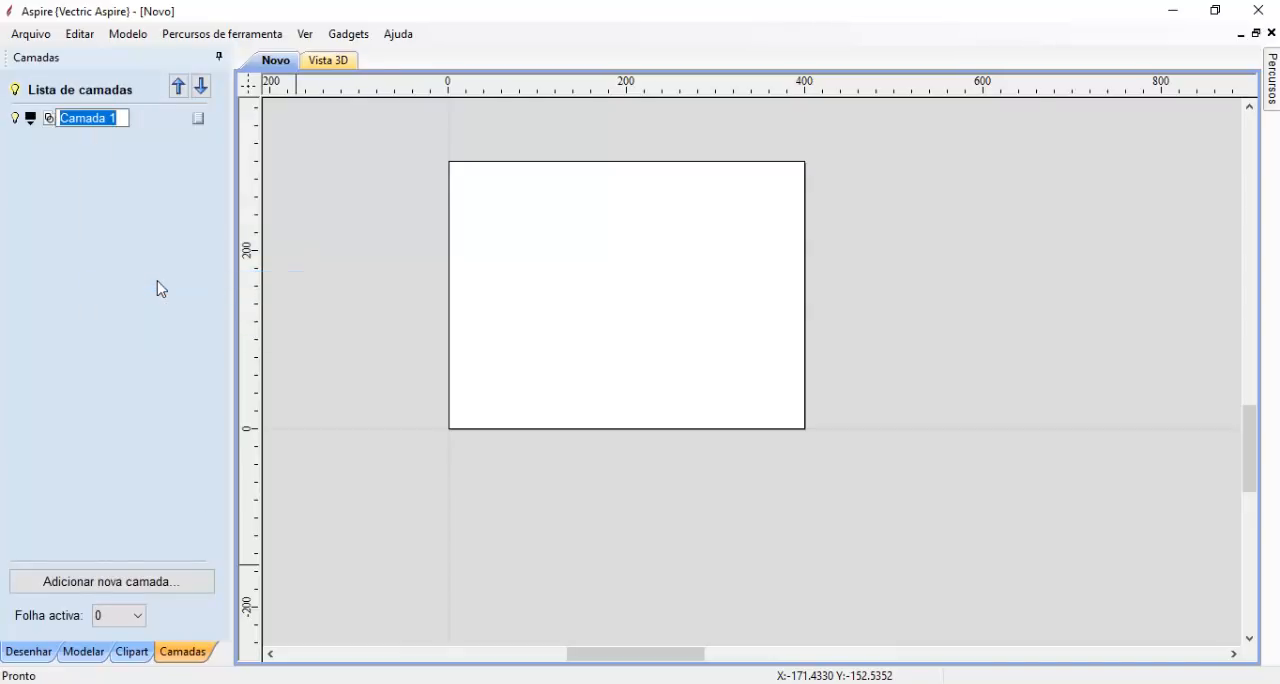
{"action": "type", "text": "fav"}
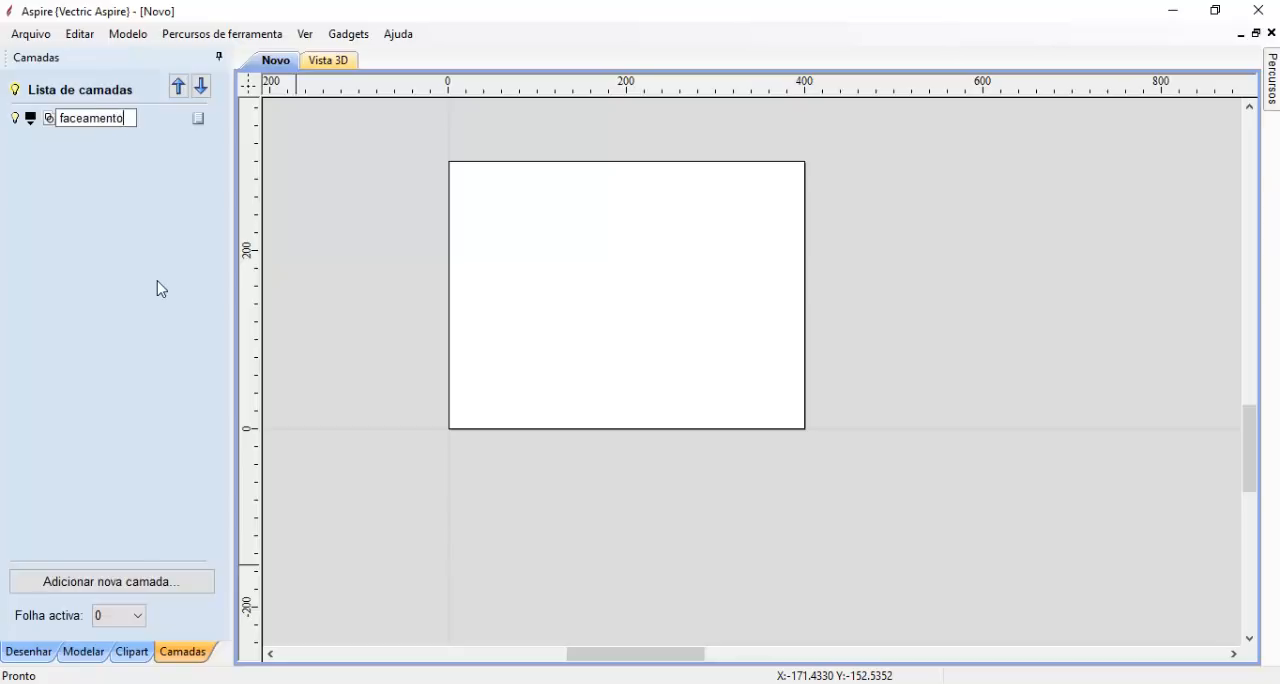
{"action": "key", "text": "Return"}
{"action": "left_click", "coordinate": [124, 581]}
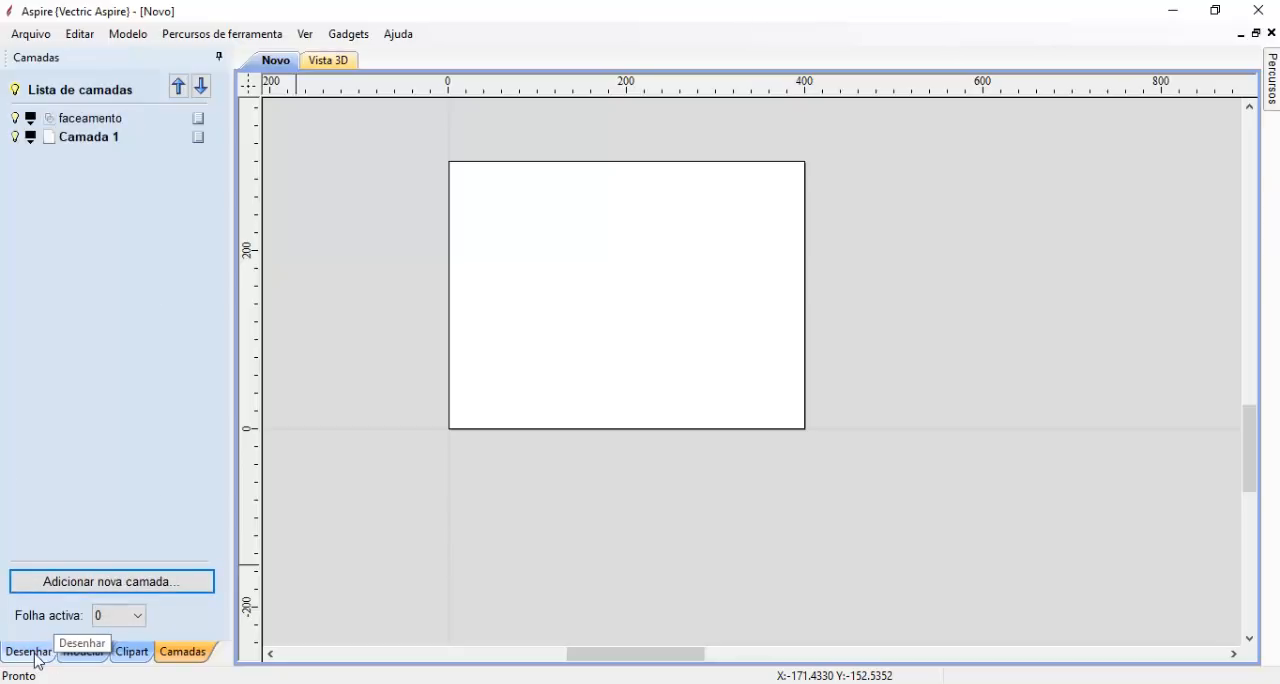
- Import bebe1.jpg as a component and shrink it to about 398 x 233 mm to fit within the material's width
{"action": "left_click", "coordinate": [83, 651]}
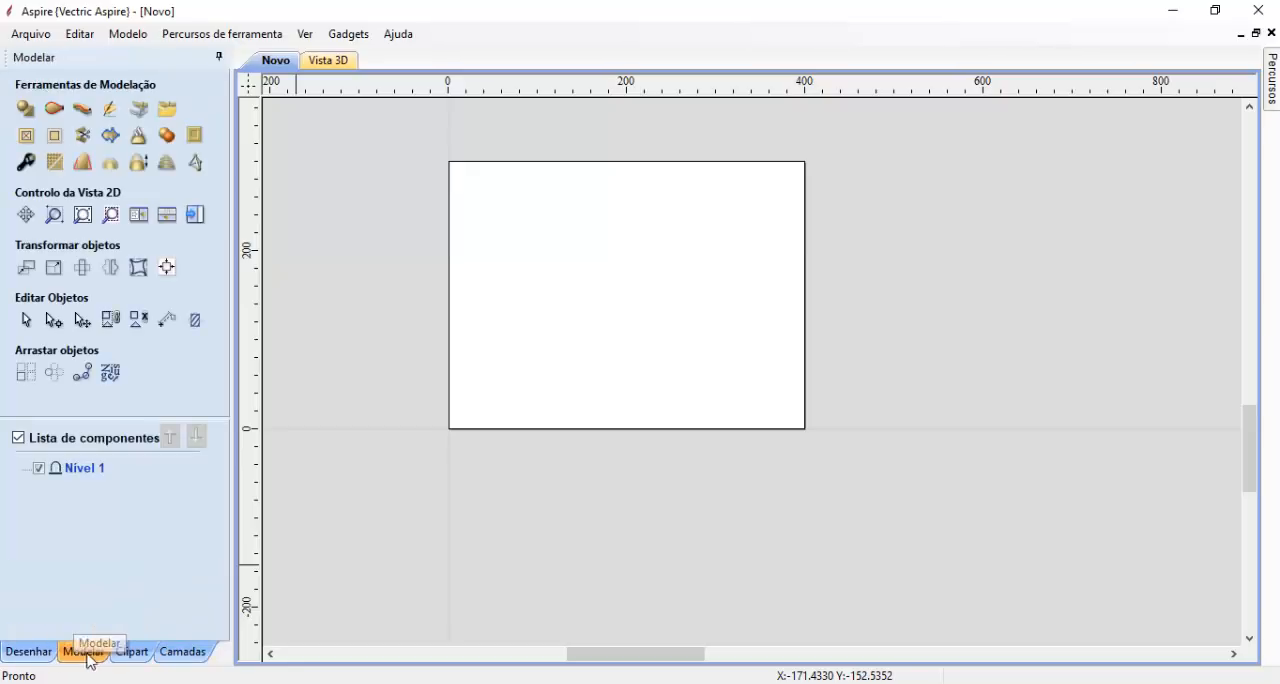
{"action": "left_click", "coordinate": [141, 119]}
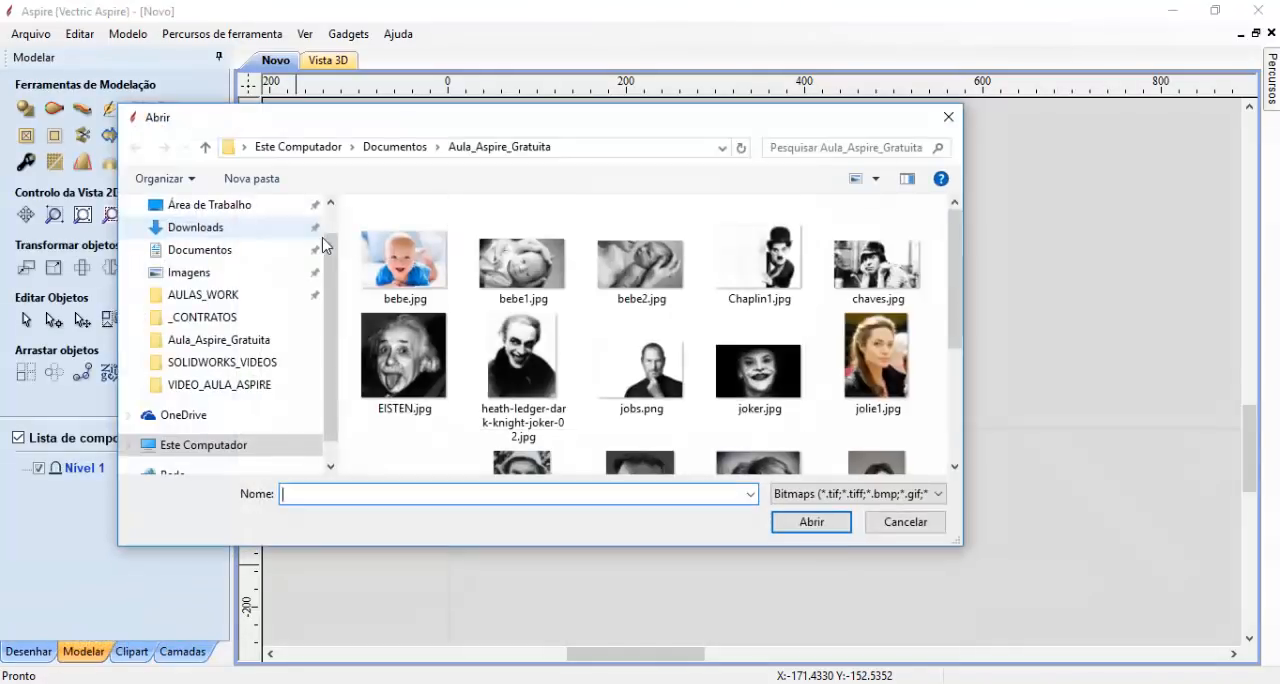
{"action": "left_click", "coordinate": [533, 278]}
{"action": "left_click", "coordinate": [811, 521]}
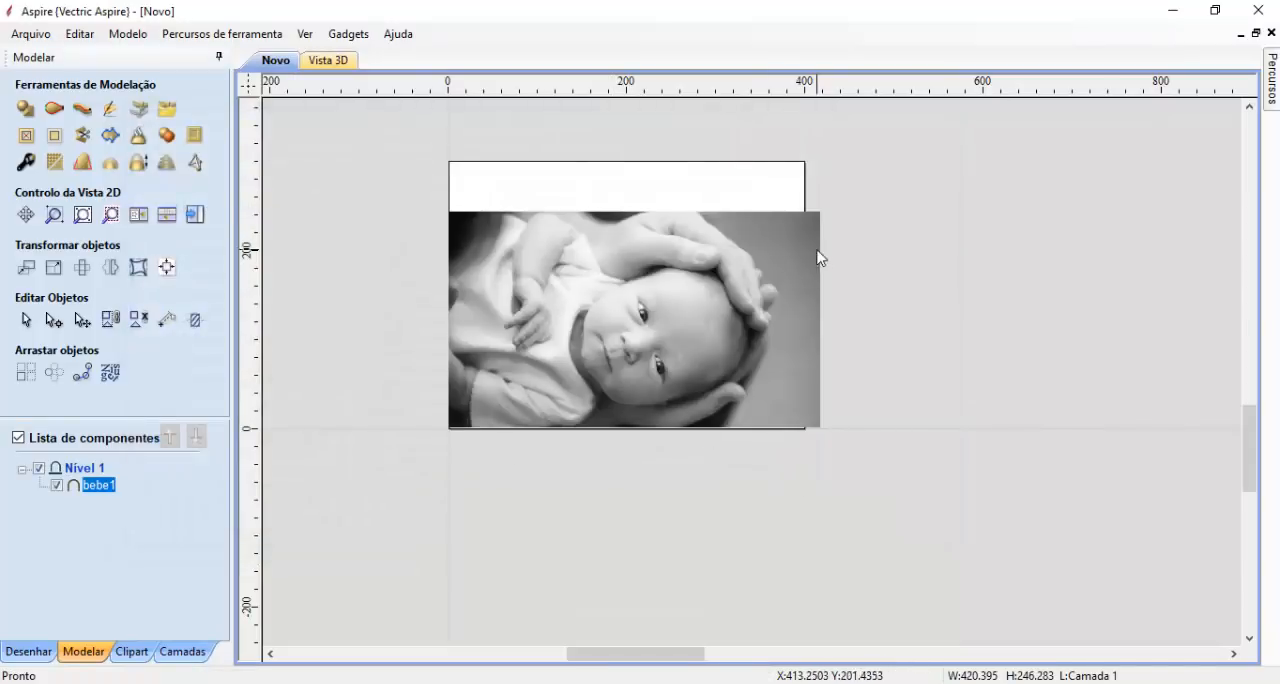
{"action": "left_click_drag", "start_coordinate": [831, 206], "coordinate": [803, 222]}
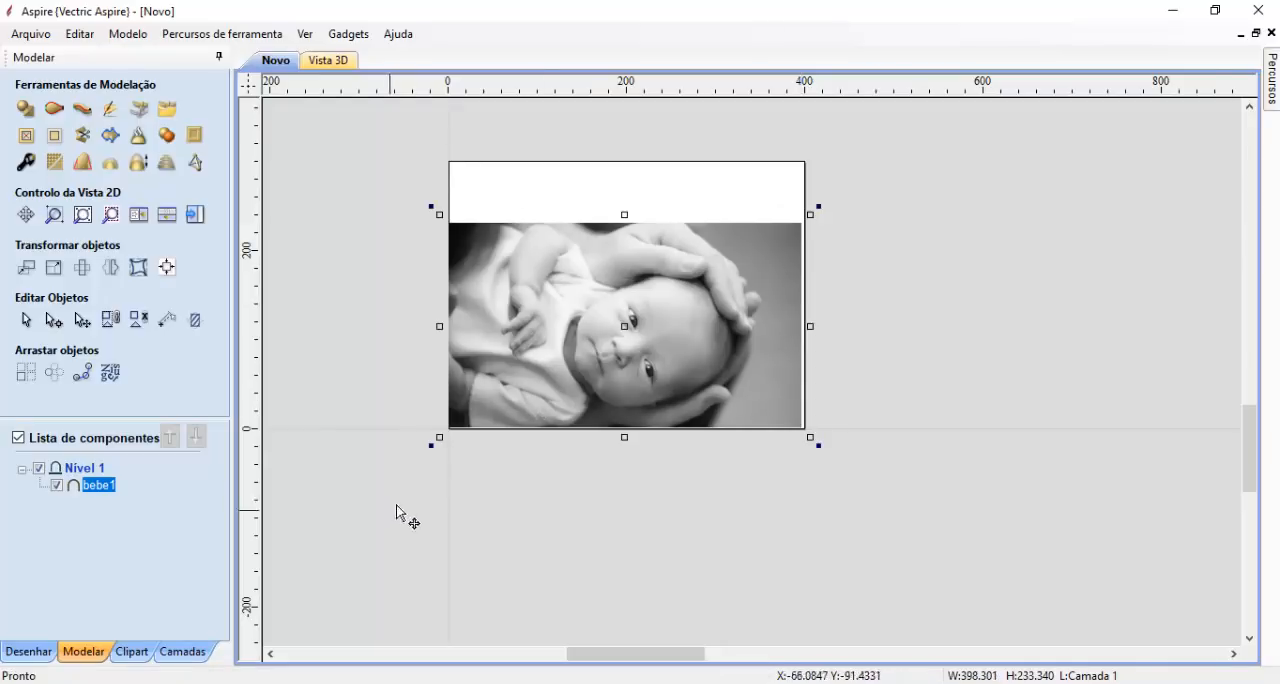
- Centre the baby image component on the material both horizontally and vertically
{"action": "left_click", "coordinate": [167, 322]}
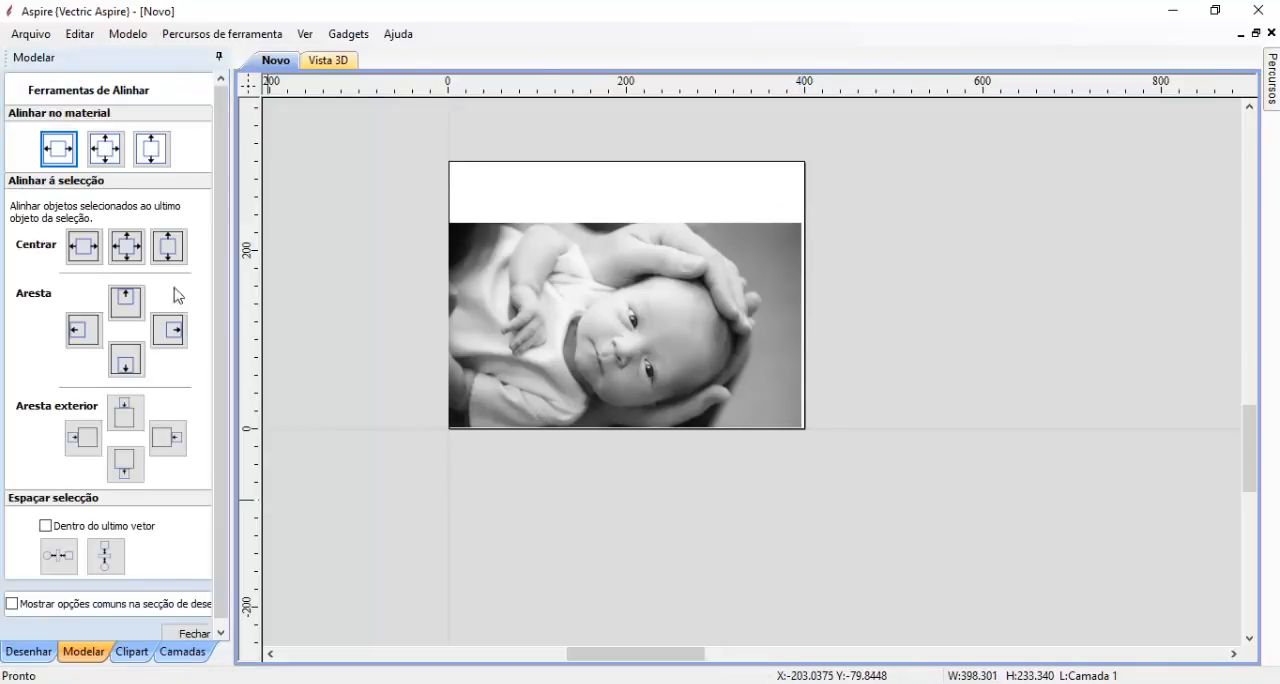
{"action": "left_click", "coordinate": [105, 148]}
{"action": "left_click", "coordinate": [189, 634]}
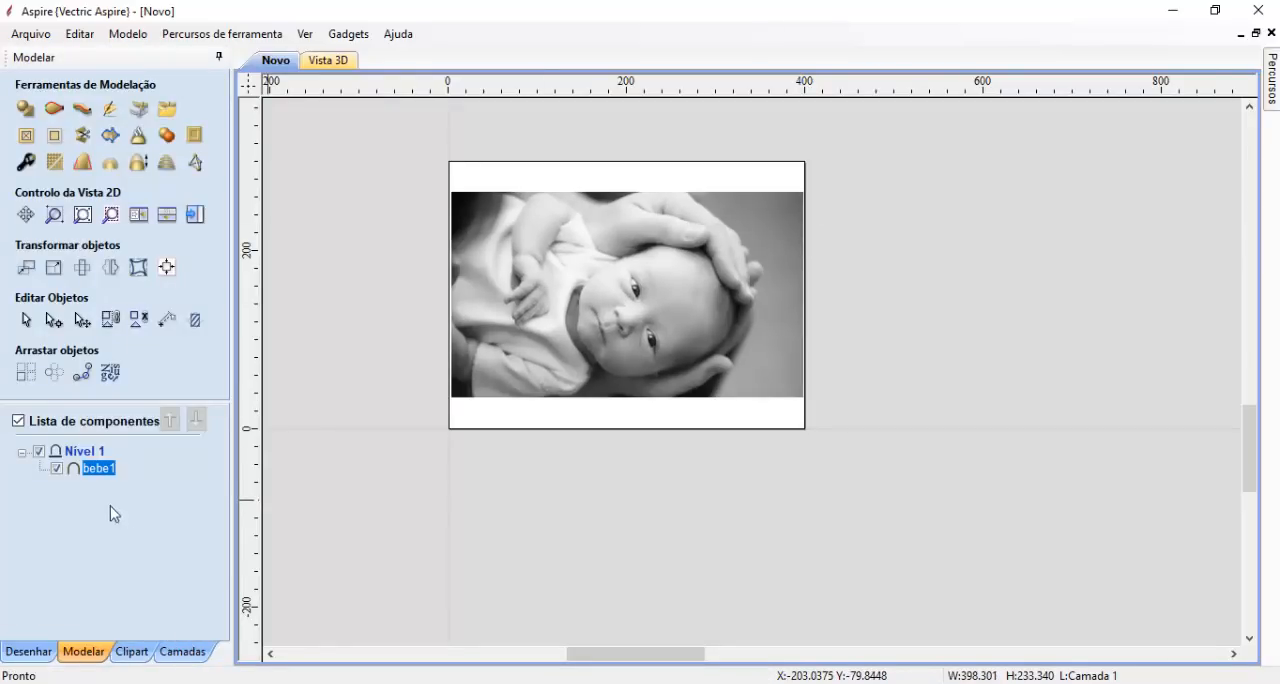
- Resize the faceamento rectangle about its centre to 410 mm wide and 310 mm high, with unlinked proportions
{"action": "left_click", "coordinate": [29, 651]}
{"action": "left_click", "coordinate": [71, 588]}
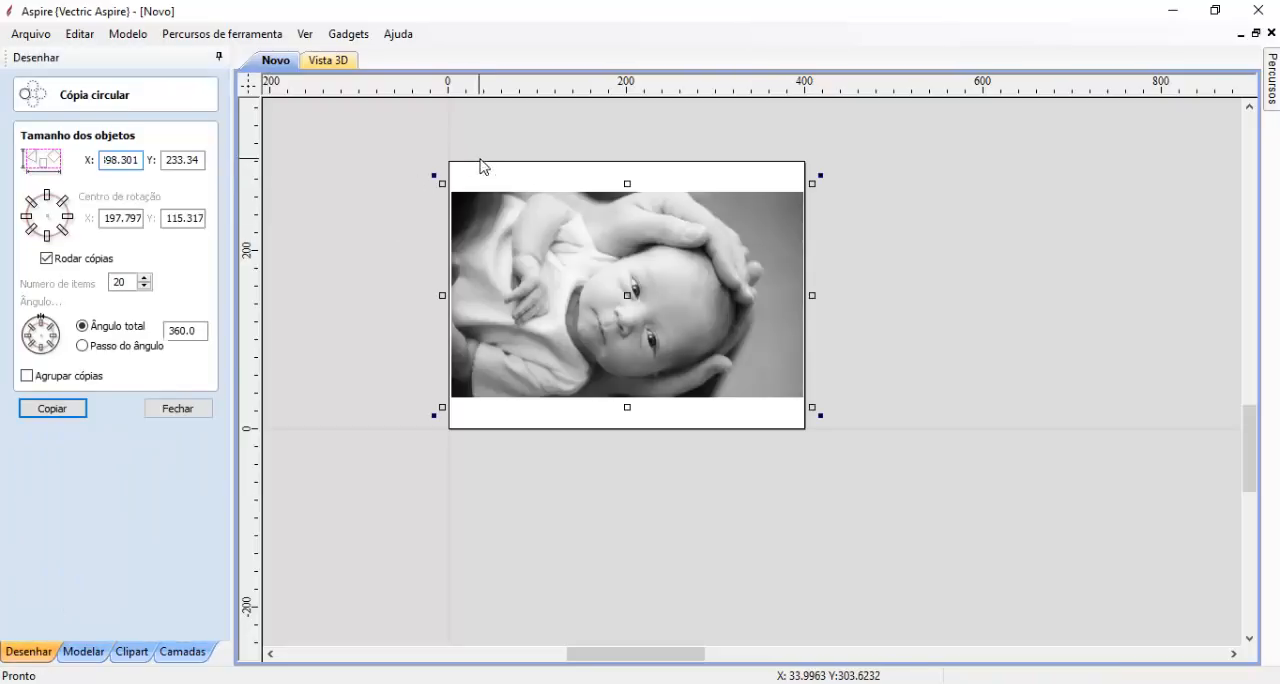
{"action": "left_click", "coordinate": [178, 408]}
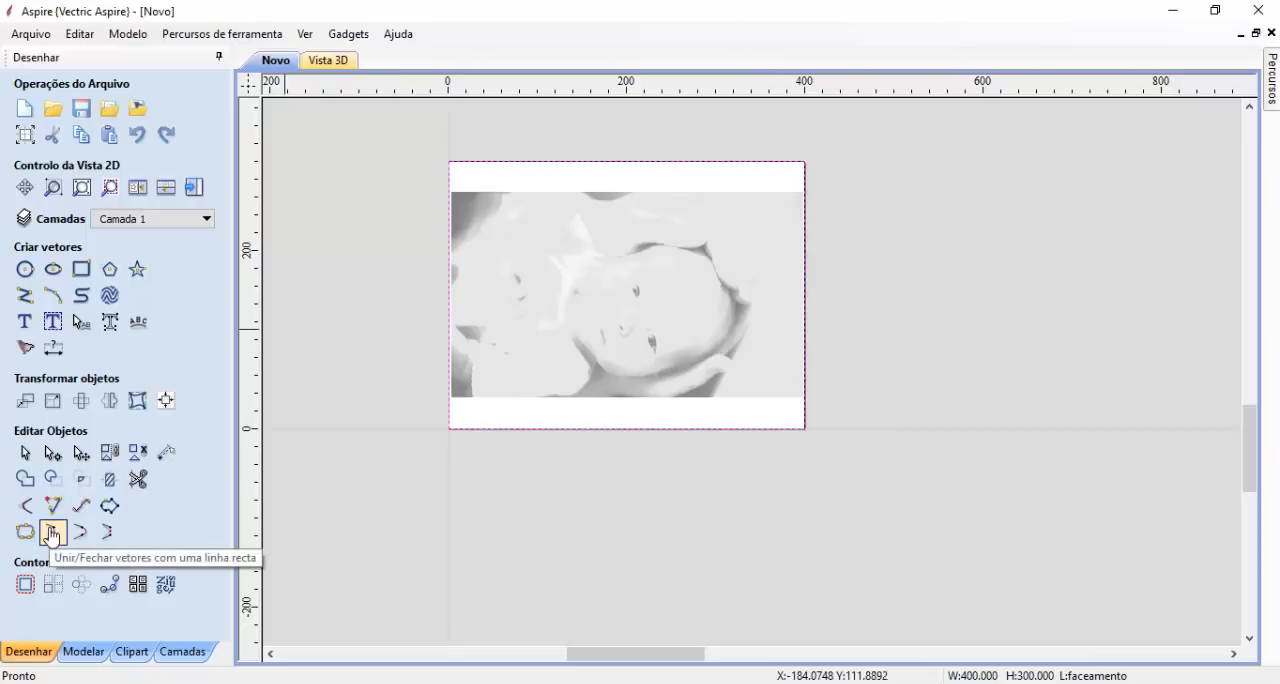
{"action": "left_click", "coordinate": [53, 400]}
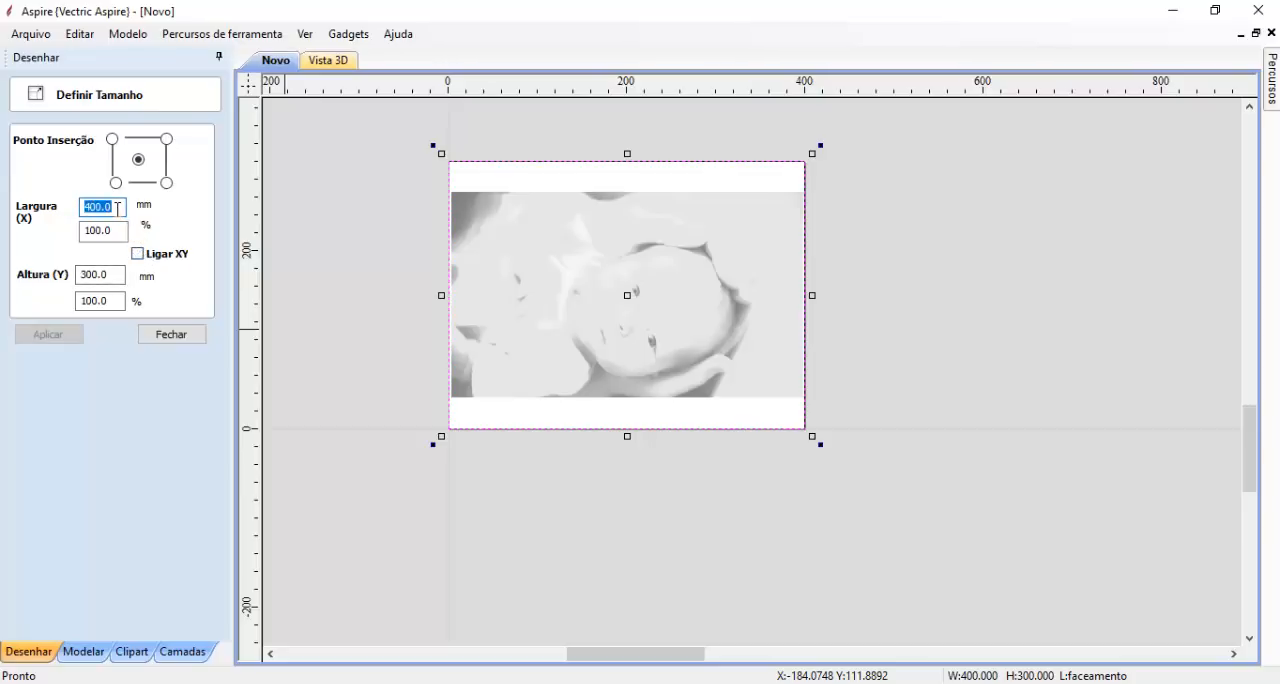
{"action": "type", "text": "10"}
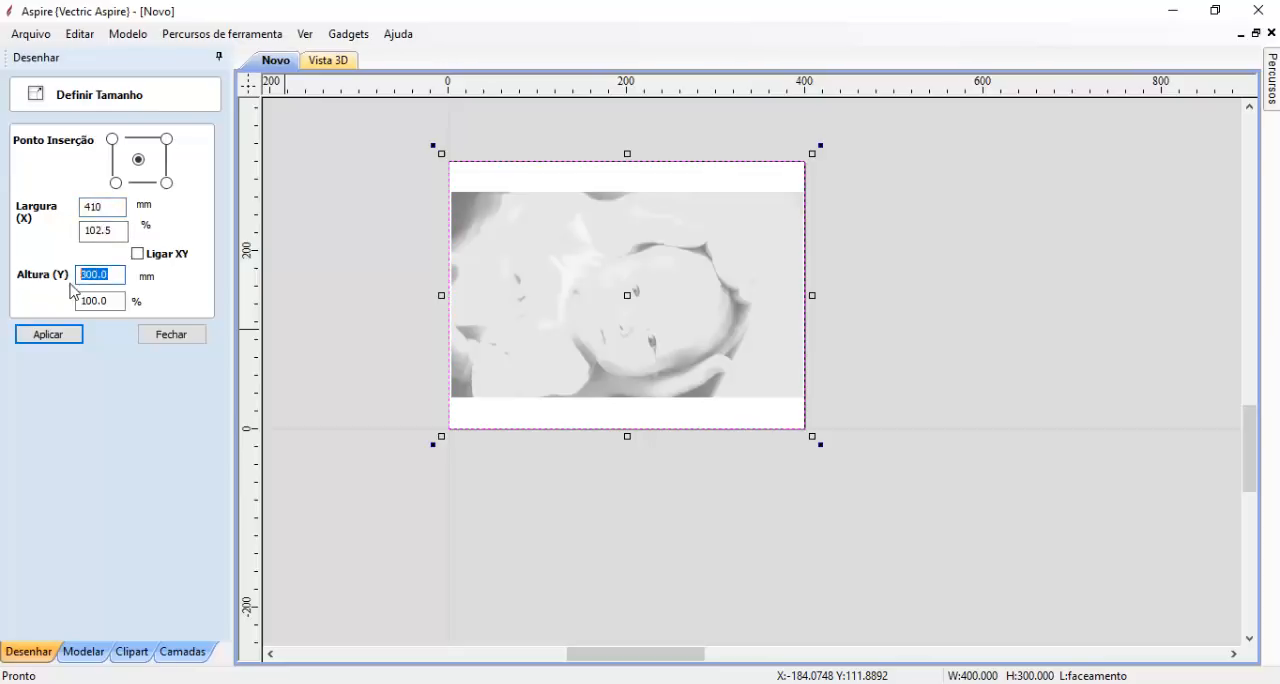
{"action": "left_click", "coordinate": [63, 341]}
{"action": "left_click", "coordinate": [152, 336]}
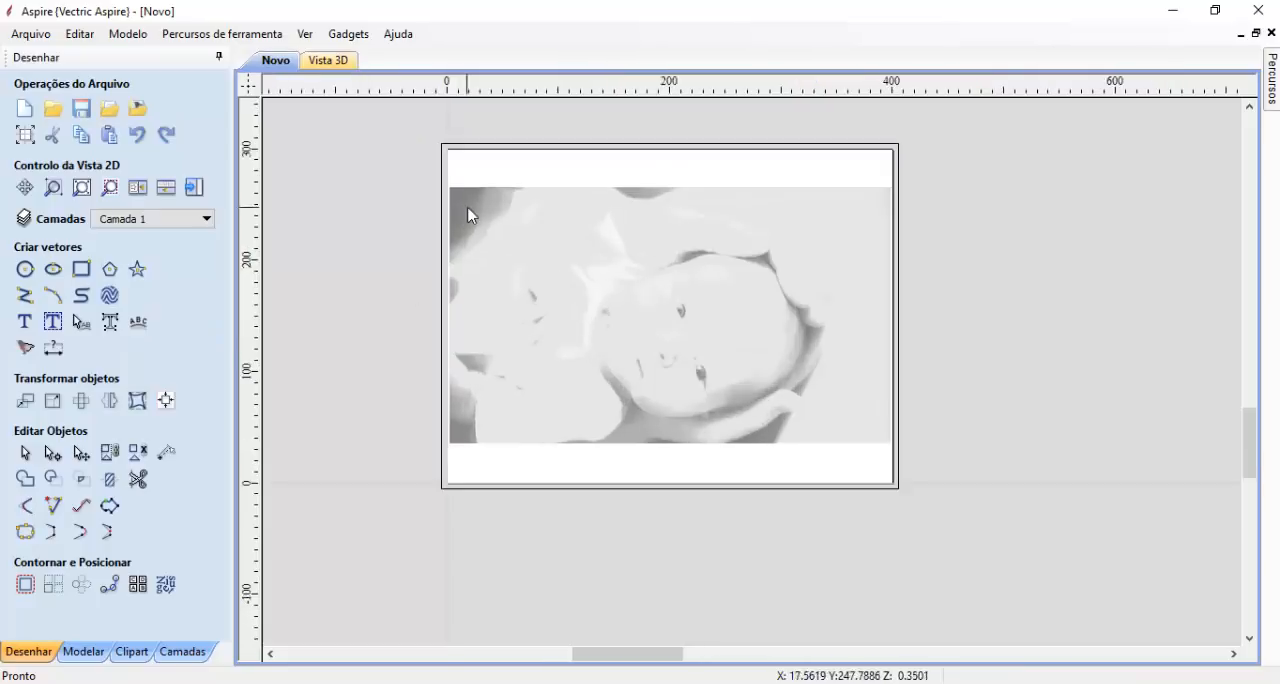
- Start a pocket toolpath (Percurso de Preenchimento) for the faceamento rectangle, accepting the existing material setup
{"action": "scroll", "coordinate": [468, 215], "scroll_direction": "up", "scroll_amount": 1}
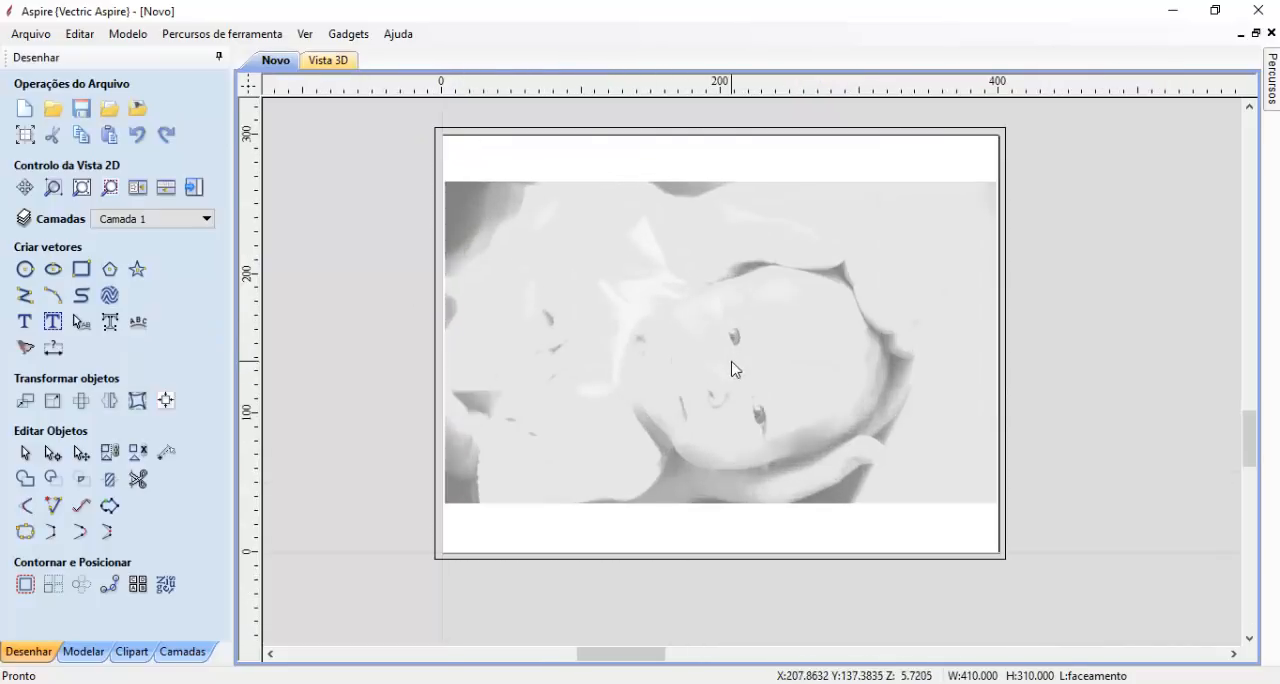
{"action": "scroll", "coordinate": [681, 355], "scroll_direction": "up", "scroll_amount": 1}
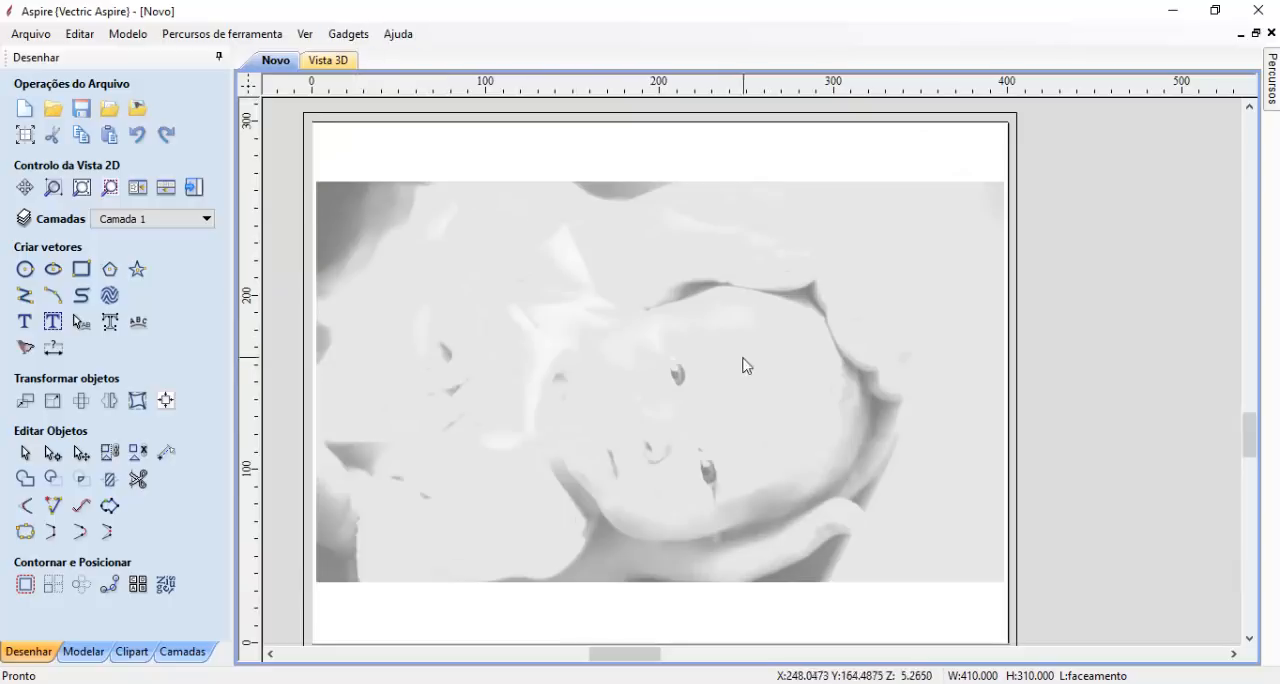
{"action": "left_click", "coordinate": [1270, 80]}
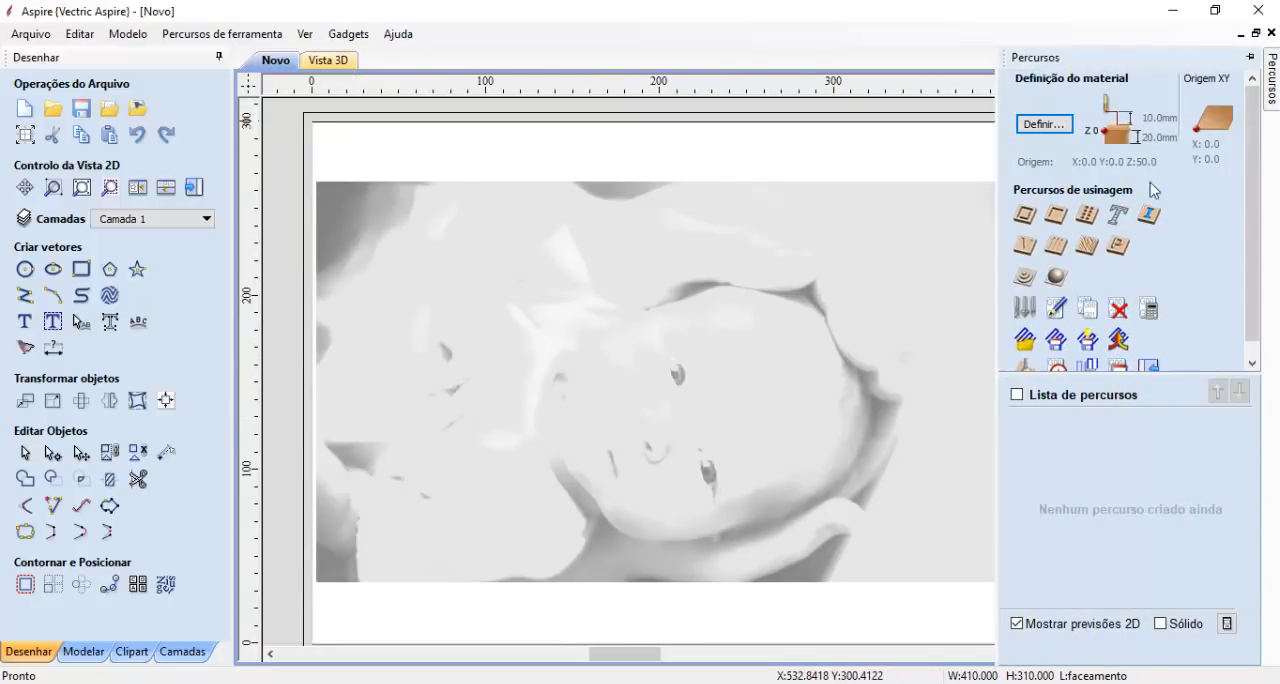
{"action": "left_click", "coordinate": [1249, 57]}
{"action": "scroll", "coordinate": [751, 400], "scroll_direction": "down", "scroll_amount": 2}
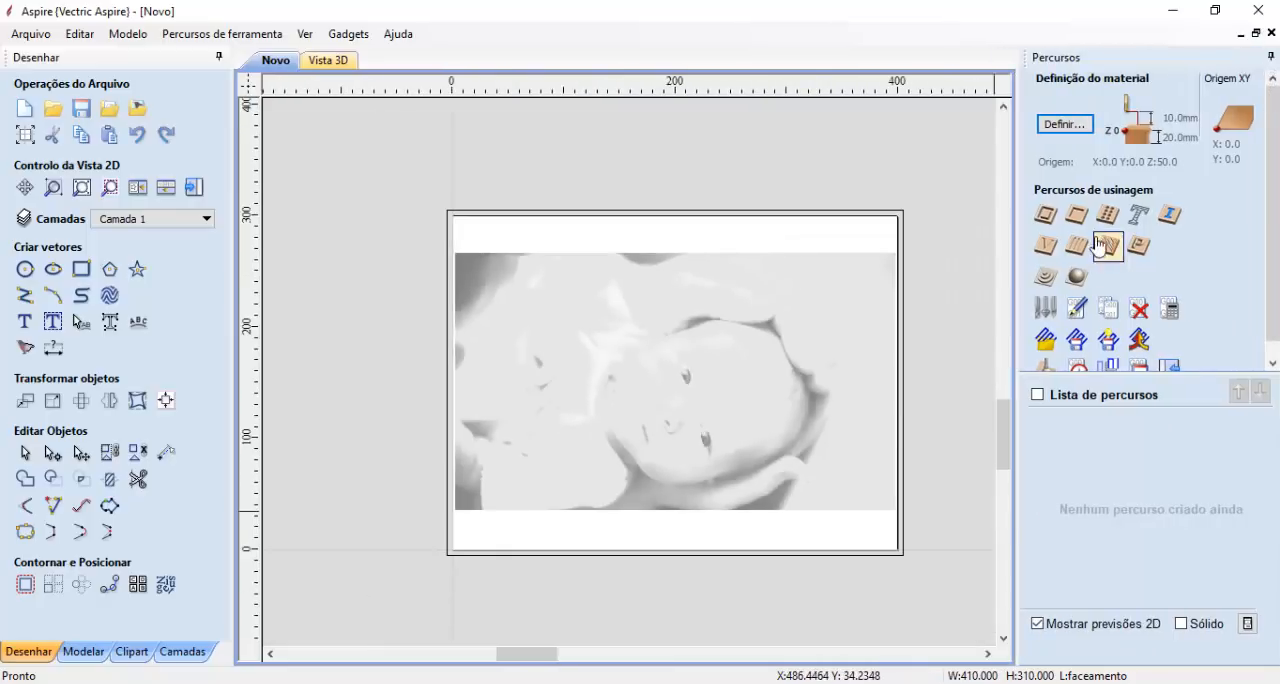
{"action": "left_click", "coordinate": [888, 214]}
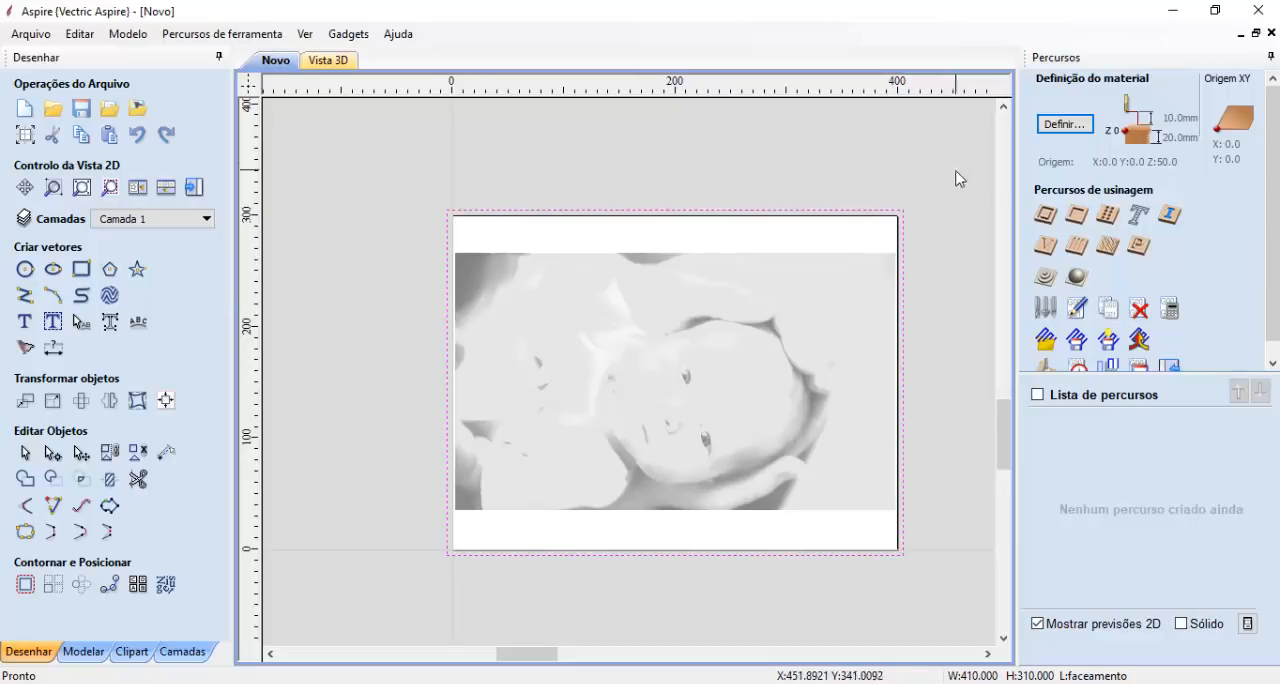
{"action": "left_click", "coordinate": [1076, 216]}
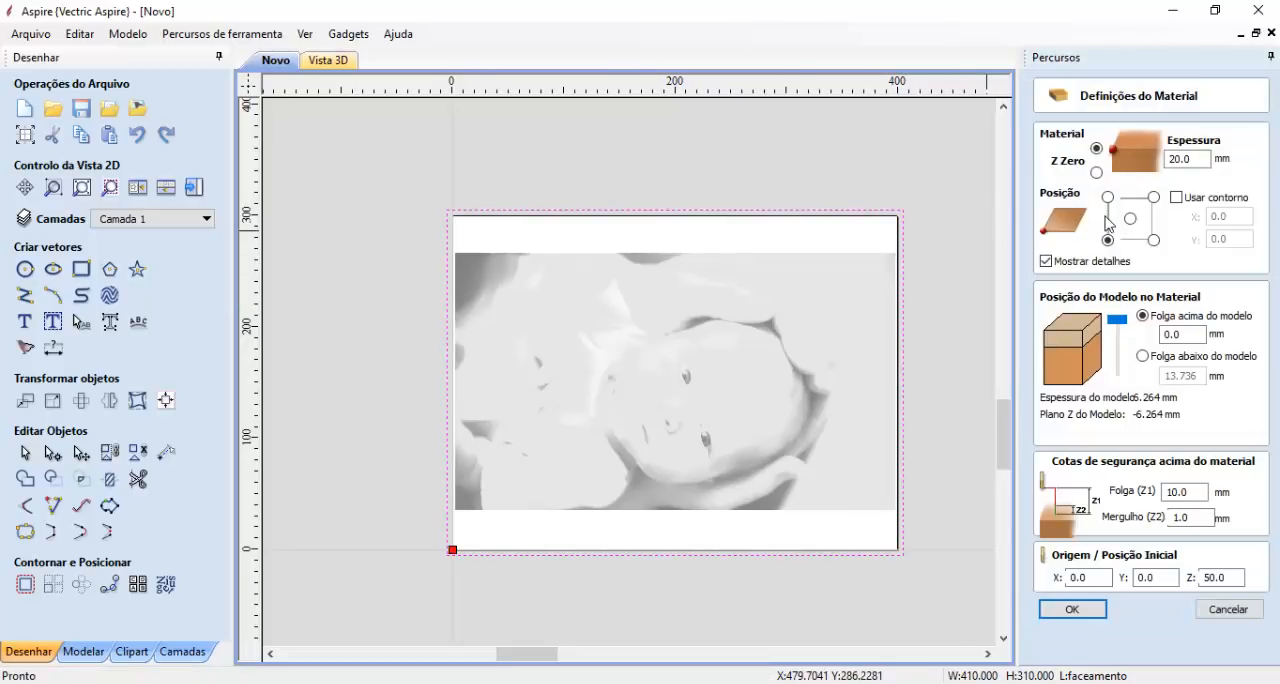
{"action": "left_click", "coordinate": [1072, 609]}
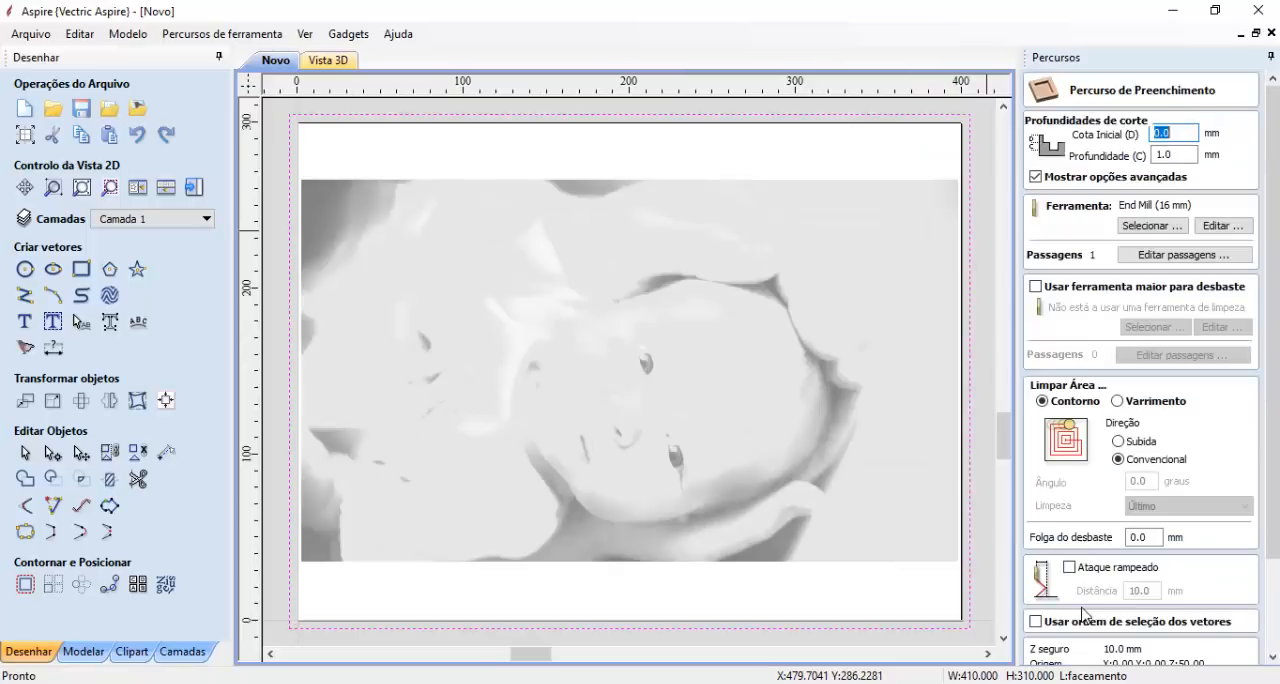
- Choose End Mill (16 mm) from the metric tools for the pocket toolpath after reviewing its stepover and pass depth
{"action": "left_click", "coordinate": [1162, 228]}
{"action": "left_click_drag", "start_coordinate": [549, 288], "coordinate": [568, 362]}
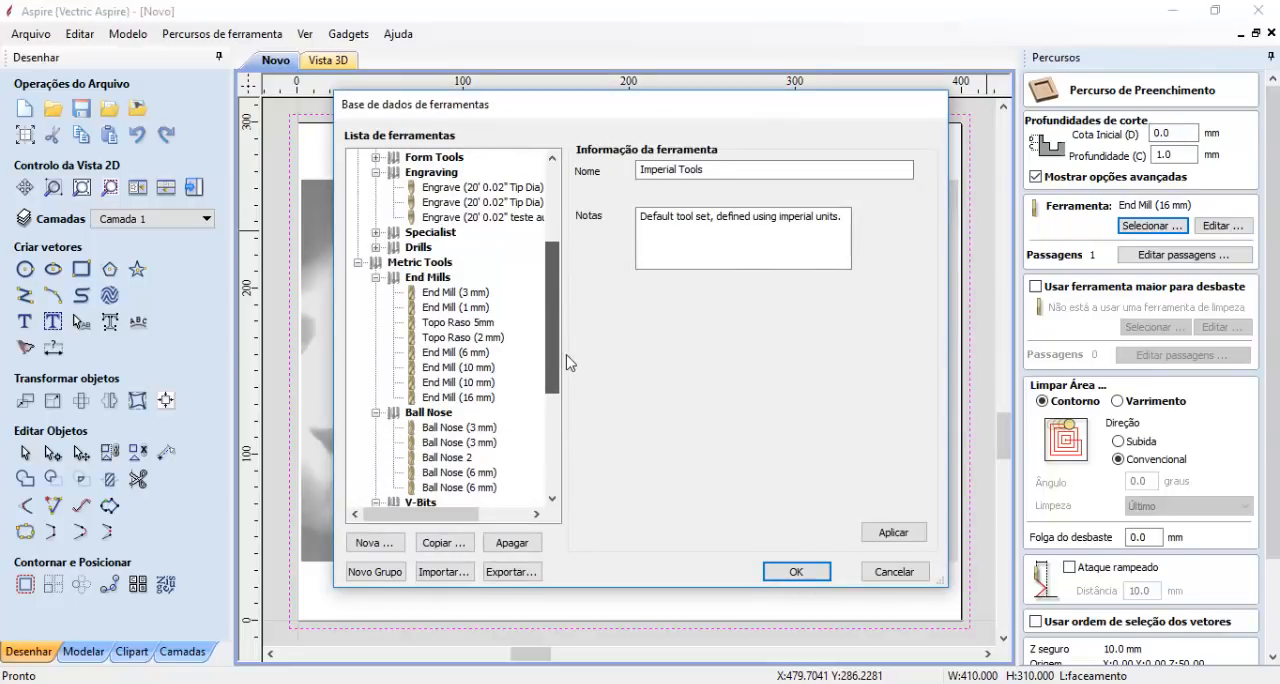
{"action": "left_click", "coordinate": [460, 397]}
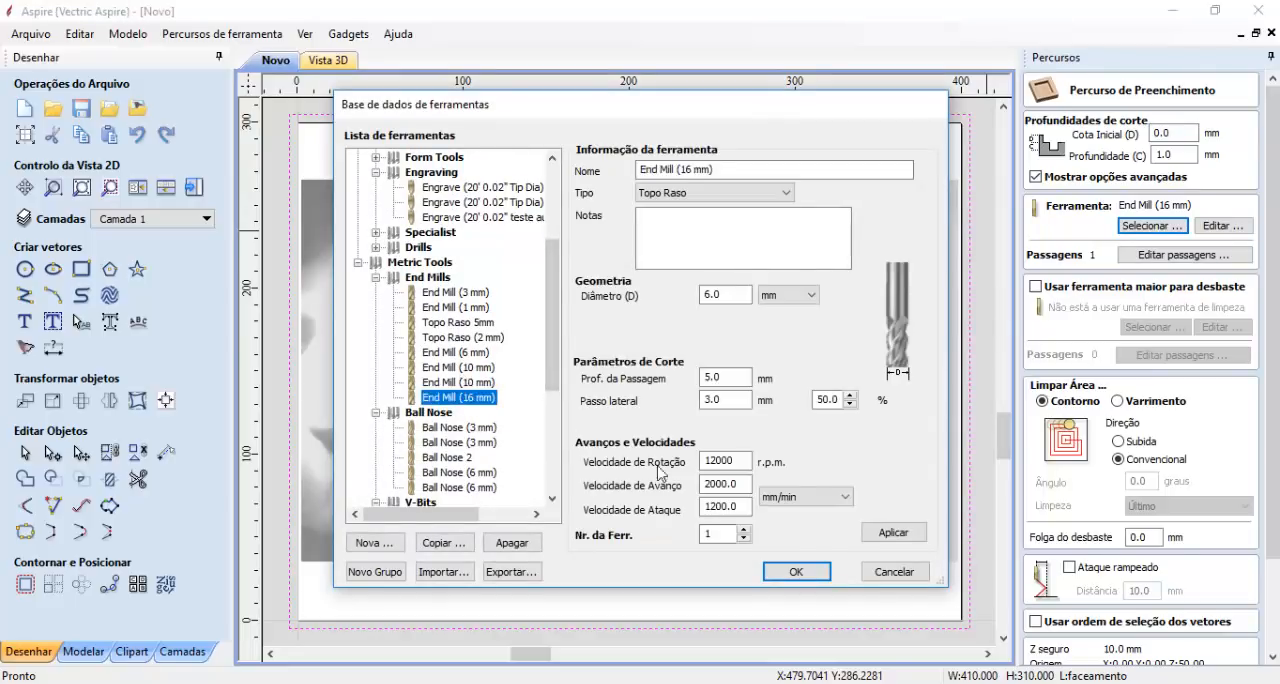
{"action": "left_click", "coordinate": [745, 399]}
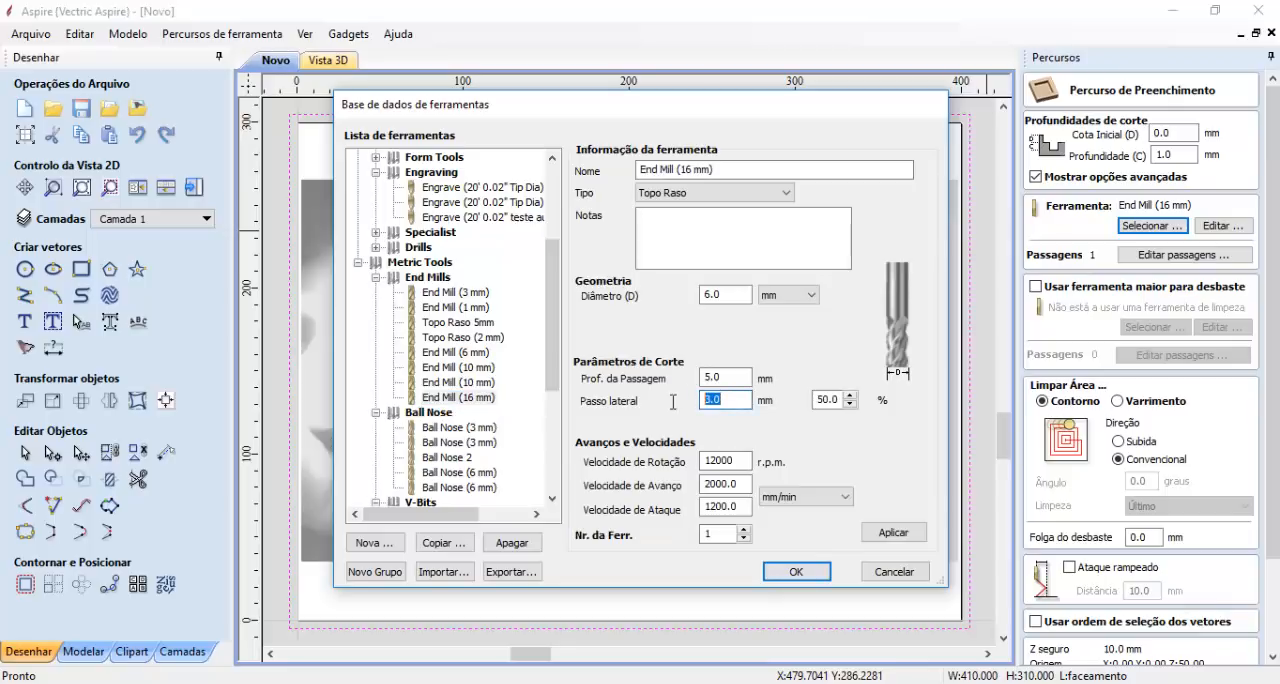
{"action": "left_click", "coordinate": [740, 377]}
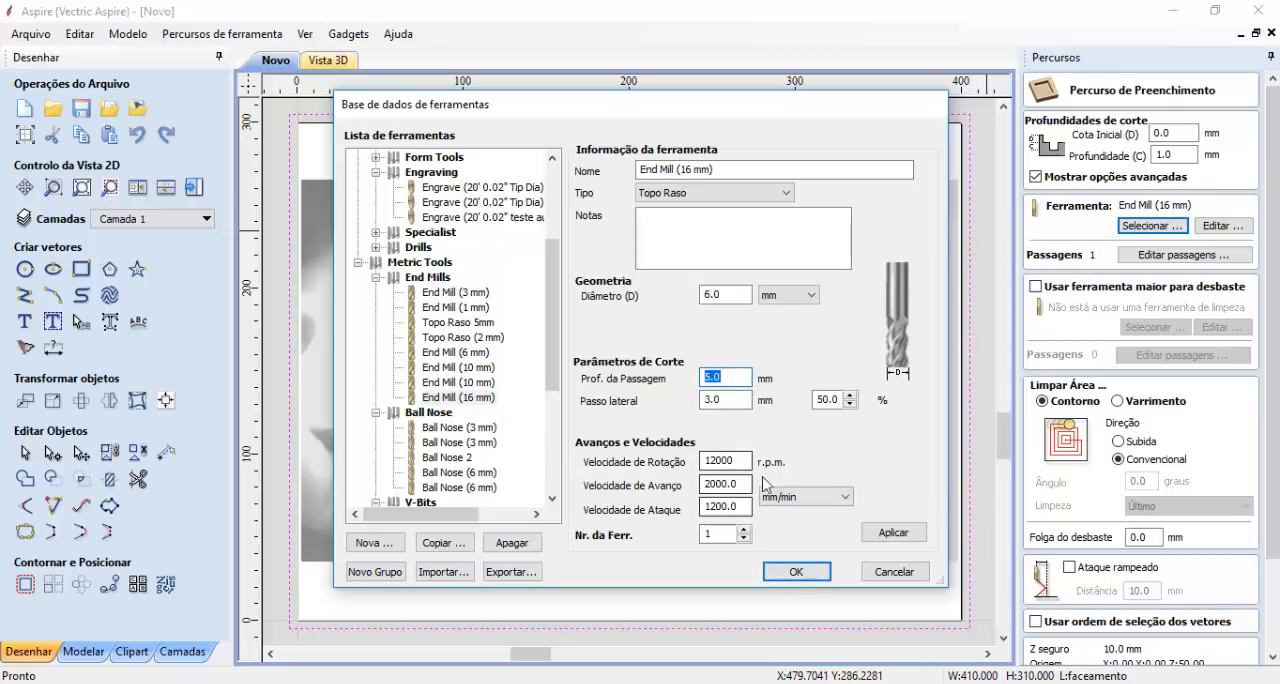
{"action": "left_click", "coordinate": [797, 572]}
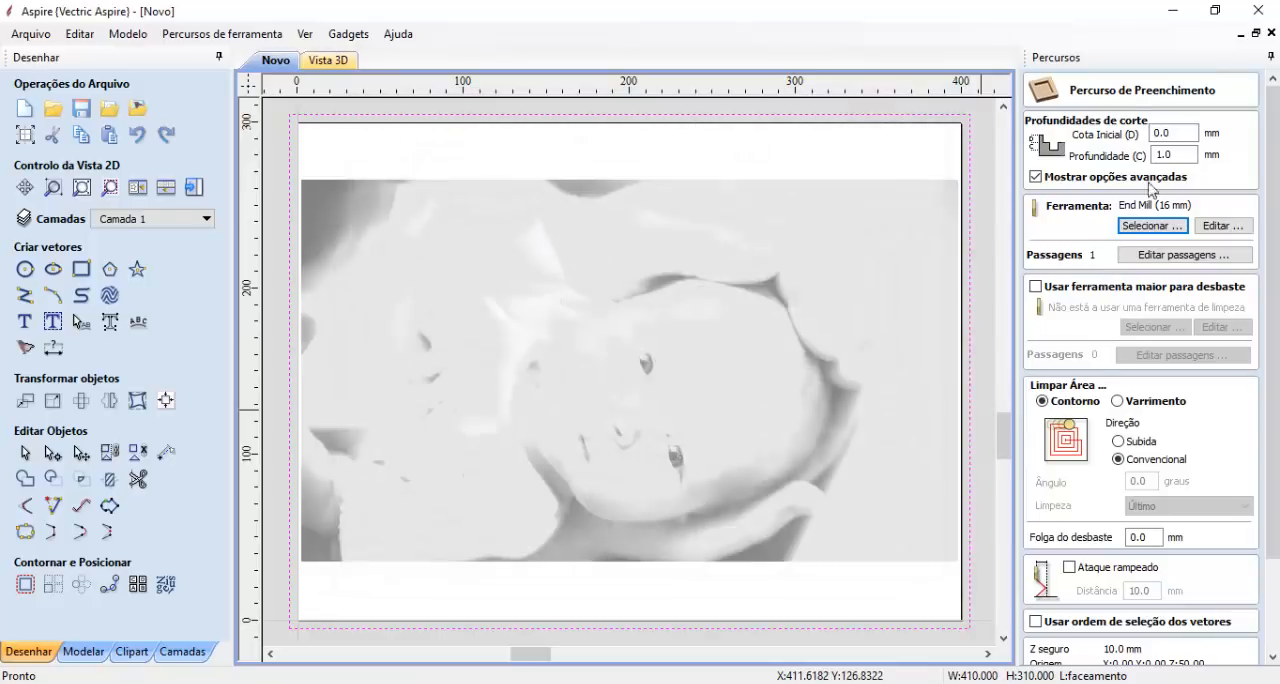
- Enter the pocket toolpath's cut depth and set its area clearing to Varrimento
{"action": "left_click", "coordinate": [1184, 153]}
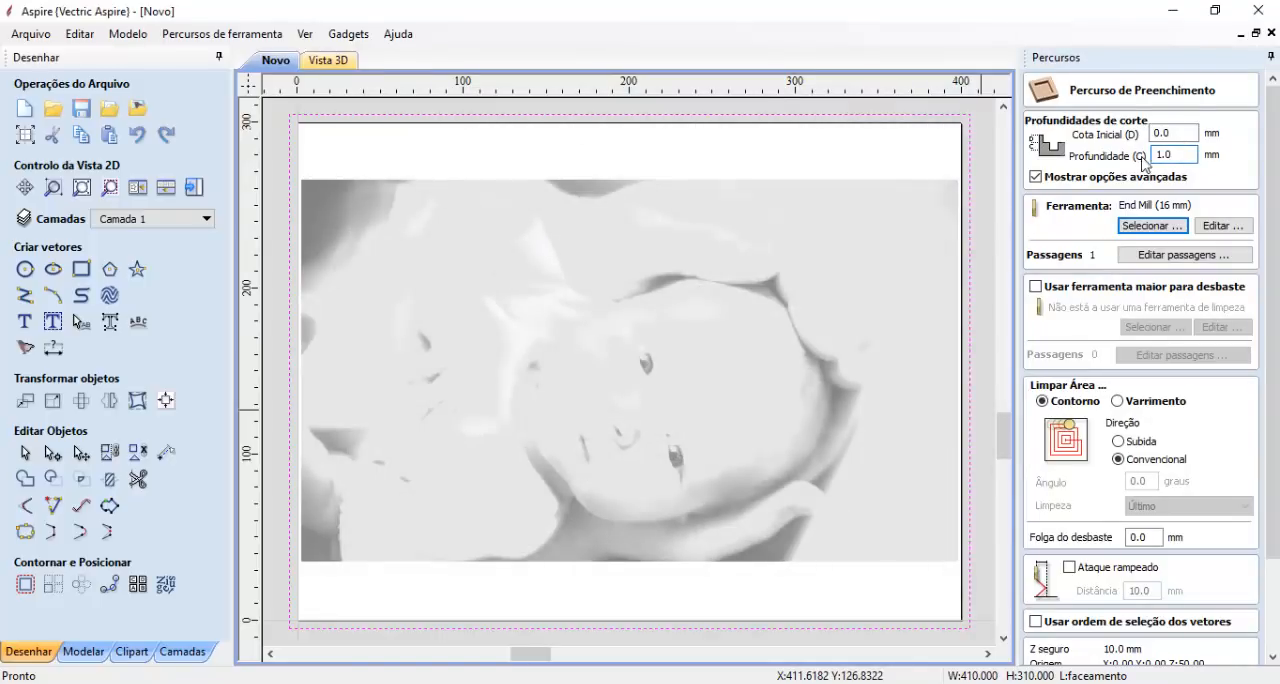
{"action": "double_click", "coordinate": [1178, 153]}
{"action": "type", "text": "."}
{"action": "scroll", "coordinate": [1274, 308], "scroll_direction": "down", "scroll_amount": 1}
{"action": "left_click_drag", "start_coordinate": [1274, 308], "coordinate": [1274, 348]}
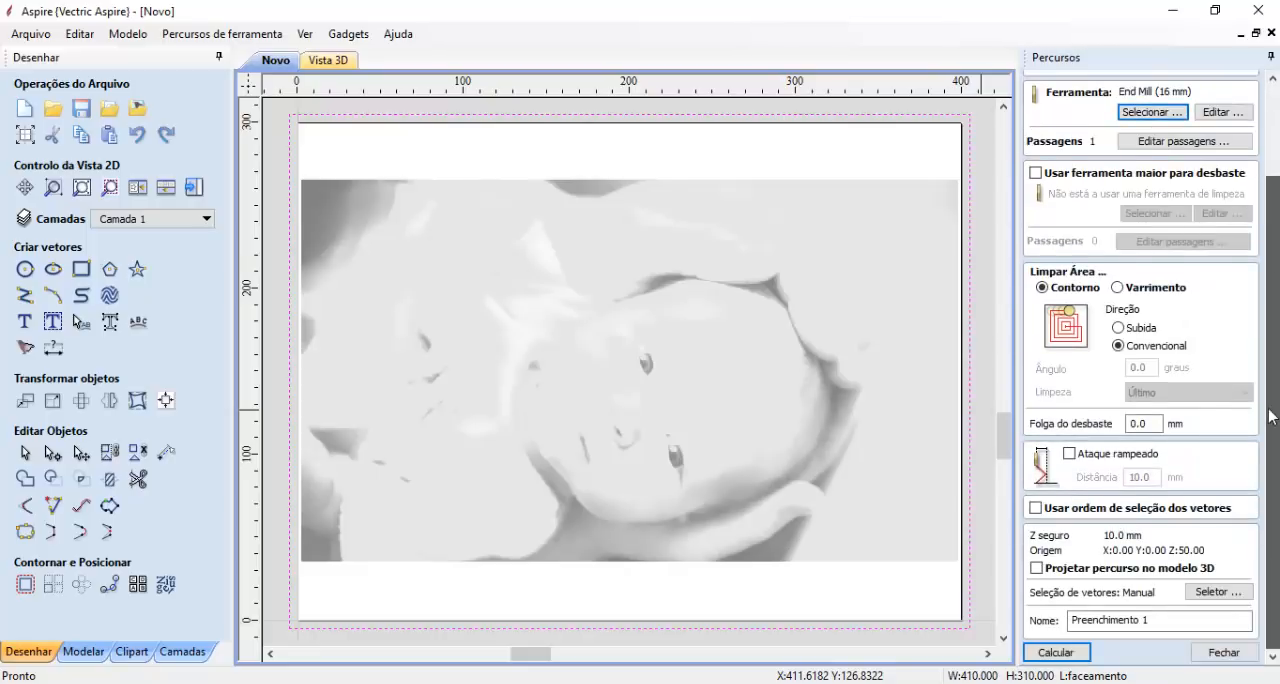
{"action": "left_click", "coordinate": [1150, 288]}
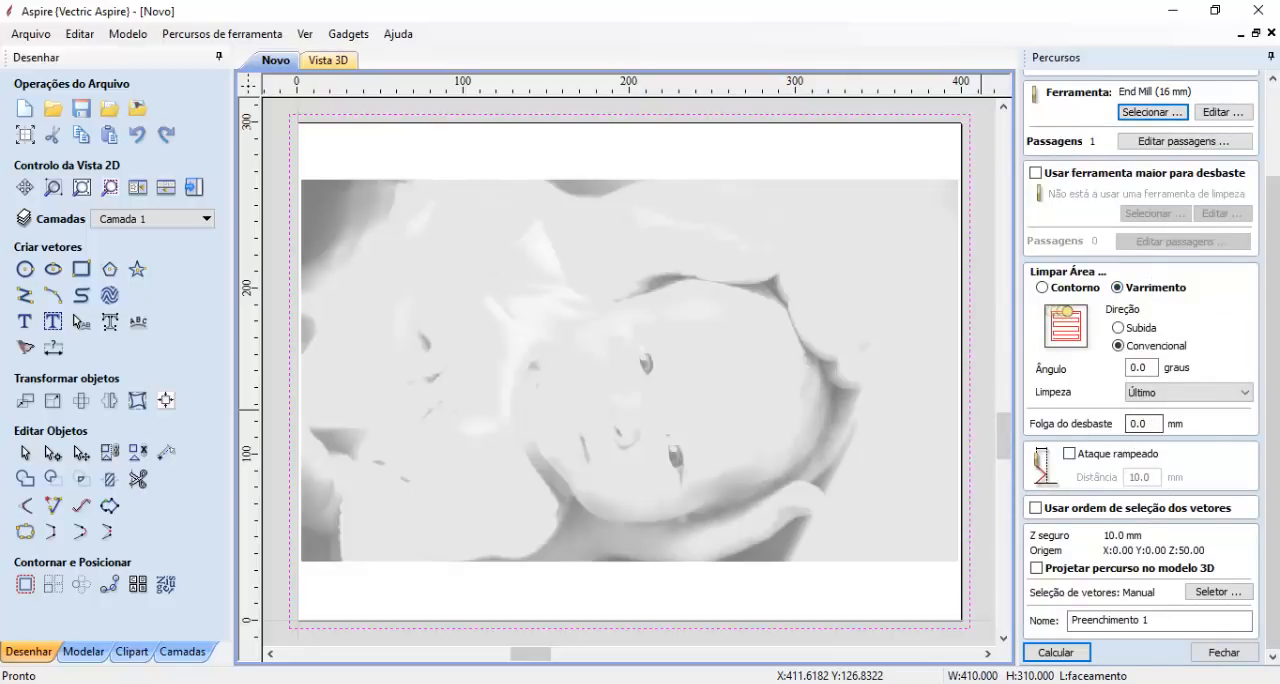
- Calculate the pocket toolpath and preview its cut on the cherry board
{"action": "left_click", "coordinate": [1056, 652]}
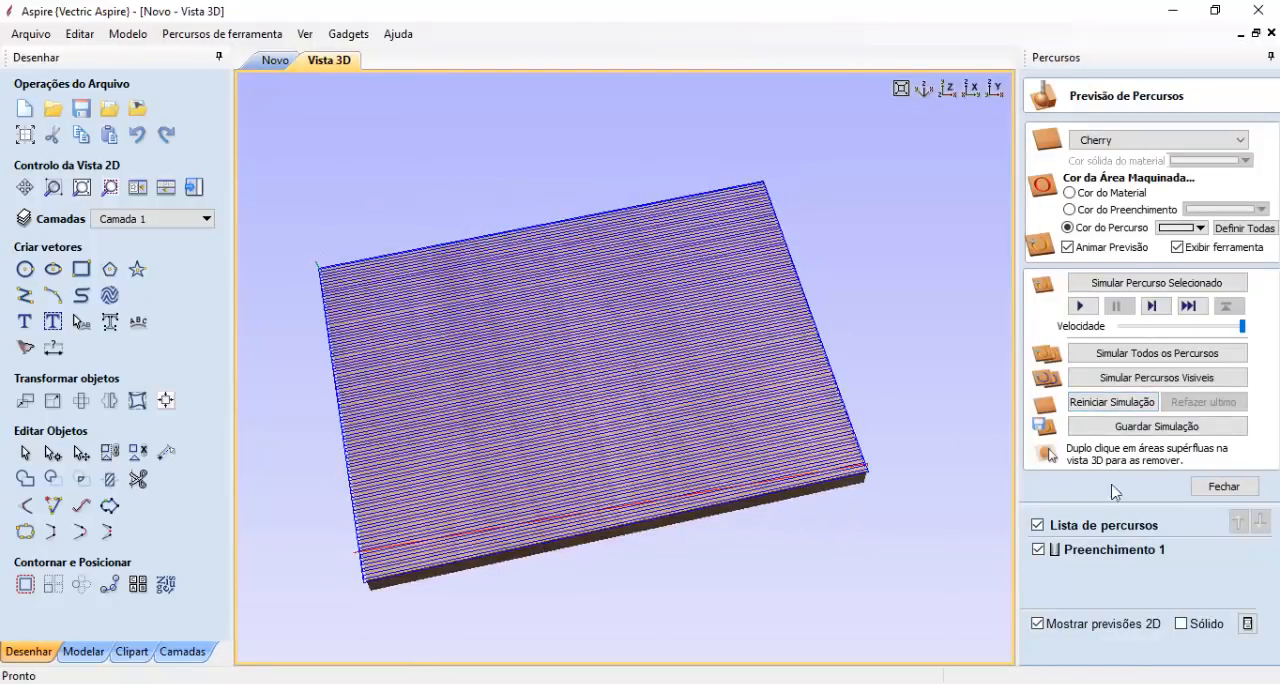
{"action": "left_click", "coordinate": [1080, 306]}
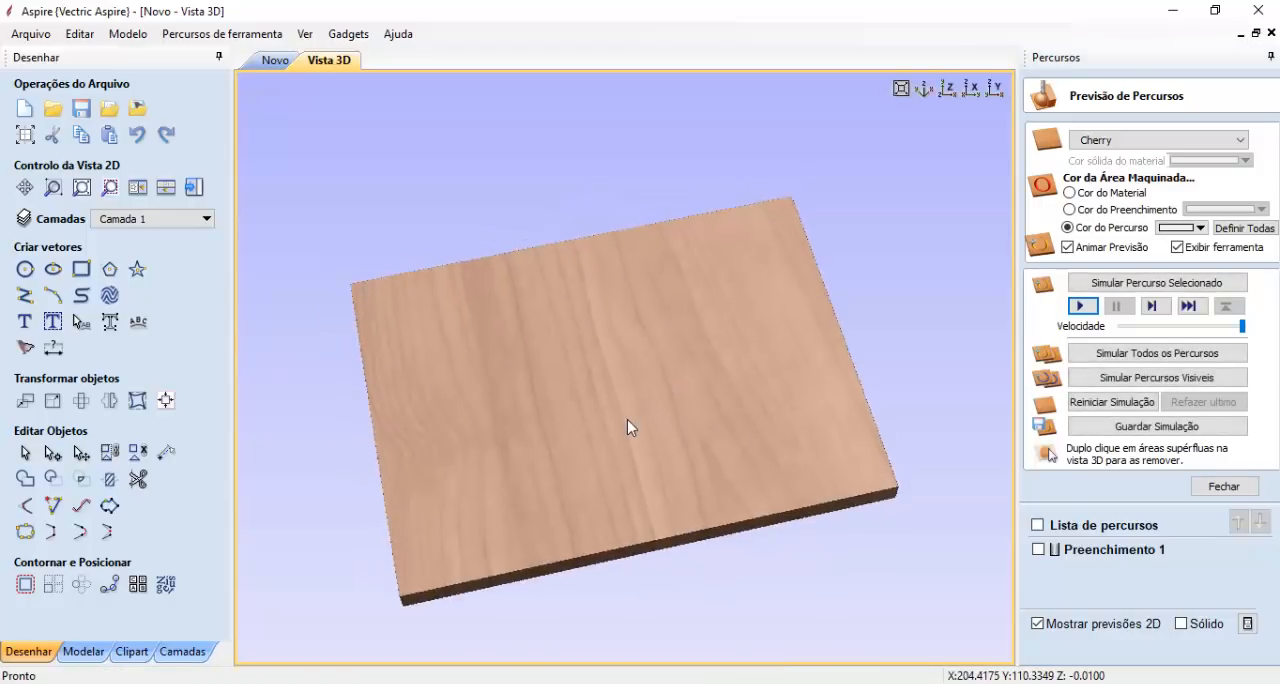
{"action": "left_click_drag", "start_coordinate": [617, 391], "coordinate": [689, 401]}
{"action": "scroll", "coordinate": [700, 410], "scroll_direction": "up", "scroll_amount": 2}
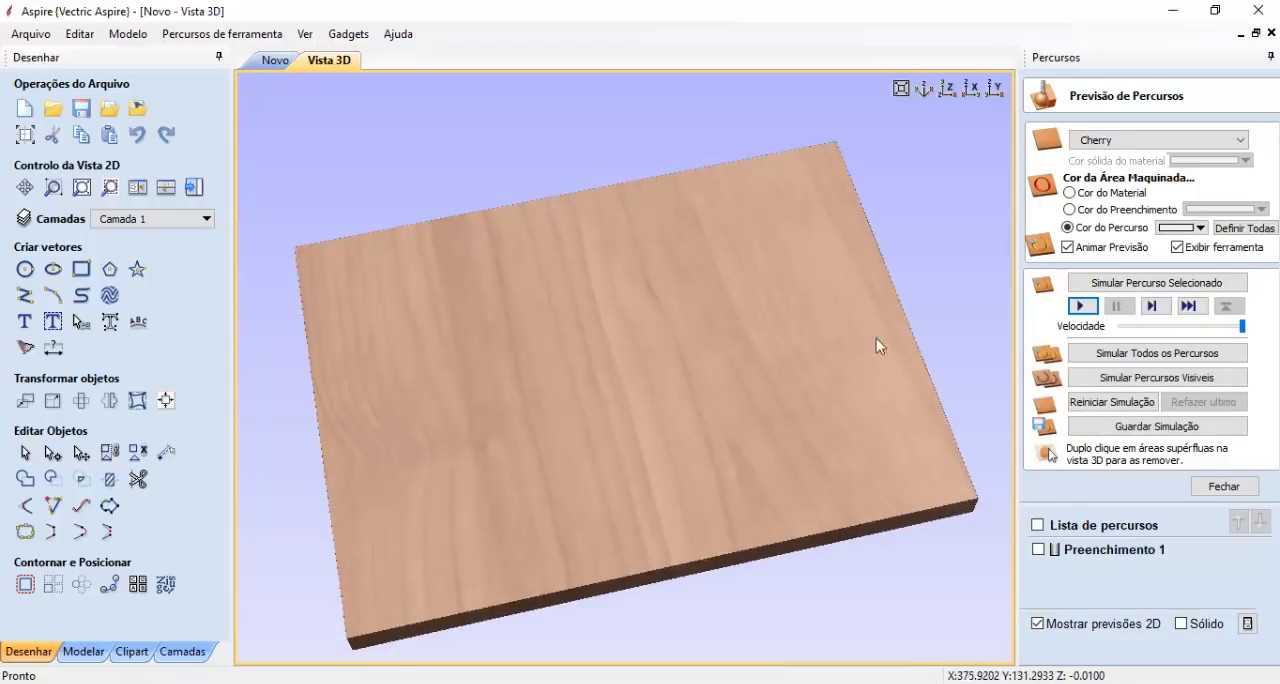
- Rename the pocket toolpath as faceamento
{"action": "right_click", "coordinate": [1106, 551]}
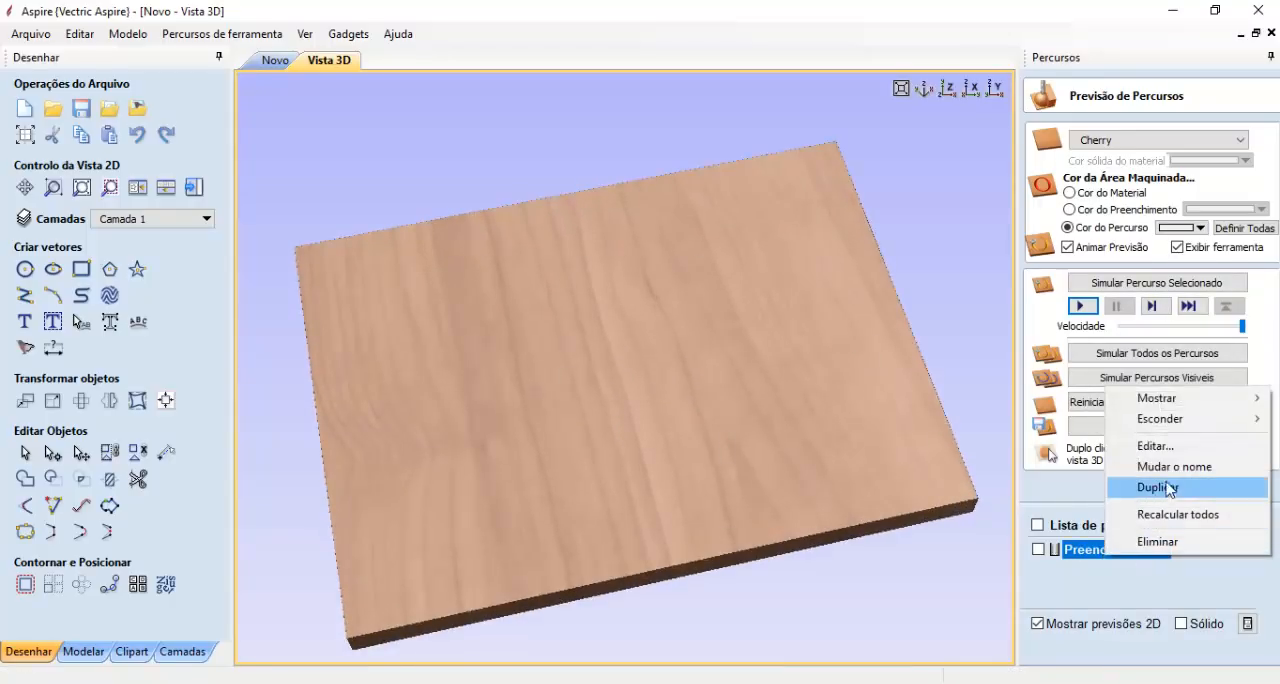
{"action": "left_click", "coordinate": [1165, 467]}
{"action": "type", "text": "fa"}
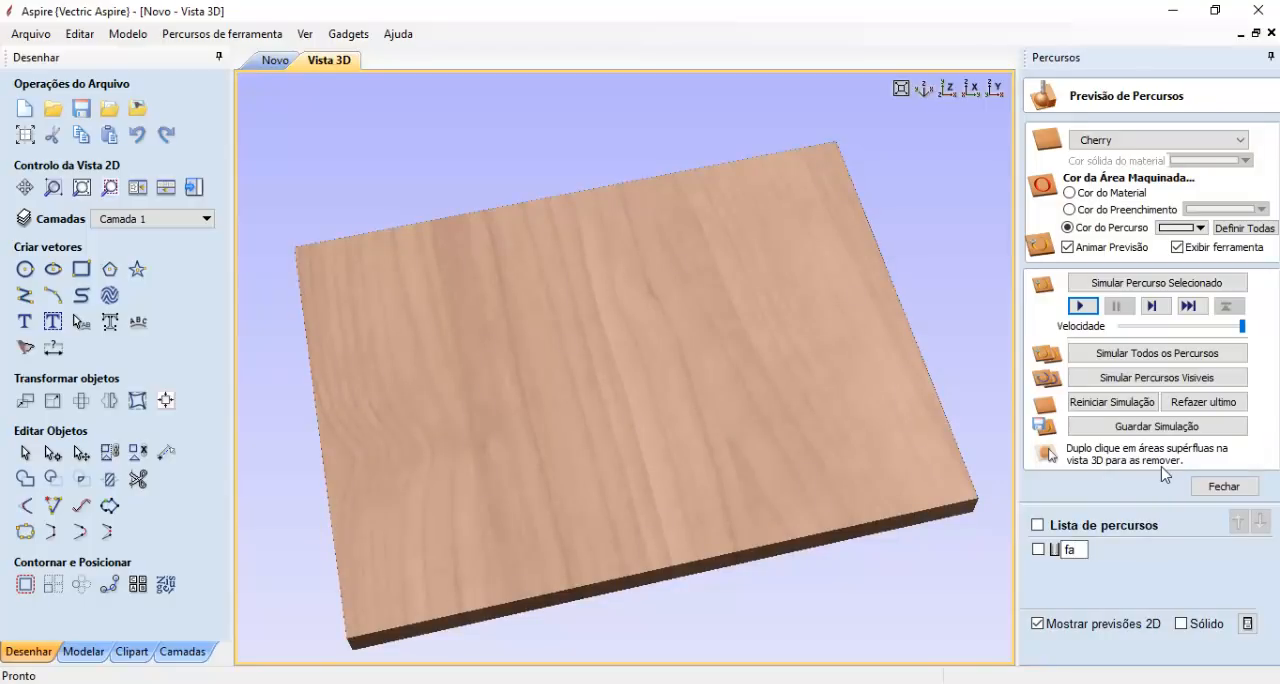
{"action": "type", "text": "ceament"}
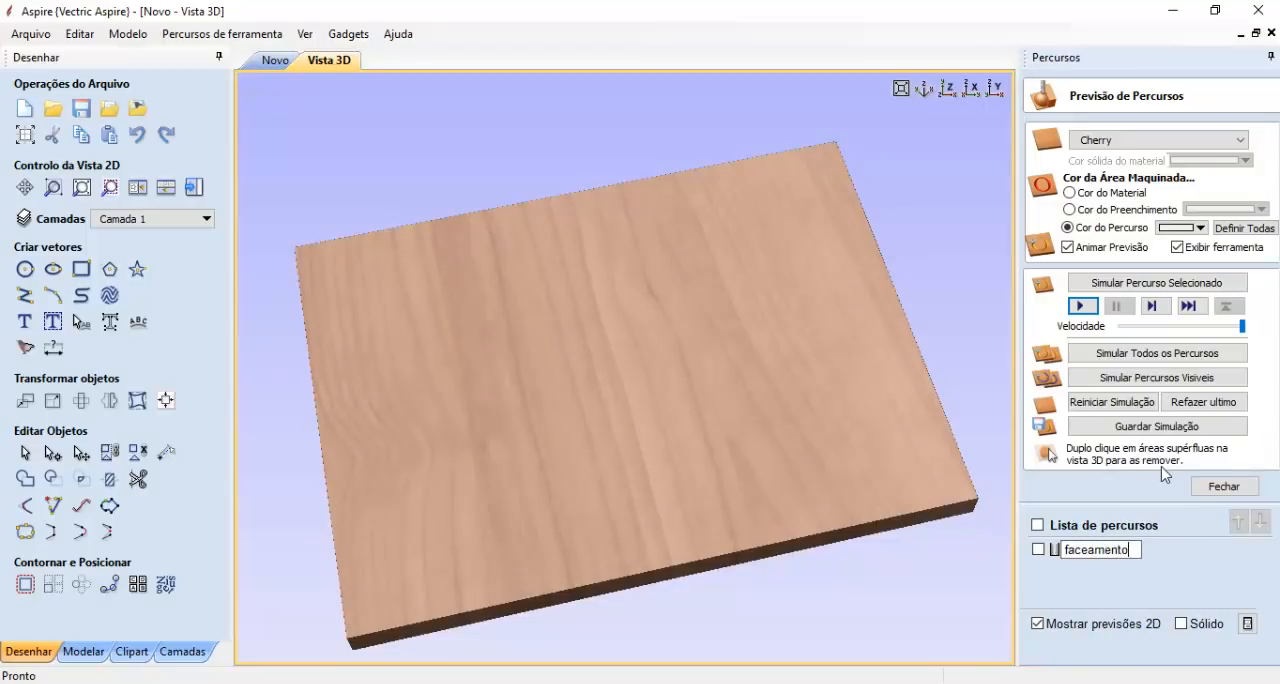
{"action": "type", "text": "o"}
{"action": "key", "text": "Return"}
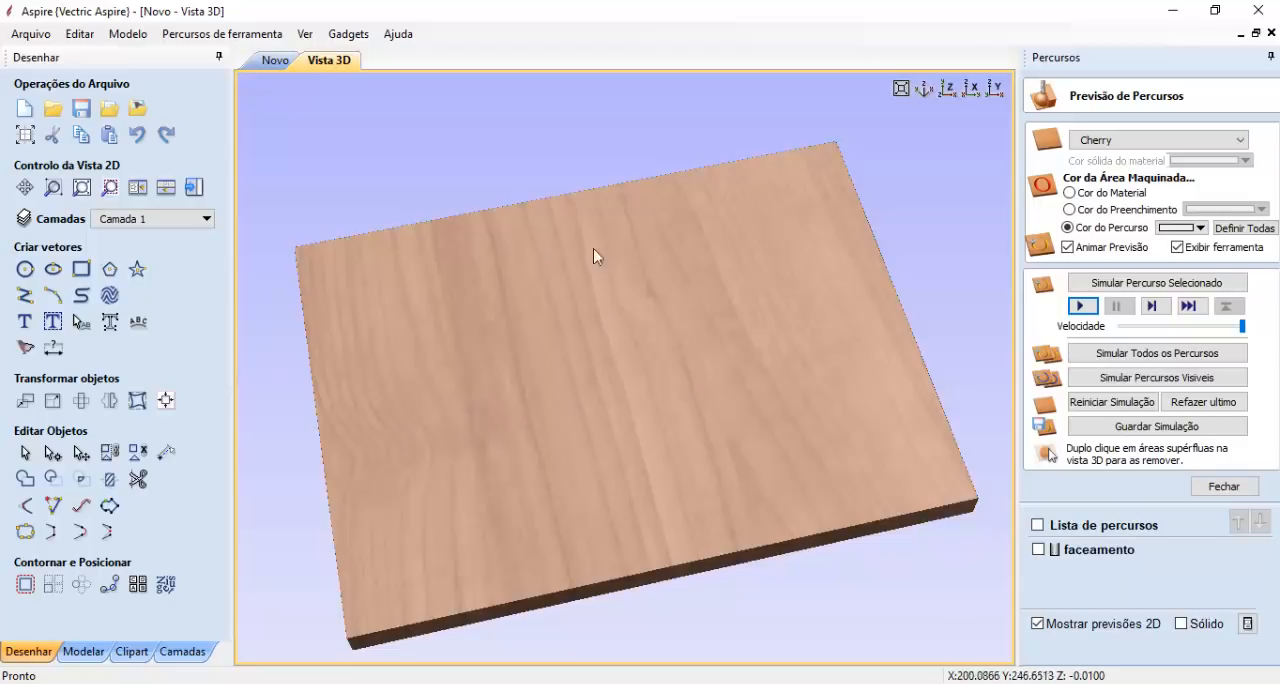
- Generate a Halftoner toolpath with the metric V-Bit (60 deg 6 mm), 1 mm maximum hole radius, 45° screen angle and 1 retract Z
{"action": "left_click", "coordinate": [348, 34]}
{"action": "left_click", "coordinate": [366, 75]}
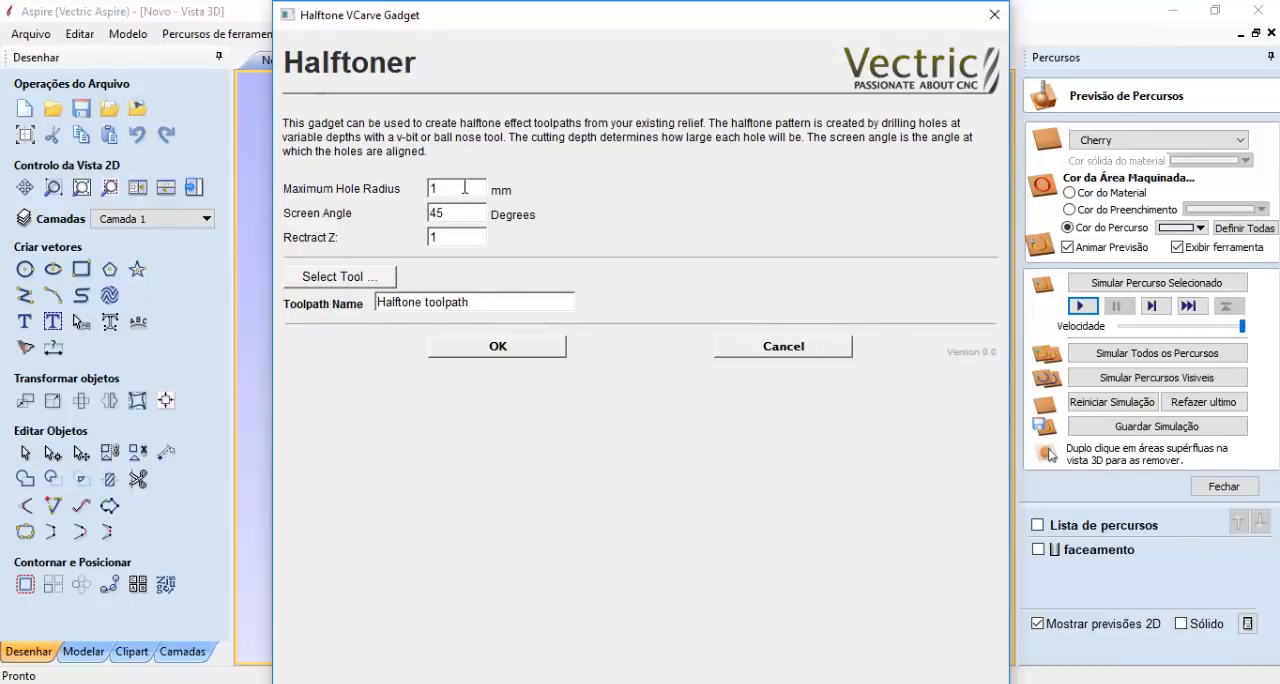
{"action": "double_click", "coordinate": [464, 187]}
{"action": "left_click", "coordinate": [454, 189]}
{"action": "left_click", "coordinate": [340, 277]}
{"action": "scroll", "coordinate": [490, 470], "scroll_direction": "down", "scroll_amount": 6}
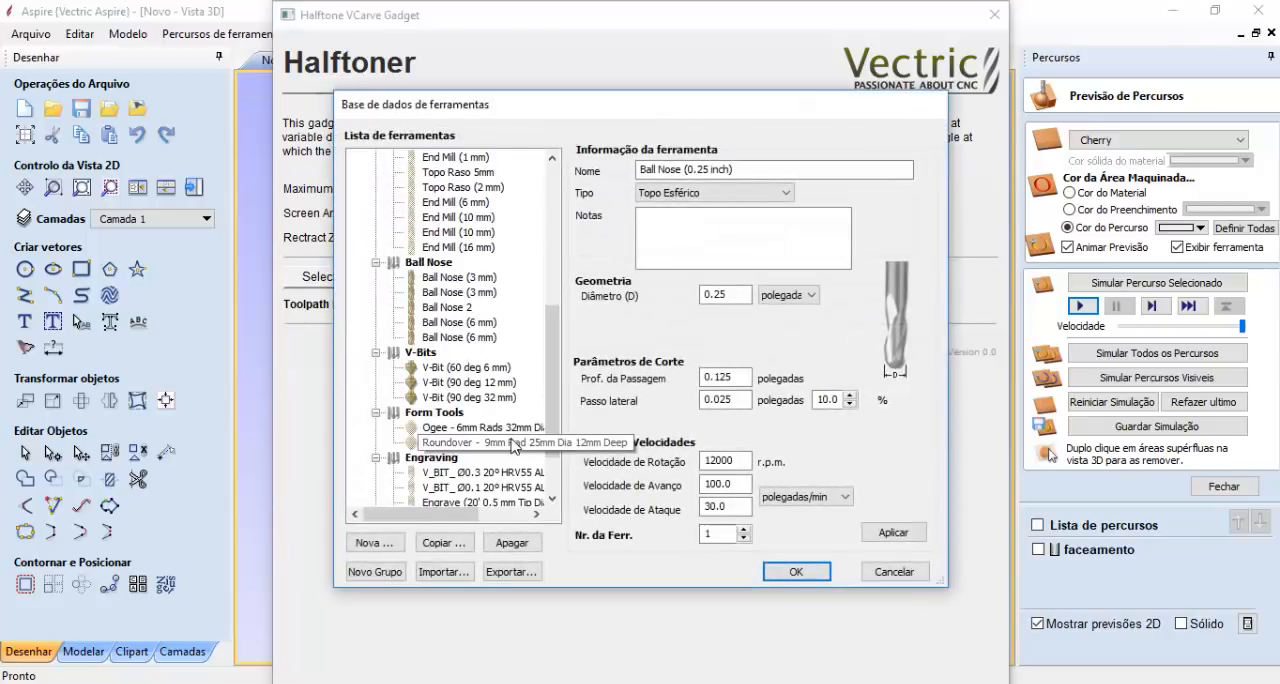
{"action": "left_click", "coordinate": [494, 370]}
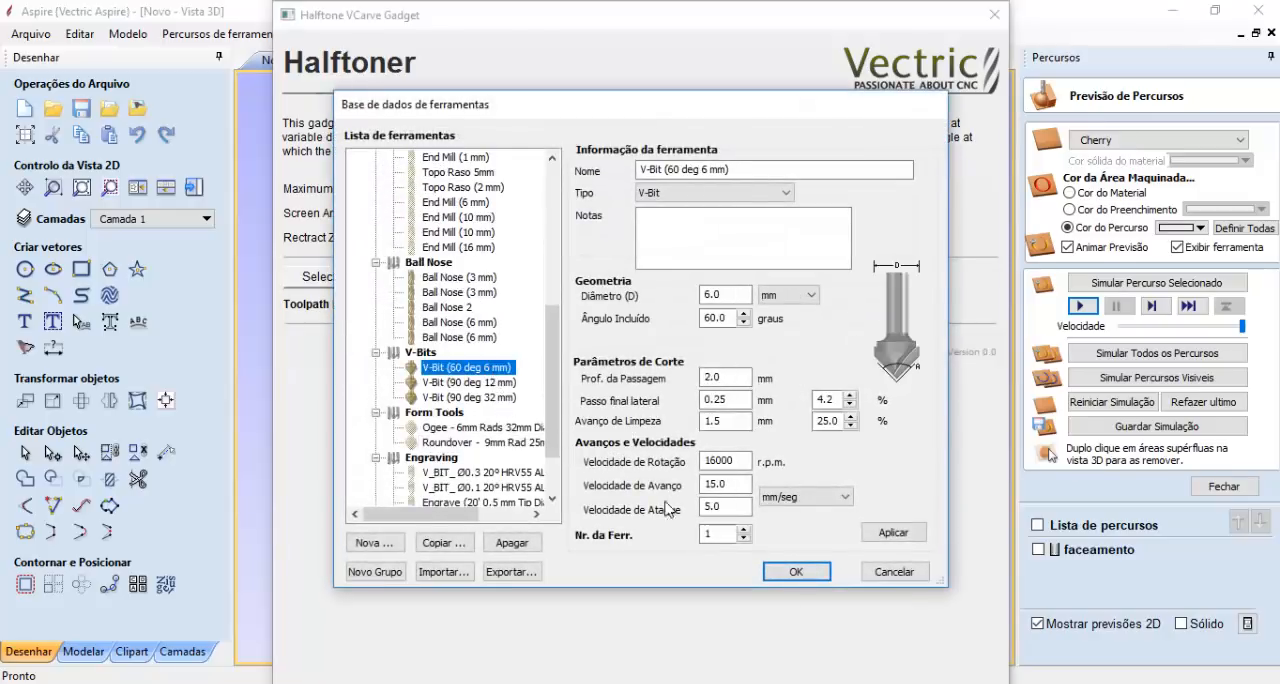
{"action": "left_click", "coordinate": [795, 571]}
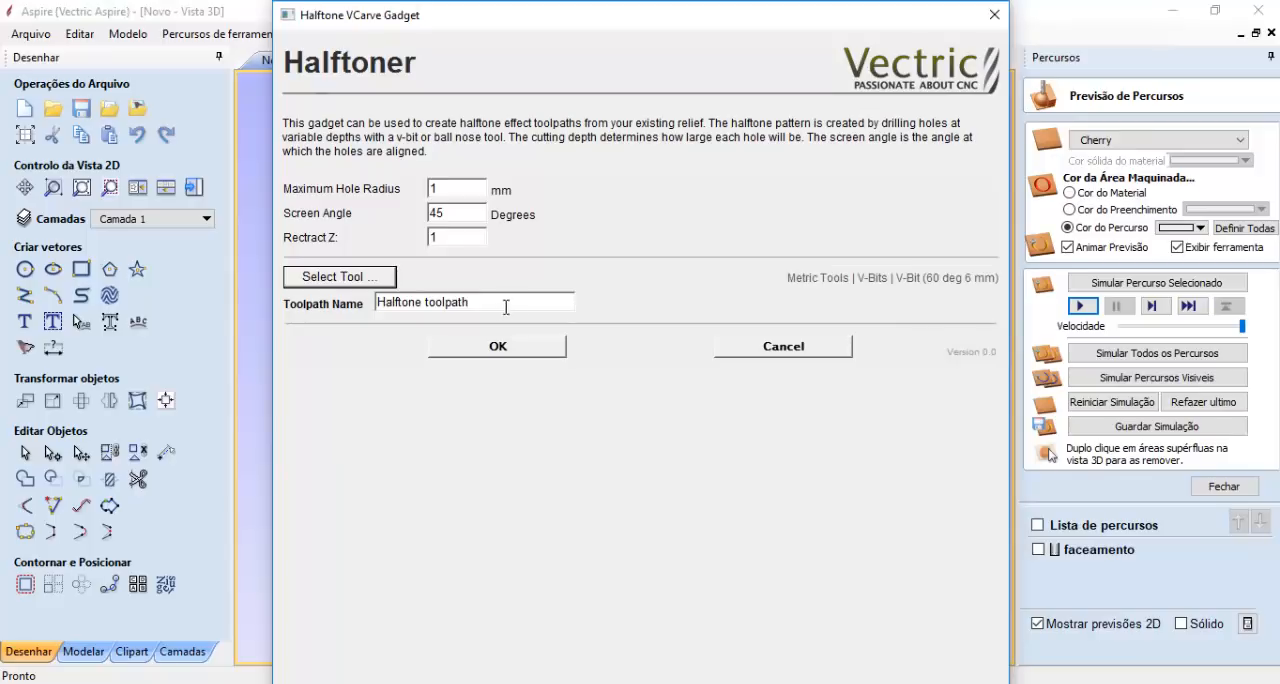
{"action": "left_click_drag", "start_coordinate": [506, 303], "coordinate": [378, 302]}
{"action": "left_click", "coordinate": [522, 350]}
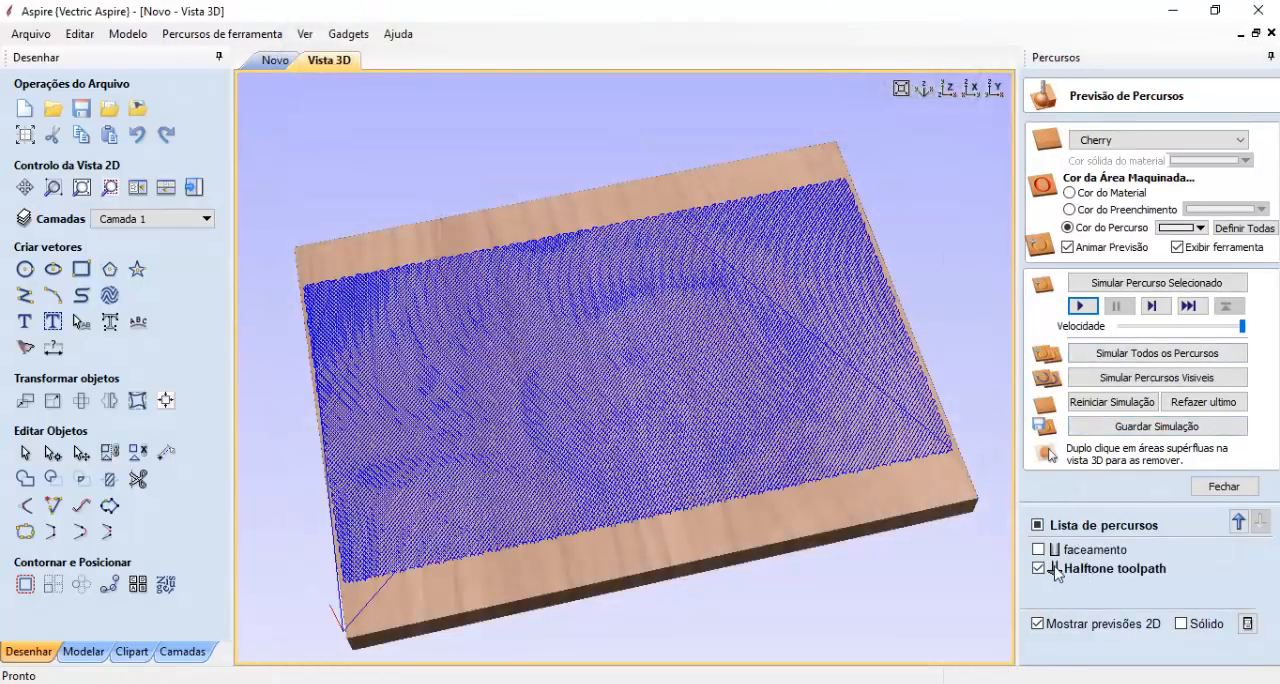
- Simulate the halftone toolpath and examine the dot pattern of the baby's face up close
{"action": "left_click", "coordinate": [1088, 302]}
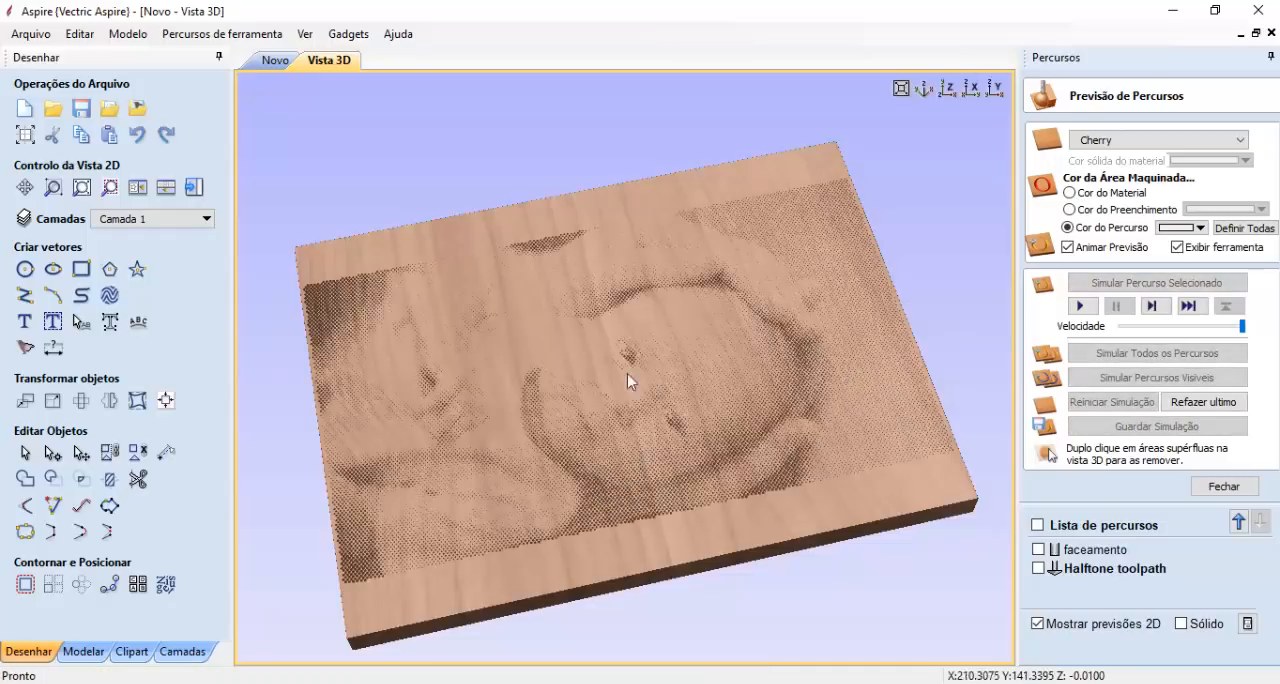
{"action": "scroll", "coordinate": [630, 400], "scroll_direction": "down", "scroll_amount": 2}
{"action": "scroll", "coordinate": [650, 410], "scroll_direction": "up", "scroll_amount": 5}
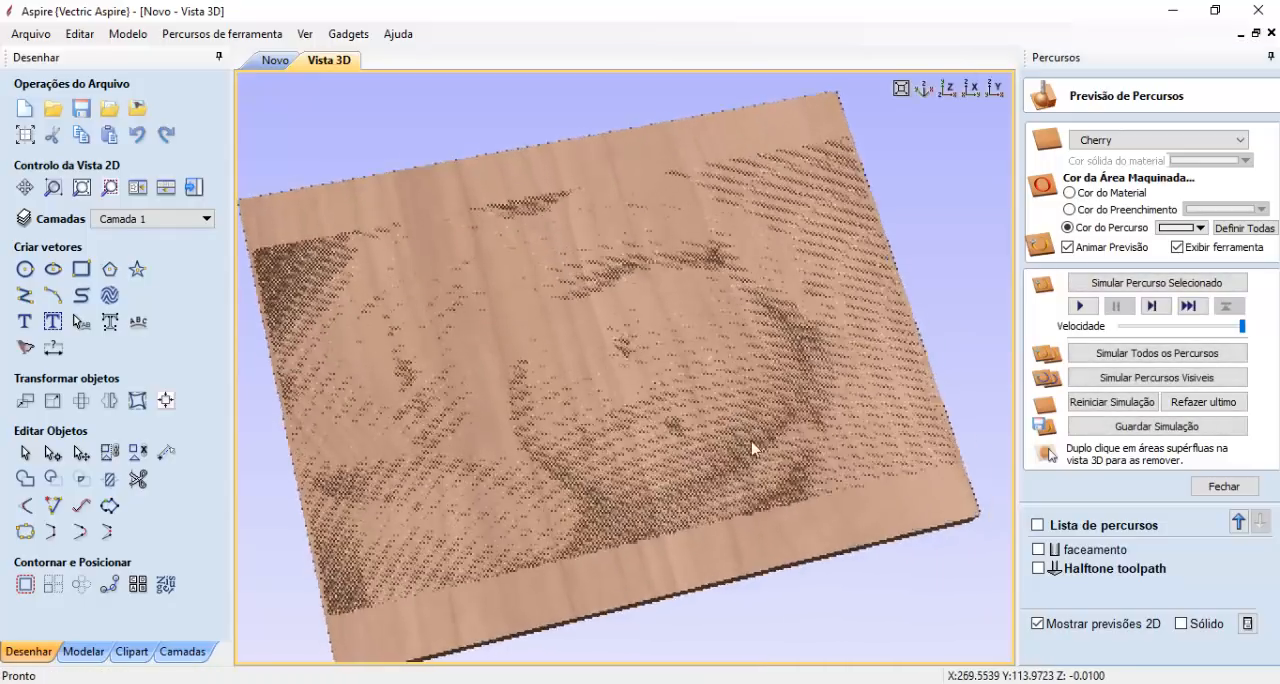
{"action": "scroll", "coordinate": [669, 391], "scroll_direction": "up", "scroll_amount": 3}
{"action": "scroll", "coordinate": [669, 391], "scroll_direction": "down", "scroll_amount": 5}
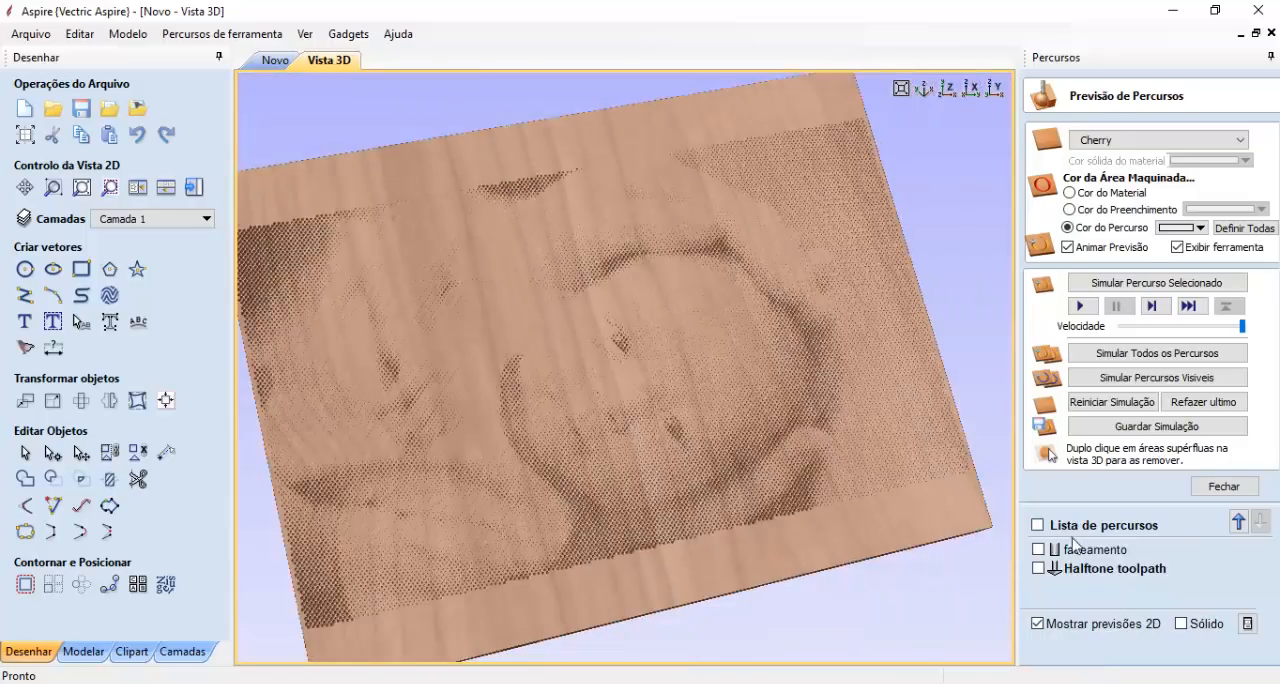
- Set the faceamento toolpath's cut depth to 1 mm and recalculate it
{"action": "left_click", "coordinate": [1073, 552]}
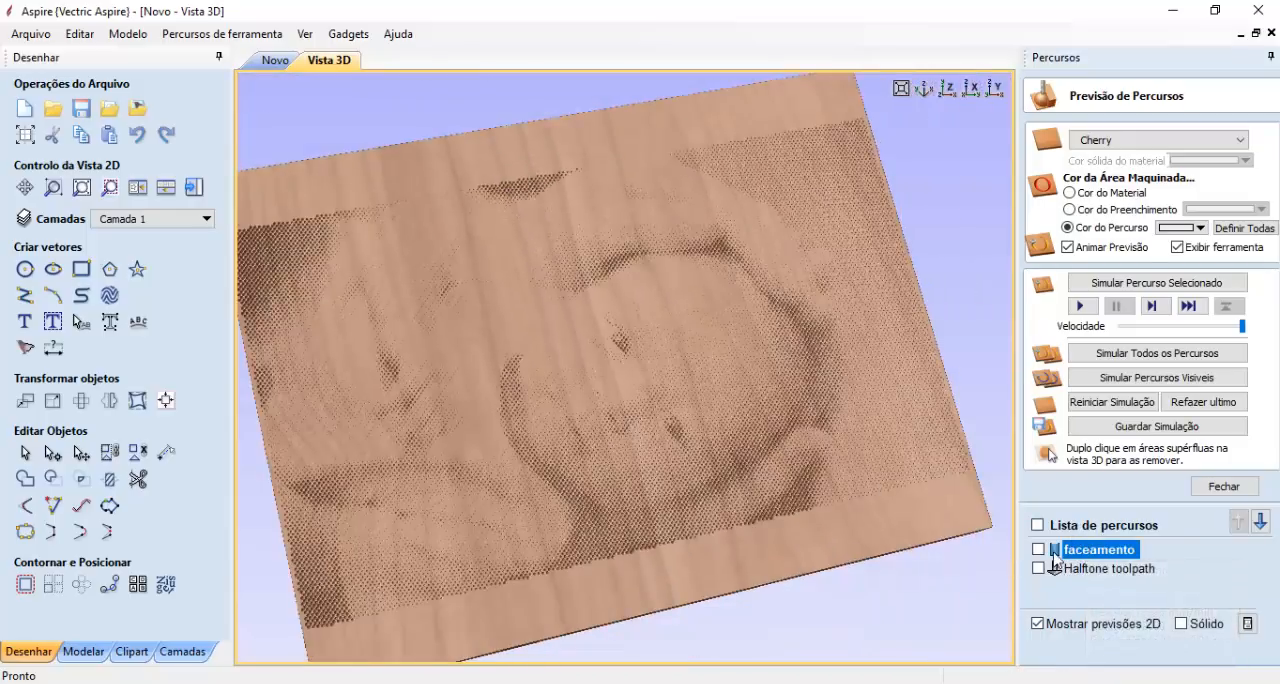
{"action": "mouse_move", "coordinate": [1057, 553]}
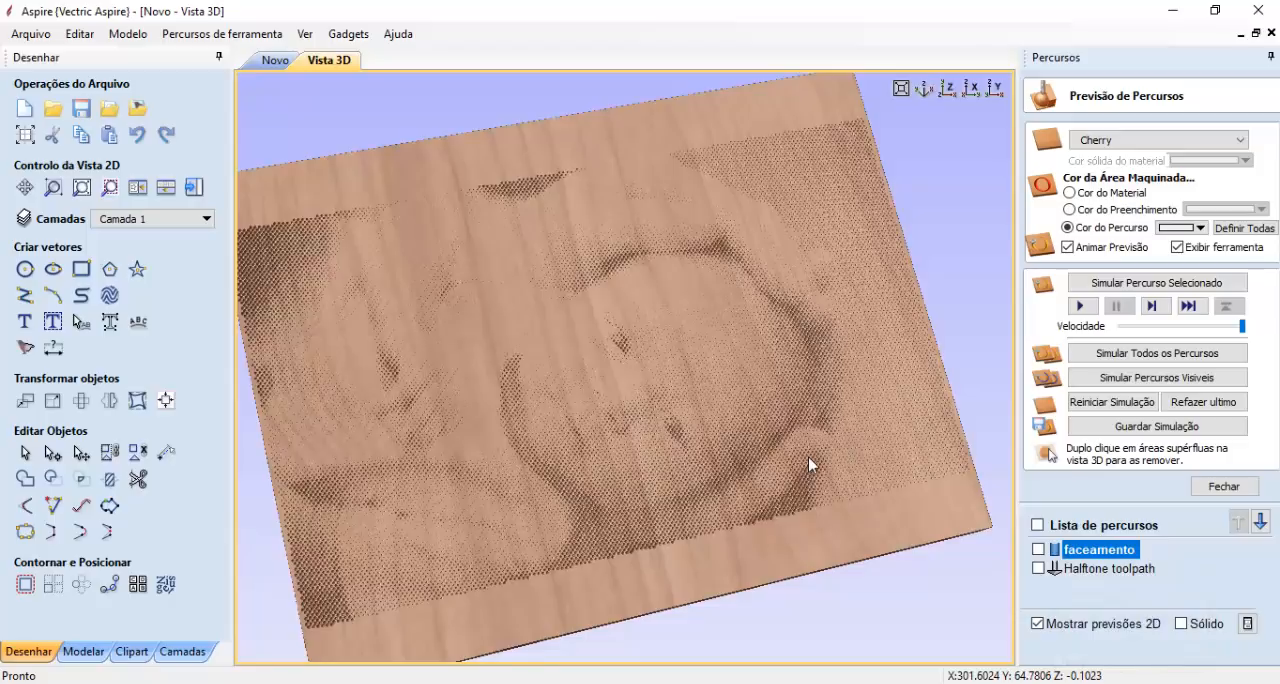
{"action": "double_click", "coordinate": [1065, 553]}
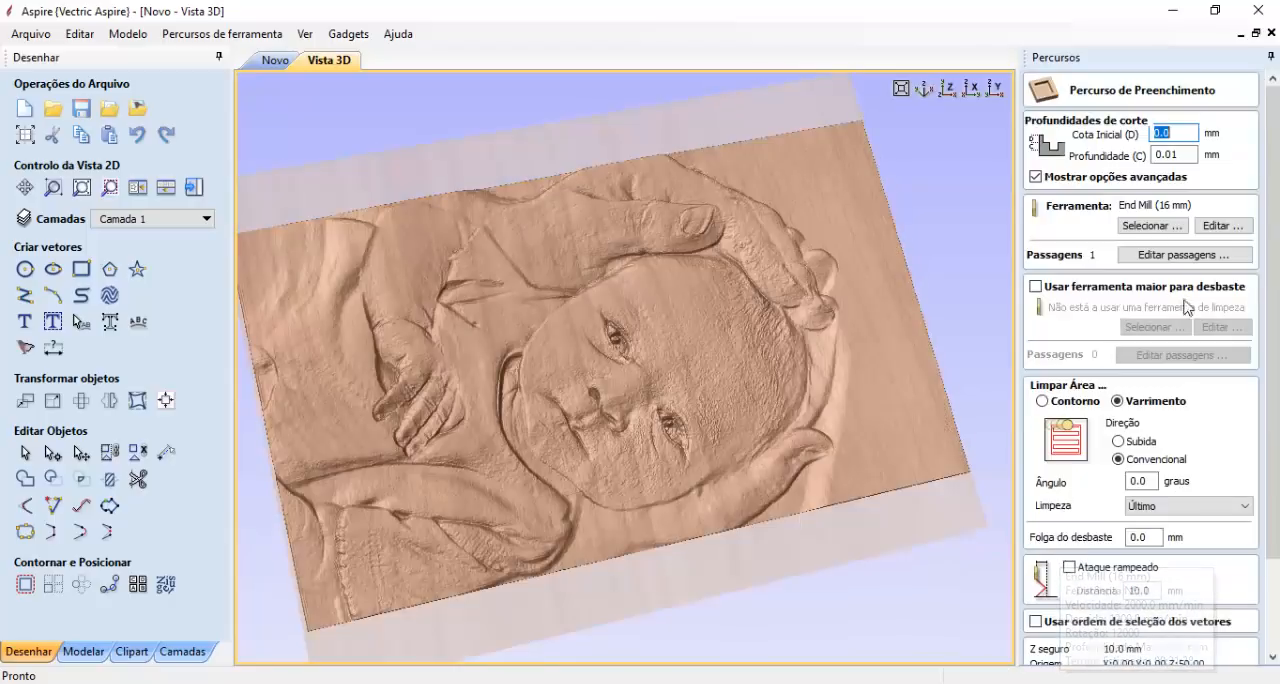
{"action": "left_click_drag", "start_coordinate": [1185, 155], "coordinate": [1155, 155]}
{"action": "type", "text": "1"}
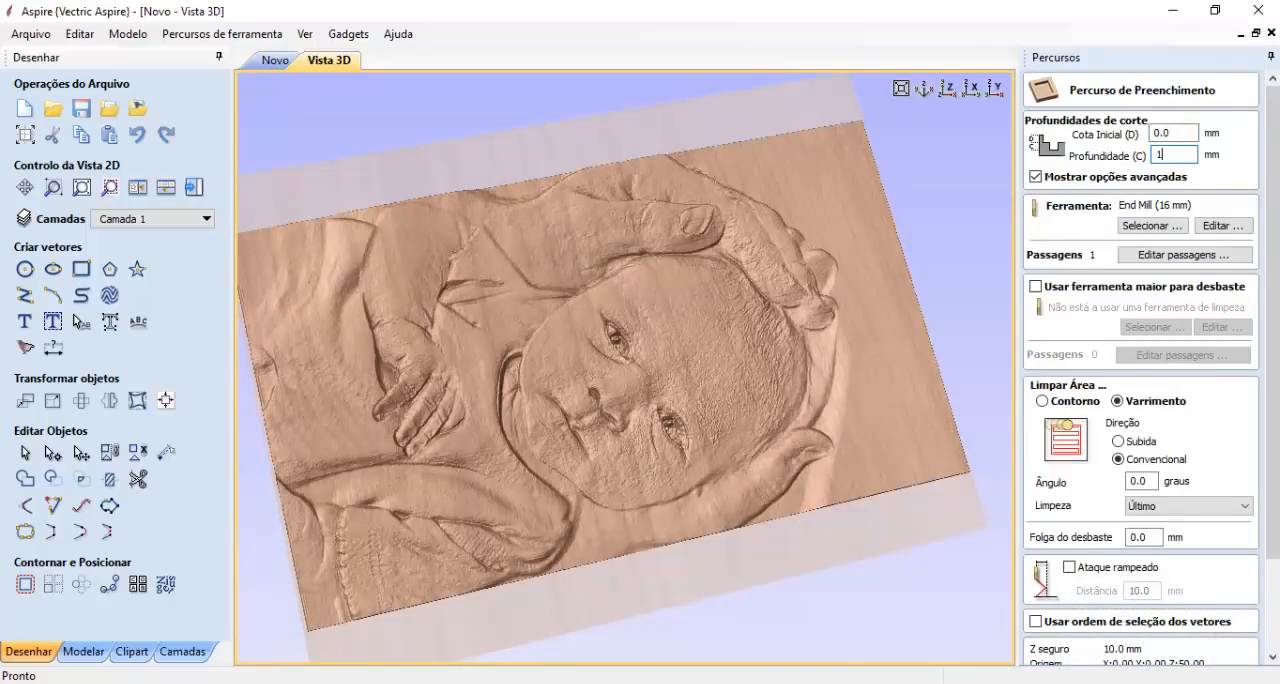
{"action": "scroll", "coordinate": [1102, 519], "scroll_direction": "down", "scroll_amount": 3}
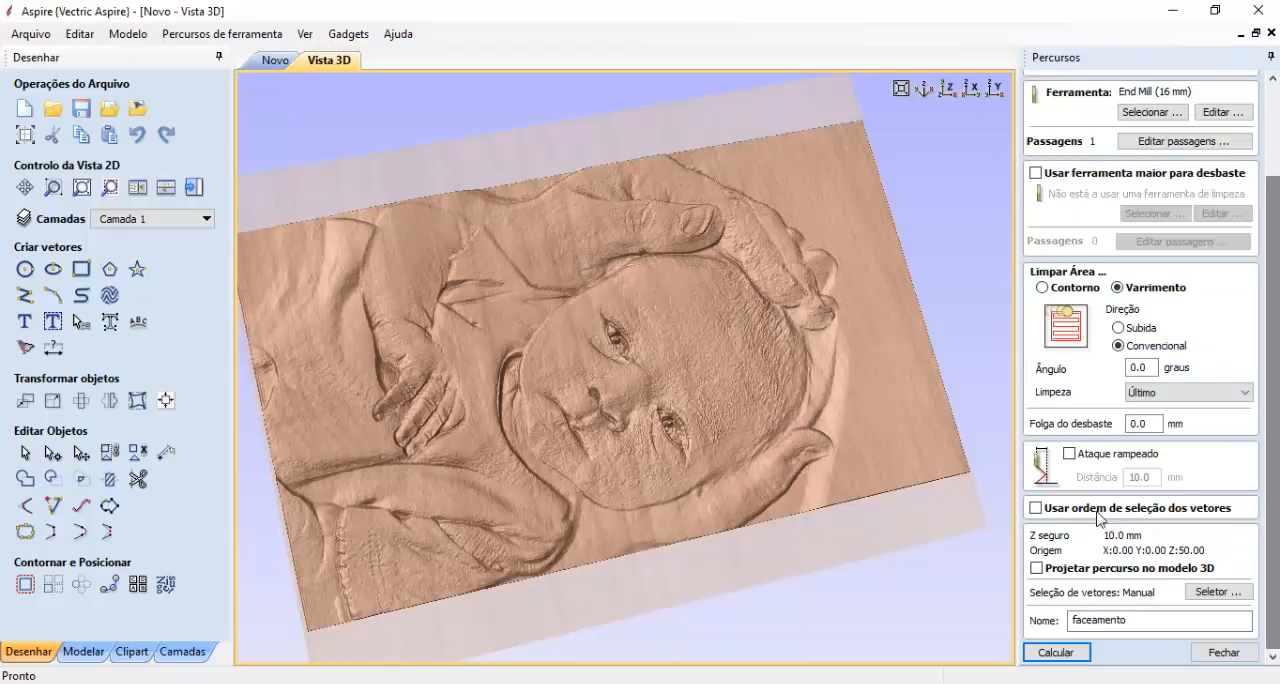
{"action": "left_click", "coordinate": [1077, 645]}
- Simulate the recalculated faceamento toolpath, examine the remaining halftone dots and check the halftone toolpath's tool summary
{"action": "left_click", "coordinate": [1082, 306]}
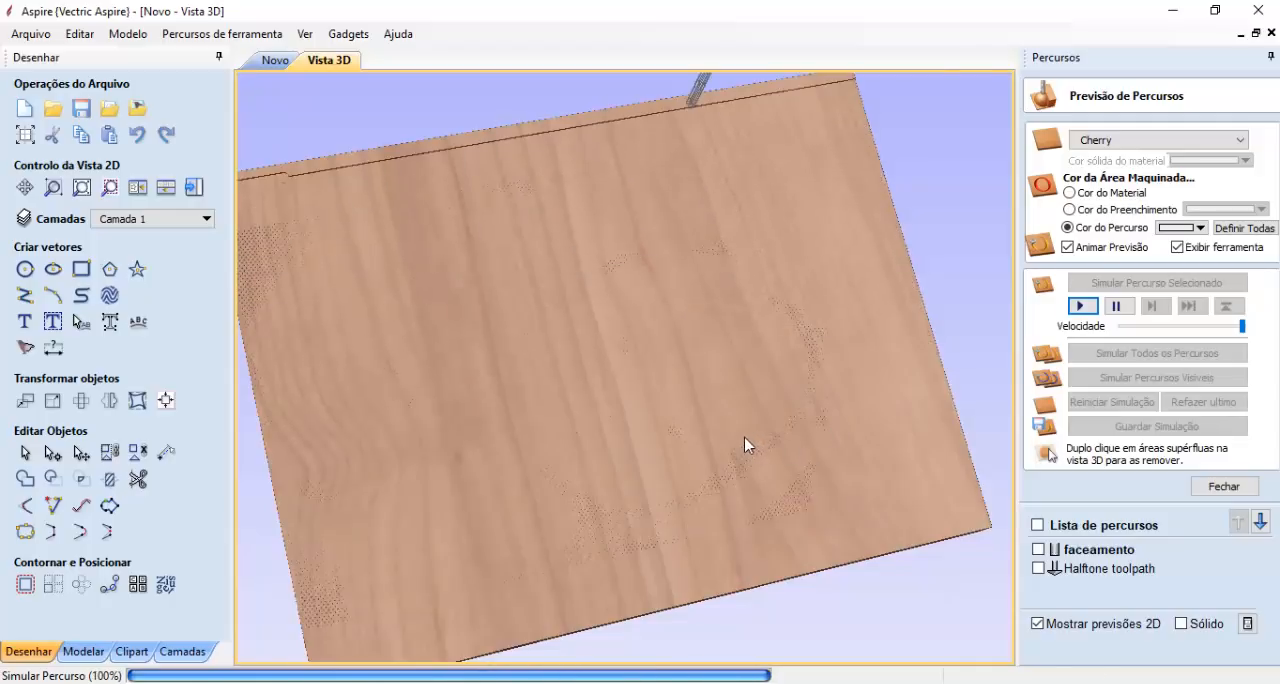
{"action": "scroll", "coordinate": [727, 399], "scroll_direction": "up", "scroll_amount": 2}
{"action": "scroll", "coordinate": [730, 396], "scroll_direction": "up", "scroll_amount": 1}
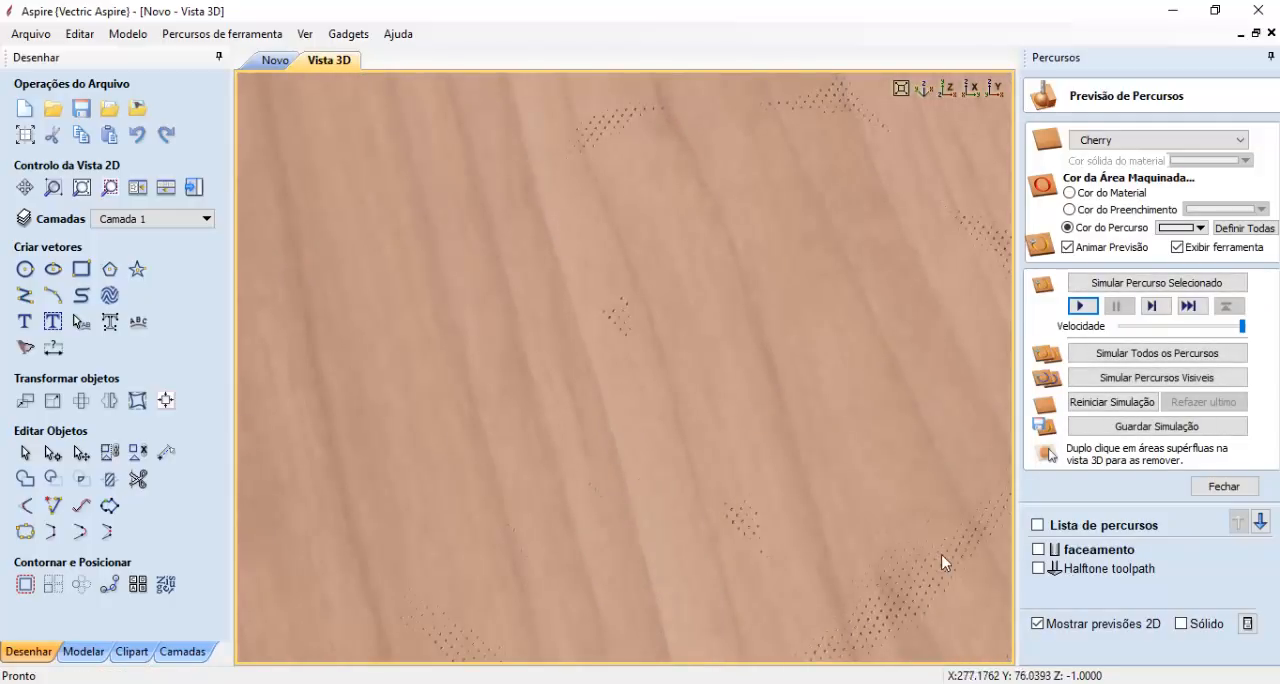
{"action": "scroll", "coordinate": [881, 549], "scroll_direction": "up", "scroll_amount": 1}
{"action": "left_click_drag", "start_coordinate": [881, 547], "coordinate": [797, 457]}
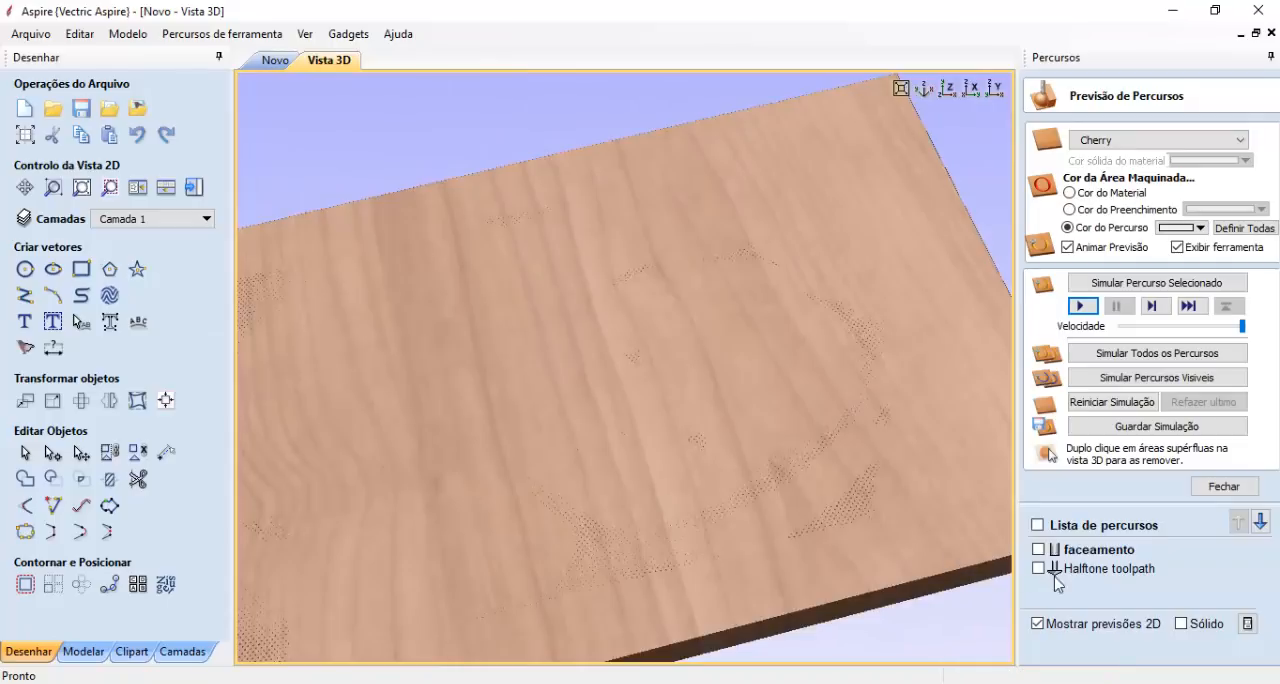
{"action": "mouse_move", "coordinate": [1056, 566]}
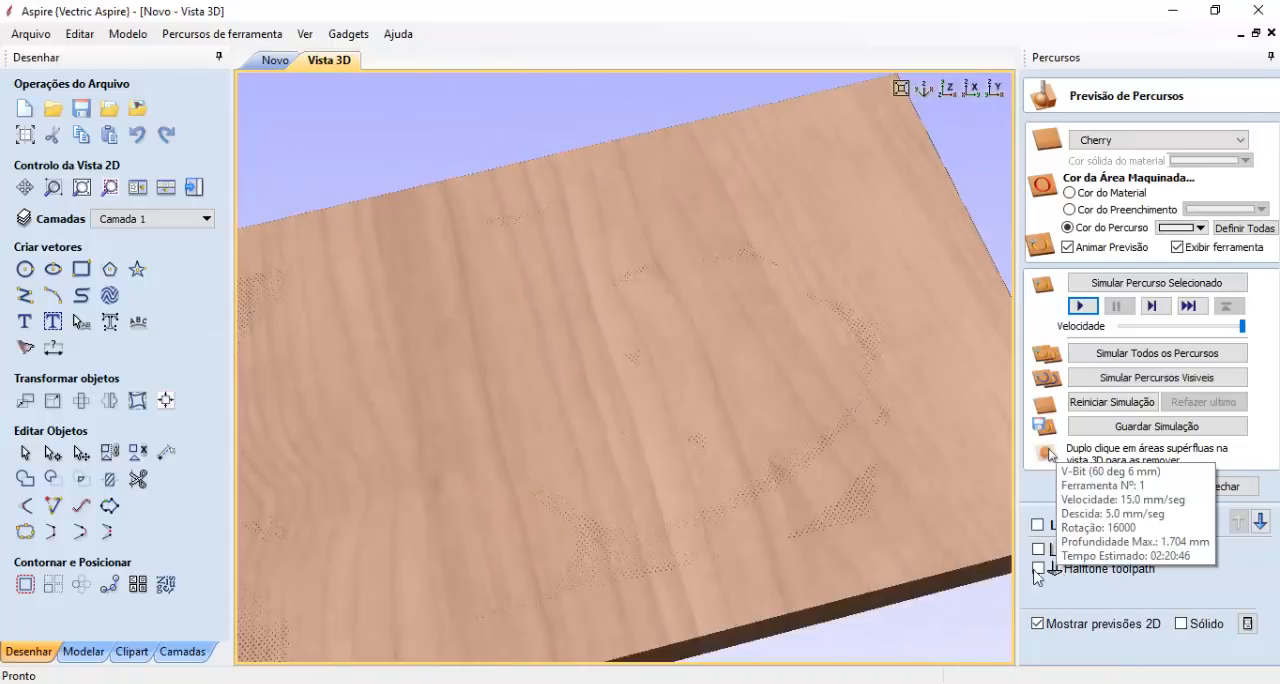
{"action": "left_click", "coordinate": [335, 37]}
{"action": "left_click", "coordinate": [366, 83]}
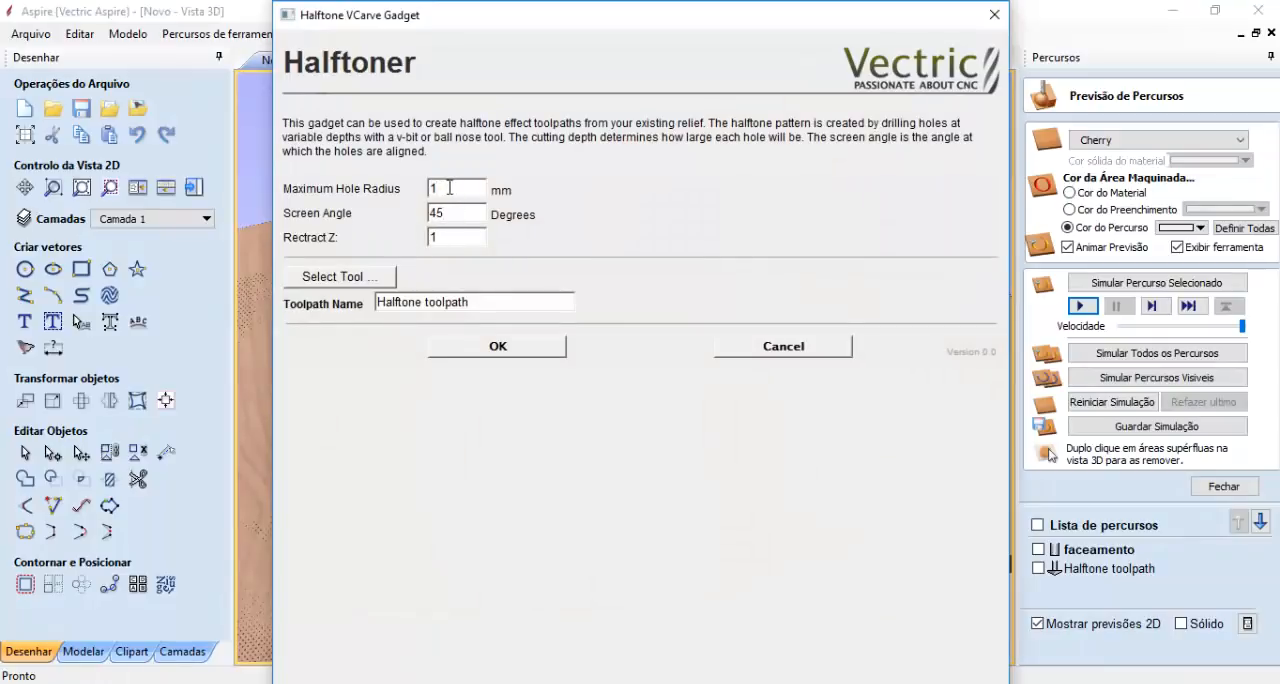
{"action": "left_click", "coordinate": [994, 15]}
{"action": "scroll", "coordinate": [728, 427], "scroll_direction": "down", "scroll_amount": 3}
{"action": "left_click_drag", "start_coordinate": [728, 427], "coordinate": [823, 414]}
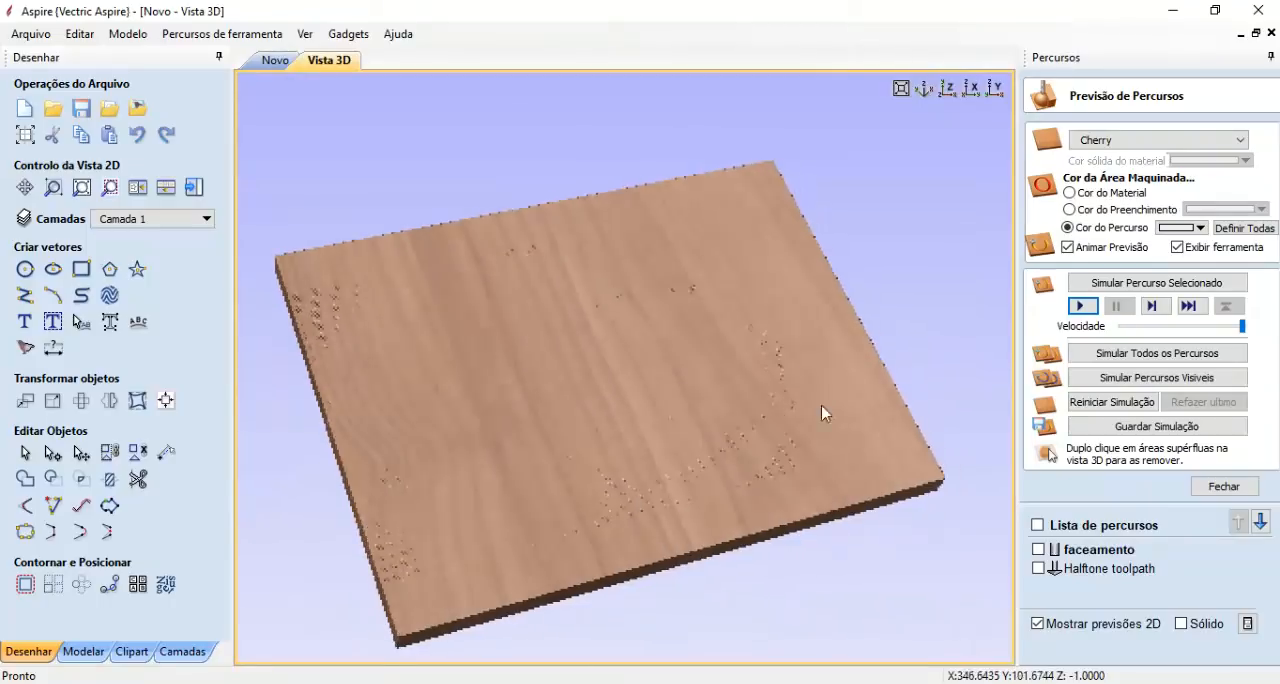
- Set the halftone toolpath's start depth (Cota Inicial) to 0.5 mm and apply the change
{"action": "left_click", "coordinate": [1100, 568]}
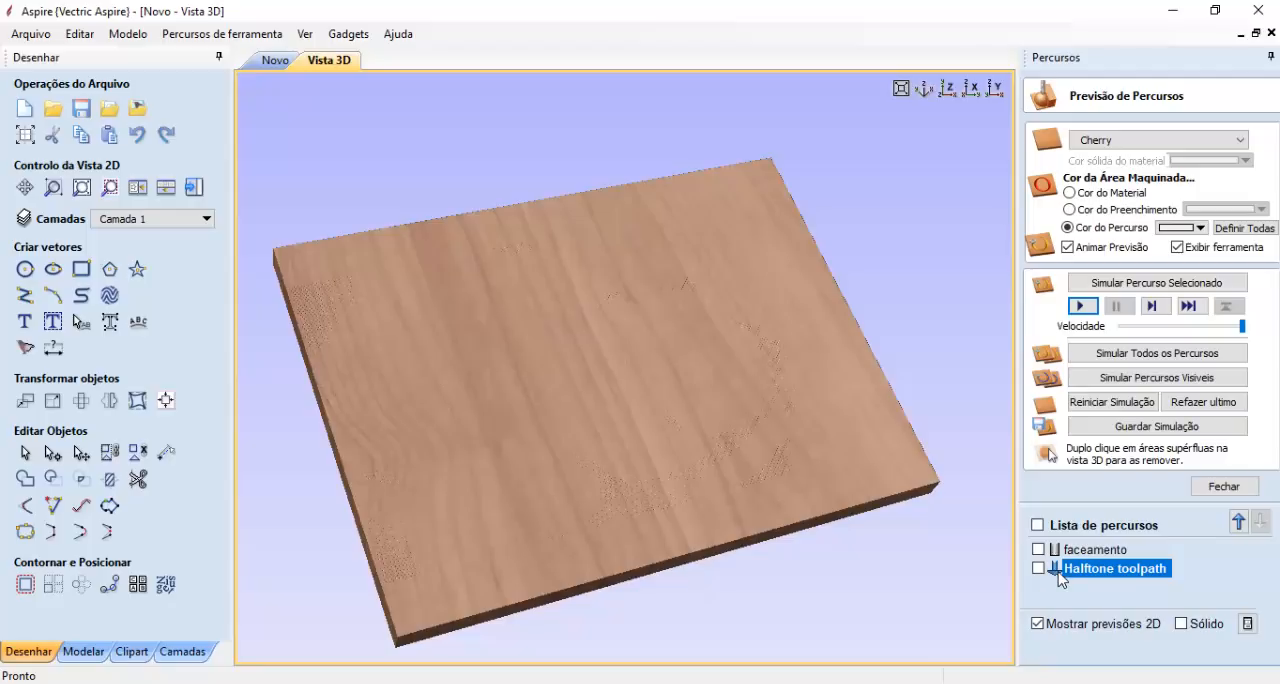
{"action": "double_click", "coordinate": [1058, 570]}
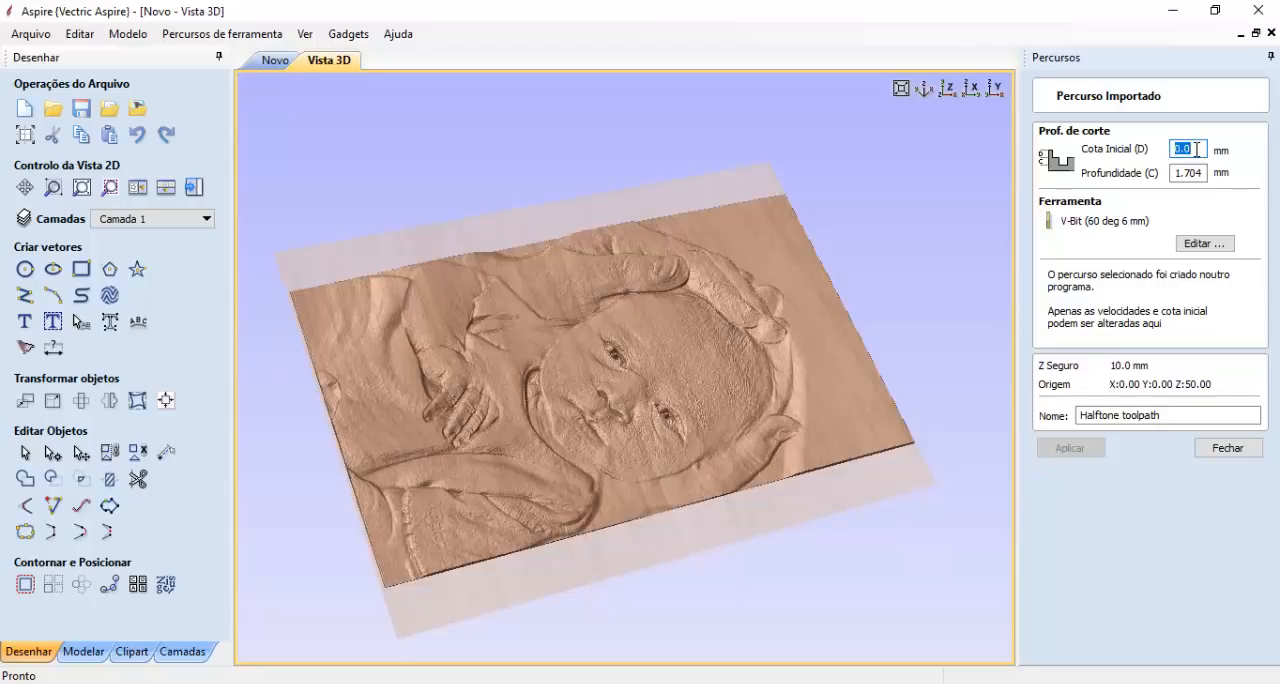
{"action": "type", "text": ".5"}
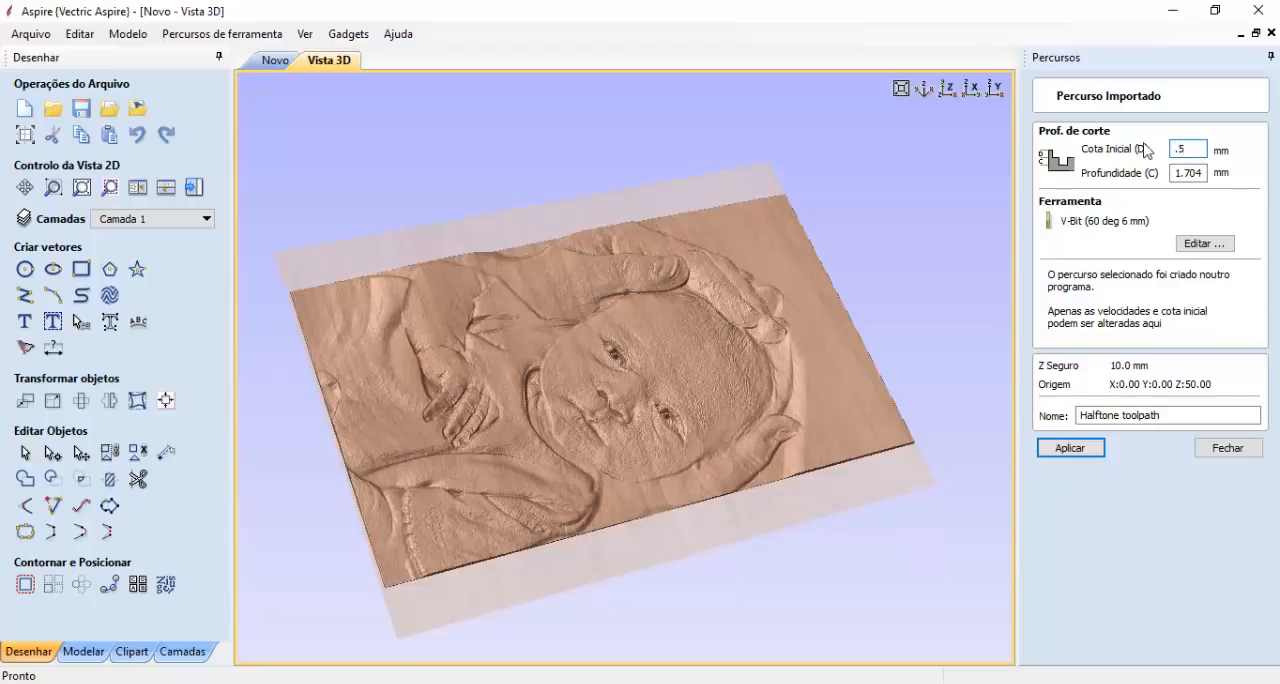
{"action": "left_click", "coordinate": [1077, 448]}
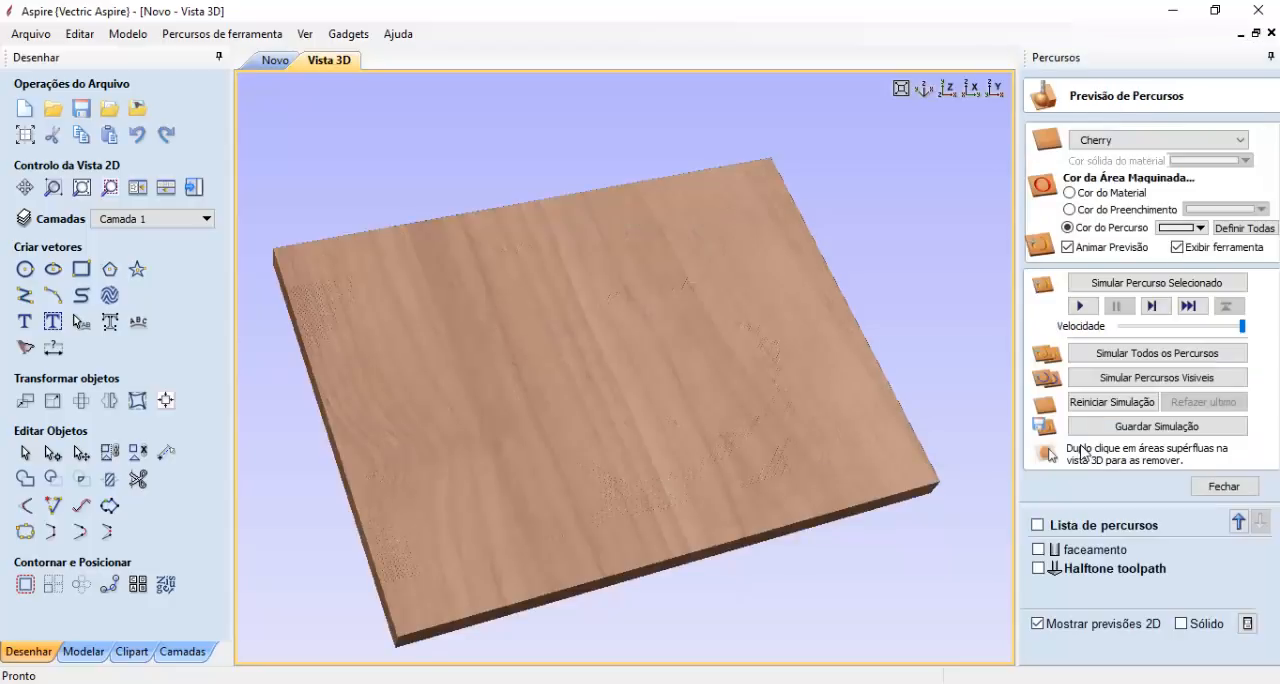
- Simulate the edited halftone toolpath over the faced board and set its preview colour to black
{"action": "left_click", "coordinate": [1066, 570]}
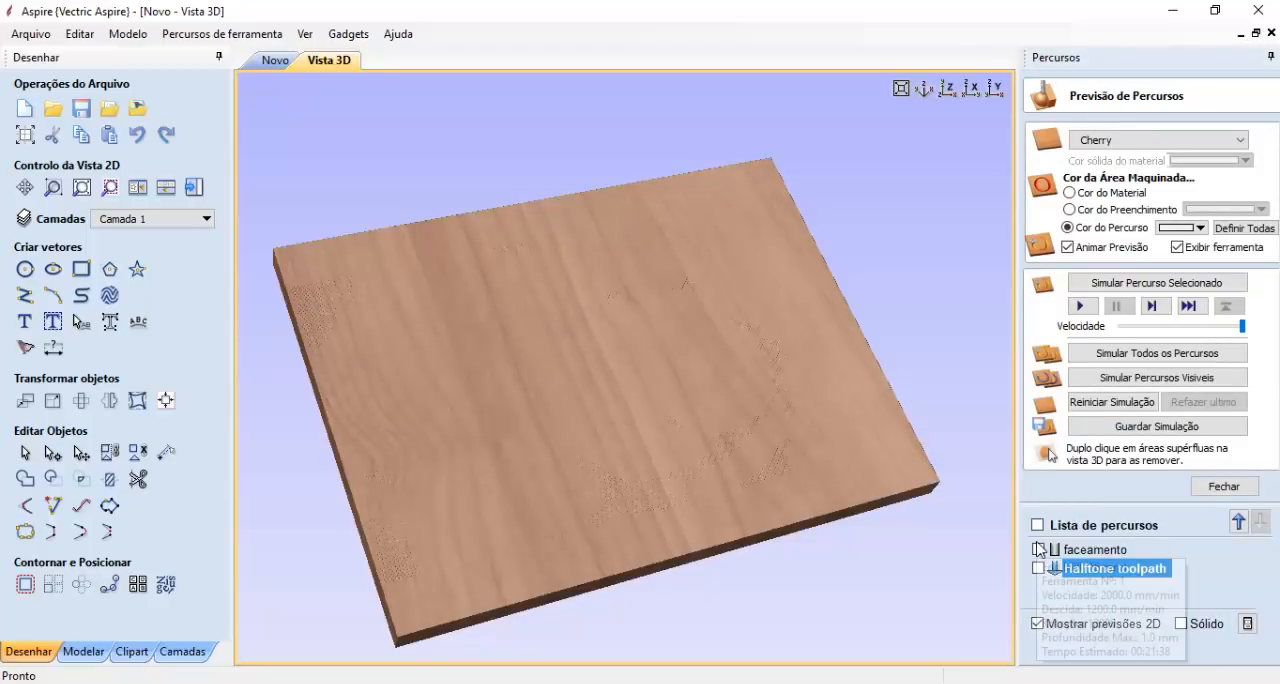
{"action": "left_click", "coordinate": [1080, 306]}
{"action": "left_click_drag", "start_coordinate": [800, 432], "coordinate": [780, 502]}
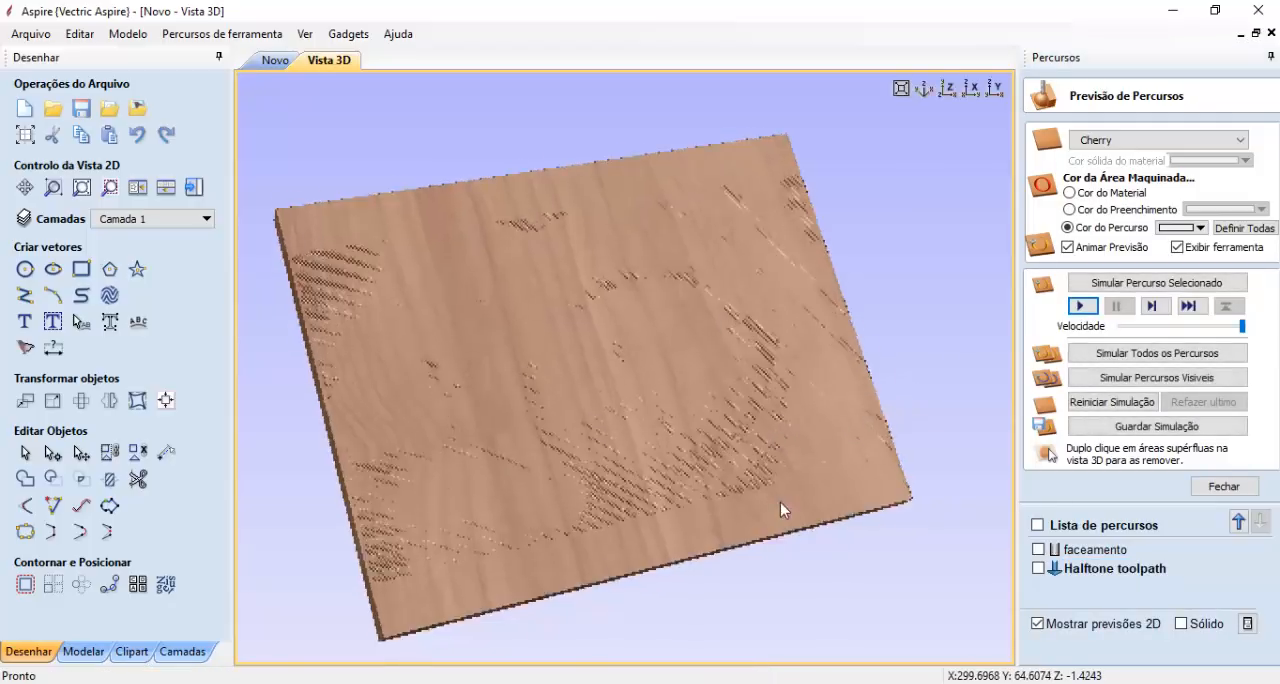
{"action": "left_click", "coordinate": [1080, 570]}
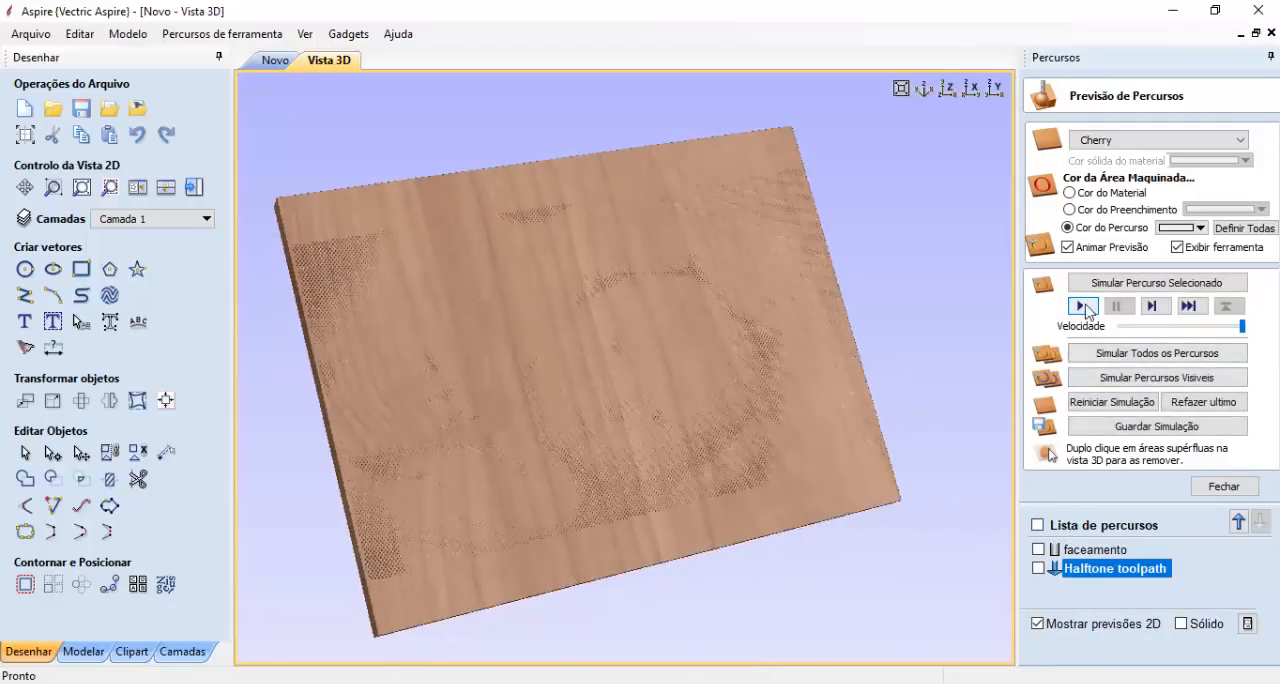
{"action": "left_click", "coordinate": [1181, 228]}
{"action": "left_click", "coordinate": [1070, 350]}
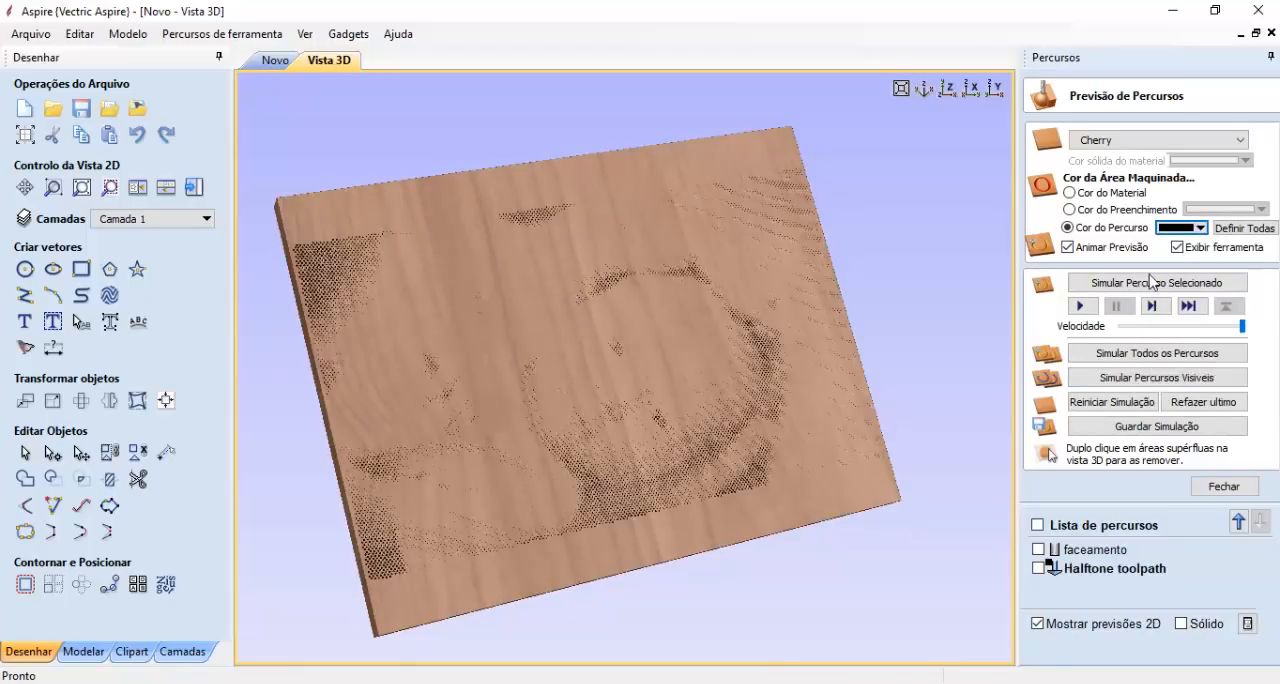
- Set the halftone toolpath's start depth (Cota Inicial) to 1 mm and apply the change
{"action": "double_click", "coordinate": [1059, 570]}
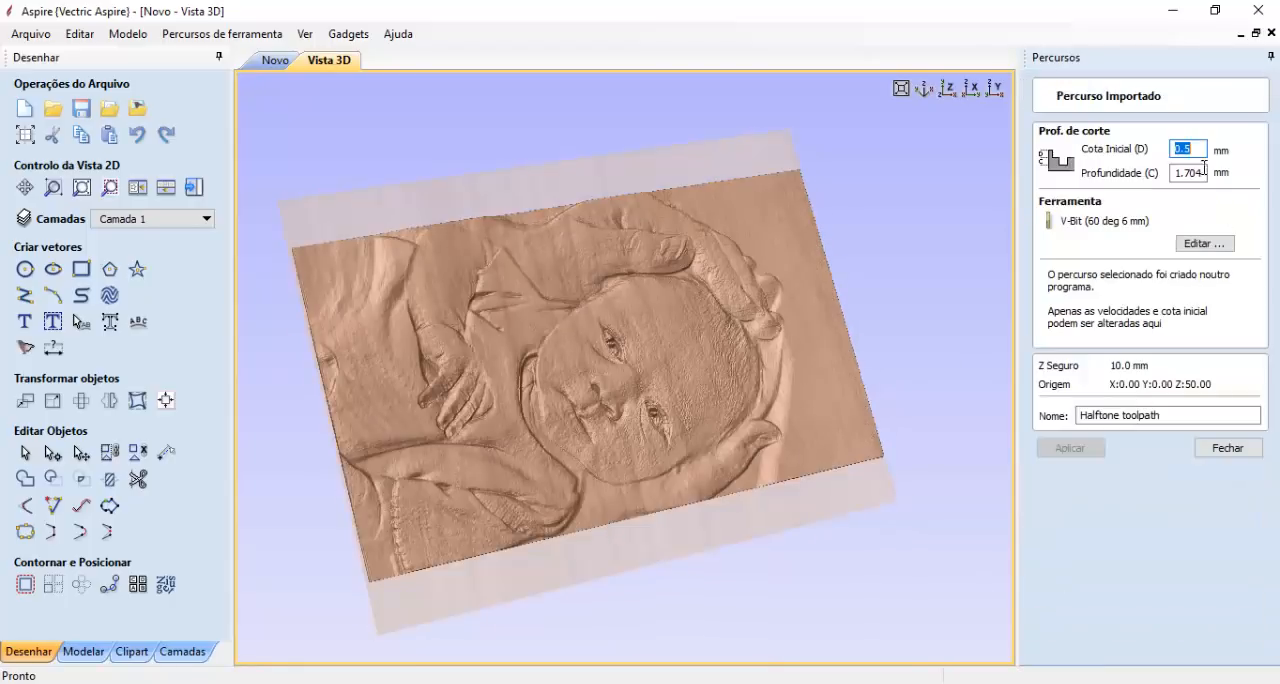
{"action": "type", "text": "1"}
{"action": "left_click", "coordinate": [1070, 447]}
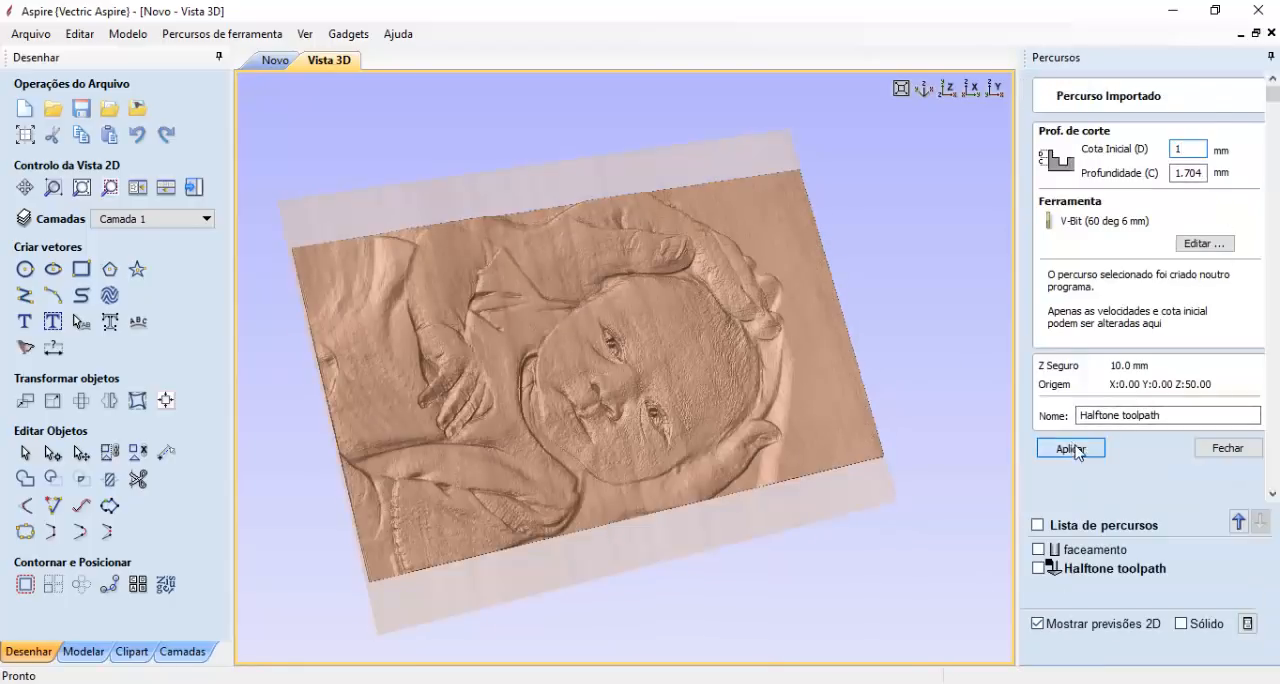
- Simulate the halftone toolpath with its 1 mm start depth and examine the engraved dots on the baby's face
{"action": "left_click", "coordinate": [1062, 576]}
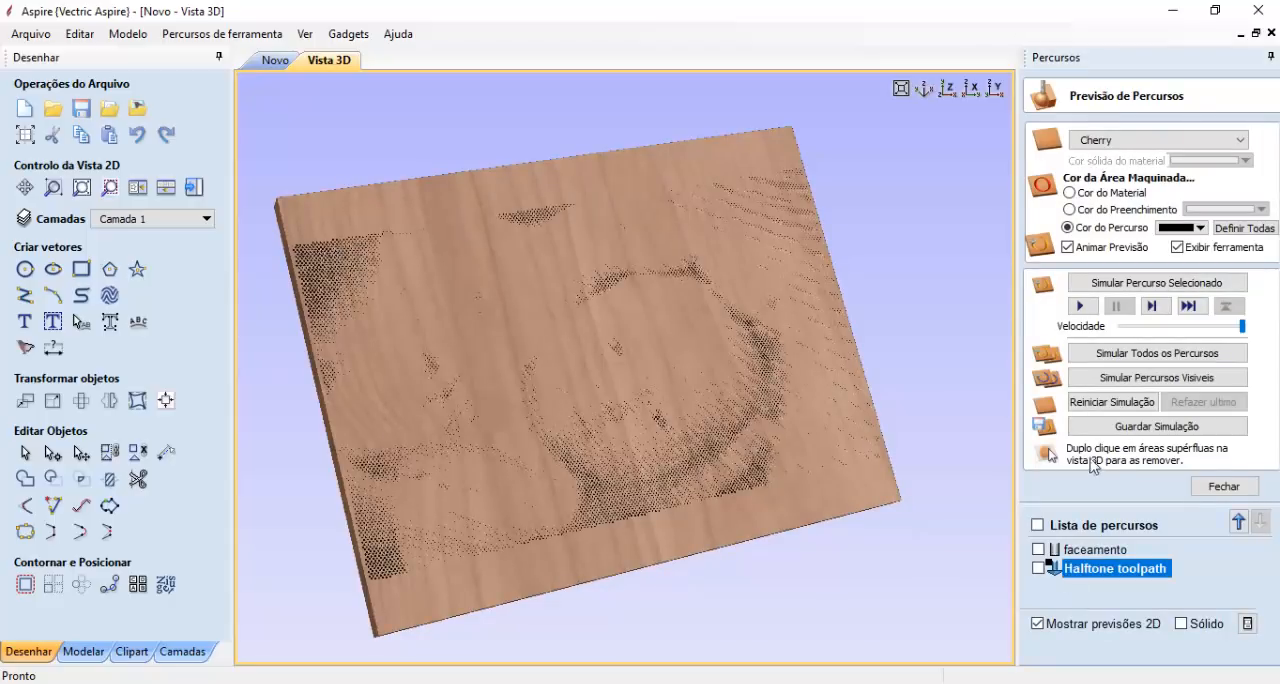
{"action": "left_click", "coordinate": [1080, 306]}
{"action": "scroll", "coordinate": [593, 385], "scroll_direction": "up", "scroll_amount": 5}
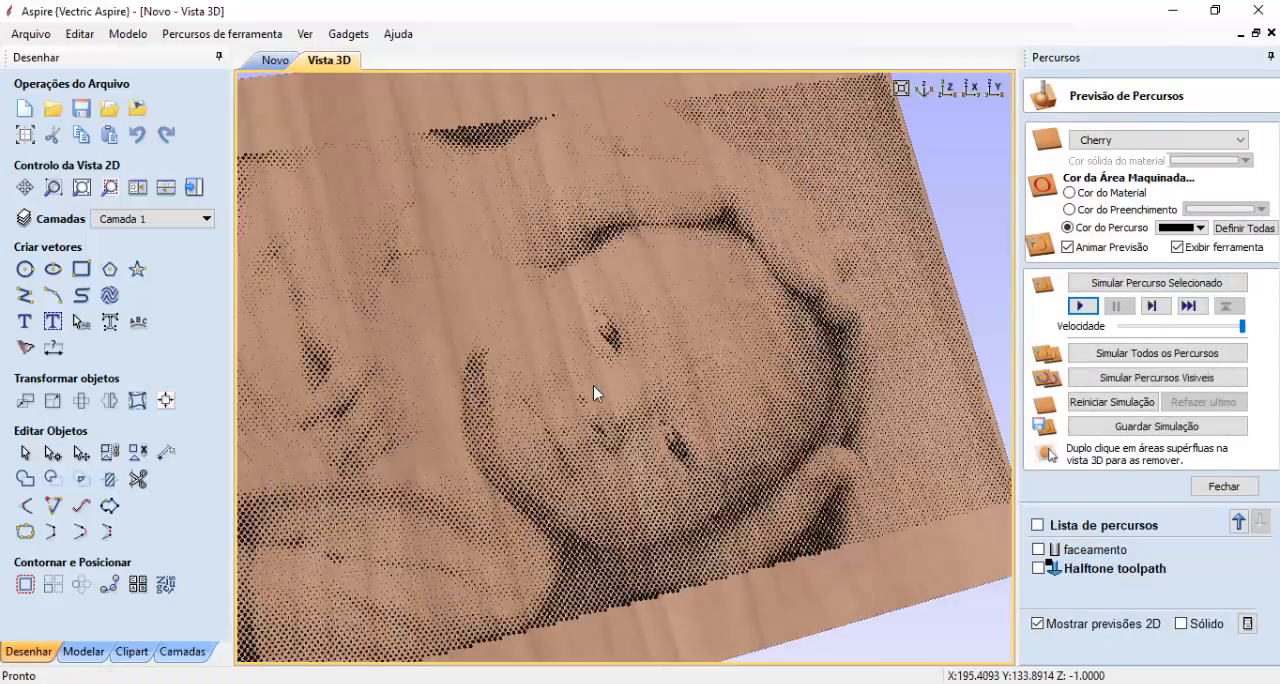
{"action": "scroll", "coordinate": [603, 399], "scroll_direction": "down", "scroll_amount": 8}
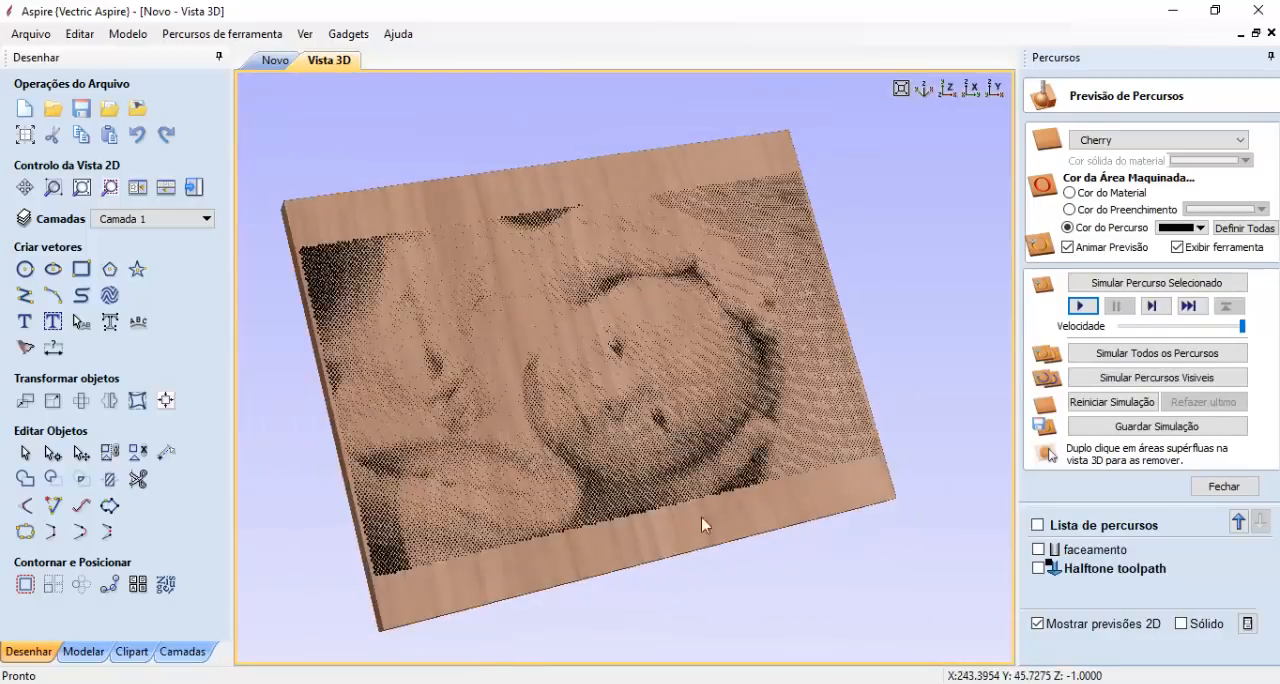
- Compare the Z values in the zero.pim and 05.pim G-code files in Notepad, then minimize both files
{"action": "left_click", "coordinate": [601, 656]}
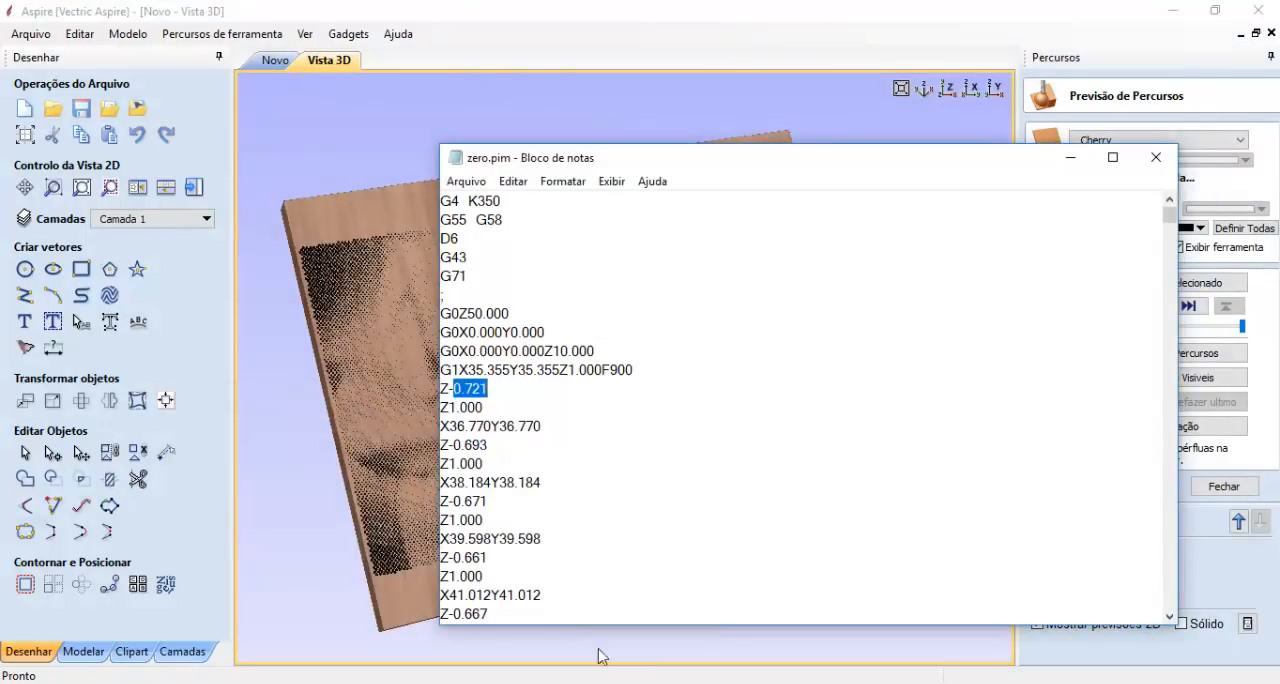
{"action": "left_click", "coordinate": [814, 592]}
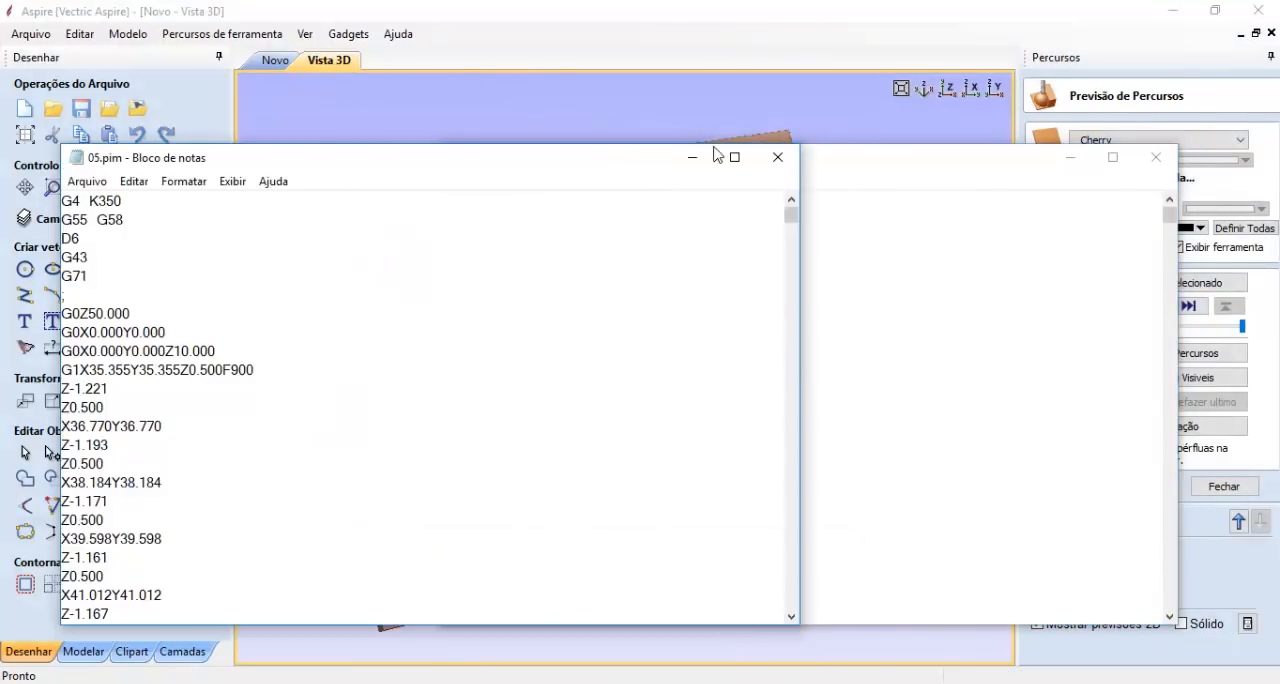
{"action": "left_click_drag", "start_coordinate": [873, 171], "coordinate": [873, 175]}
{"action": "left_click", "coordinate": [634, 322]}
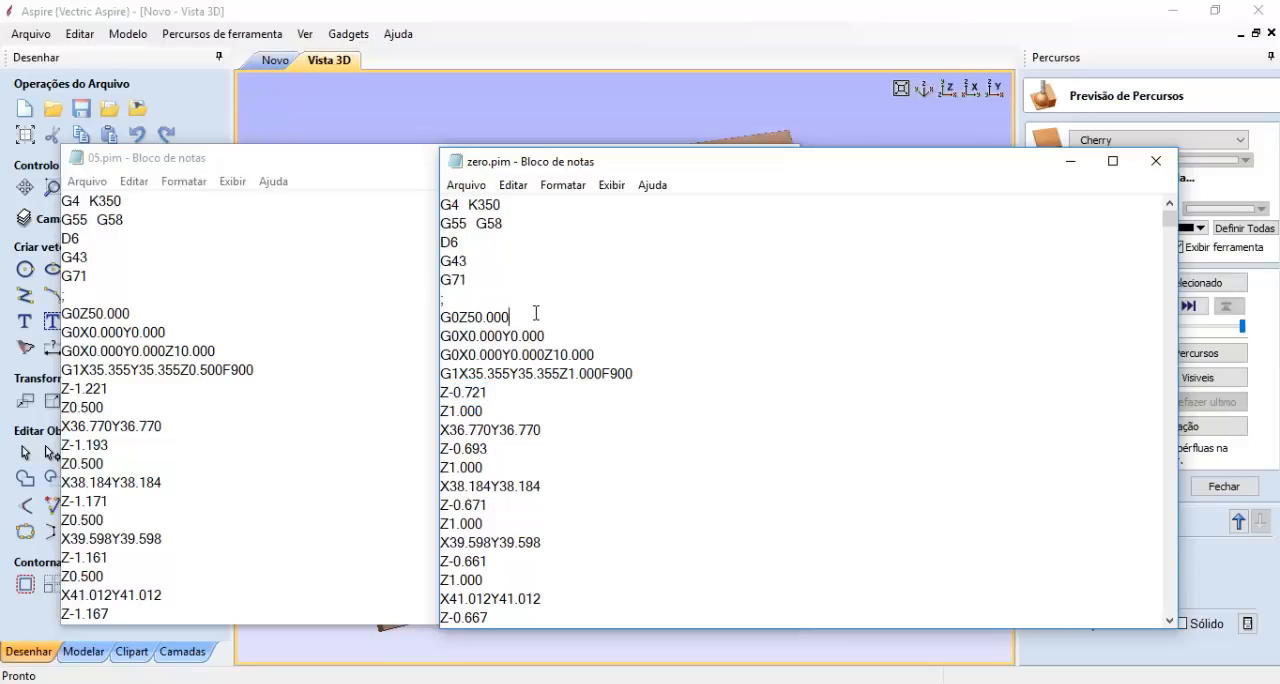
{"action": "left_click", "coordinate": [200, 331]}
{"action": "left_click", "coordinate": [837, 338]}
{"action": "left_click", "coordinate": [1070, 161]}
{"action": "left_click", "coordinate": [691, 161]}
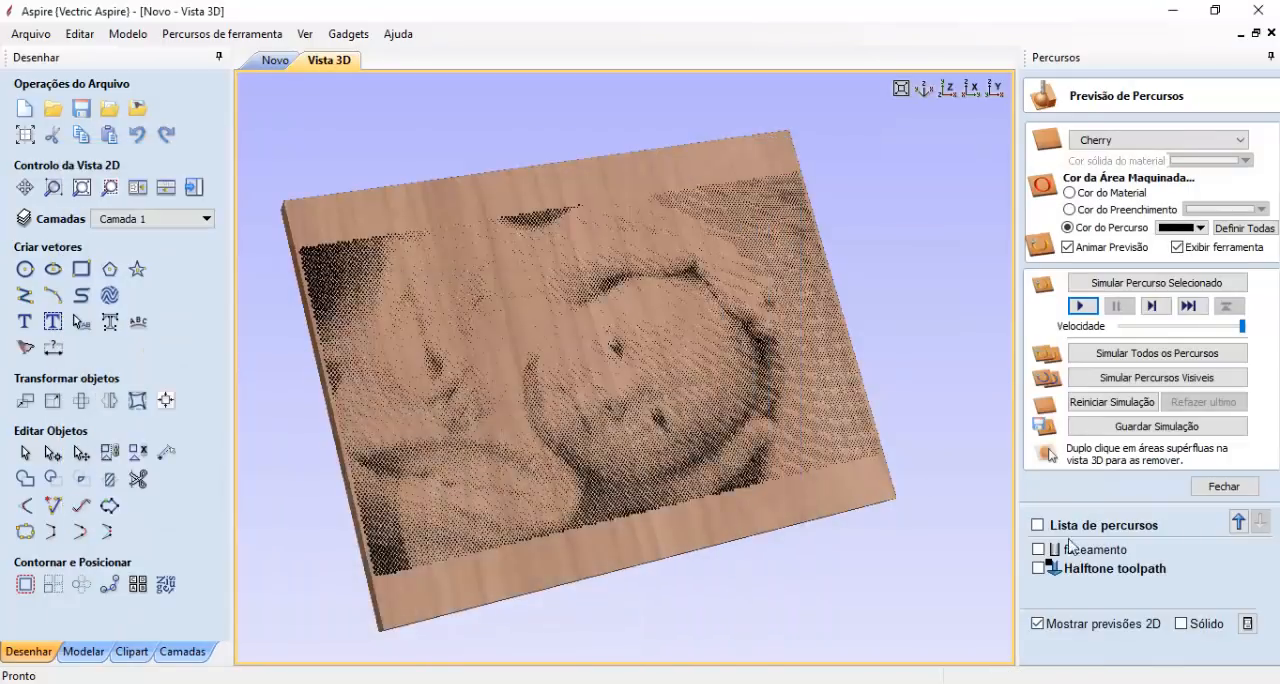
- Review the halftone toolpath's depth settings and the Halftoner gadget's parameters, closing both without changes
{"action": "double_click", "coordinate": [1053, 566]}
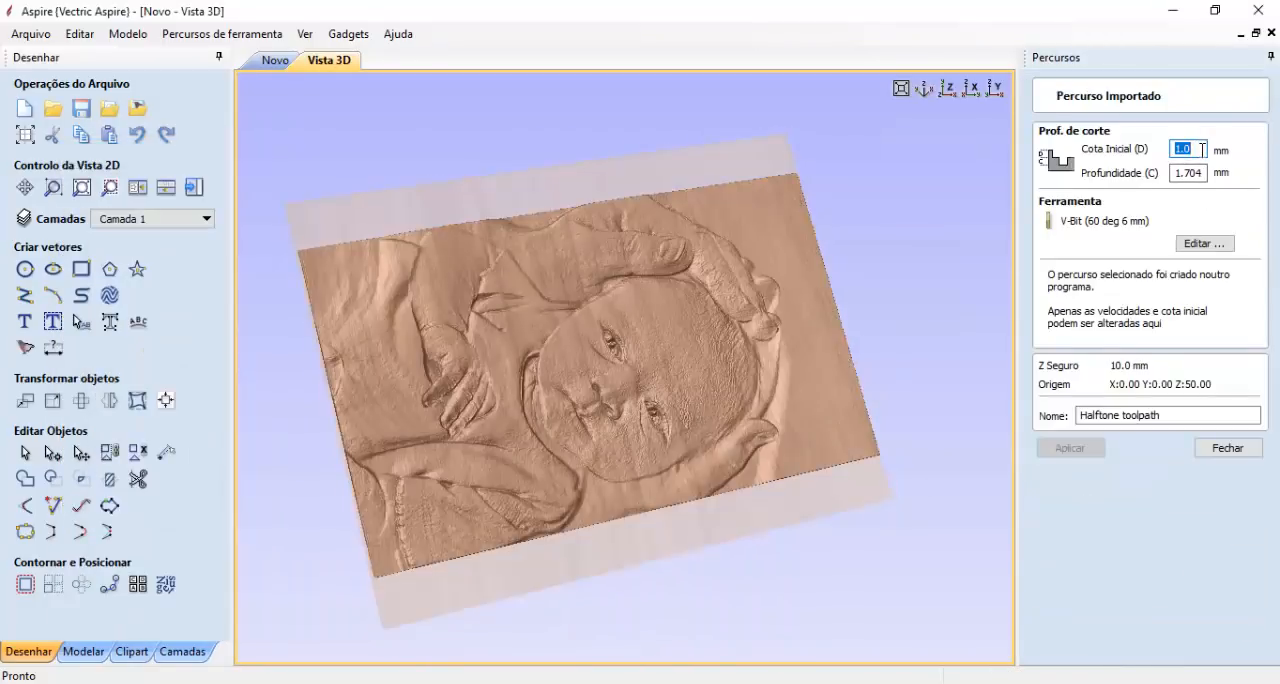
{"action": "left_click", "coordinate": [347, 34]}
{"action": "left_click", "coordinate": [387, 83]}
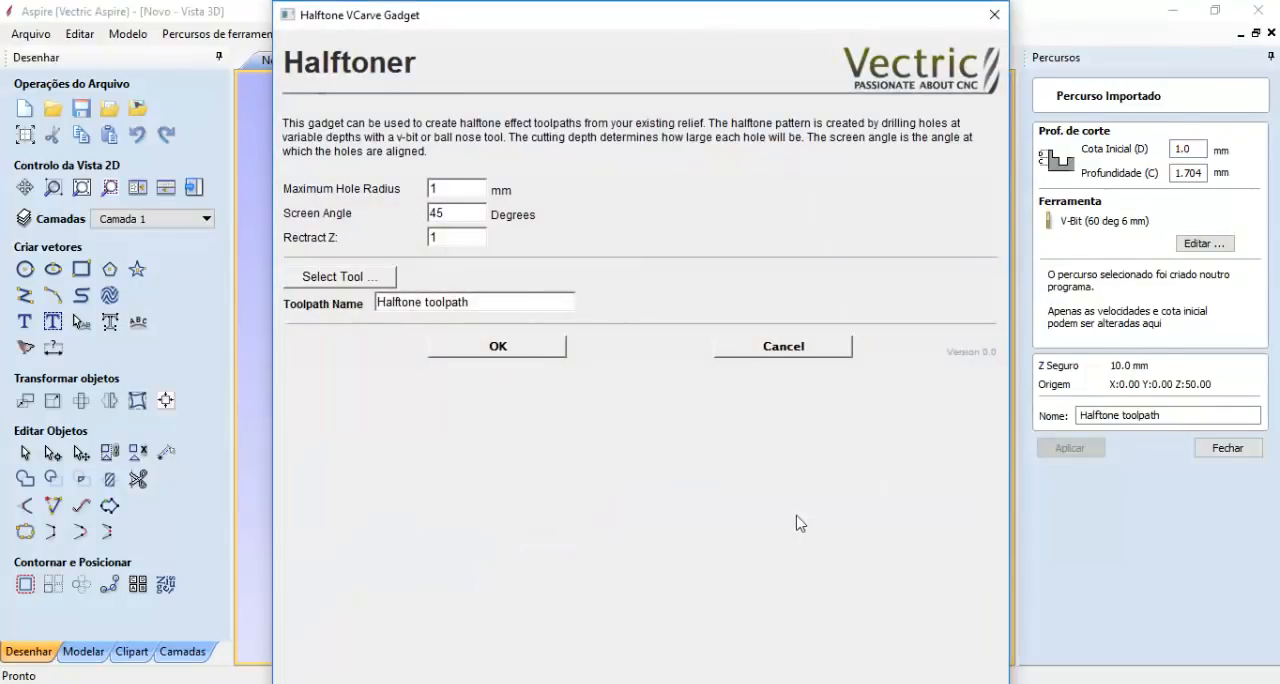
{"action": "left_click", "coordinate": [806, 350]}
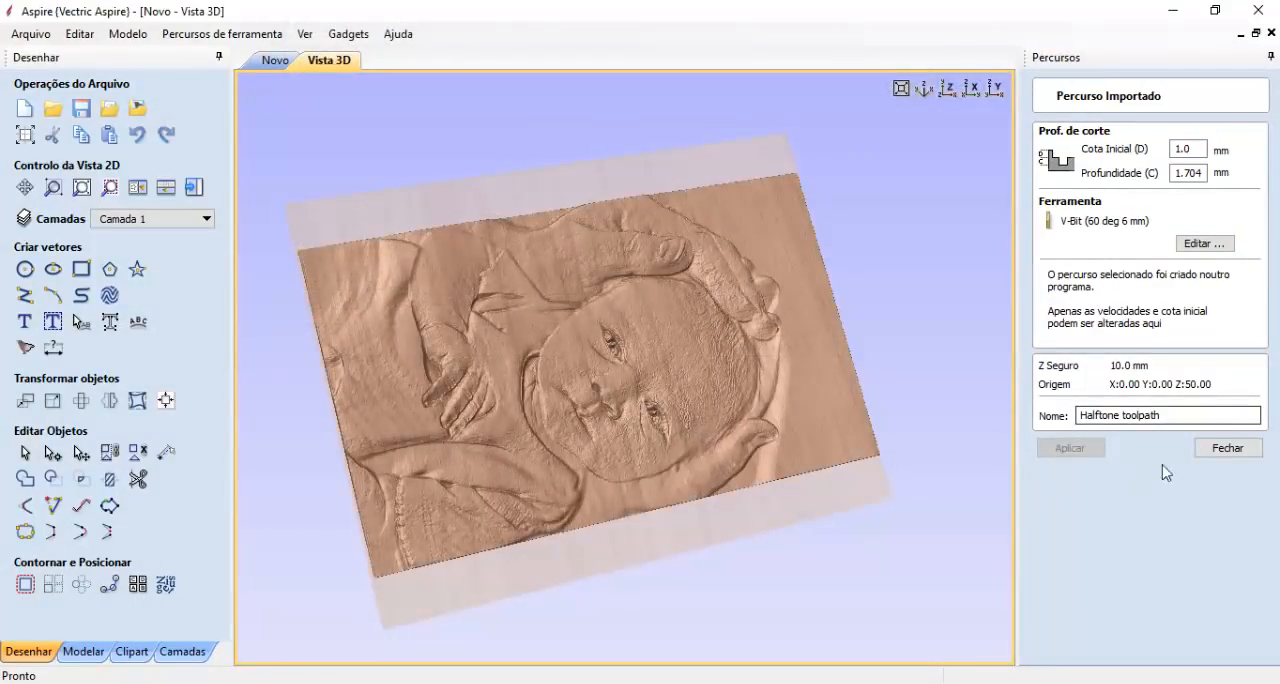
{"action": "left_click", "coordinate": [1205, 450]}
- Set the faceamento toolpath's cut depth to 0.01 mm and recalculate it
{"action": "double_click", "coordinate": [1062, 448]}
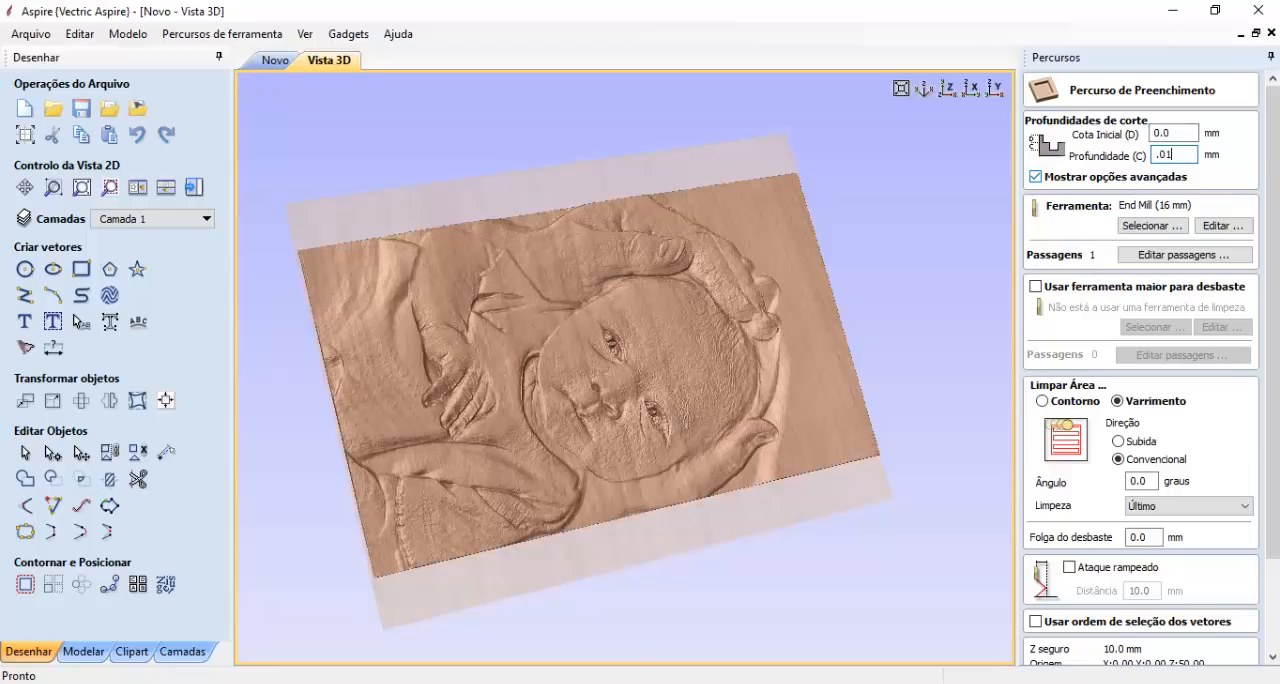
{"action": "scroll", "coordinate": [1249, 388], "scroll_direction": "down", "scroll_amount": 5}
{"action": "left_click", "coordinate": [1050, 650]}
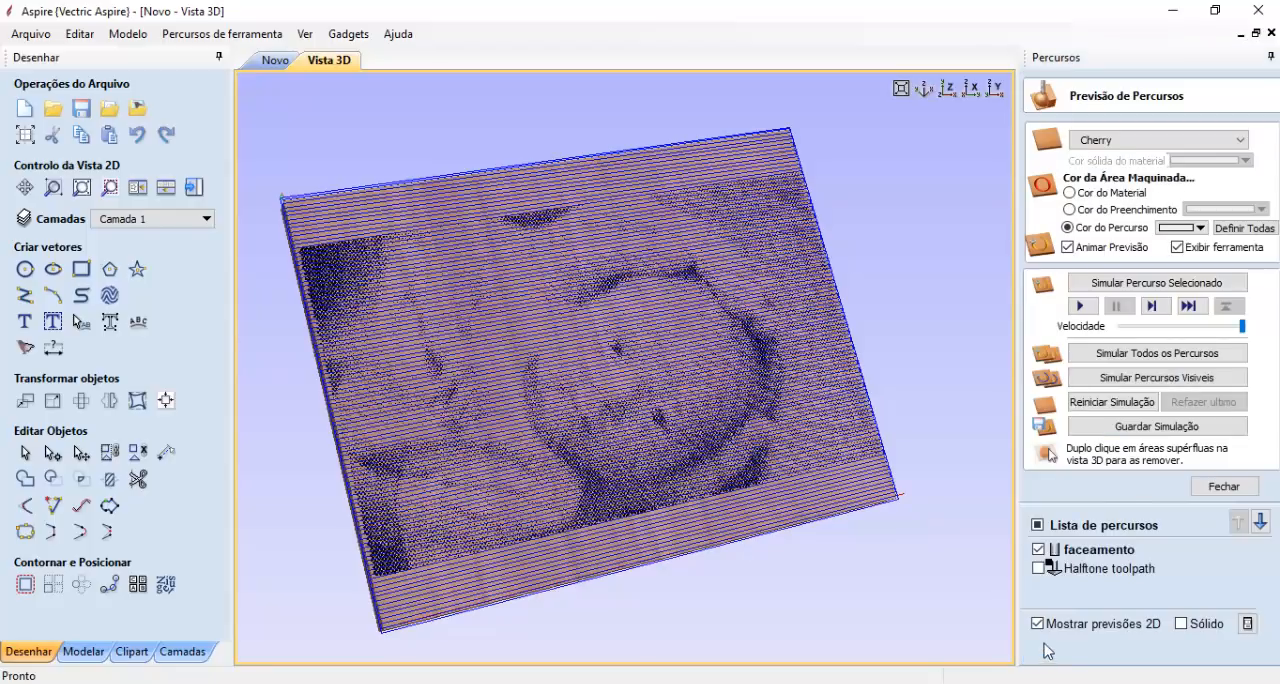
- Reset the simulation to a blank board and simulate the recalculated faceamento toolpath
{"action": "left_click", "coordinate": [1112, 401]}
{"action": "left_click", "coordinate": [1100, 549]}
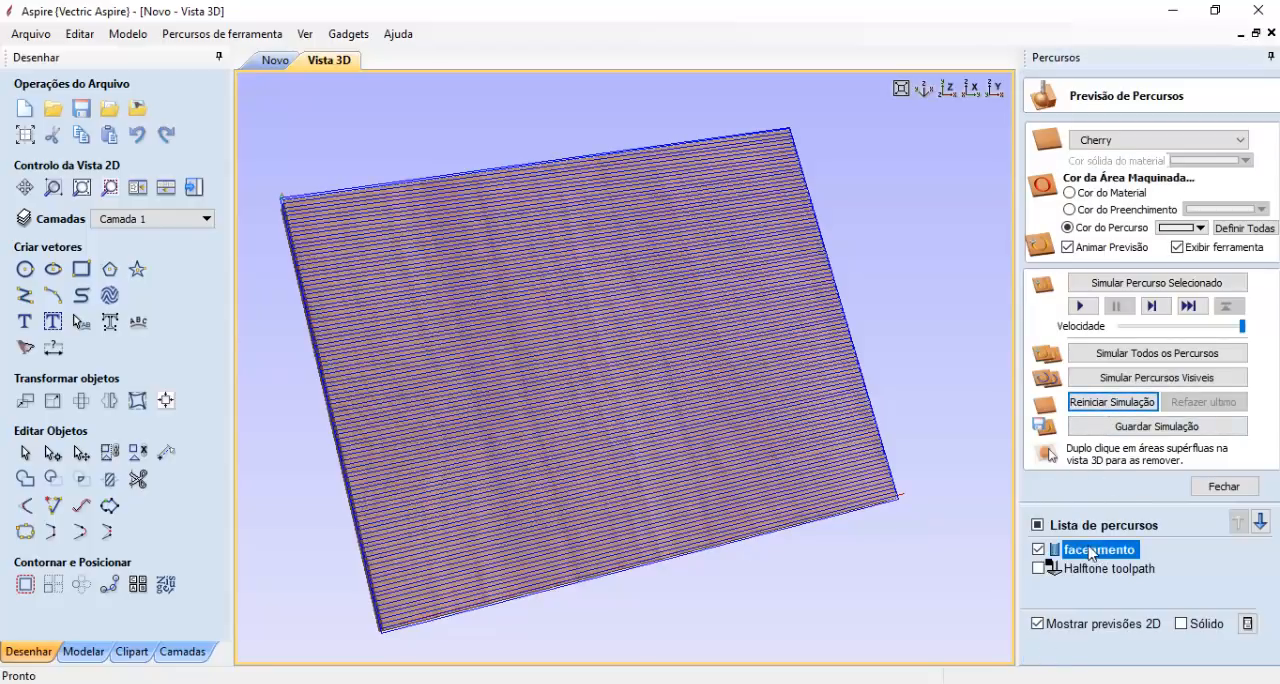
{"action": "left_click", "coordinate": [1080, 305]}
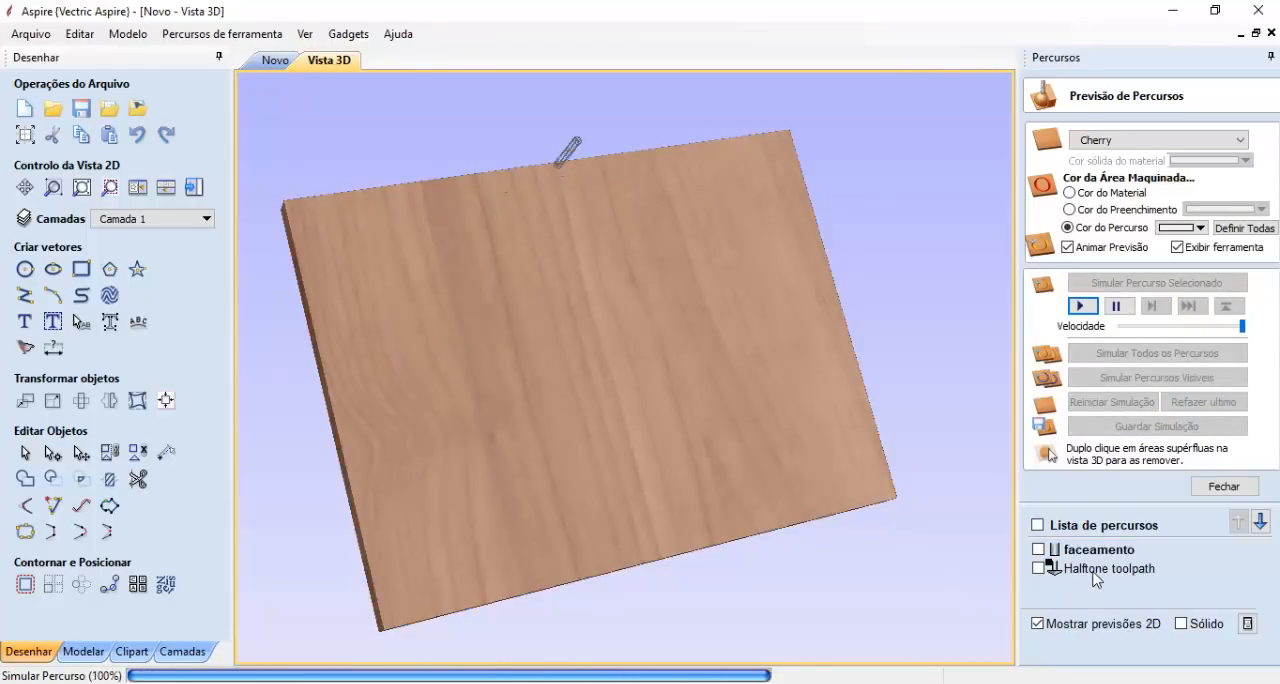
- Check the halftone toolpath's start depth, simulate it over the 0.01 mm faced board, and examine the dots and tool summary
{"action": "double_click", "coordinate": [1060, 576]}
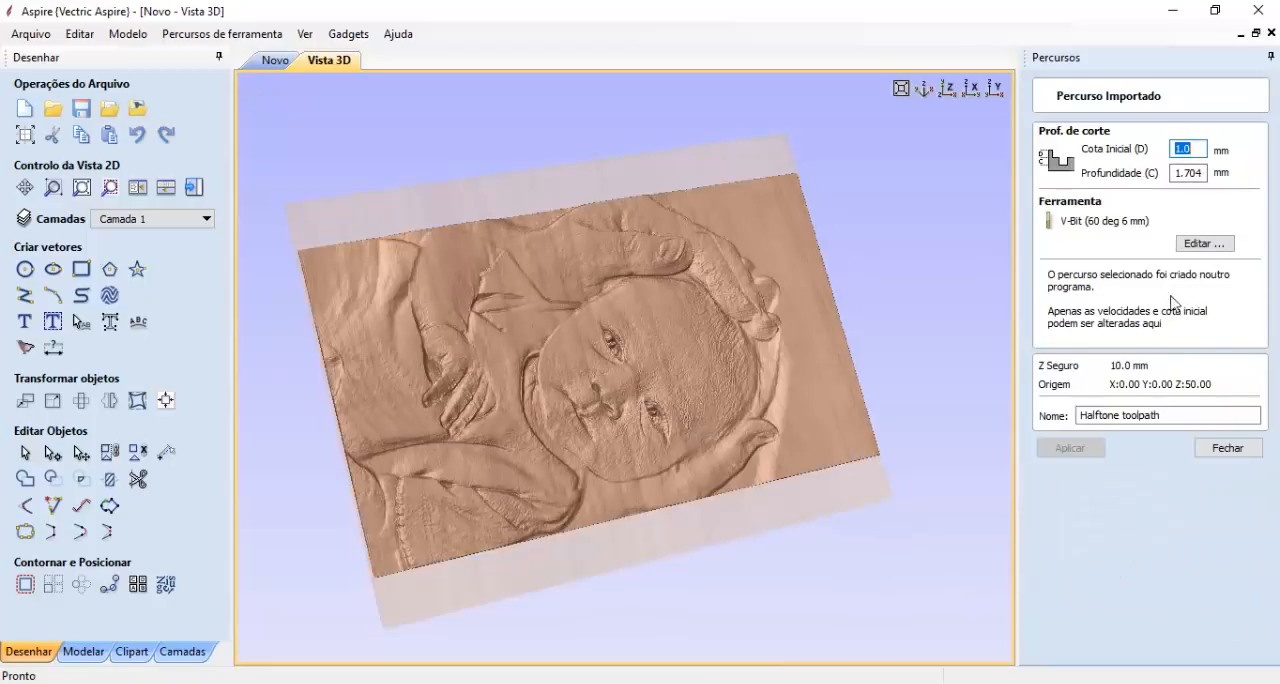
{"action": "left_click", "coordinate": [1228, 448]}
{"action": "left_click_drag", "start_coordinate": [757, 477], "coordinate": [971, 520]}
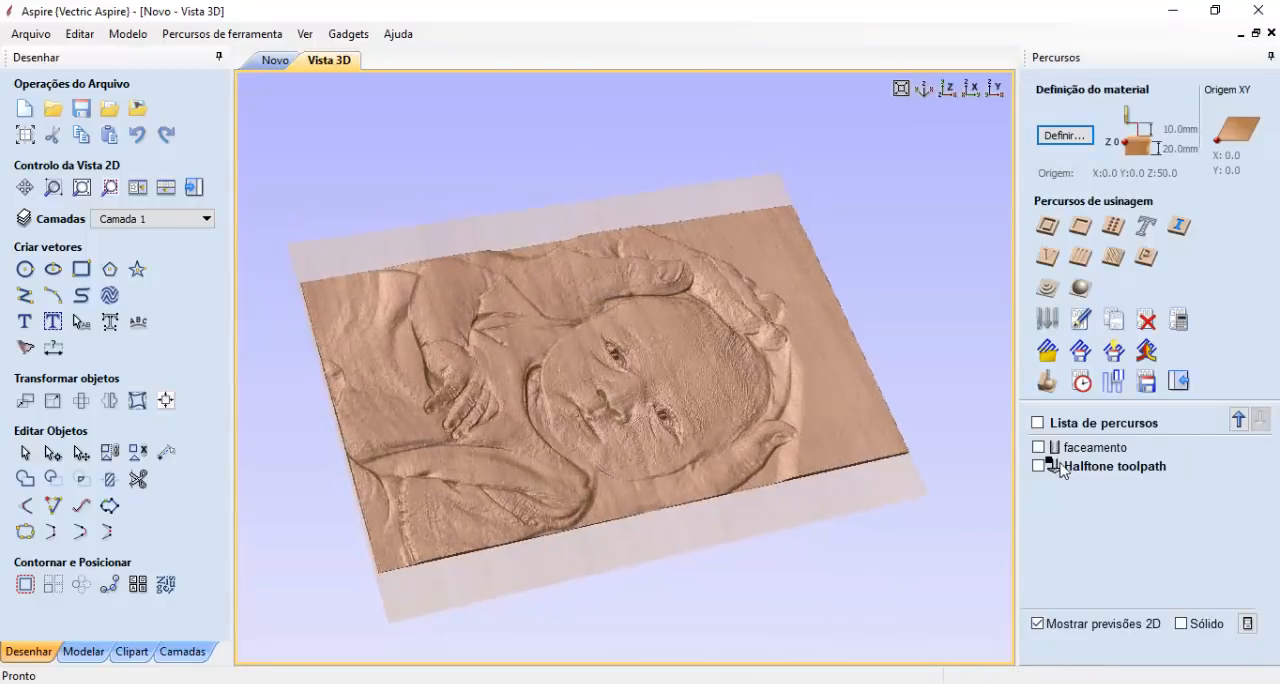
{"action": "left_click", "coordinate": [1046, 381]}
{"action": "left_click", "coordinate": [1076, 568]}
{"action": "left_click", "coordinate": [1081, 306]}
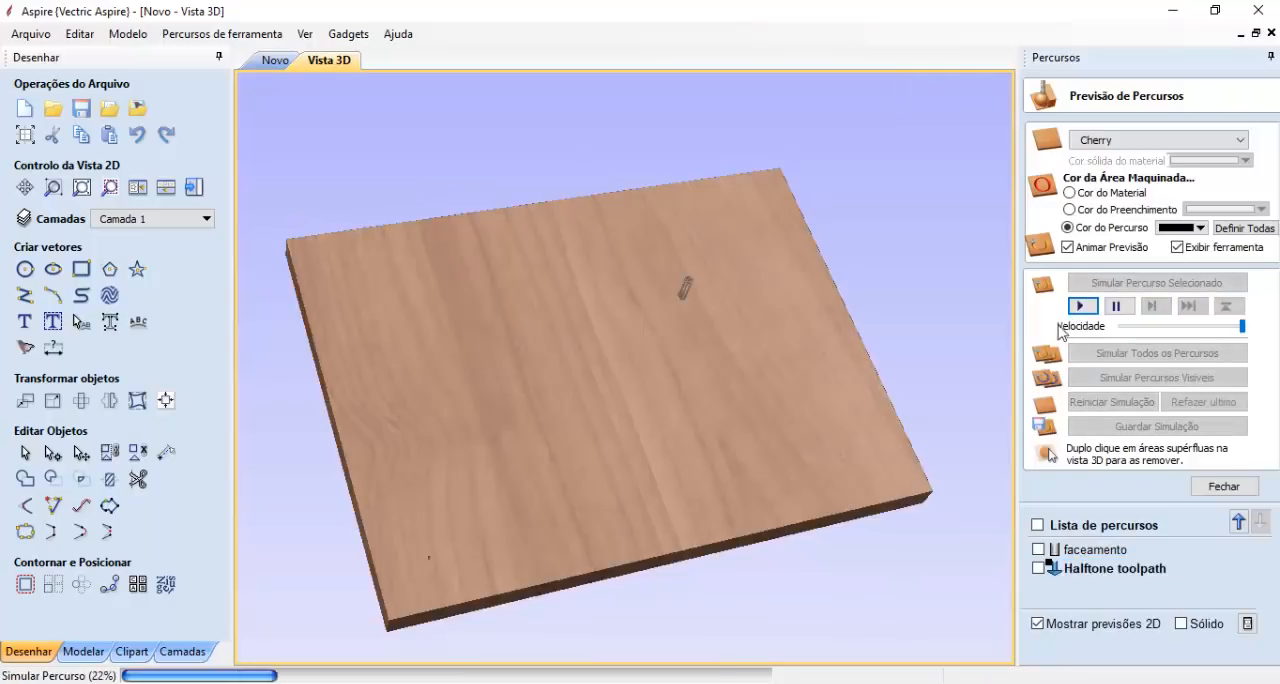
{"action": "scroll", "coordinate": [530, 418], "scroll_direction": "up", "scroll_amount": 3}
{"action": "scroll", "coordinate": [530, 418], "scroll_direction": "up", "scroll_amount": 3}
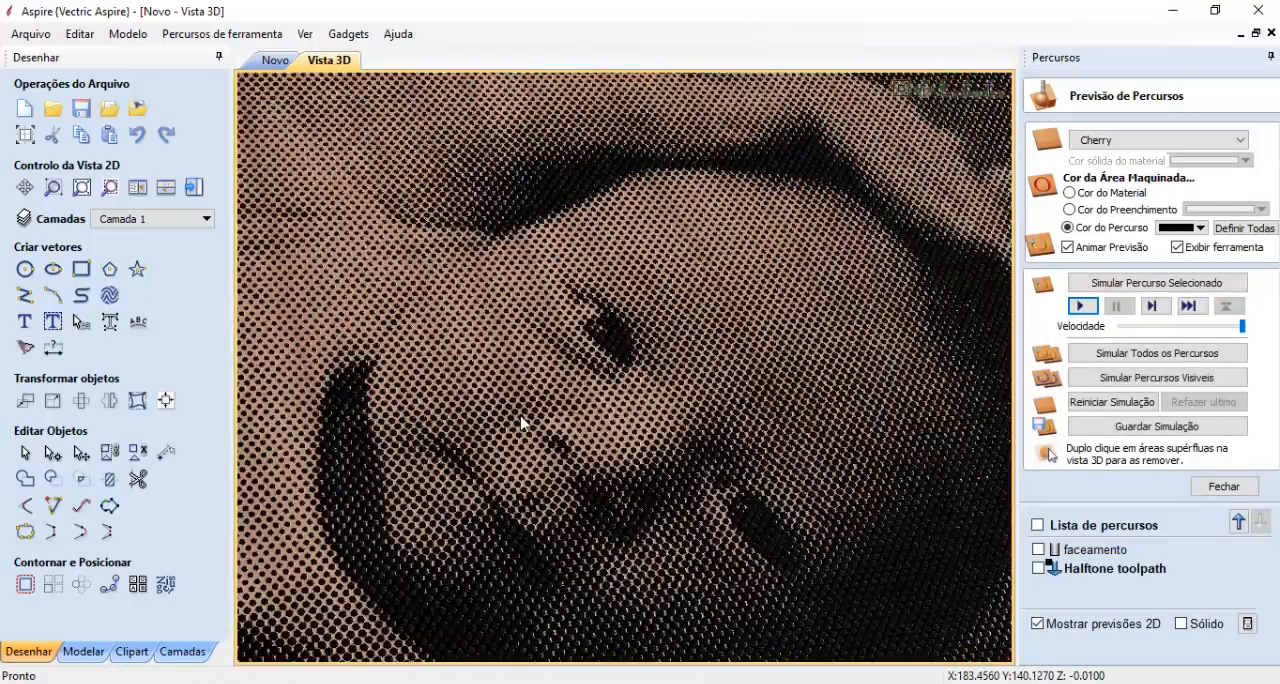
{"action": "scroll", "coordinate": [849, 532], "scroll_direction": "down", "scroll_amount": 4}
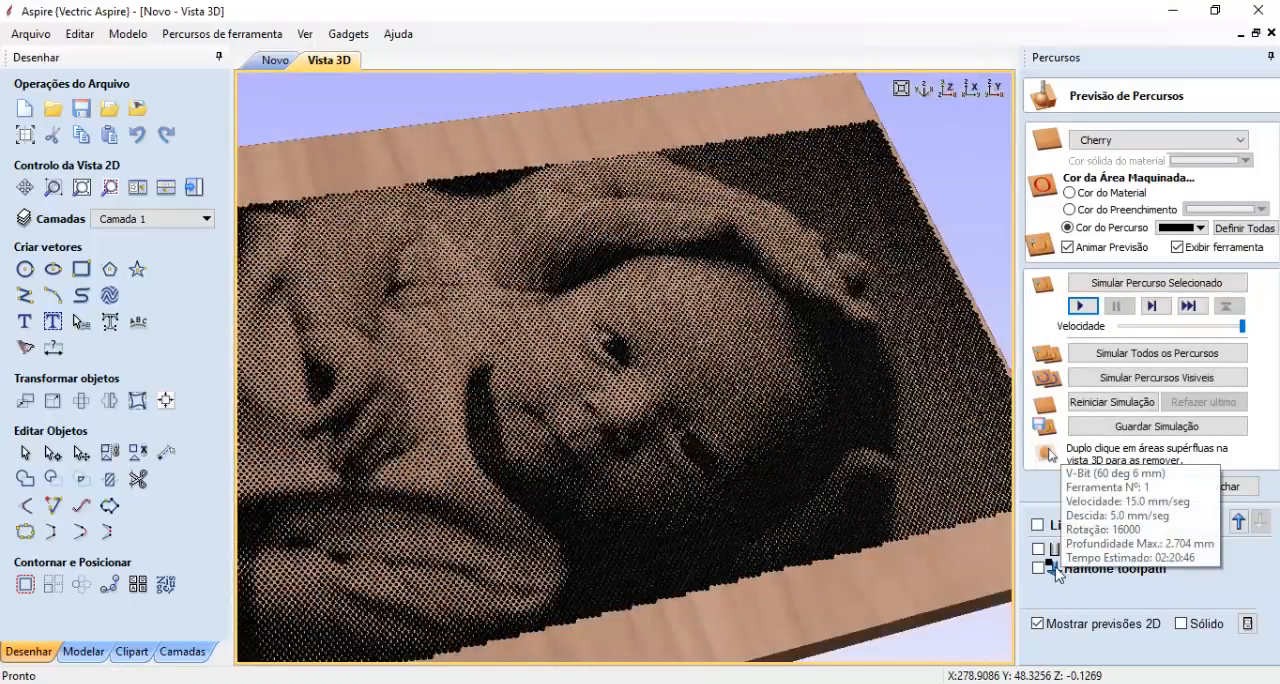
- Set the halftone toolpath's start depth to 1.01 mm and apply the change
{"action": "double_click", "coordinate": [1063, 569]}
{"action": "type", "text": "1.01"}
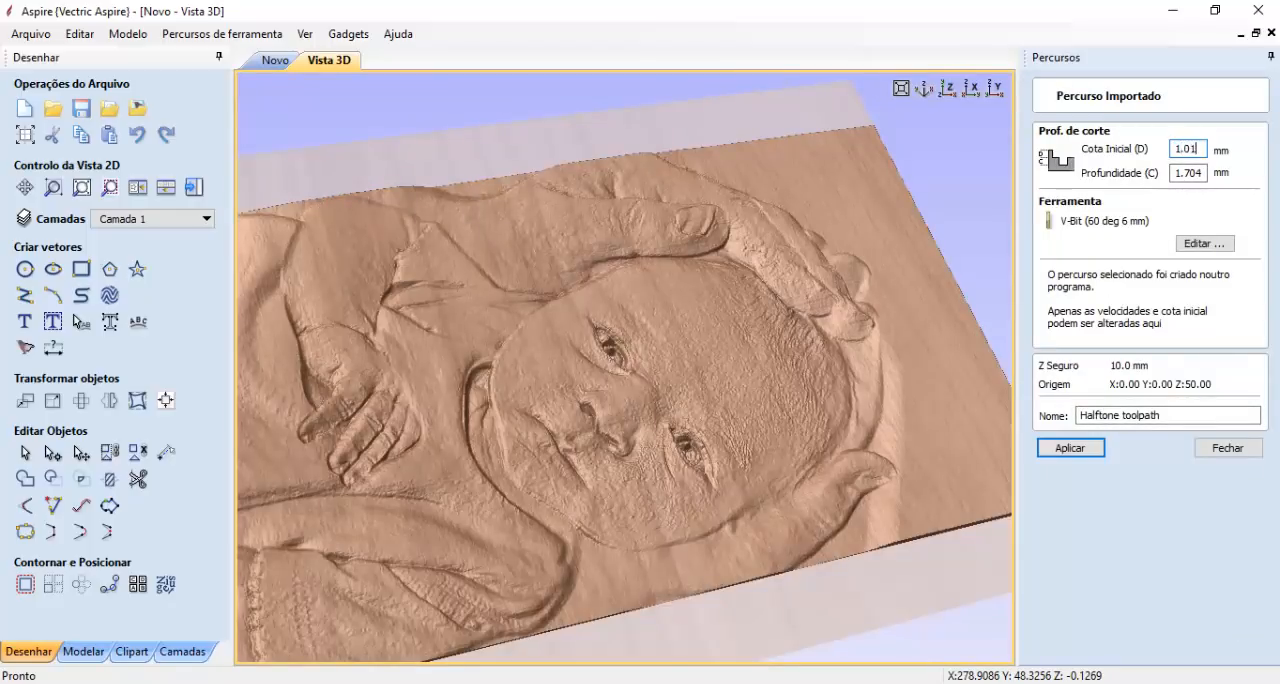
{"action": "left_click", "coordinate": [1066, 448]}
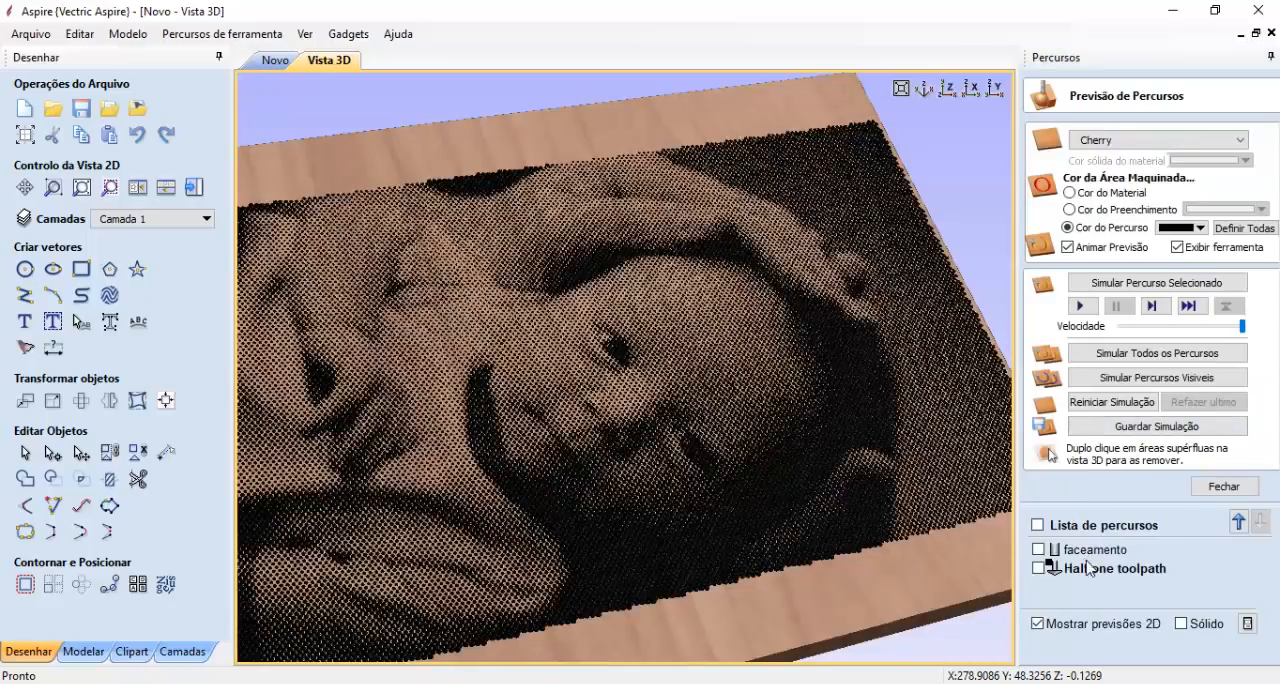
- Simulate the halftone toolpath with its 1.01 mm start depth, examine the dots up close and check its tool summary
{"action": "left_click", "coordinate": [1157, 353]}
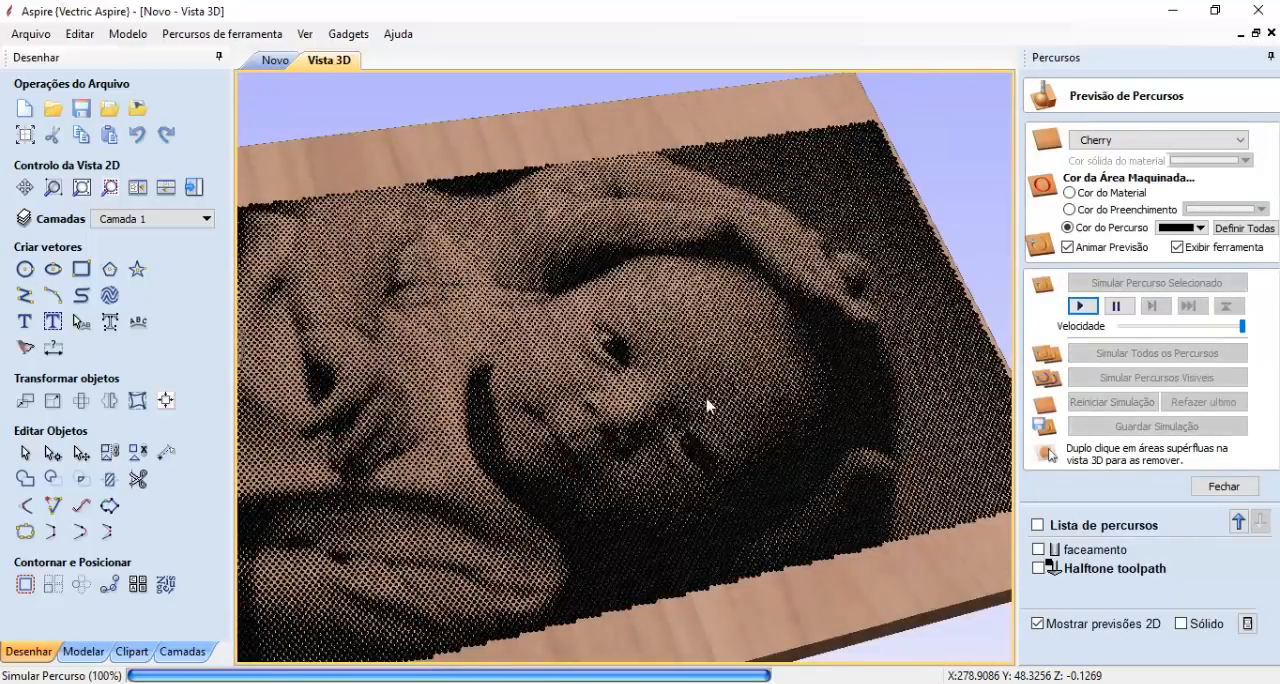
{"action": "scroll", "coordinate": [700, 400], "scroll_direction": "up", "scroll_amount": 10}
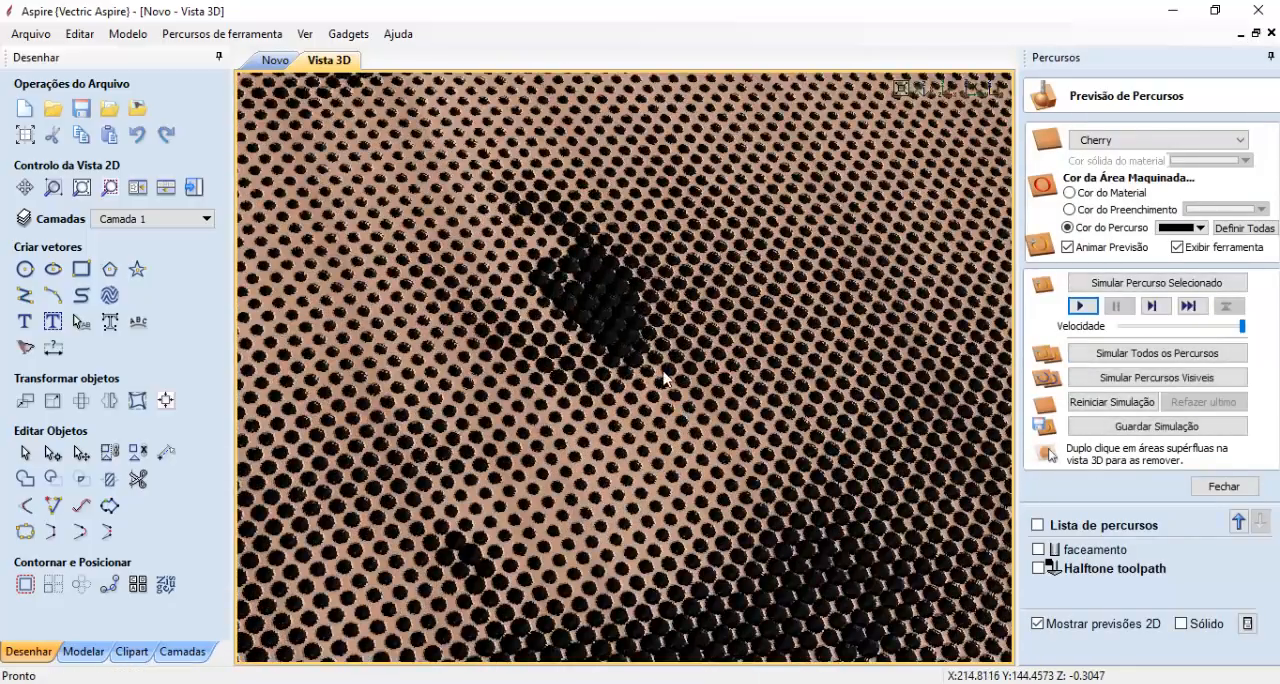
{"action": "scroll", "coordinate": [665, 378], "scroll_direction": "down", "scroll_amount": 10}
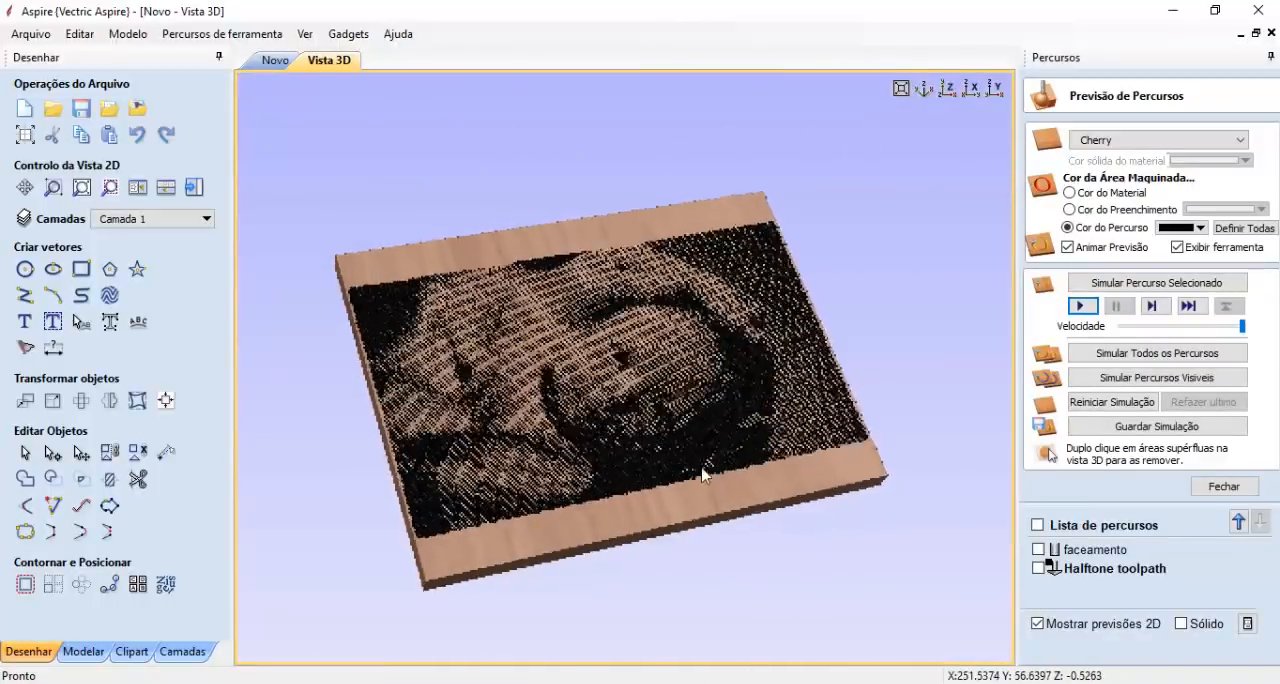
{"action": "scroll", "coordinate": [701, 474], "scroll_direction": "up", "scroll_amount": 4}
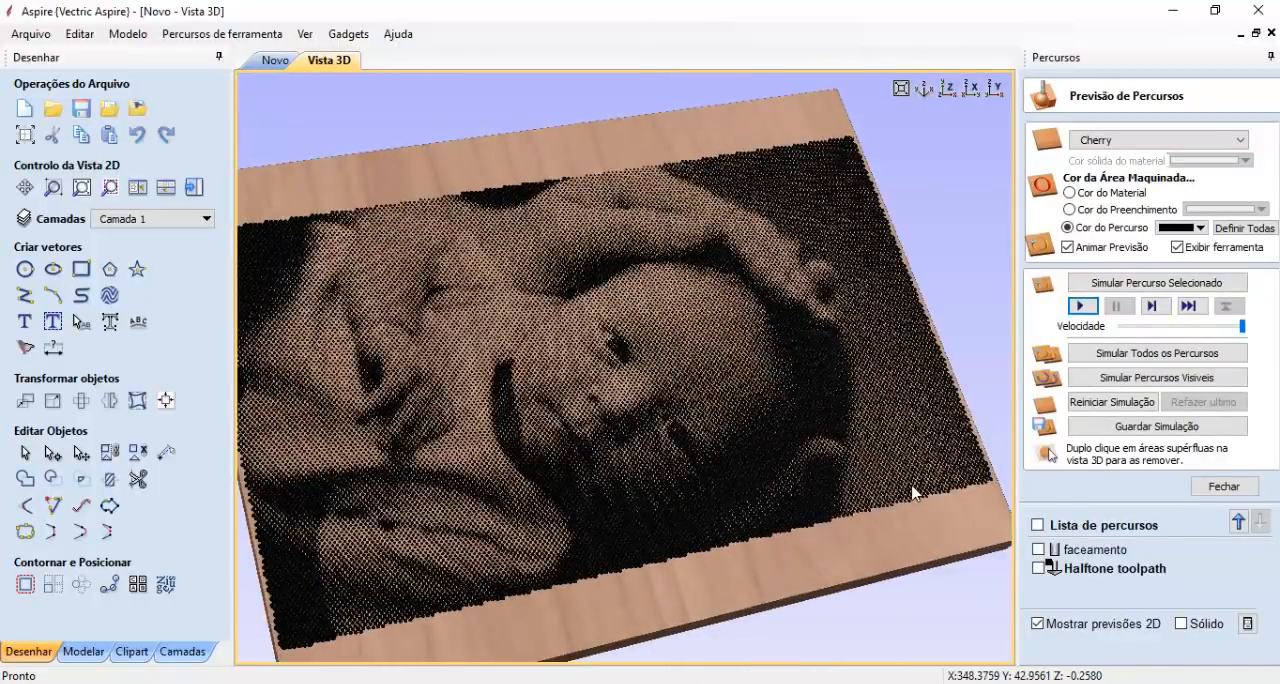
{"action": "scroll", "coordinate": [912, 492], "scroll_direction": "down", "scroll_amount": 1}
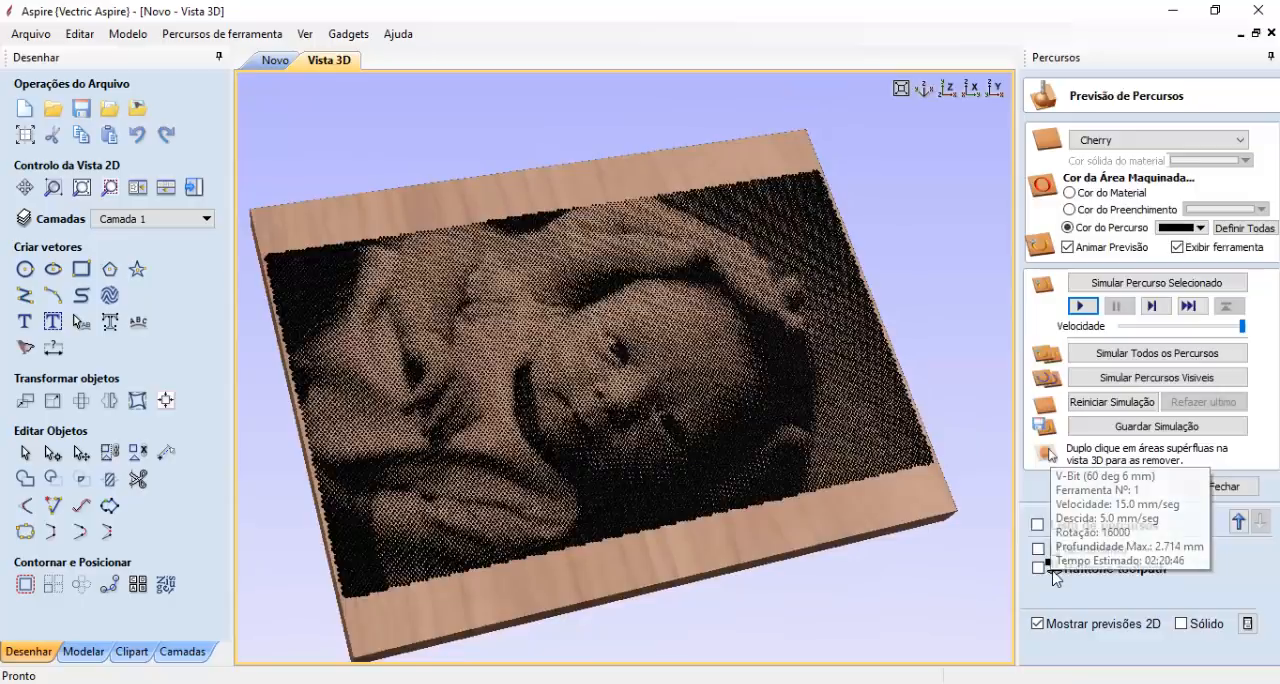
- Set the halftone toolpath's start depth back to 0.5 mm and apply the change
{"action": "double_click", "coordinate": [1052, 569]}
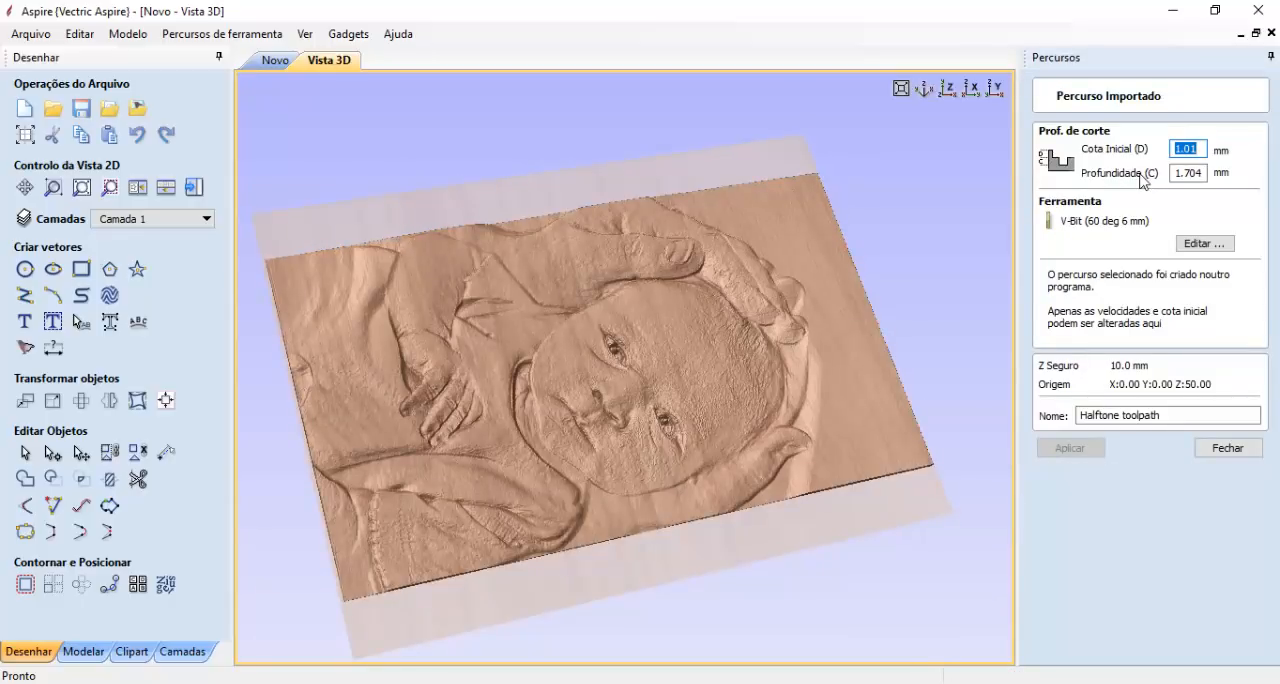
{"action": "type", "text": ".5"}
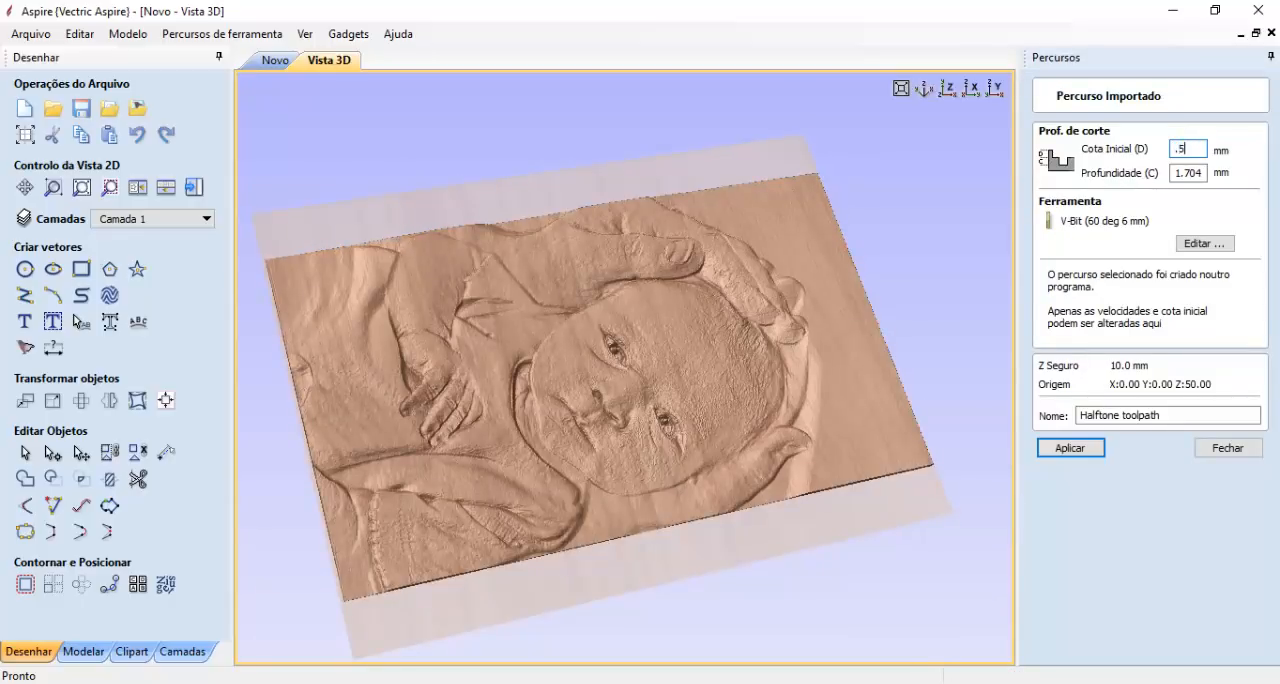
{"action": "left_click", "coordinate": [1068, 447]}
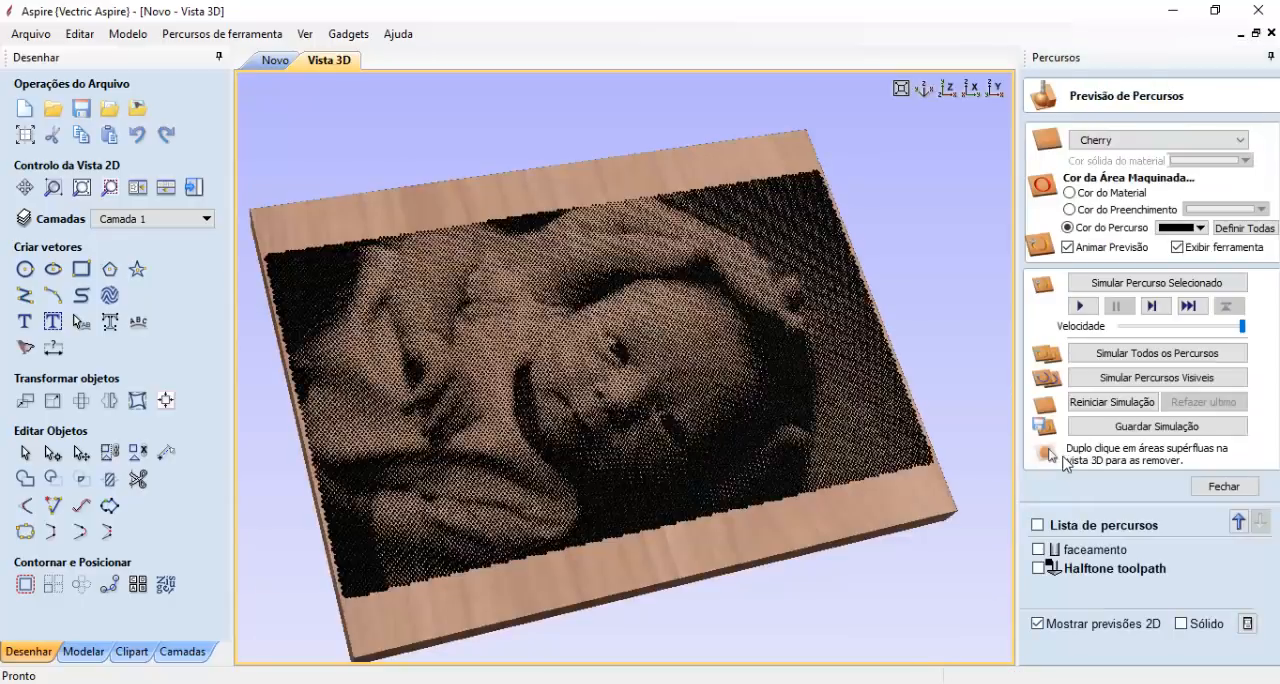
- Clear the halftone preview from the board and simulate the faceamento toolpath on it
{"action": "left_click", "coordinate": [1092, 403]}
{"action": "left_click", "coordinate": [1090, 549]}
{"action": "left_click", "coordinate": [1099, 285]}
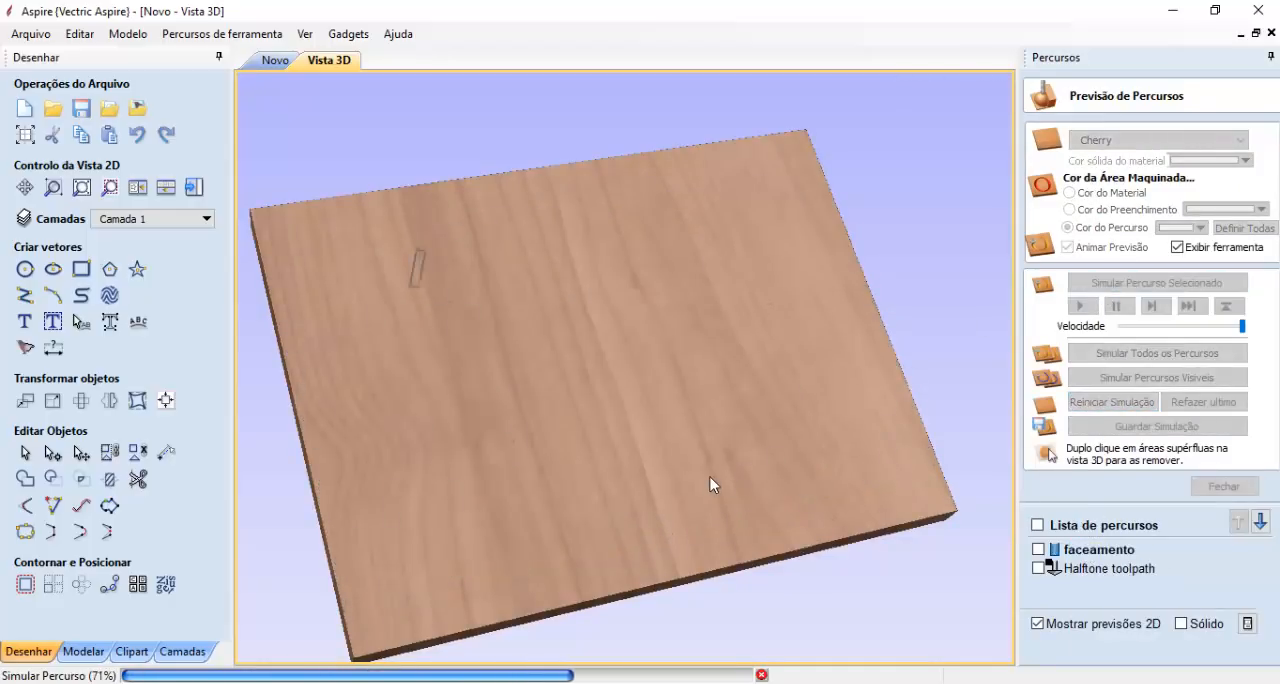
- Simulate the halftone toolpath with its 0.5 mm start depth over the faced board and inspect the engraved baby photo
{"action": "left_click", "coordinate": [1058, 576]}
{"action": "left_click", "coordinate": [1080, 306]}
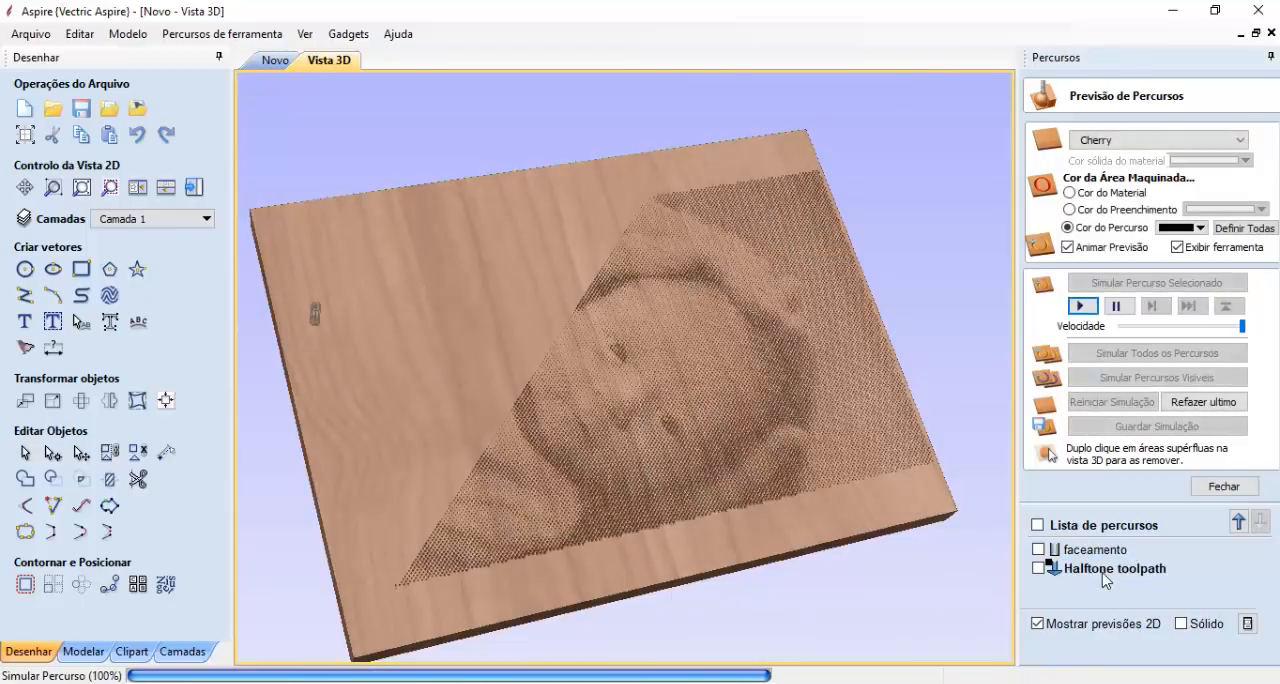
{"action": "scroll", "coordinate": [743, 400], "scroll_direction": "up", "scroll_amount": 3}
{"action": "scroll", "coordinate": [787, 430], "scroll_direction": "down", "scroll_amount": 4}
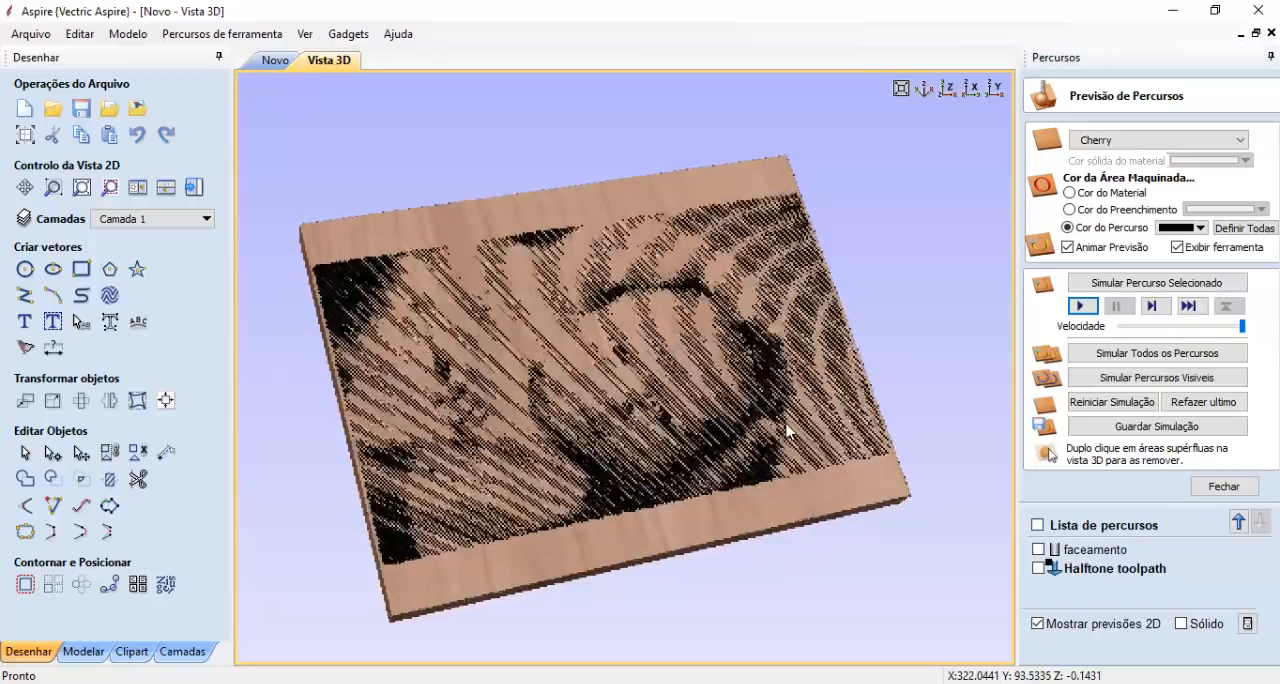
{"action": "left_click_drag", "start_coordinate": [787, 430], "coordinate": [775, 442]}
{"action": "scroll", "coordinate": [617, 397], "scroll_direction": "up", "scroll_amount": 3}
{"action": "scroll", "coordinate": [683, 398], "scroll_direction": "down", "scroll_amount": 1}
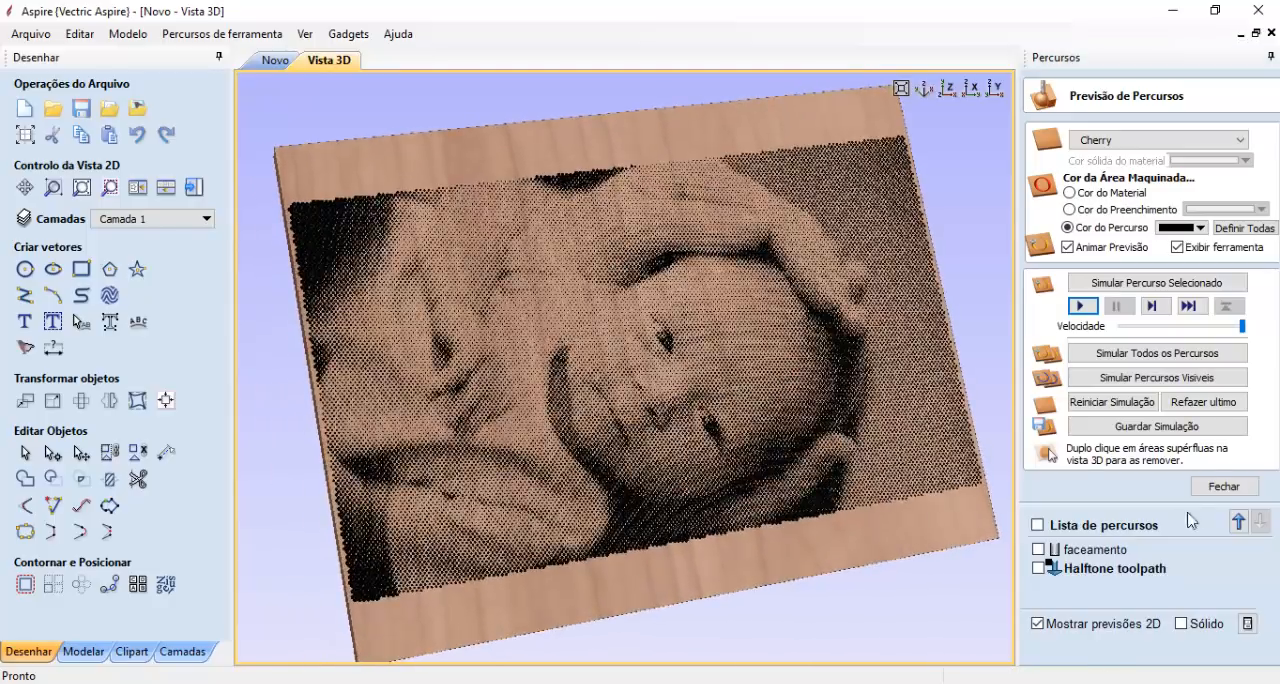
- Reopen the toolpath preview and examine the simulated baby photo engraving from several angles and up close
{"action": "left_click", "coordinate": [1222, 487]}
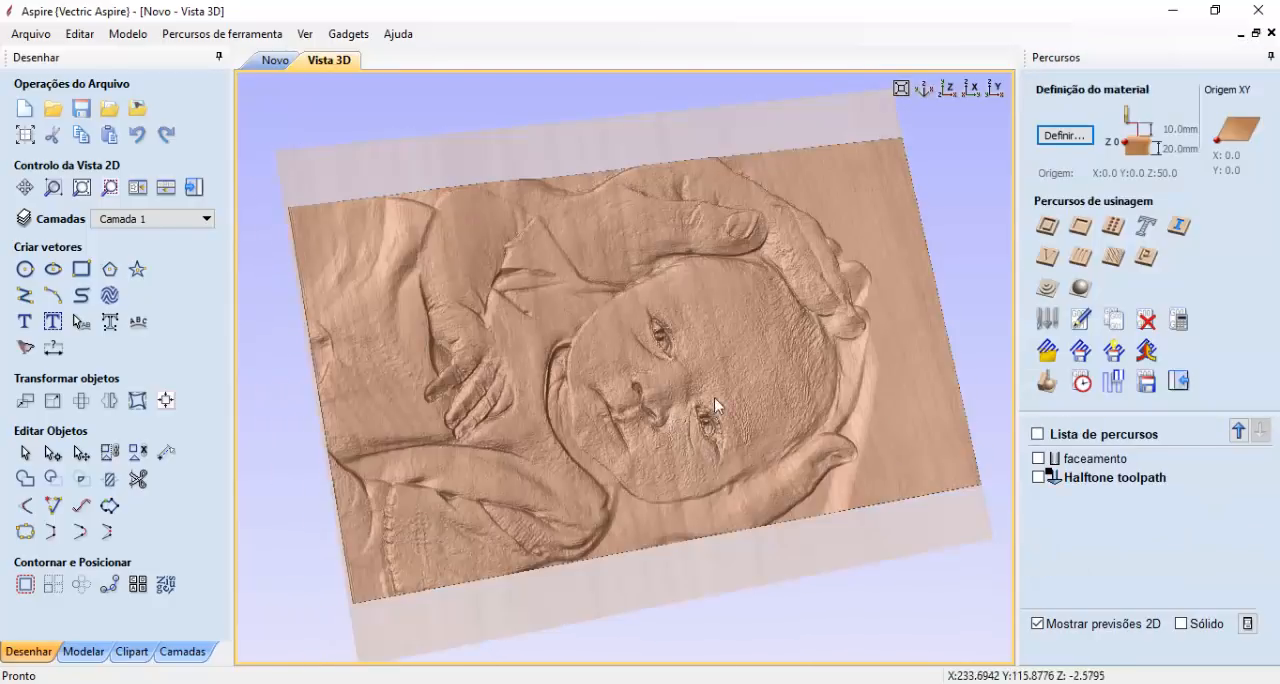
{"action": "left_click", "coordinate": [1046, 385]}
{"action": "left_click_drag", "start_coordinate": [757, 405], "coordinate": [704, 415]}
{"action": "left_click_drag", "start_coordinate": [705, 333], "coordinate": [689, 392]}
{"action": "mouse_move", "coordinate": [718, 438]}
{"action": "left_mouse_down"}
{"action": "mouse_move", "coordinate": [698, 443]}
{"action": "mouse_move", "coordinate": [731, 468]}
{"action": "mouse_move", "coordinate": [764, 422]}
{"action": "left_mouse_up"}
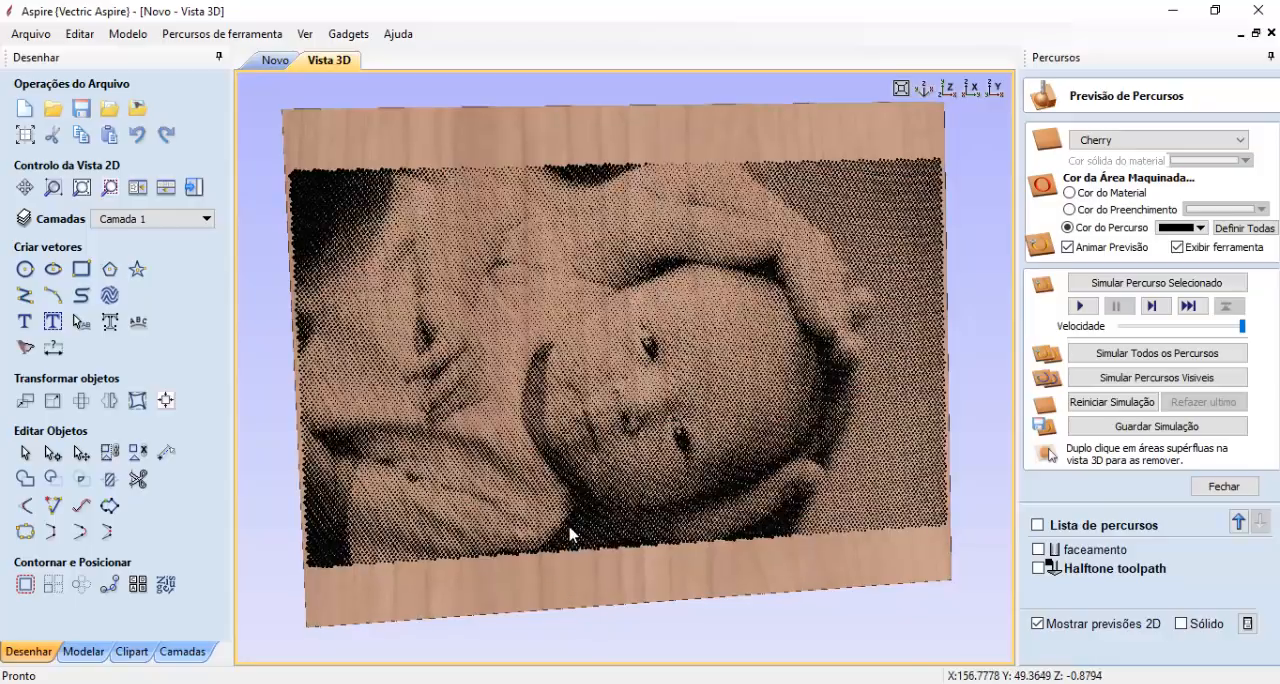
{"action": "left_click_drag", "start_coordinate": [623, 472], "coordinate": [580, 509]}
{"action": "scroll", "coordinate": [578, 510], "scroll_direction": "up", "scroll_amount": 3}
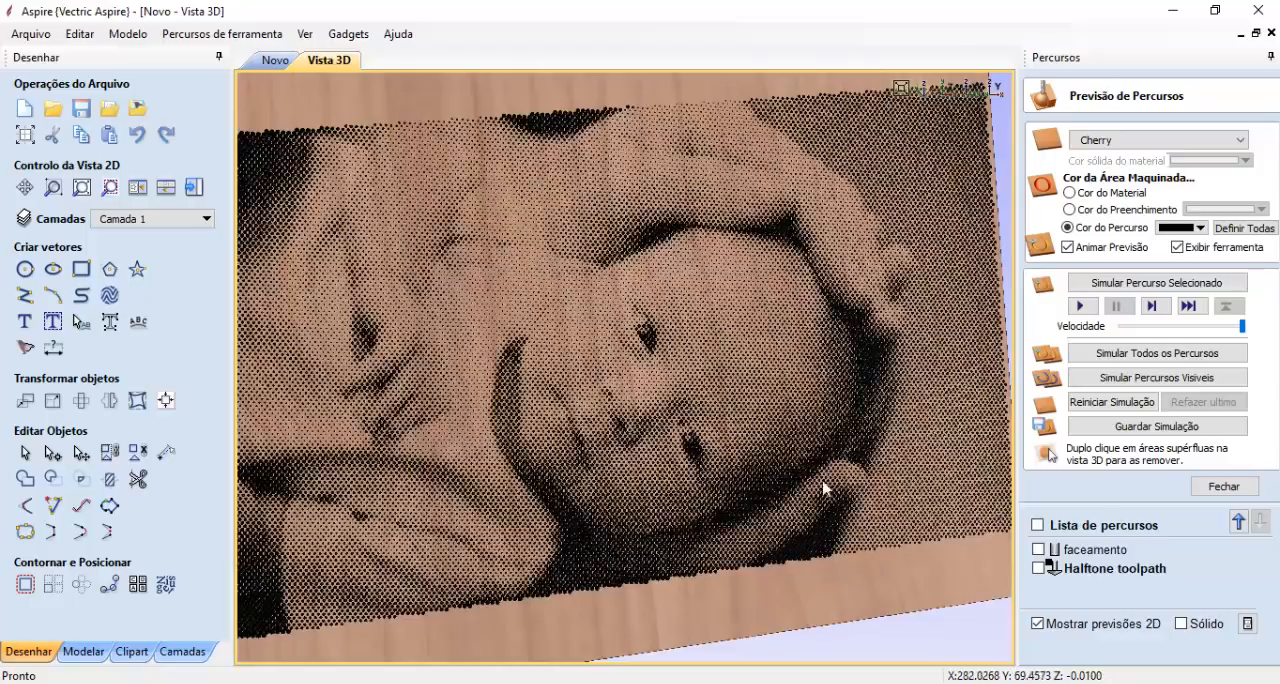
{"action": "left_click", "coordinate": [1224, 486]}
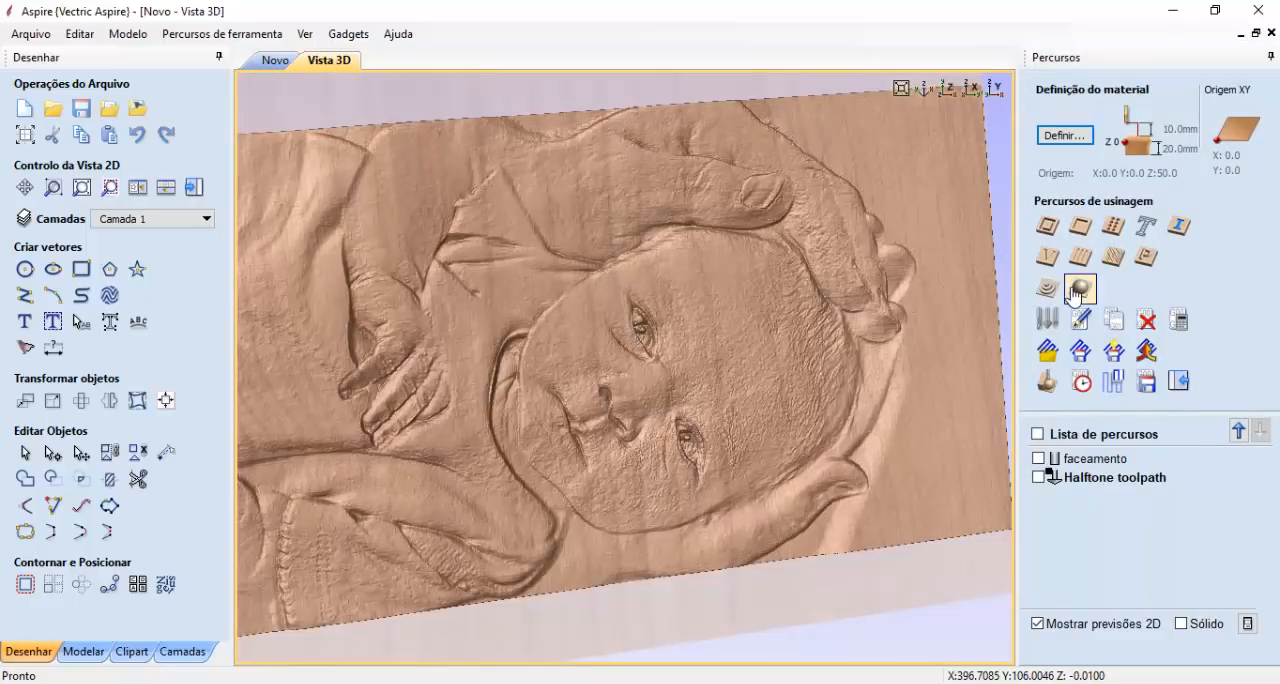
- Display the faceamento toolpath lines over the simulated halftone engraving and inspect the facing passes across the whole board
{"action": "left_click", "coordinate": [1039, 459]}
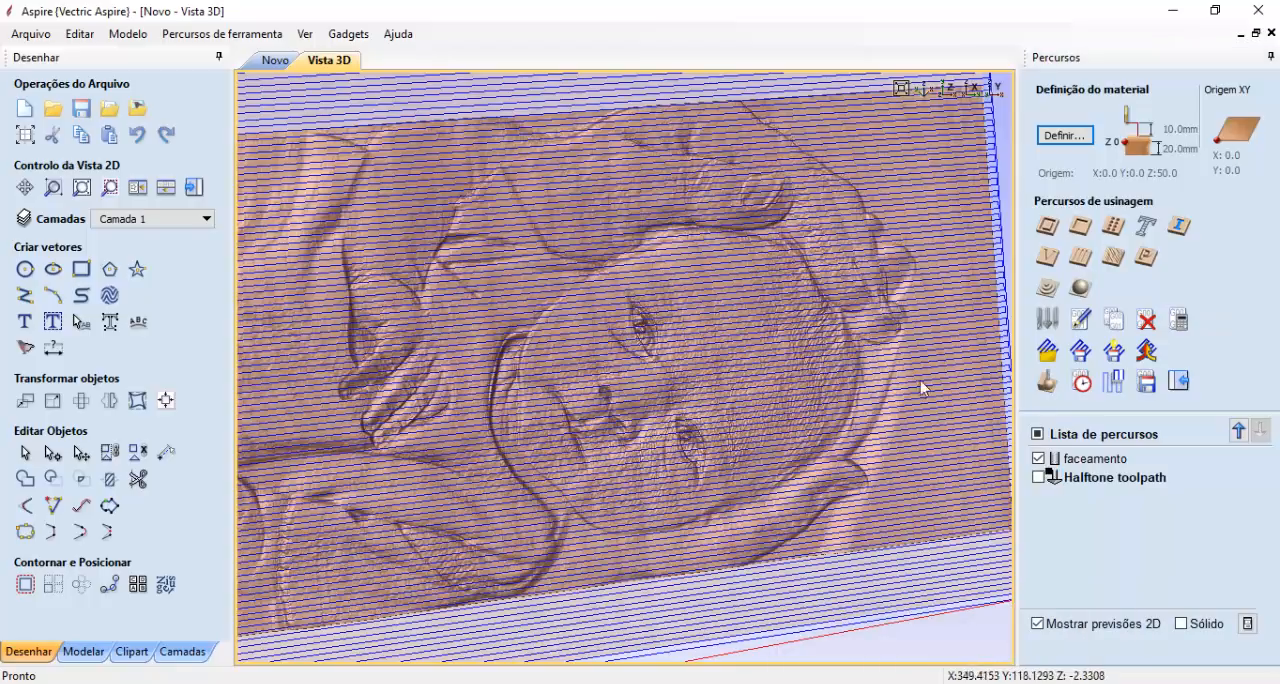
{"action": "left_click", "coordinate": [1046, 381]}
{"action": "left_click_drag", "start_coordinate": [848, 450], "coordinate": [813, 495]}
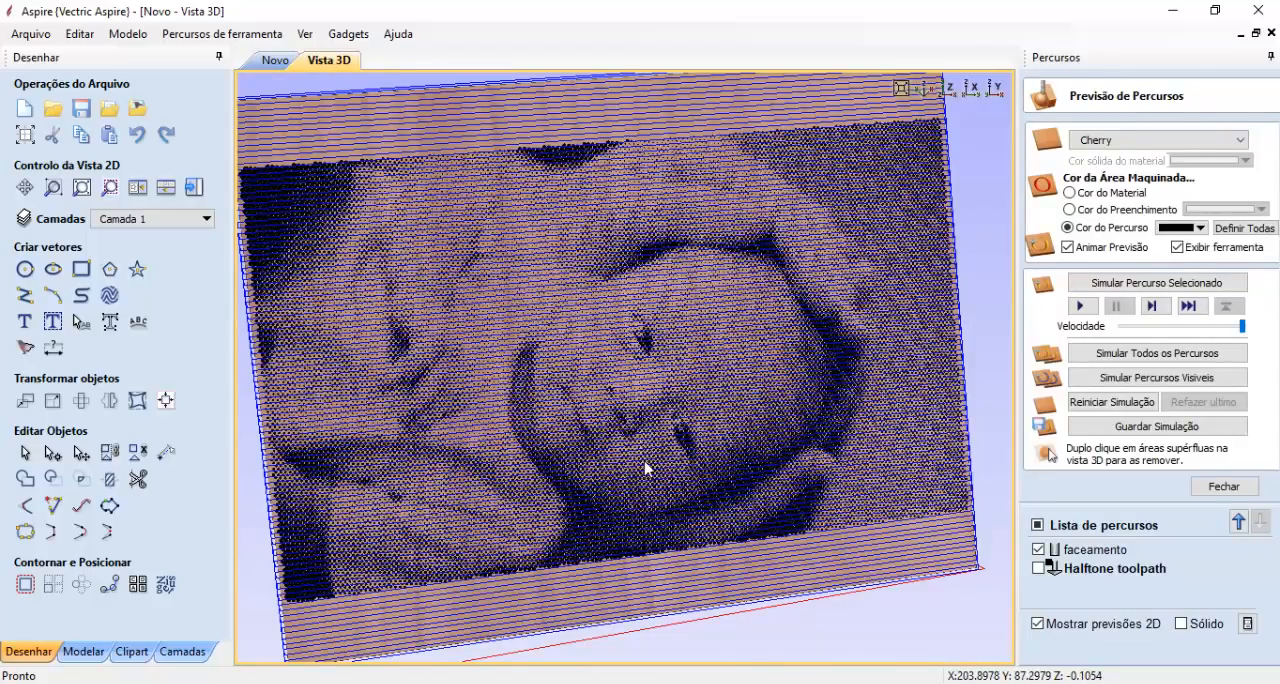
{"action": "left_click_drag", "start_coordinate": [580, 443], "coordinate": [621, 489]}
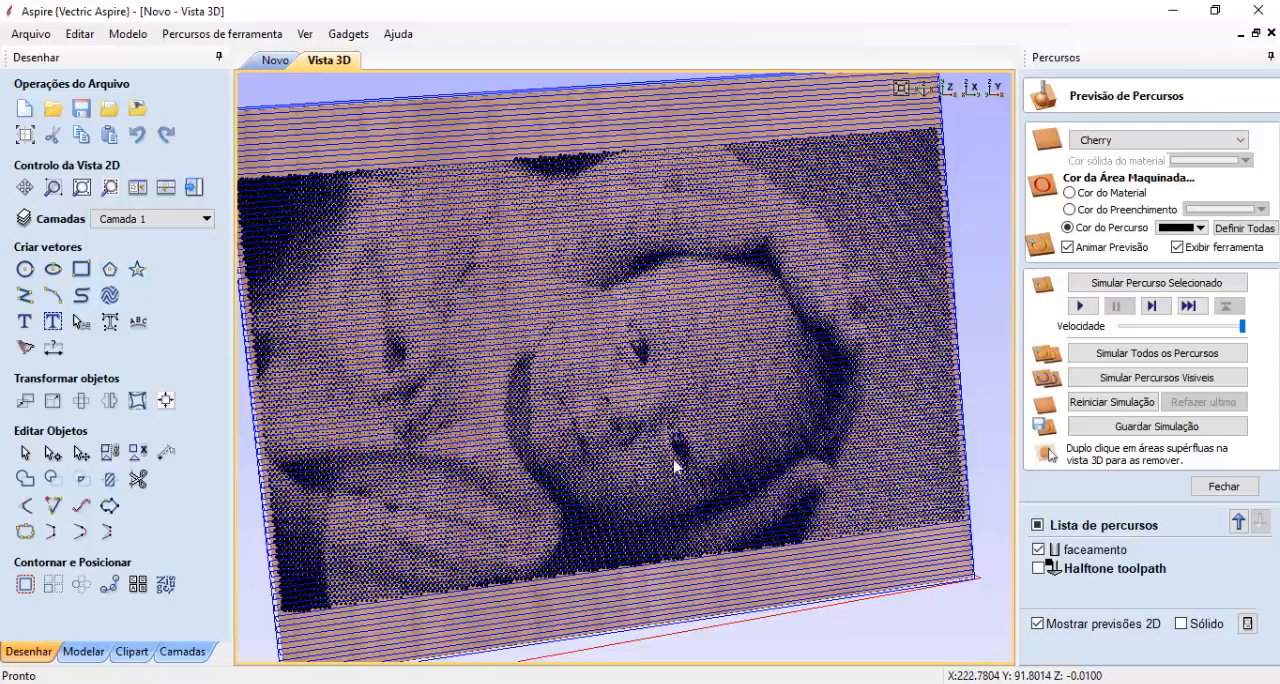
{"action": "left_click_drag", "start_coordinate": [674, 449], "coordinate": [726, 471]}
{"action": "scroll", "coordinate": [716, 489], "scroll_direction": "down", "scroll_amount": 2}
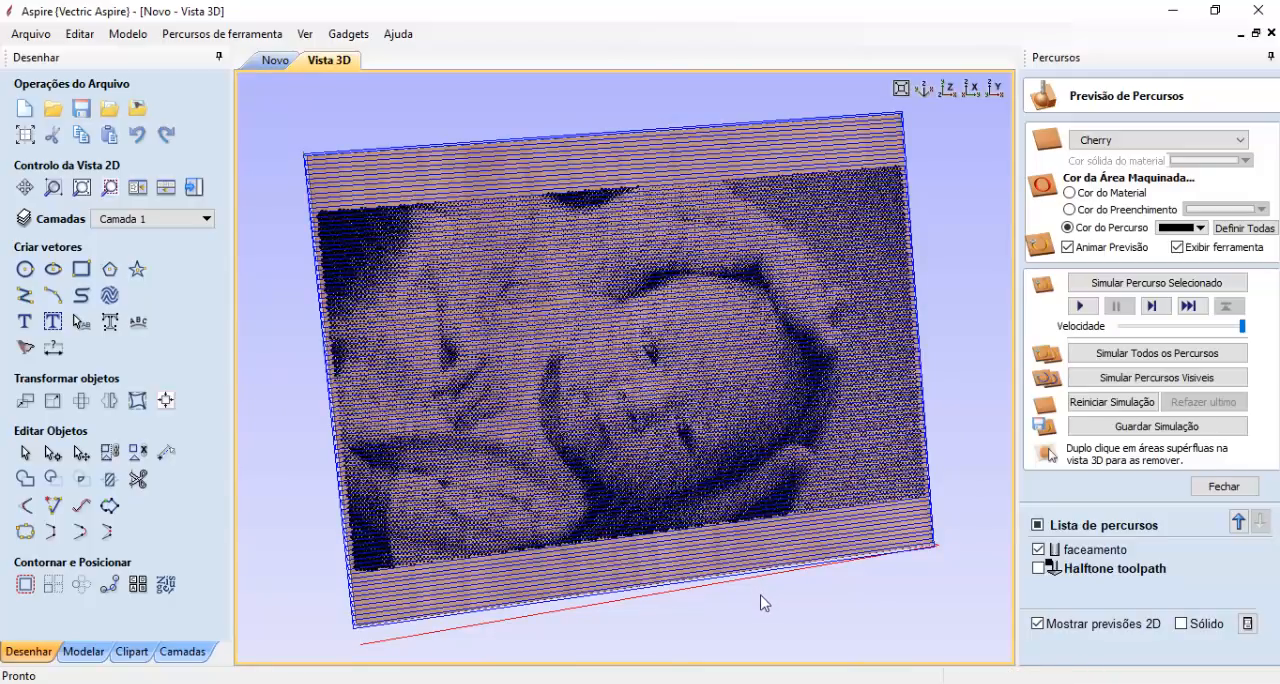
{"action": "left_click_drag", "start_coordinate": [760, 602], "coordinate": [846, 523]}
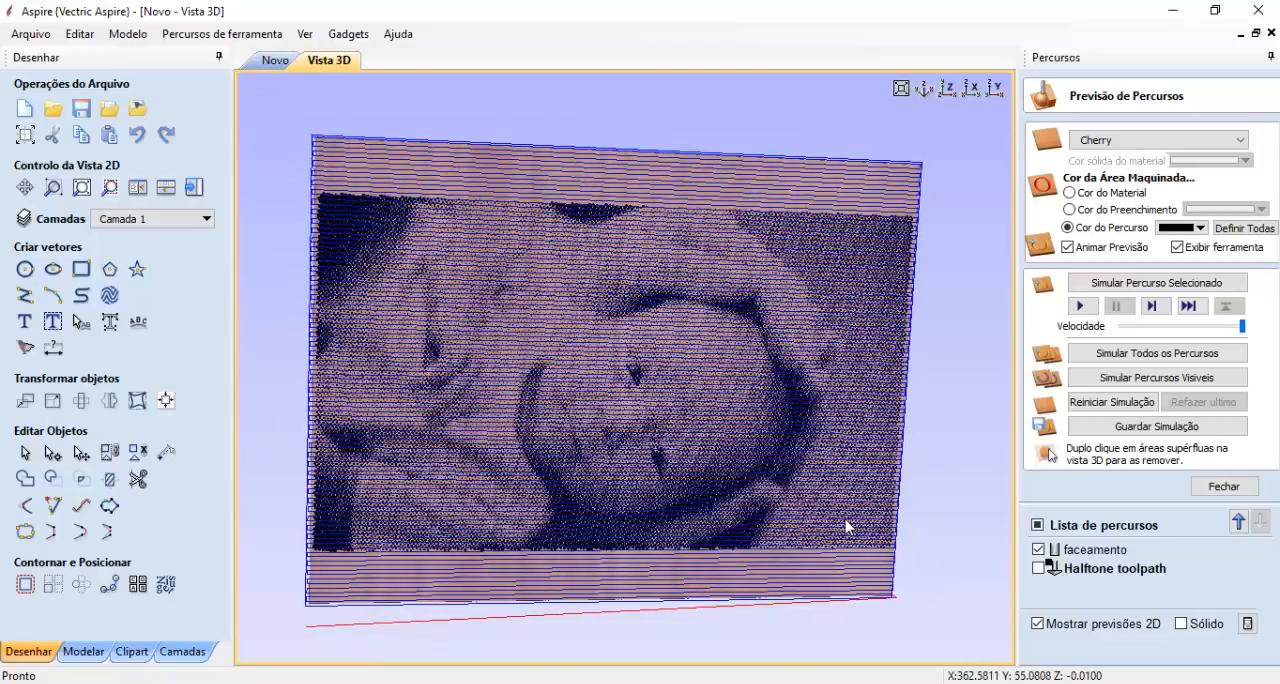